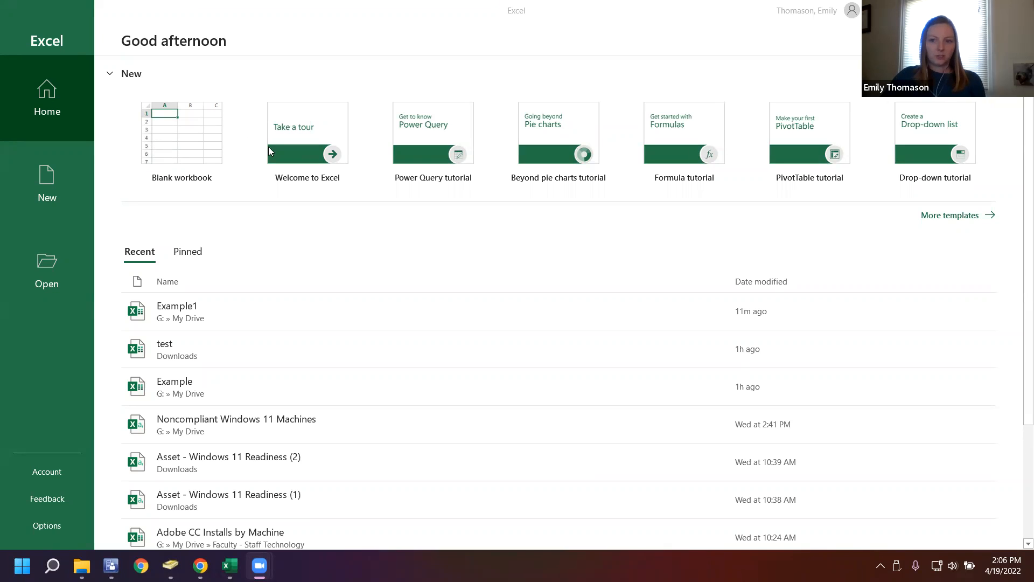
Step: Open the full list of workbook templates and look over the tutorials, calendars, budgets and schedules offered
{"action": "left_click", "coordinate": [935, 218]}
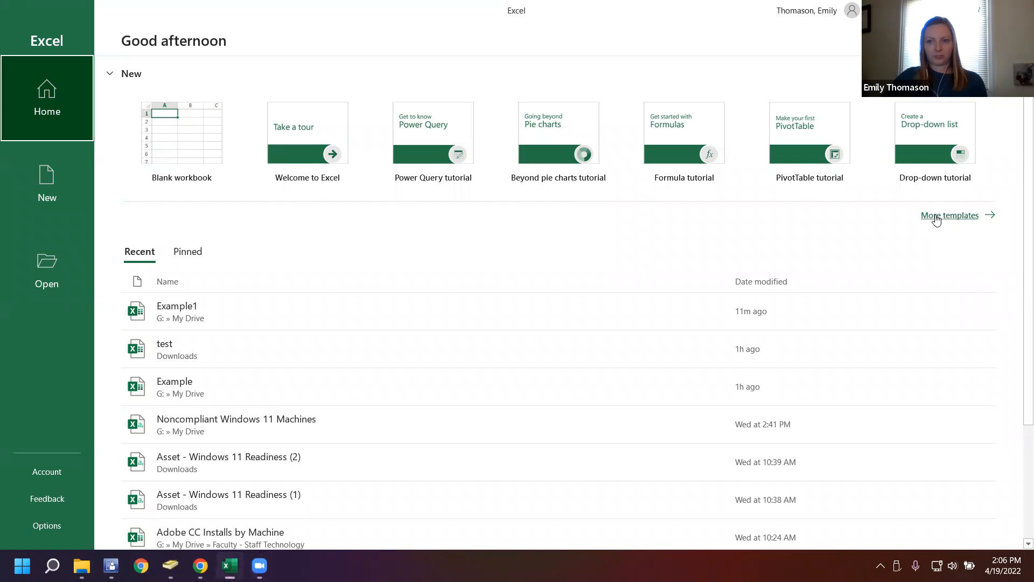
{"action": "left_click", "coordinate": [936, 217]}
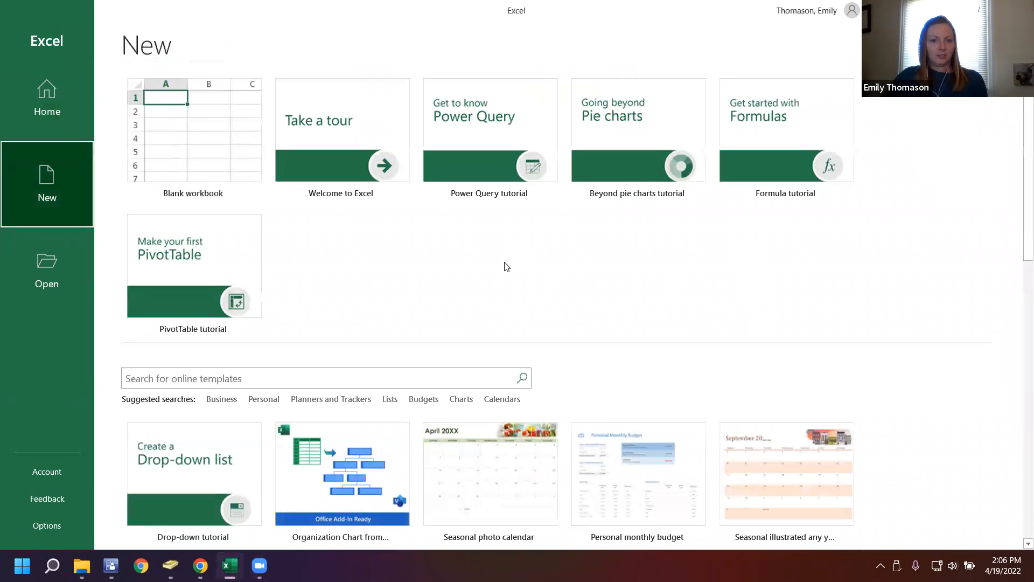
{"action": "scroll", "coordinate": [464, 393], "scroll_direction": "down", "scroll_amount": 3}
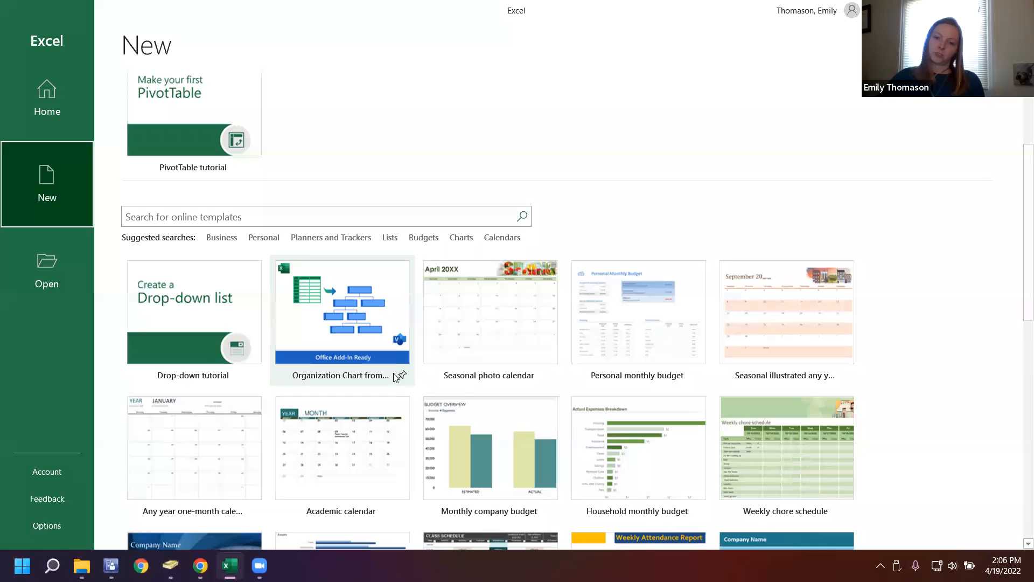
{"action": "scroll", "coordinate": [464, 349], "scroll_direction": "down", "scroll_amount": 3}
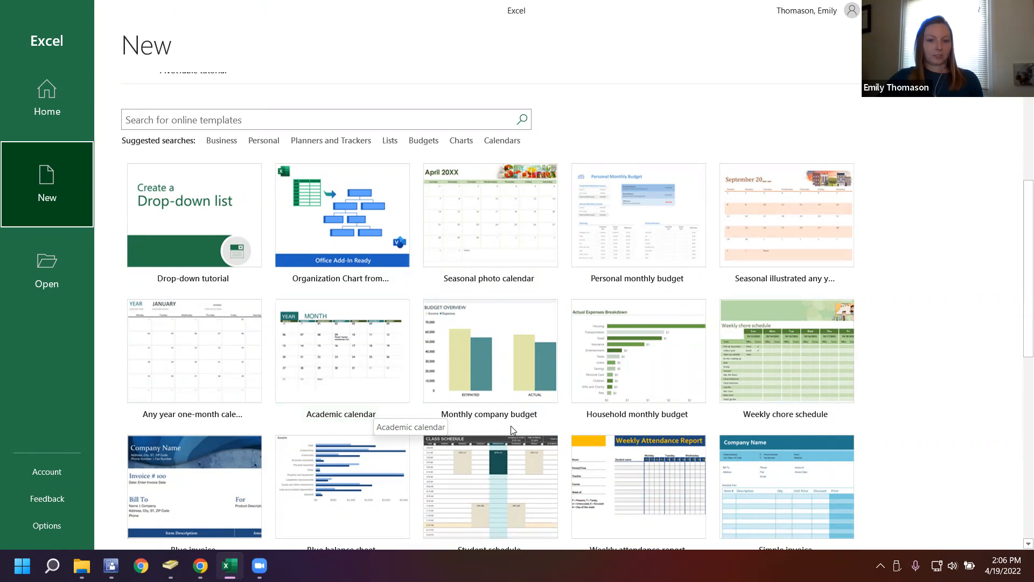
{"action": "scroll", "coordinate": [494, 426], "scroll_direction": "up", "scroll_amount": 2}
{"action": "scroll", "coordinate": [486, 410], "scroll_direction": "up", "scroll_amount": 1}
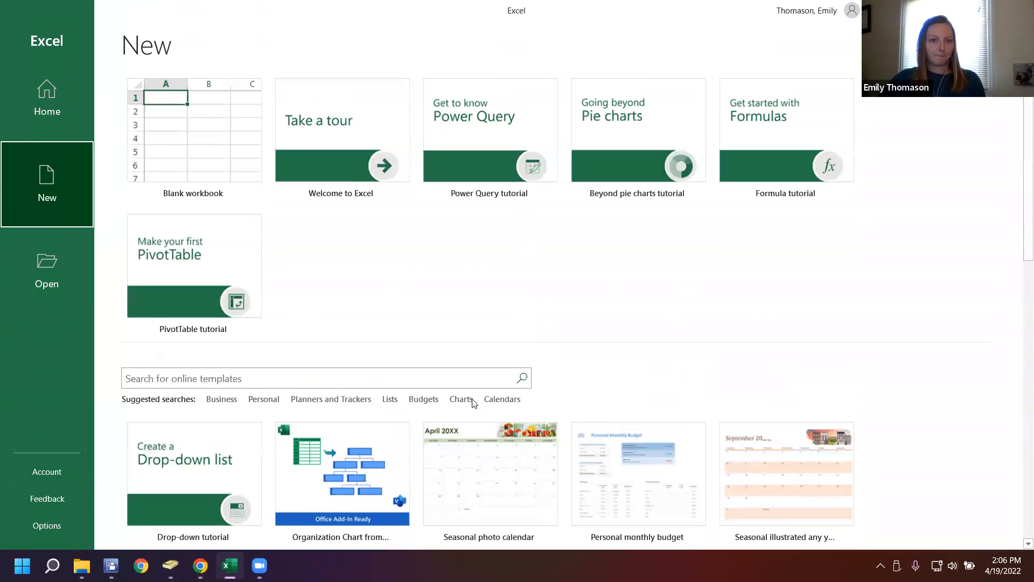
Step: Create a workbook from the Welcome to Excel template, start its tour and select the yellow total cell for fruit
{"action": "left_click", "coordinate": [331, 182]}
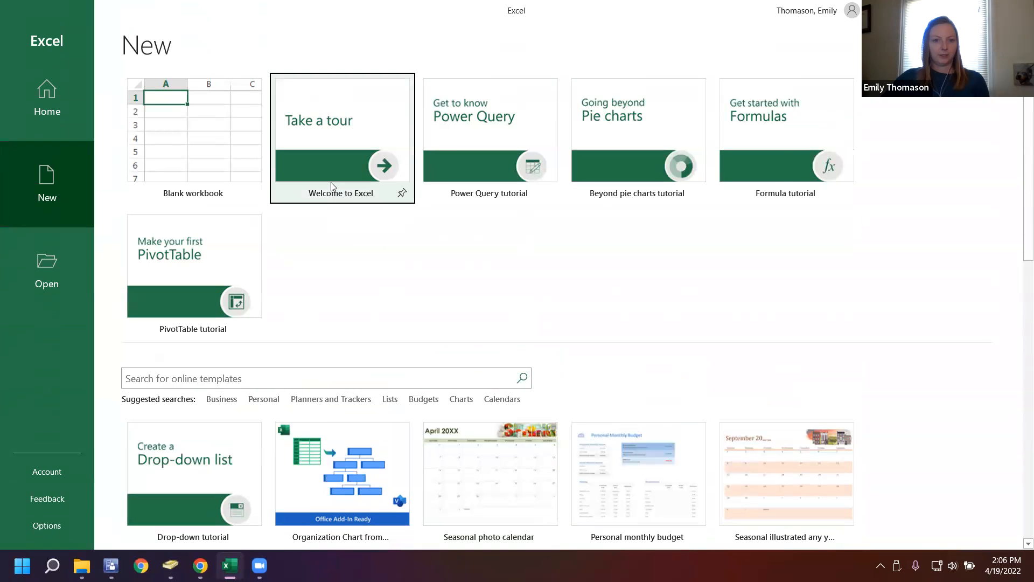
{"action": "left_click", "coordinate": [589, 255]}
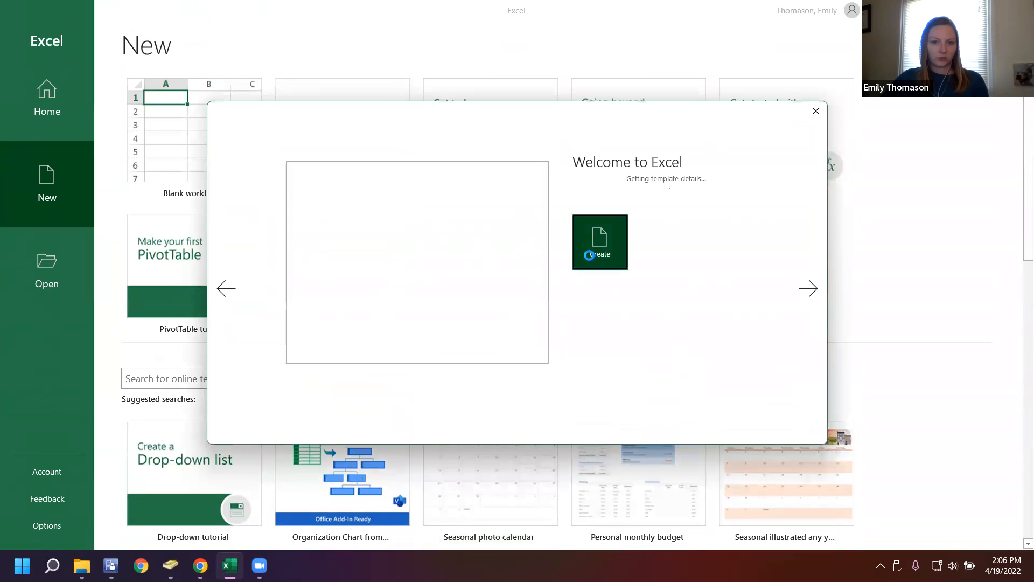
{"action": "scroll", "coordinate": [529, 284], "scroll_direction": "down", "scroll_amount": 1}
{"action": "scroll", "coordinate": [517, 302], "scroll_direction": "up", "scroll_amount": 1}
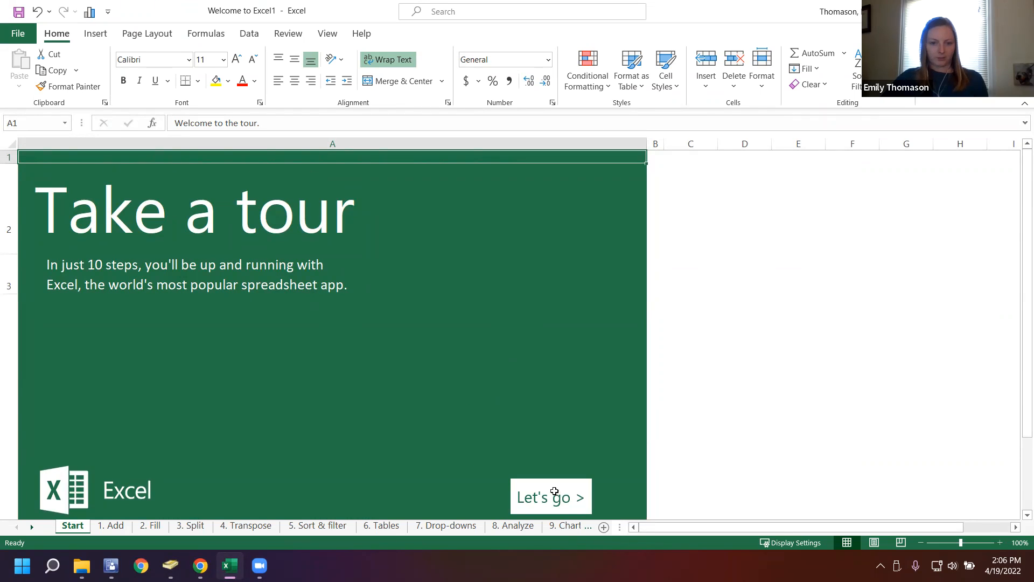
{"action": "left_click", "coordinate": [557, 496]}
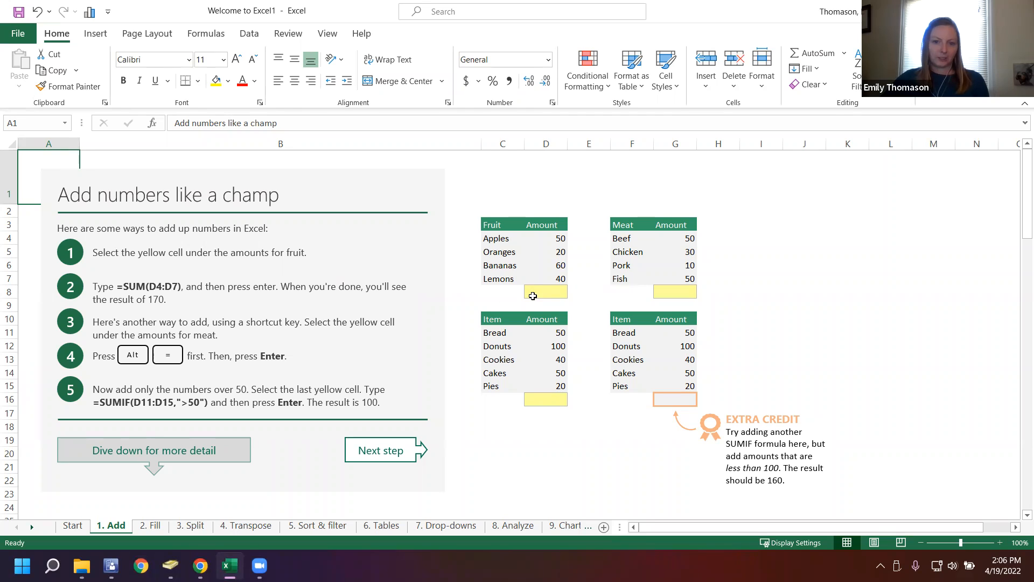
{"action": "left_click", "coordinate": [530, 293]}
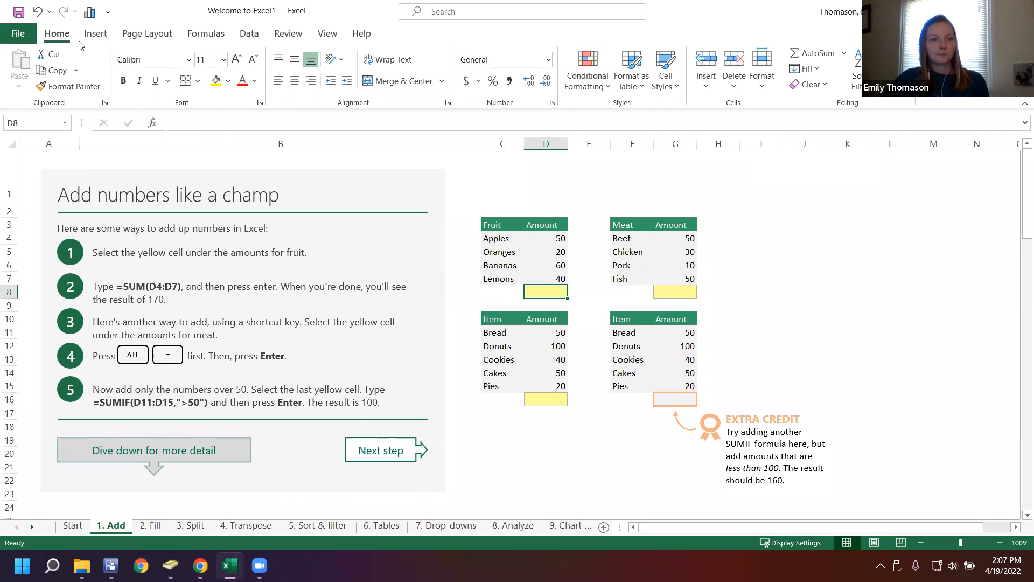
Step: Create a new blank workbook
{"action": "left_click", "coordinate": [17, 33]}
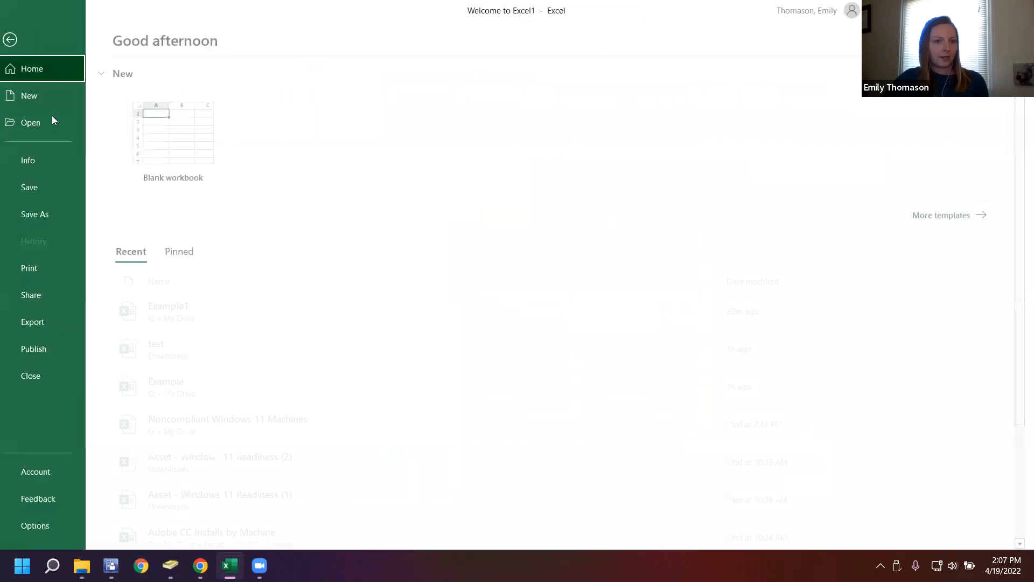
{"action": "left_click", "coordinate": [171, 156]}
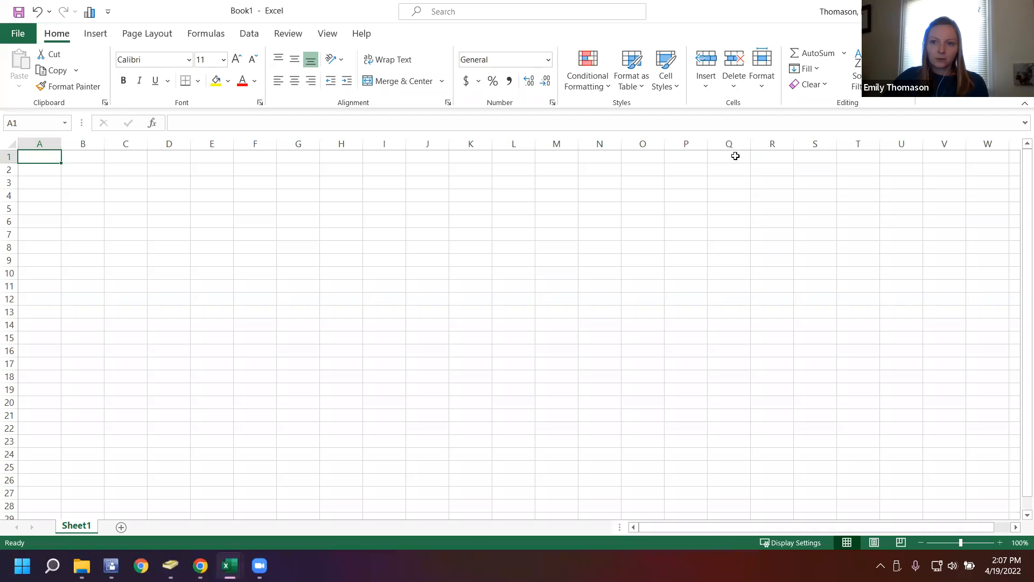
{"action": "left_click", "coordinate": [91, 38]}
{"action": "left_click", "coordinate": [63, 39]}
{"action": "left_click", "coordinate": [95, 36]}
{"action": "left_click", "coordinate": [146, 34]}
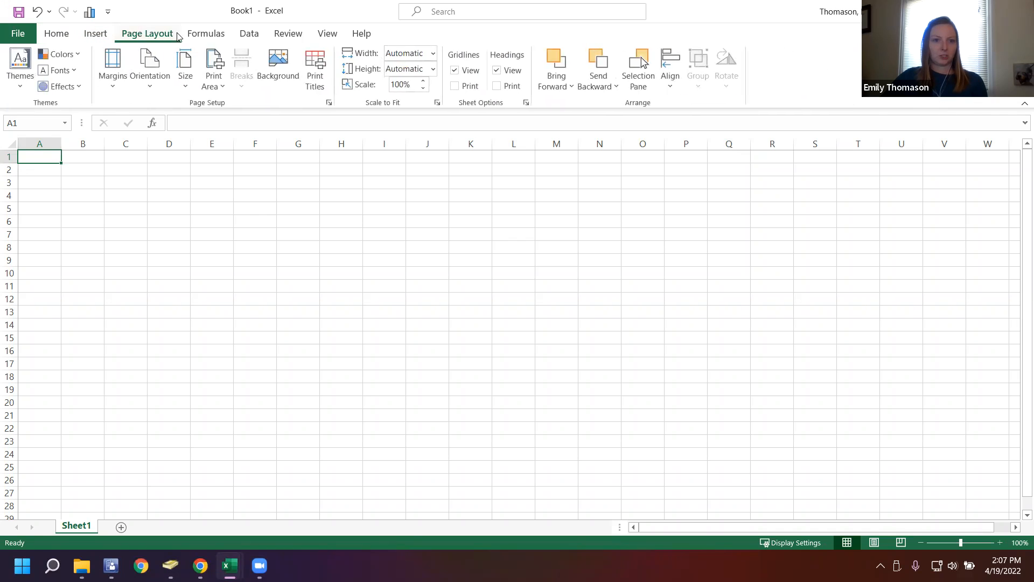
{"action": "left_click", "coordinate": [206, 34]}
{"action": "left_click", "coordinate": [93, 35]}
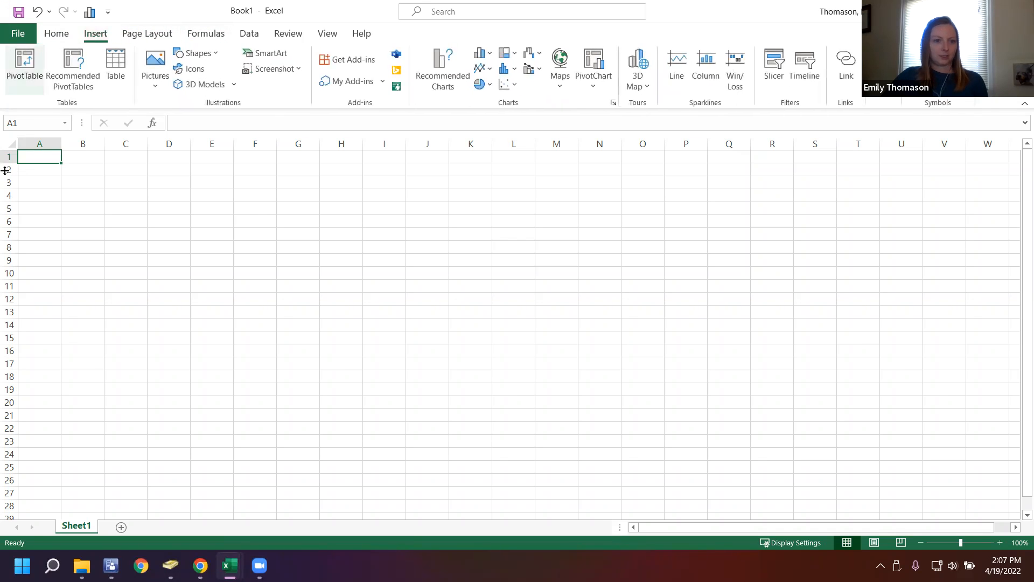
Step: Add a second worksheet to the blank workbook and switch back and forth between both sheets
{"action": "left_click", "coordinate": [122, 527]}
{"action": "left_click", "coordinate": [78, 526]}
{"action": "left_click", "coordinate": [119, 526]}
{"action": "left_click", "coordinate": [79, 526]}
Step: Delete the Sheet1 worksheet and select cell A2 on the remaining sheet
{"action": "right_click", "coordinate": [79, 527]}
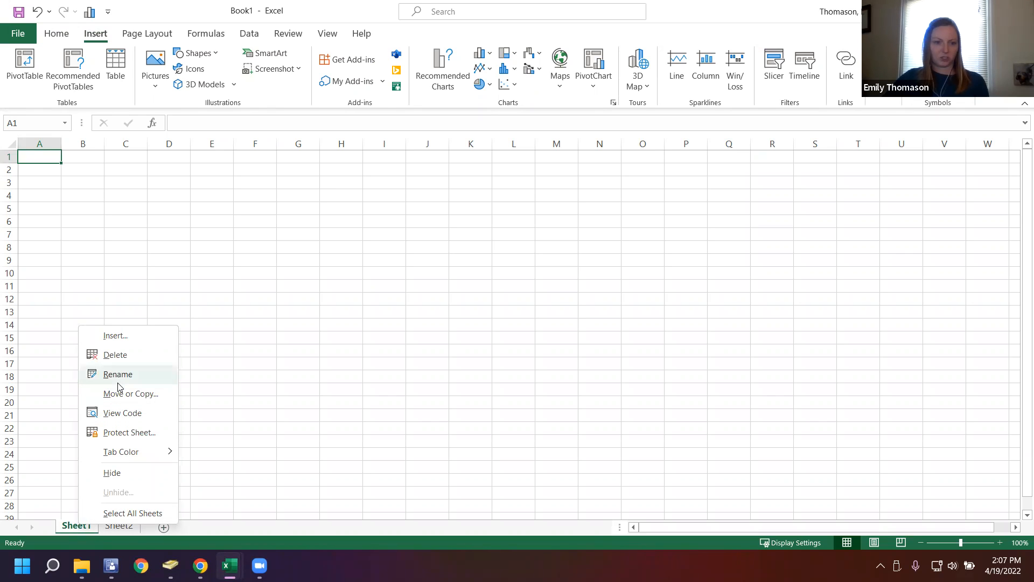
{"action": "left_click", "coordinate": [106, 358]}
{"action": "left_click", "coordinate": [38, 172]}
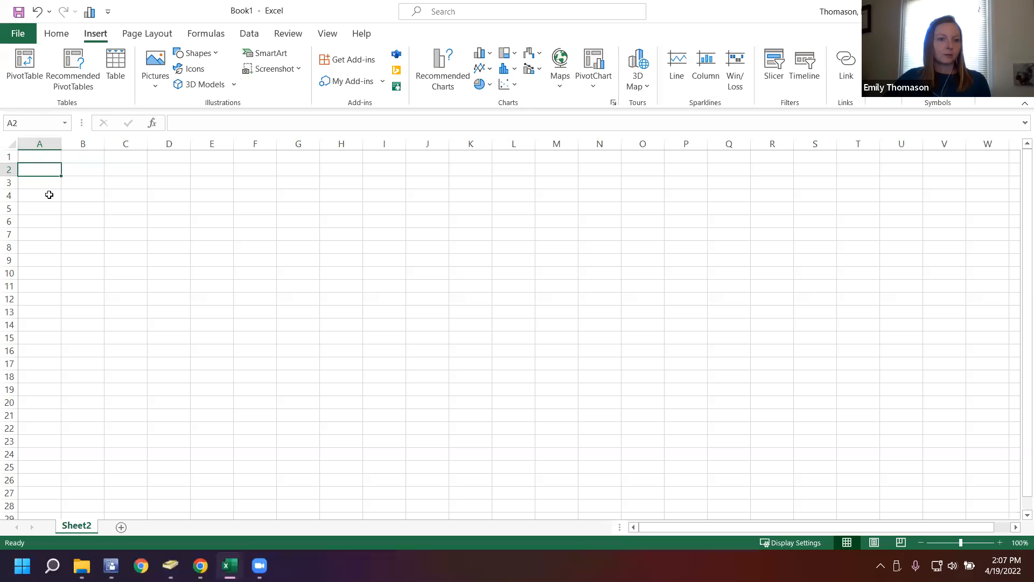
Step: Rename the remaining worksheet Example
{"action": "right_click", "coordinate": [69, 523]}
{"action": "left_click", "coordinate": [107, 371]}
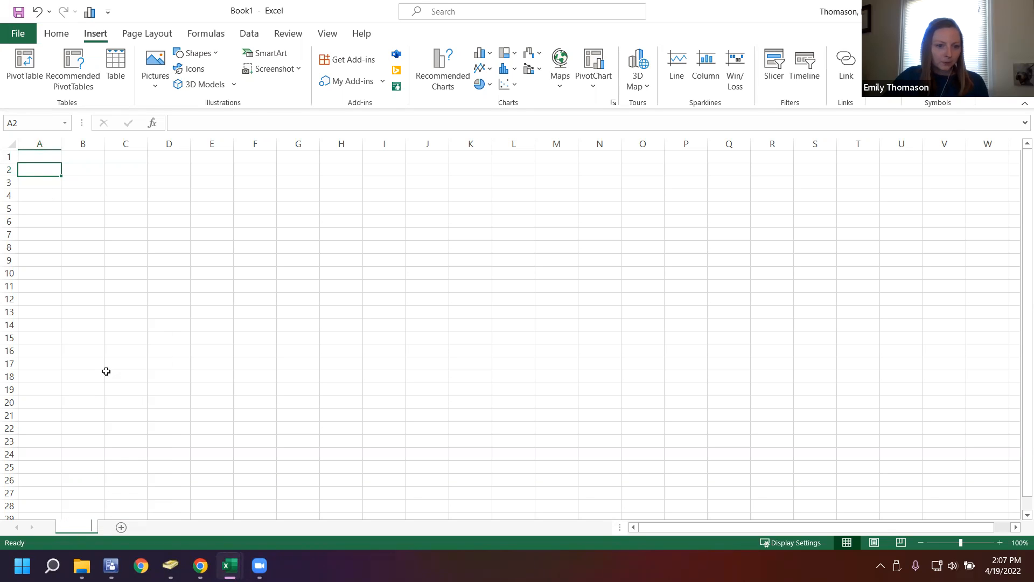
{"action": "type", "text": "Exam"}
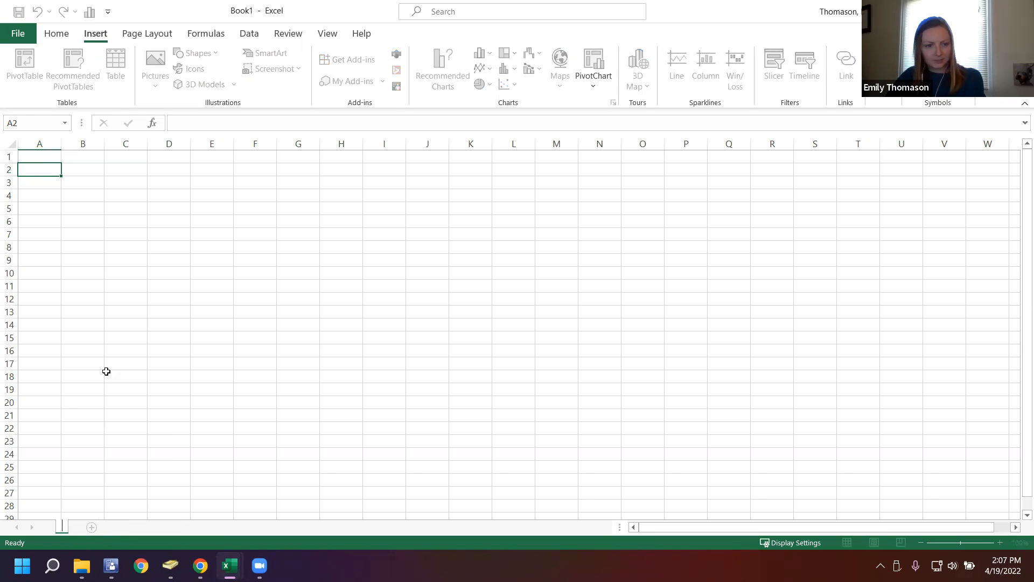
{"action": "type", "text": "ple"}
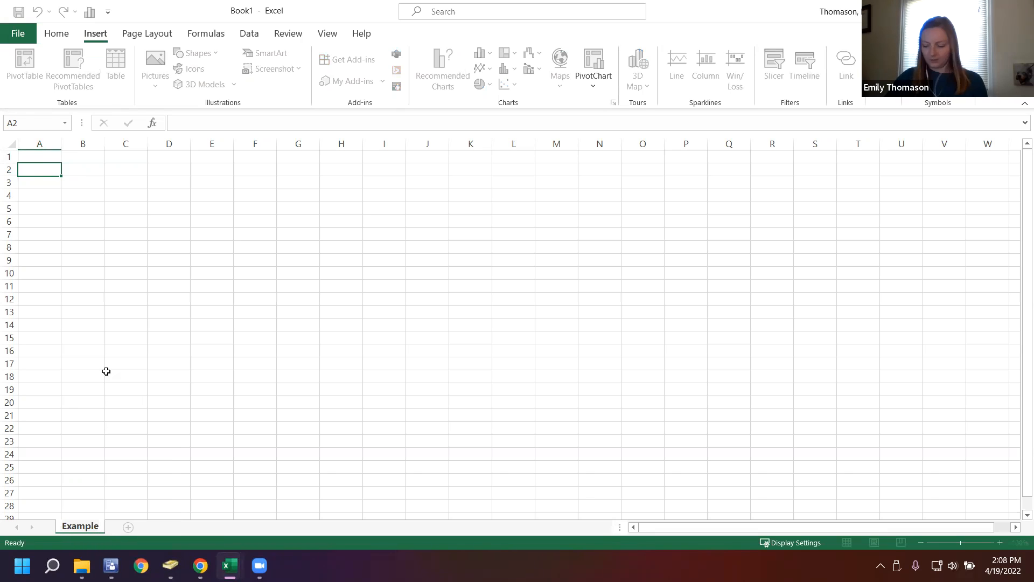
{"action": "key", "text": "Return"}
Step: Select cell B6, the whole of column A, cell B2 with its cell reference, and cell A1
{"action": "left_click", "coordinate": [72, 222]}
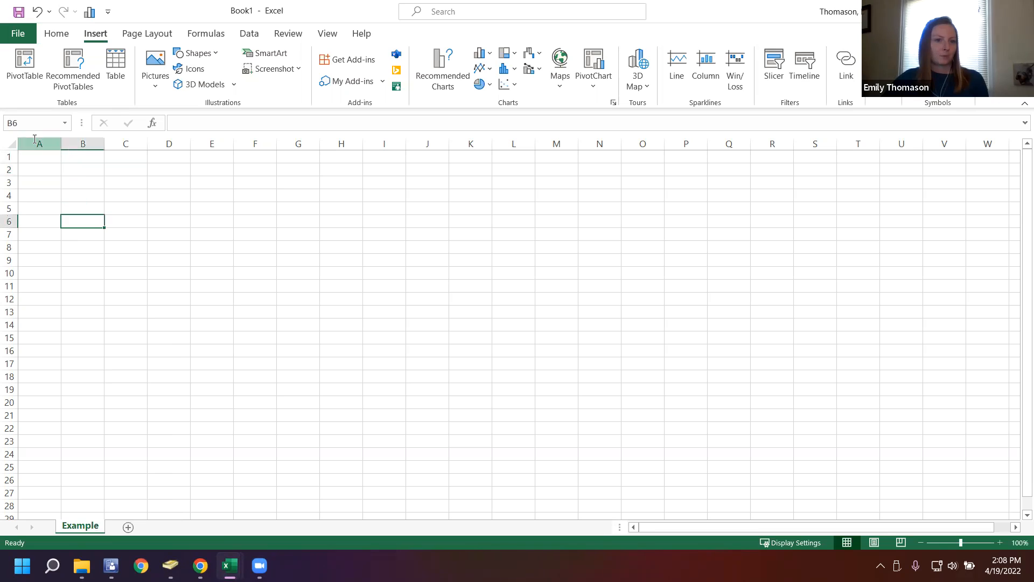
{"action": "left_click", "coordinate": [30, 137]}
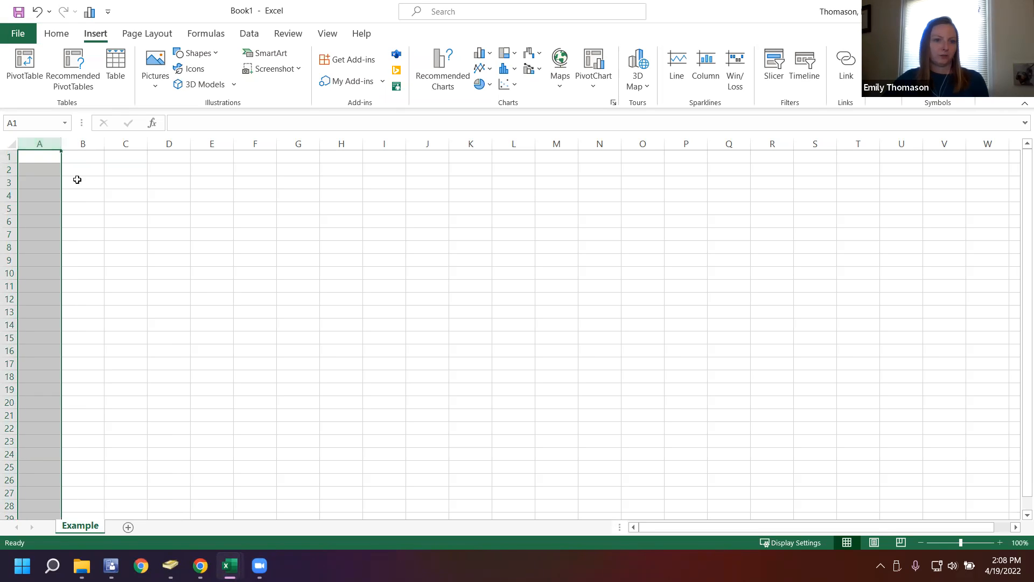
{"action": "left_click", "coordinate": [77, 174]}
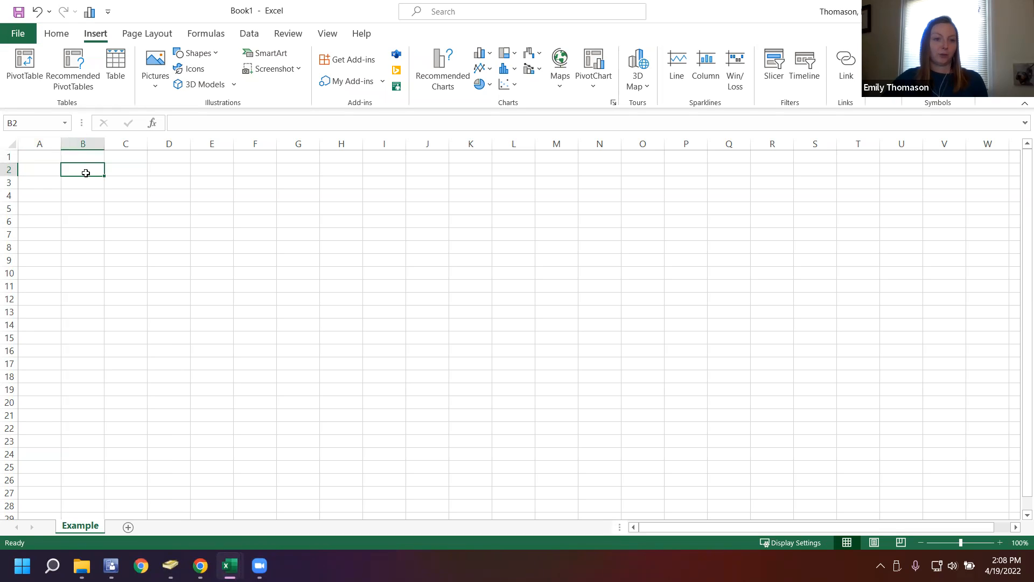
{"action": "left_click", "coordinate": [24, 122]}
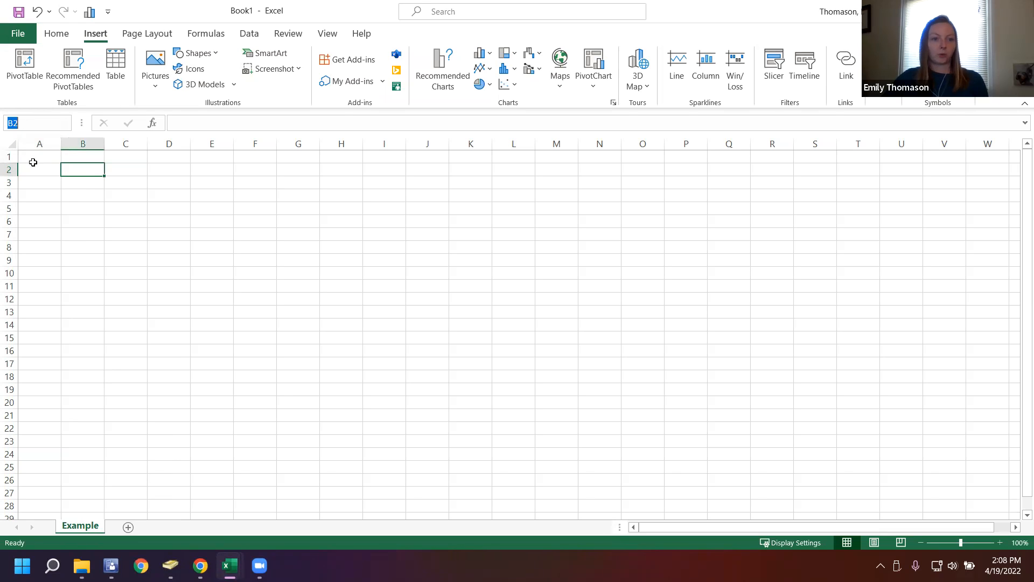
{"action": "left_click", "coordinate": [33, 161]}
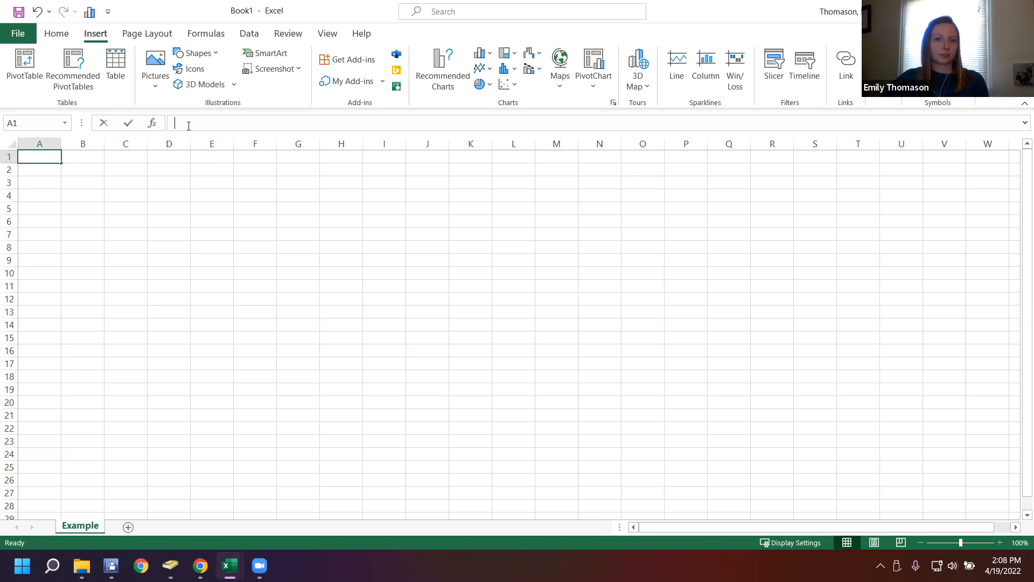
Step: Open the general program options and choose Body Font as the default font for new workbooks
{"action": "left_click", "coordinate": [15, 41]}
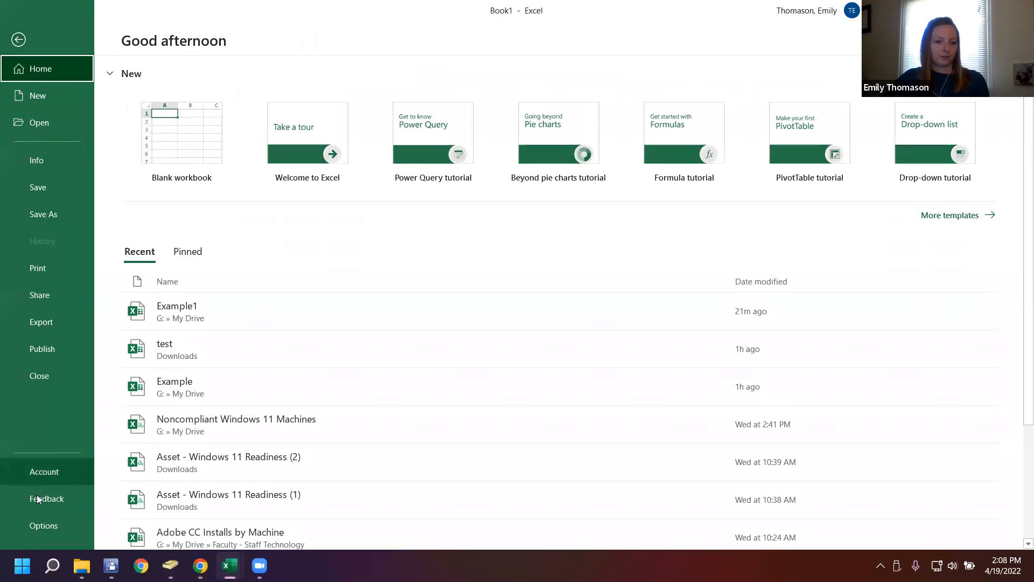
{"action": "left_click", "coordinate": [42, 525]}
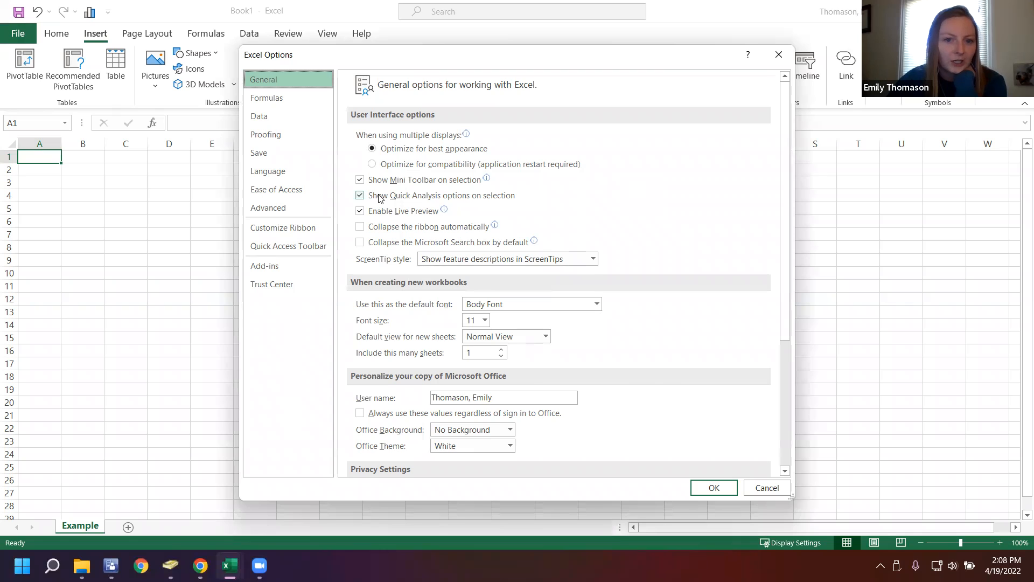
{"action": "scroll", "coordinate": [379, 198], "scroll_direction": "down", "scroll_amount": 1}
{"action": "scroll", "coordinate": [380, 199], "scroll_direction": "down", "scroll_amount": 1}
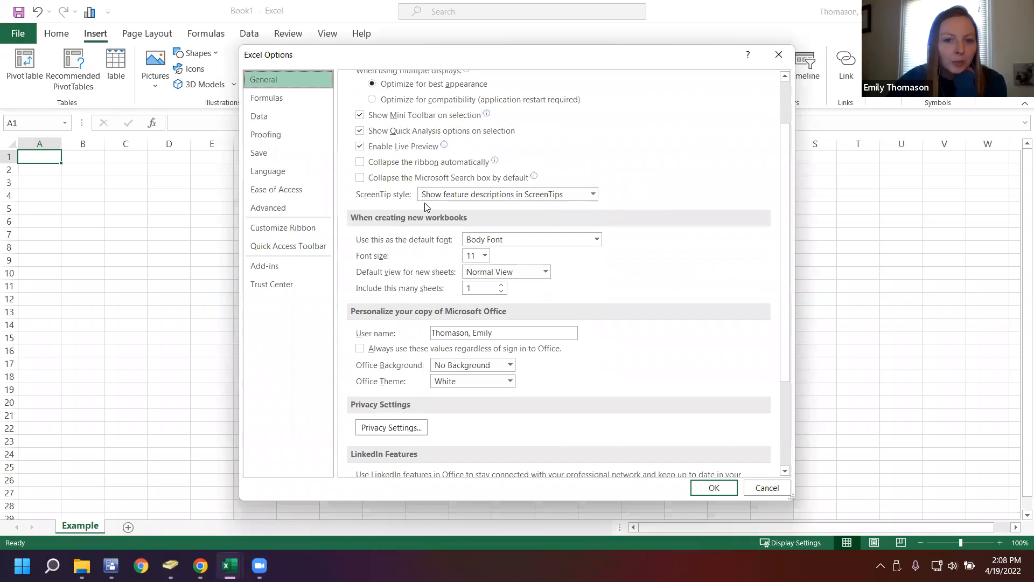
{"action": "left_click", "coordinate": [548, 237]}
{"action": "left_click", "coordinate": [597, 239]}
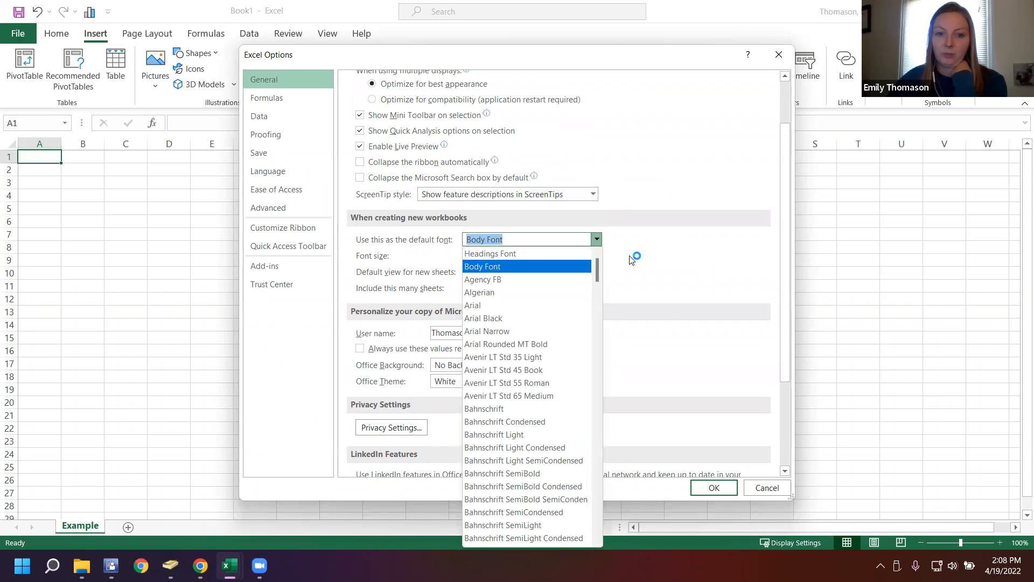
{"action": "left_click", "coordinate": [490, 266]}
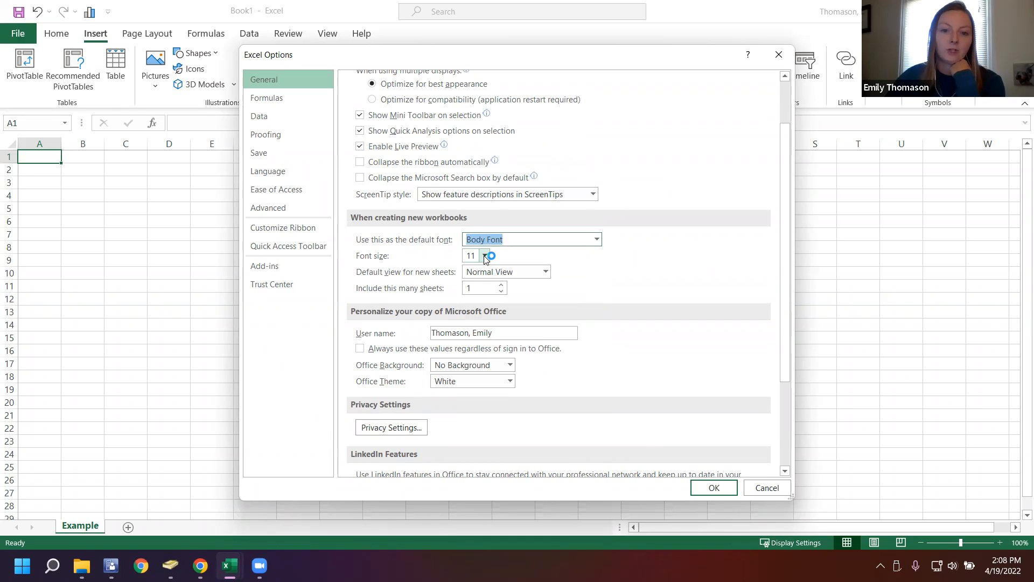
Step: Set the Office theme to Dark Gray and apply the options
{"action": "scroll", "coordinate": [486, 257], "scroll_direction": "down", "scroll_amount": 2}
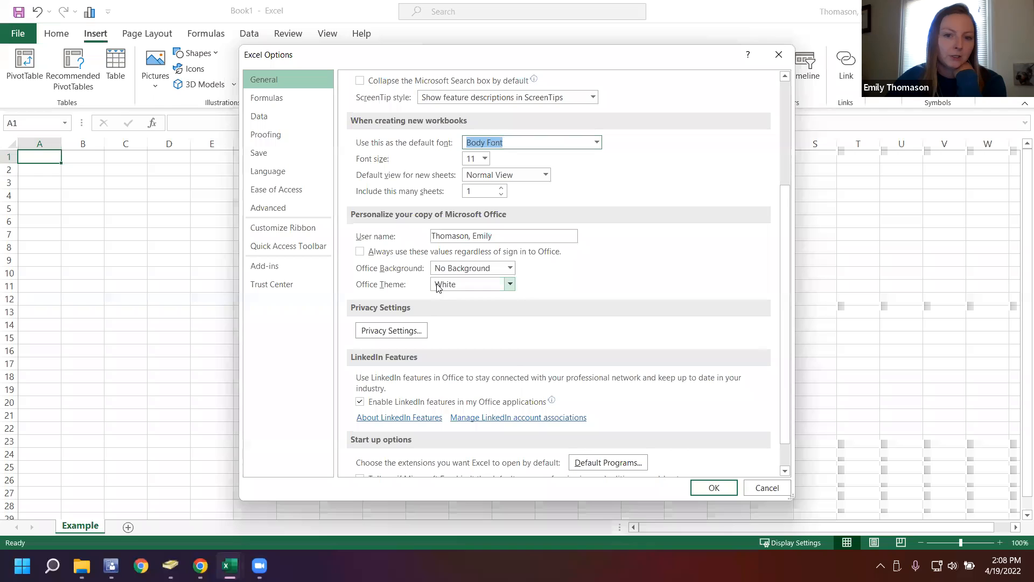
{"action": "left_click", "coordinate": [438, 287]}
{"action": "left_click", "coordinate": [454, 306]}
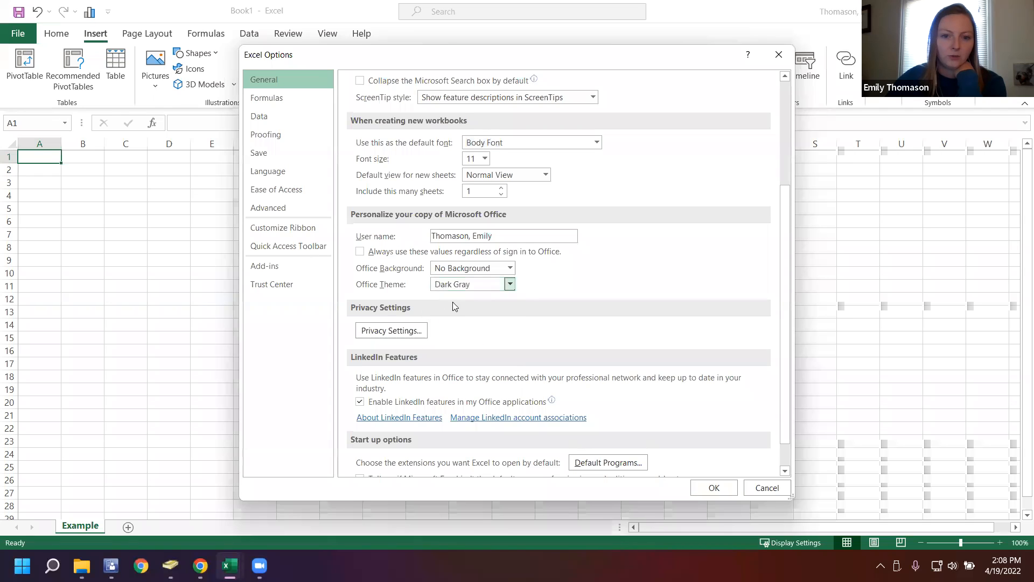
{"action": "left_click", "coordinate": [705, 488]}
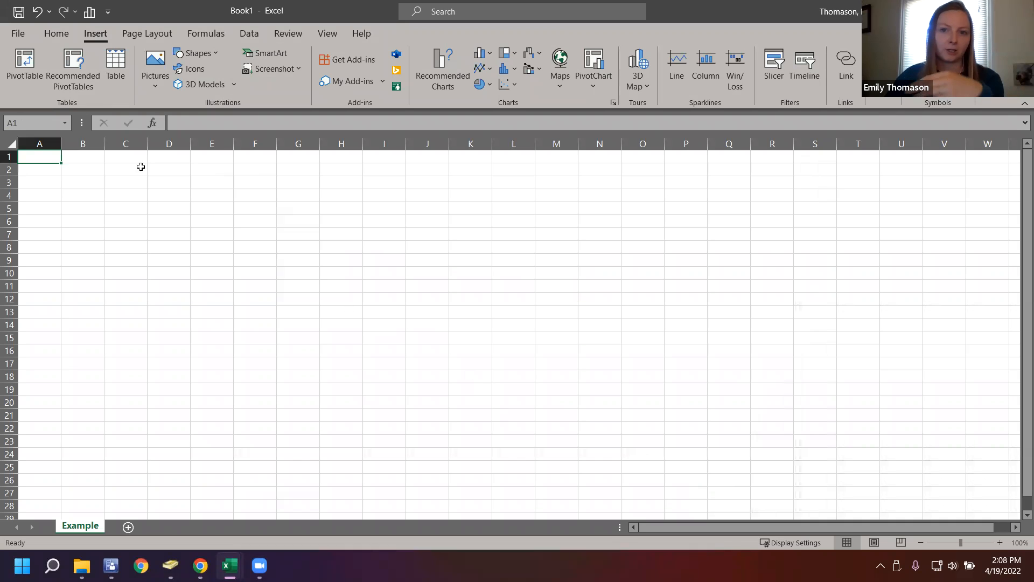
Step: Open the program options and set the Office theme to White
{"action": "left_click", "coordinate": [21, 34]}
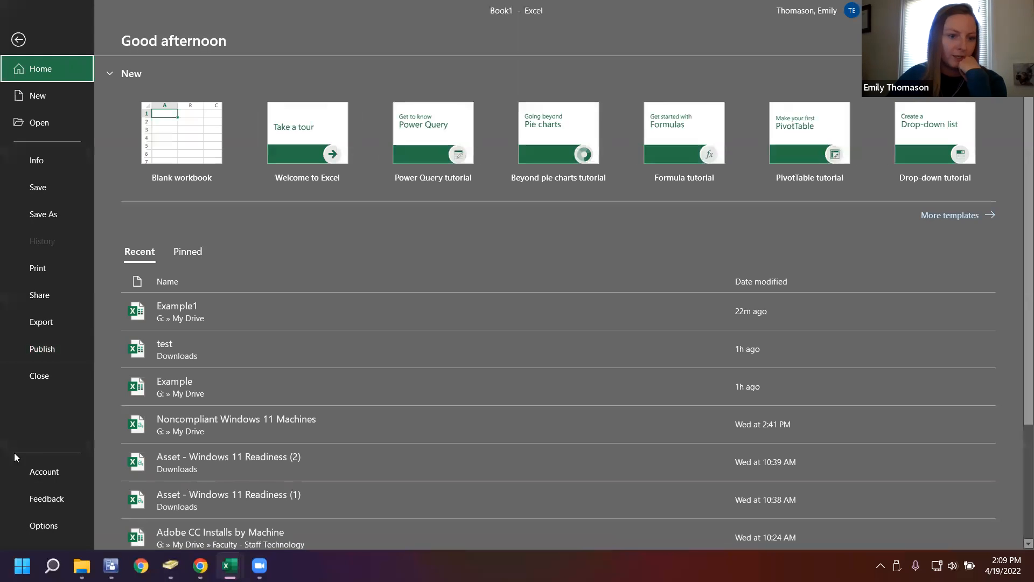
{"action": "left_click", "coordinate": [43, 526]}
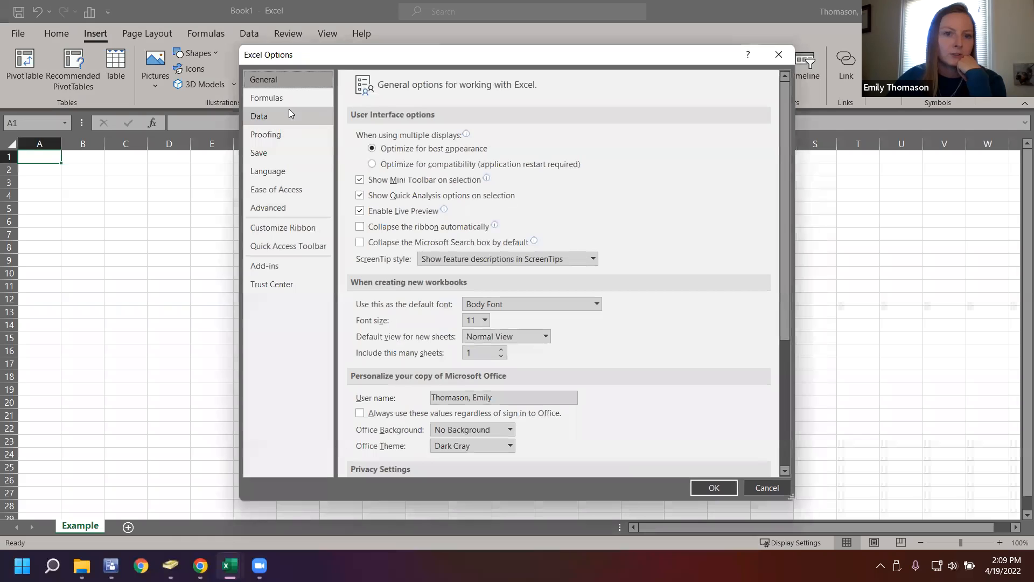
{"action": "left_click", "coordinate": [467, 444]}
{"action": "left_click", "coordinate": [439, 498]}
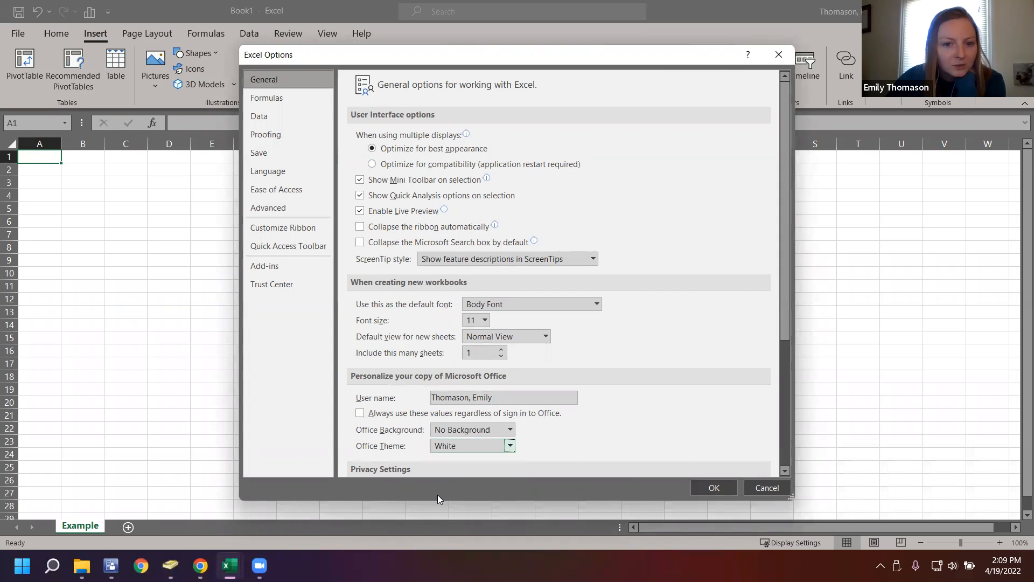
Step: Examine the rest of the General options, followed by the Formulas, Data, Proofing and Save options
{"action": "scroll", "coordinate": [399, 336], "scroll_direction": "down", "scroll_amount": 6}
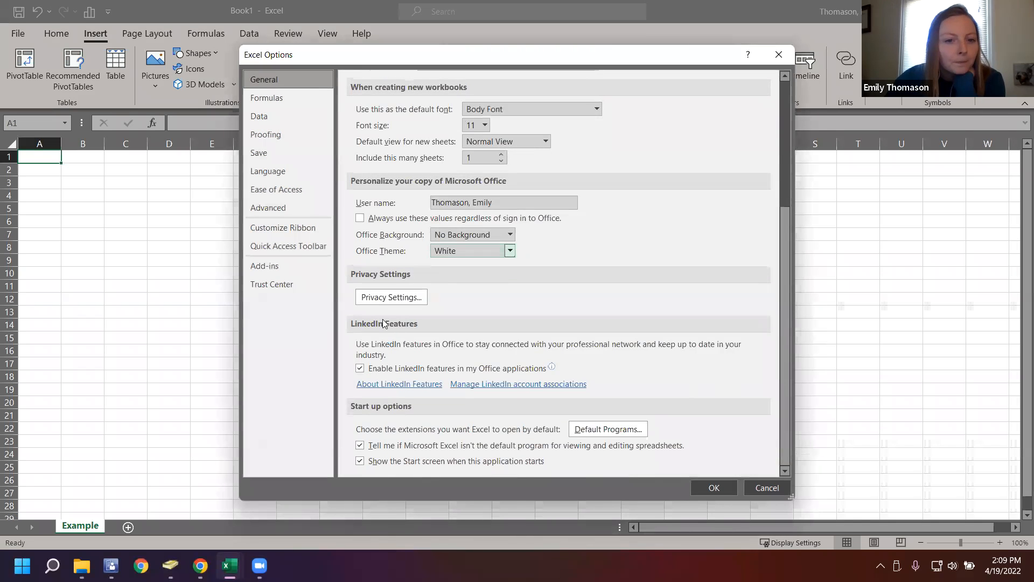
{"action": "left_click", "coordinate": [264, 100]}
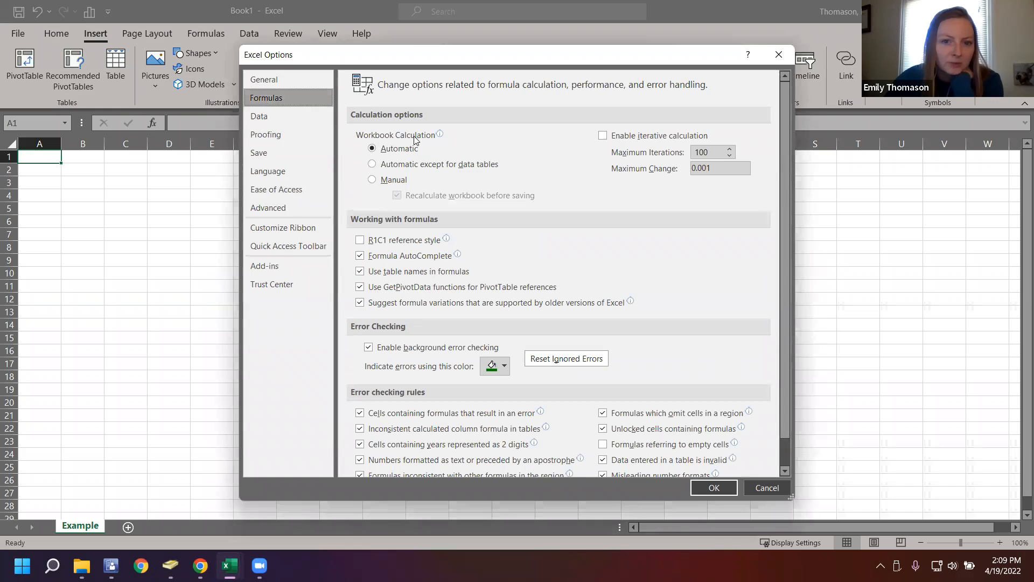
{"action": "left_click", "coordinate": [263, 116]}
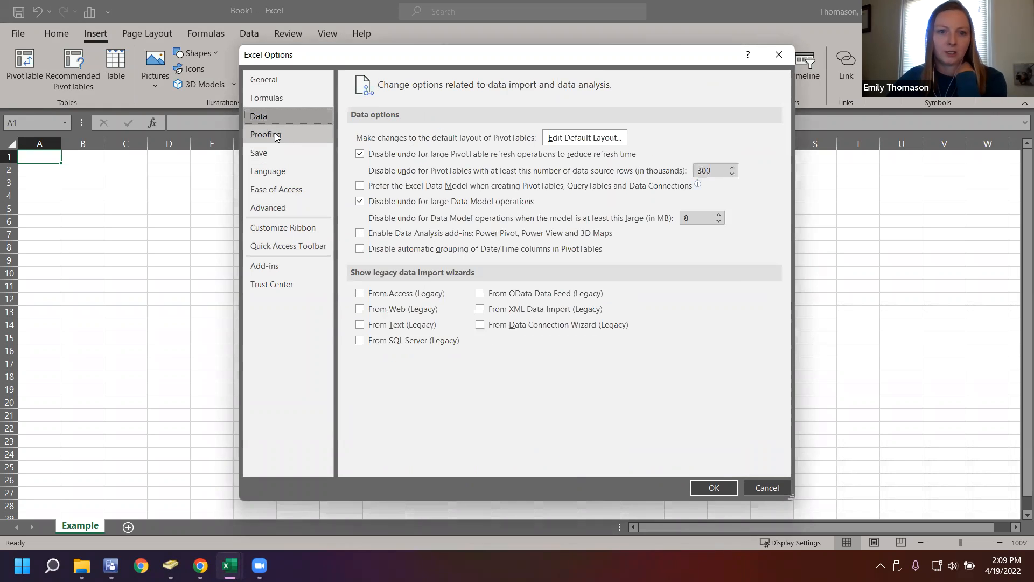
{"action": "left_click", "coordinate": [277, 135]}
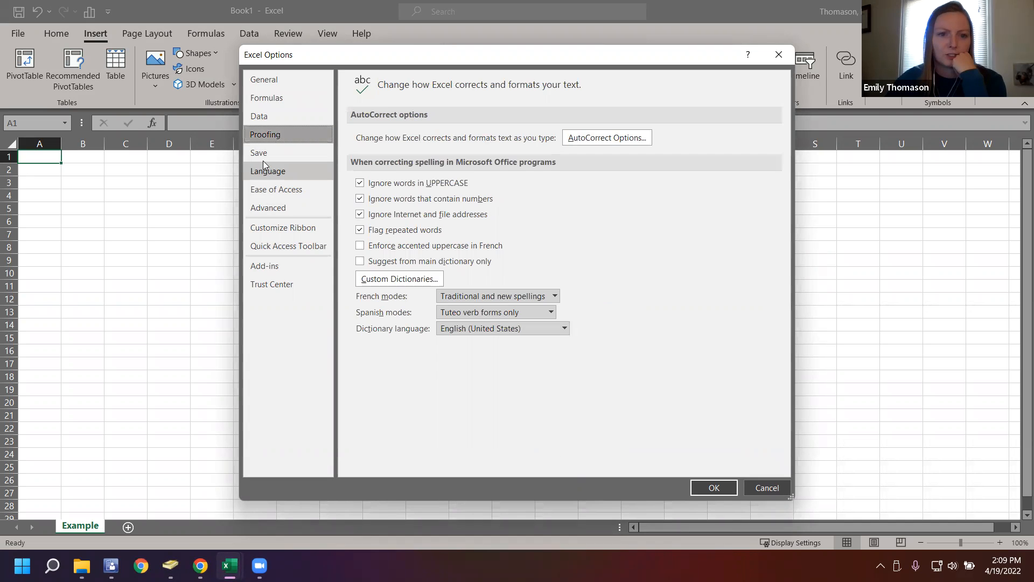
{"action": "left_click", "coordinate": [266, 158]}
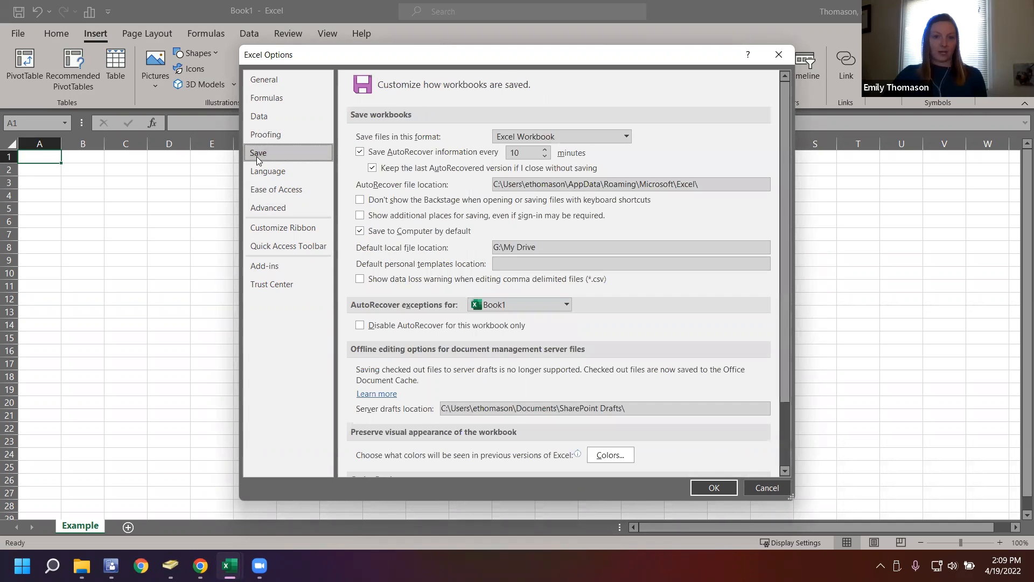
{"action": "scroll", "coordinate": [551, 195], "scroll_direction": "down", "scroll_amount": 2}
{"action": "scroll", "coordinate": [551, 195], "scroll_direction": "up", "scroll_amount": 1}
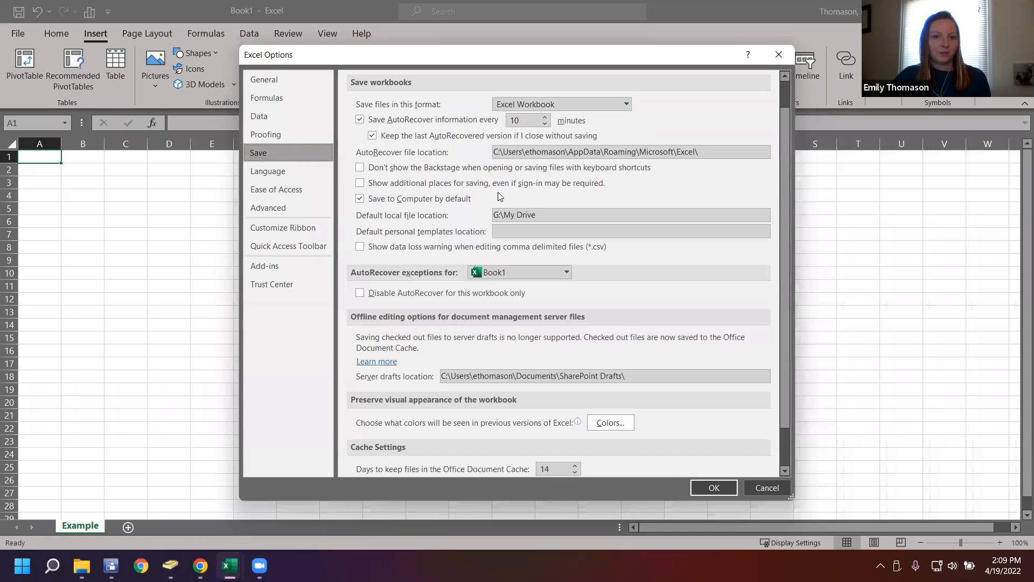
{"action": "scroll", "coordinate": [356, 132], "scroll_direction": "up", "scroll_amount": 1}
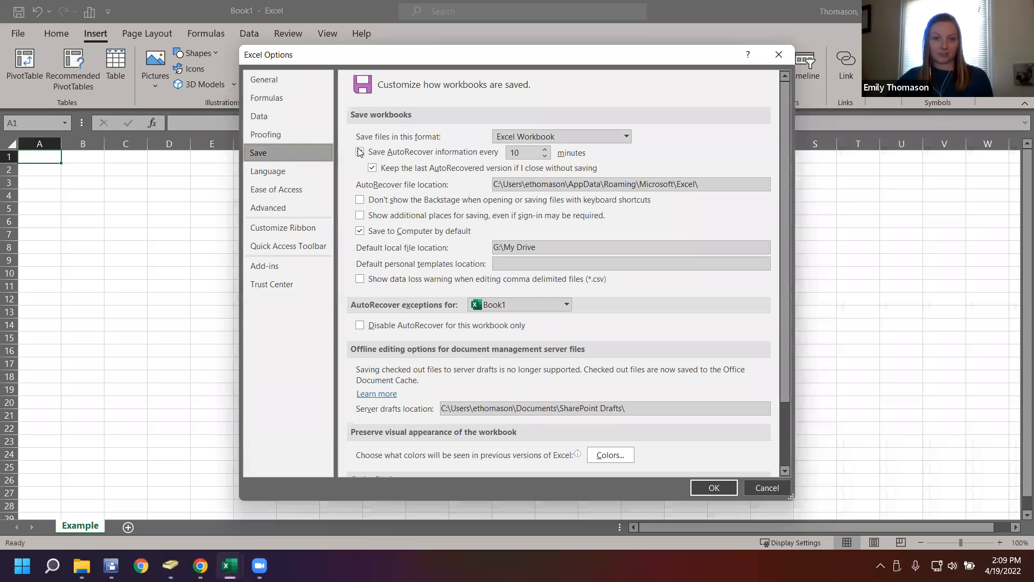
Step: Leave AutoRecover saving enabled every 10 minutes and turn off keeping the last AutoRecovered version when closing without saving
{"action": "left_click", "coordinate": [360, 152]}
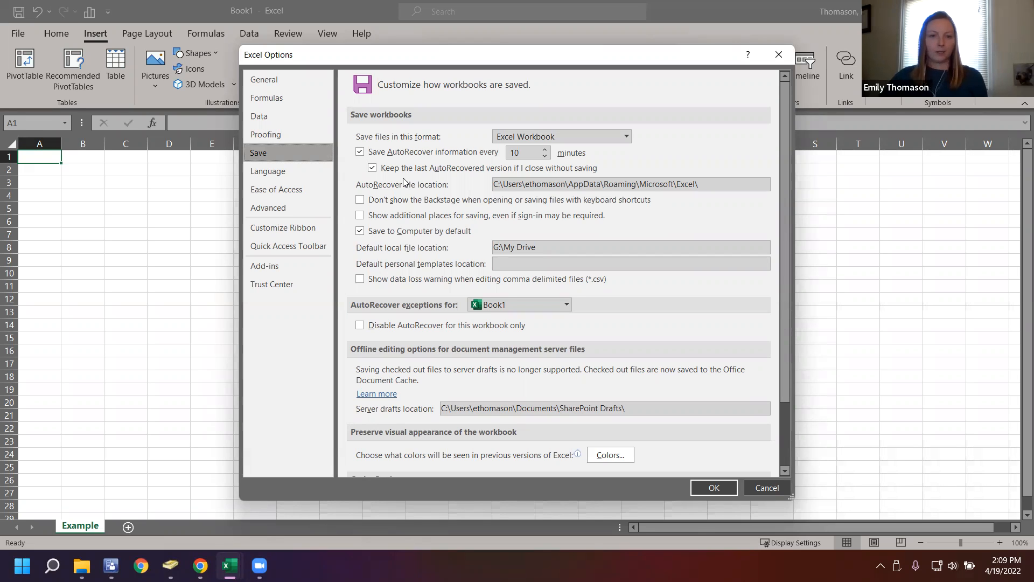
{"action": "left_click", "coordinate": [358, 153]}
{"action": "left_click", "coordinate": [359, 153]}
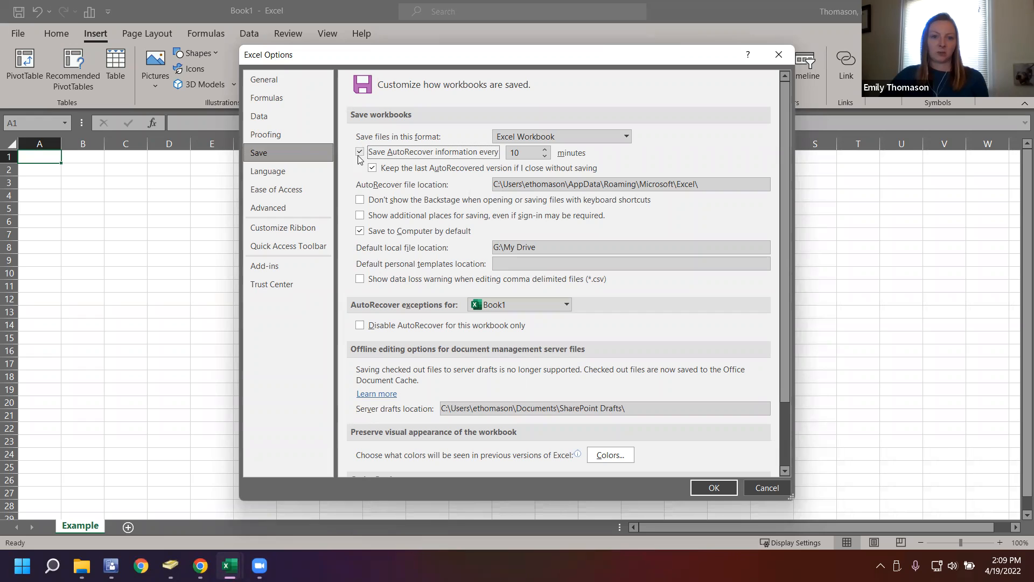
{"action": "left_click", "coordinate": [525, 154]}
{"action": "left_click_drag", "start_coordinate": [528, 152], "coordinate": [453, 152]}
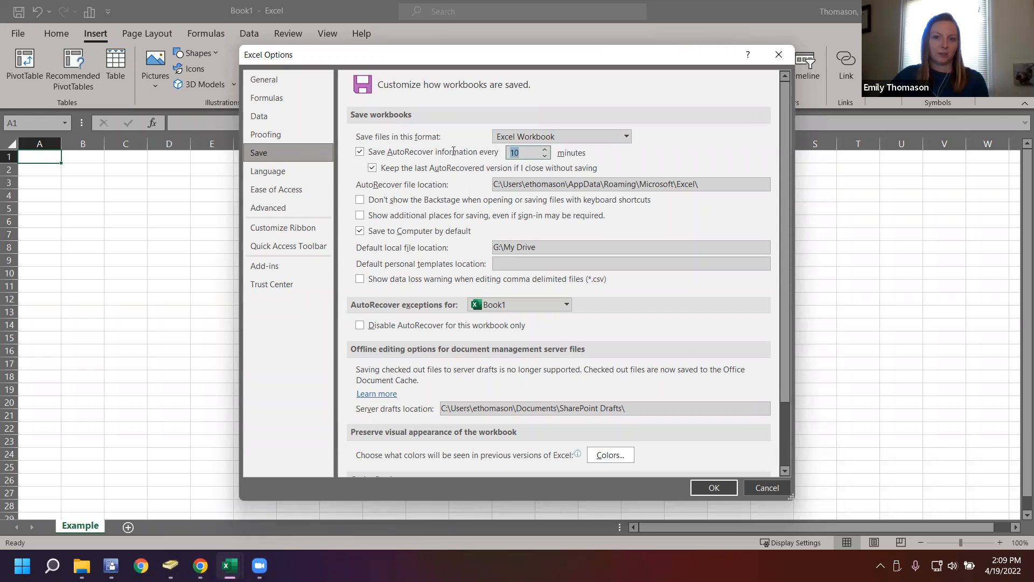
{"action": "left_click", "coordinate": [507, 167]}
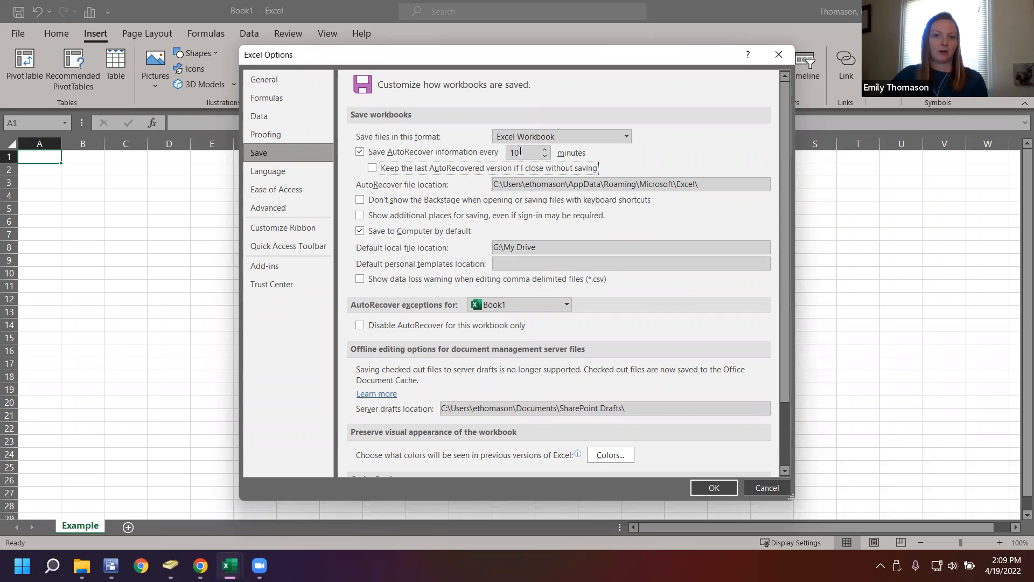
{"action": "left_click", "coordinate": [520, 153]}
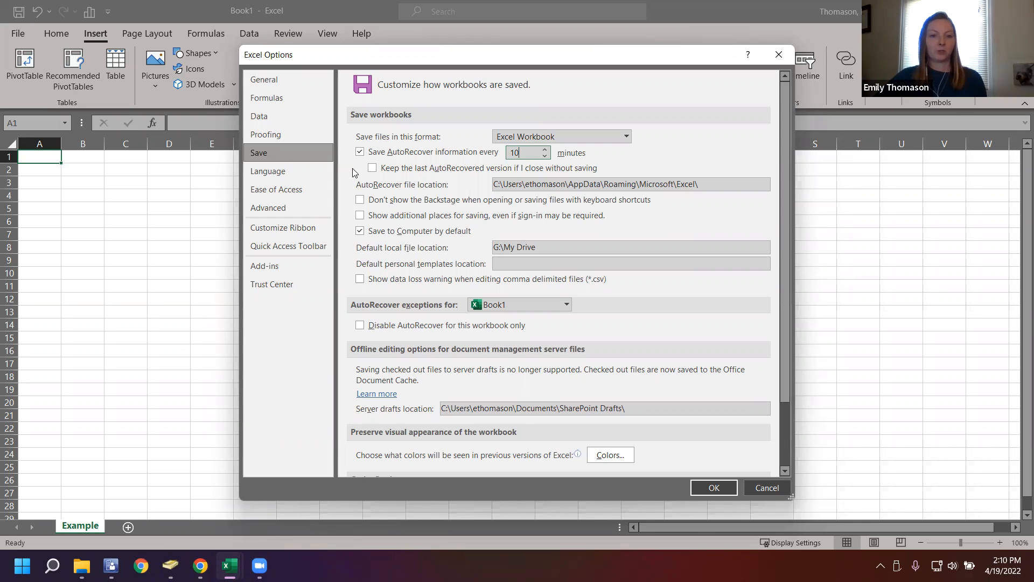
Step: Review the workbook saving options and copy the full AutoRecover file location path
{"action": "scroll", "coordinate": [443, 246], "scroll_direction": "down", "scroll_amount": 1}
{"action": "scroll", "coordinate": [434, 249], "scroll_direction": "up", "scroll_amount": 1}
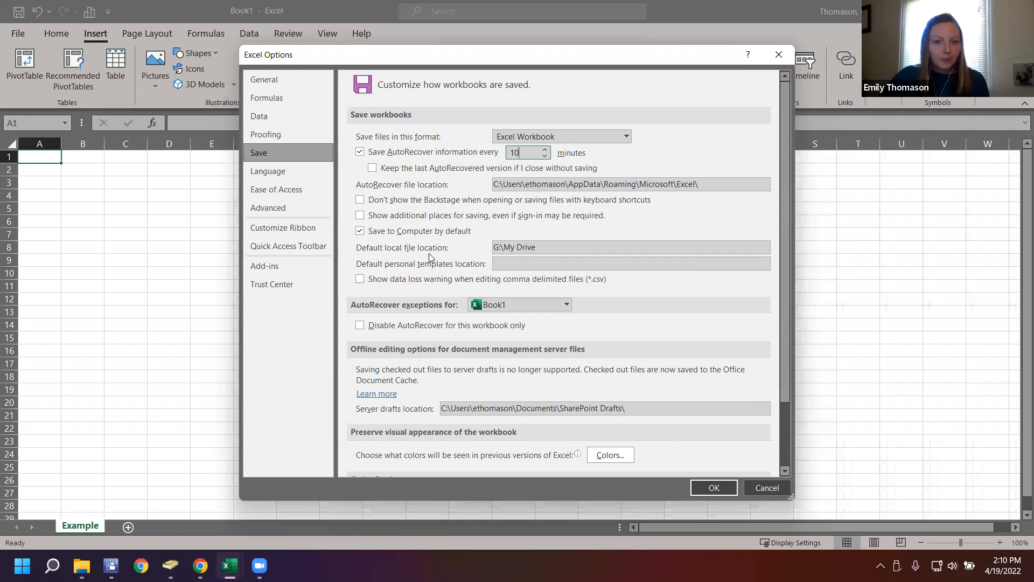
{"action": "scroll", "coordinate": [426, 260], "scroll_direction": "down", "scroll_amount": 1}
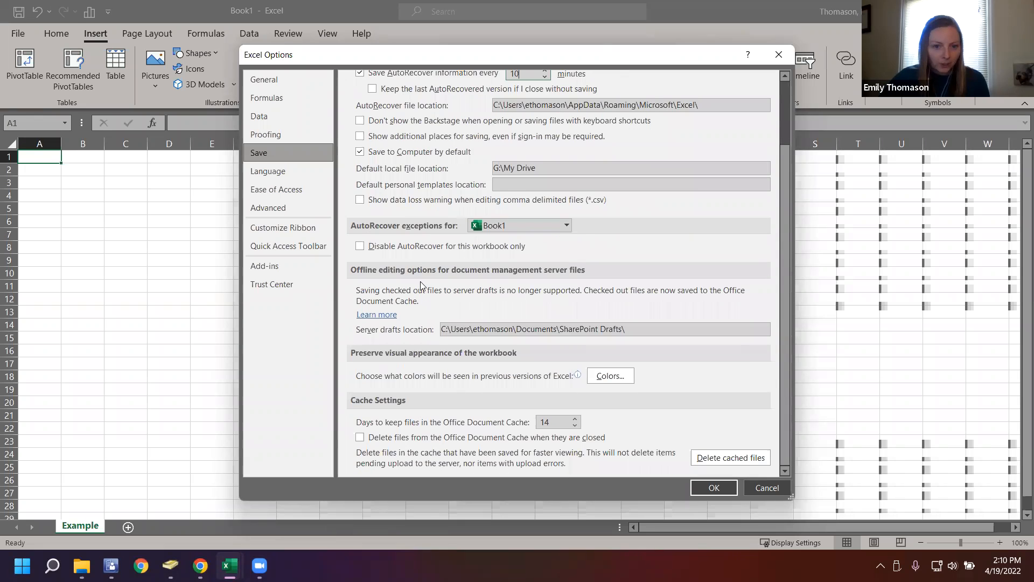
{"action": "scroll", "coordinate": [421, 286], "scroll_direction": "up", "scroll_amount": 1}
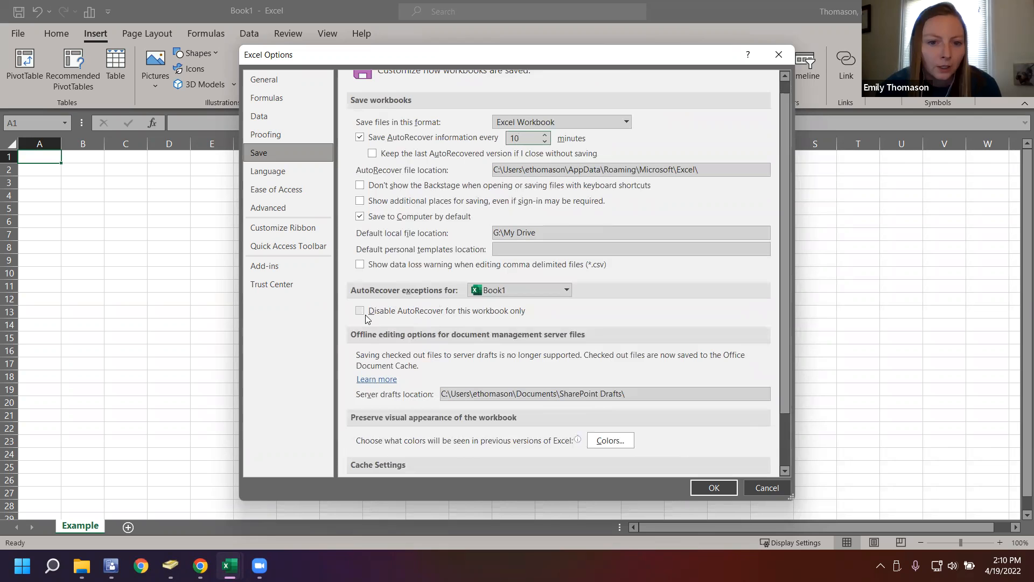
{"action": "scroll", "coordinate": [367, 312], "scroll_direction": "up", "scroll_amount": 1}
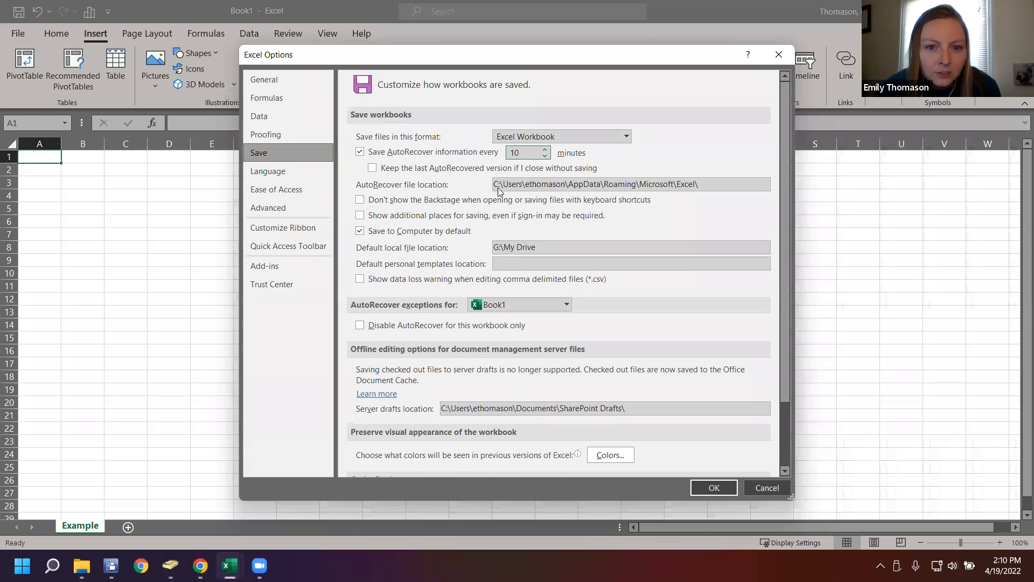
{"action": "left_click_drag", "start_coordinate": [701, 184], "coordinate": [461, 189]}
{"action": "key", "text": "ctrl+c"}
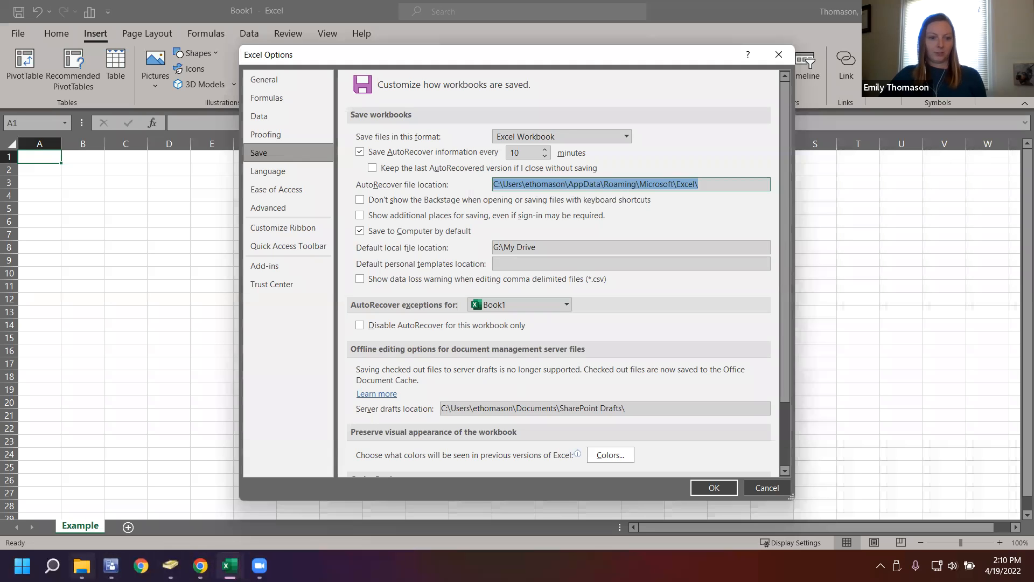
Step: Switch to File Explorer, view the folder at the copied AutoRecover path, and close the window
{"action": "left_click", "coordinate": [81, 566]}
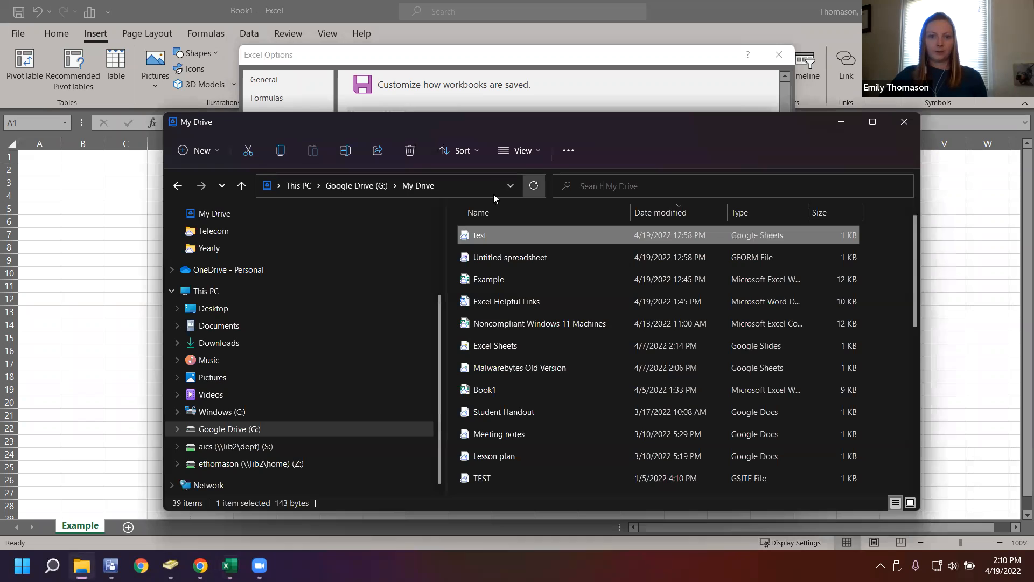
{"action": "left_click", "coordinate": [461, 195]}
{"action": "key", "text": "ctrl+v"}
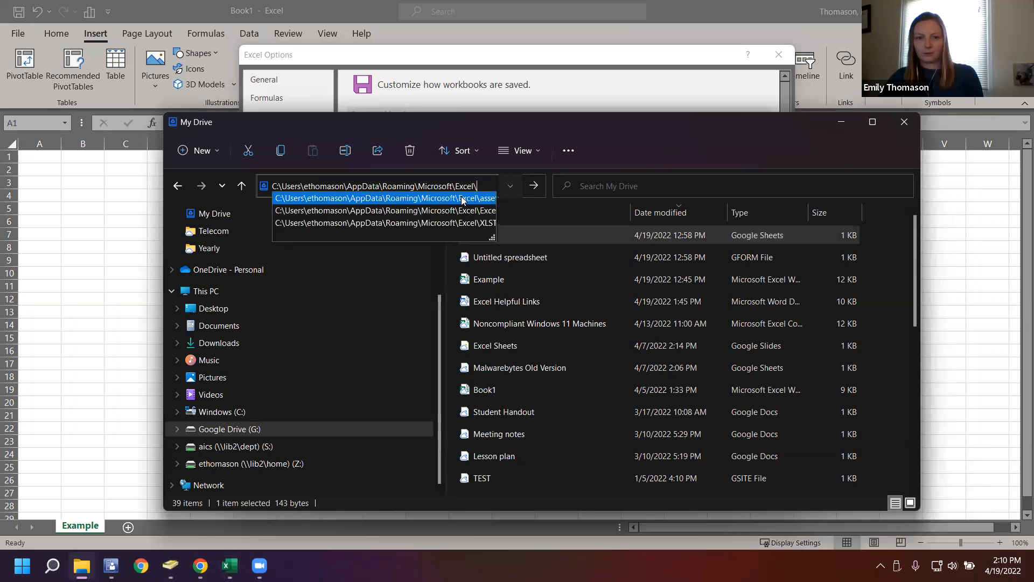
{"action": "key", "text": "Return"}
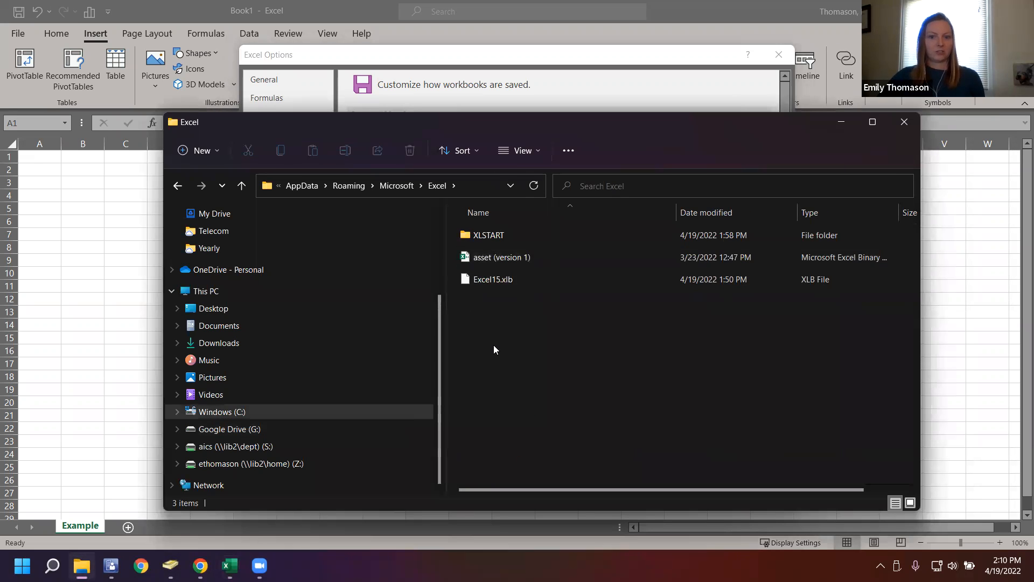
{"action": "left_click", "coordinate": [905, 122]}
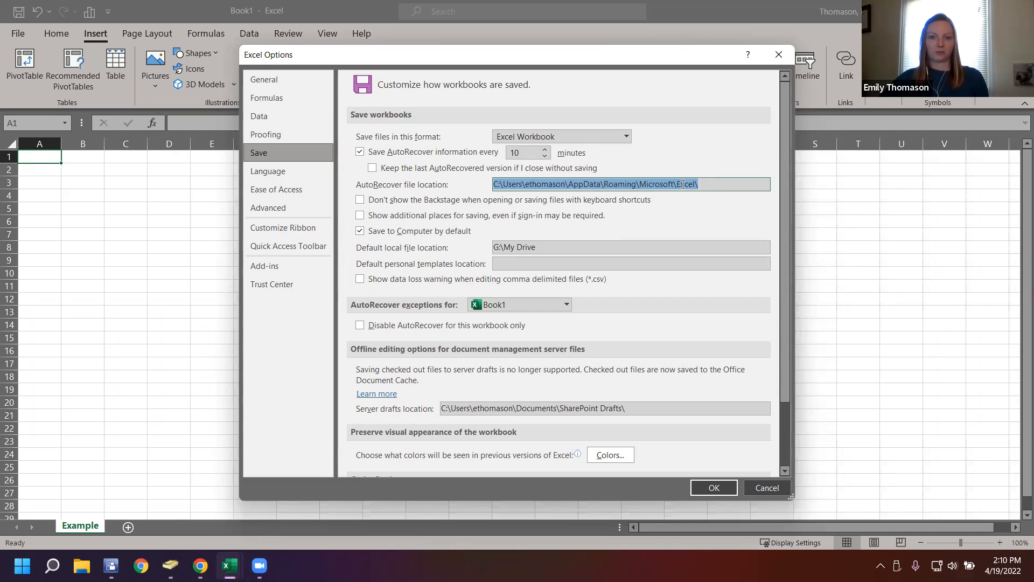
Step: Highlight the default local file location path and look over the remaining Save options
{"action": "left_click", "coordinate": [701, 186]}
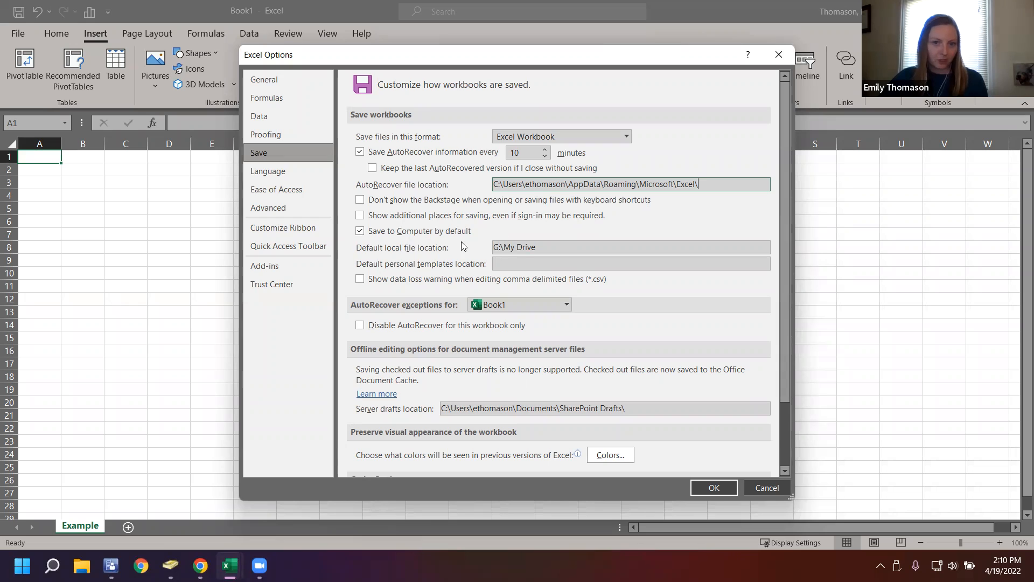
{"action": "left_click", "coordinate": [524, 249]}
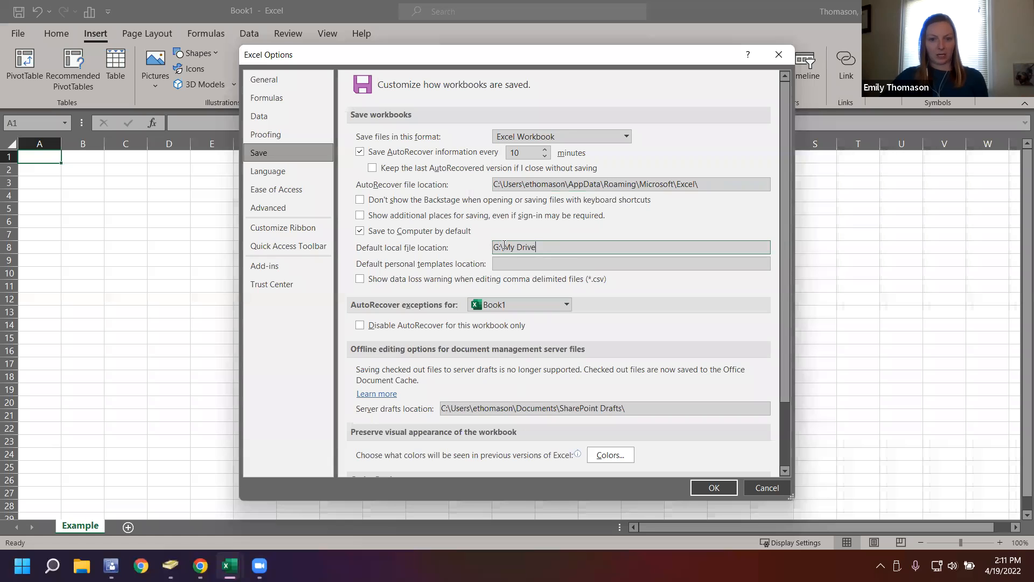
{"action": "left_click_drag", "start_coordinate": [571, 246], "coordinate": [470, 251]}
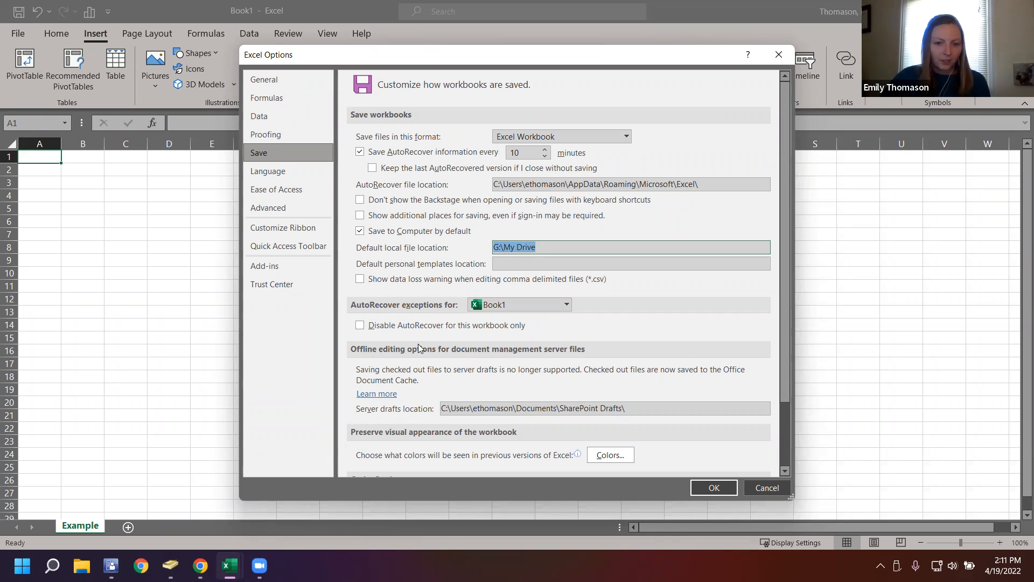
{"action": "scroll", "coordinate": [423, 352], "scroll_direction": "down", "scroll_amount": 2}
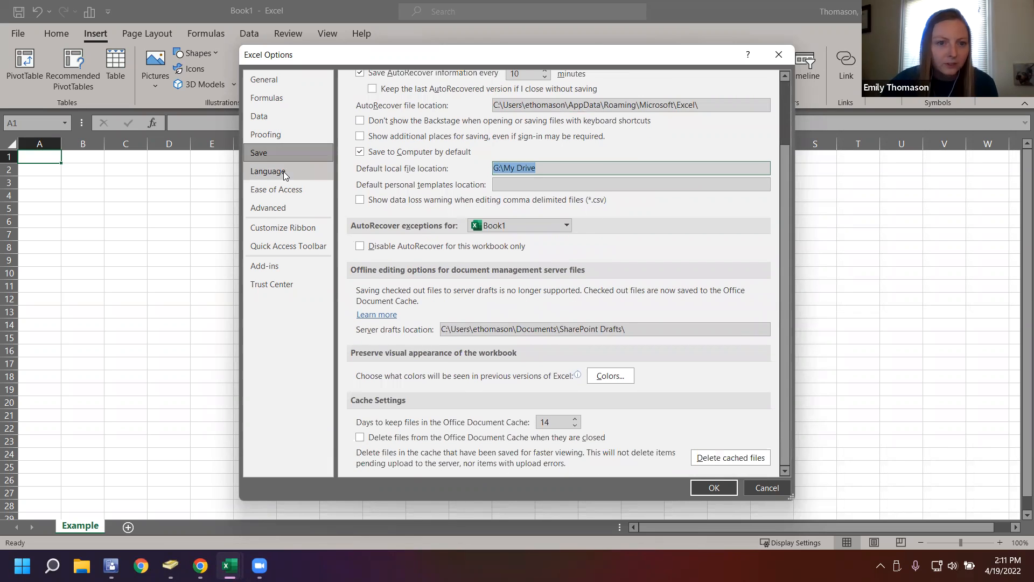
Step: Examine the Advanced options, including the directions available for moving the selection after Enter and the cut, copy, paste and chart settings
{"action": "left_click", "coordinate": [264, 212]}
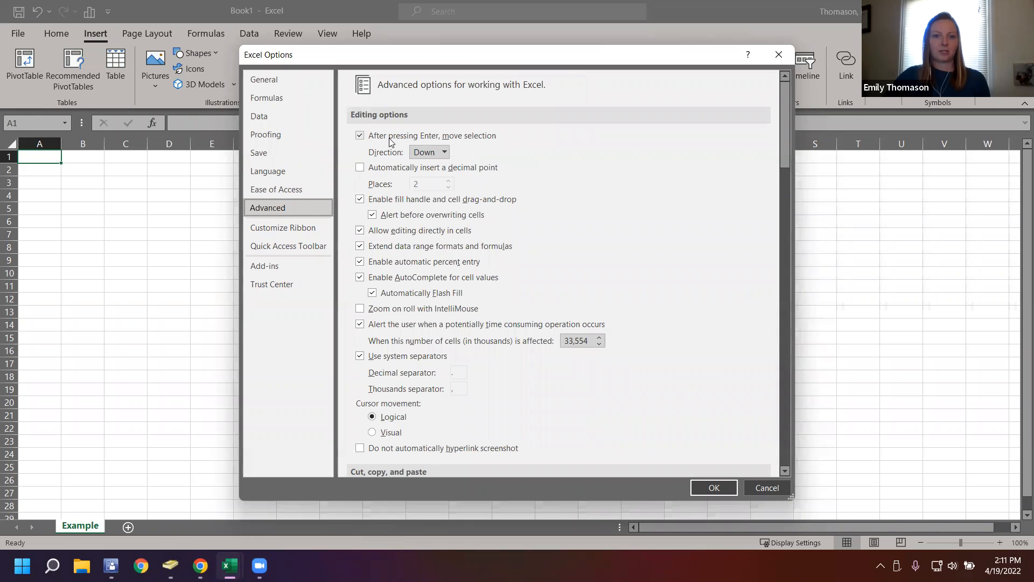
{"action": "left_click", "coordinate": [435, 157]}
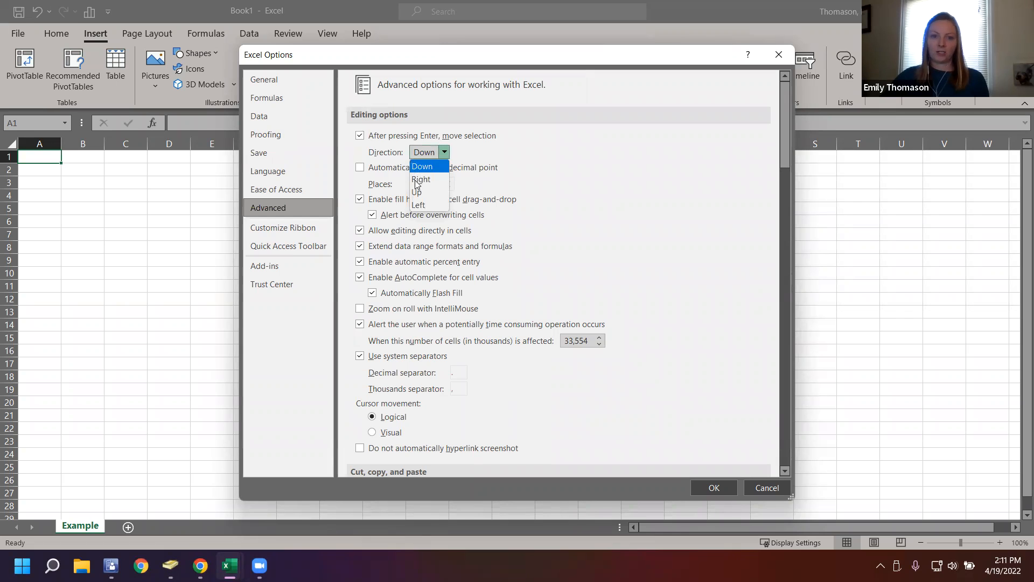
{"action": "left_click", "coordinate": [489, 152]}
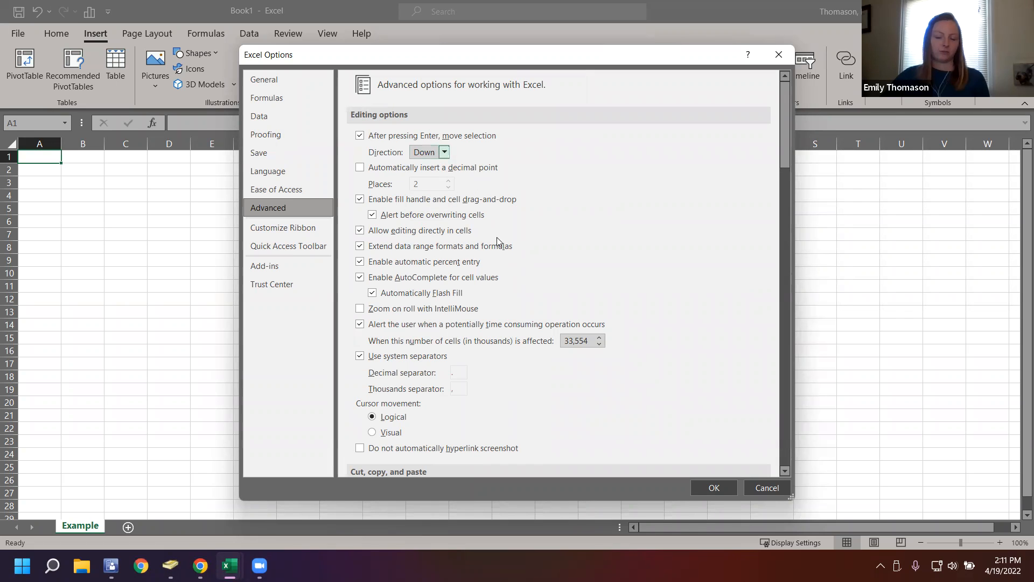
{"action": "scroll", "coordinate": [464, 301], "scroll_direction": "down", "scroll_amount": 5}
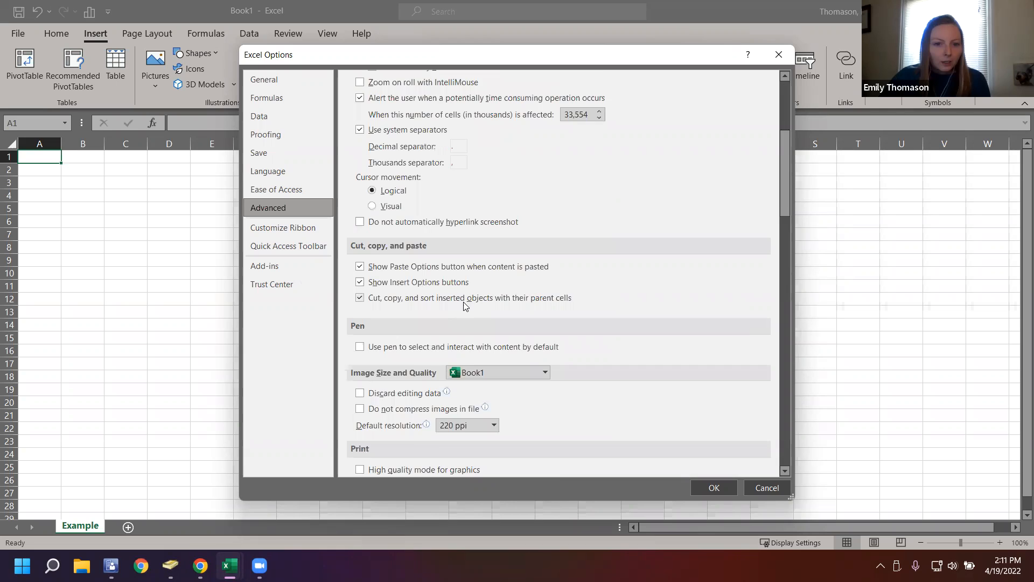
{"action": "scroll", "coordinate": [463, 302], "scroll_direction": "down", "scroll_amount": 4}
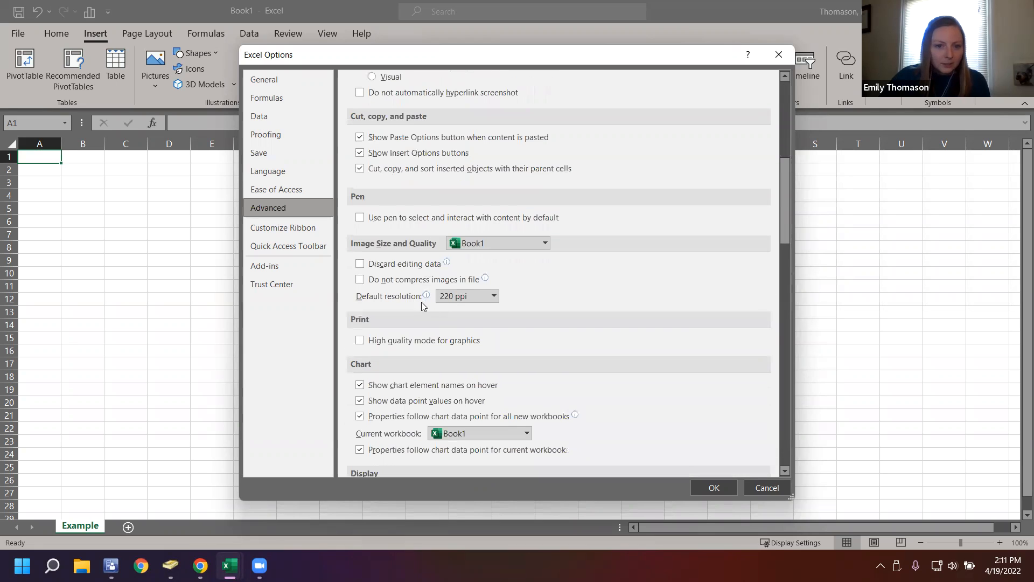
Step: Open the ribbon customization options and expand the Page Layout entry to view its groups
{"action": "left_click", "coordinate": [256, 228]}
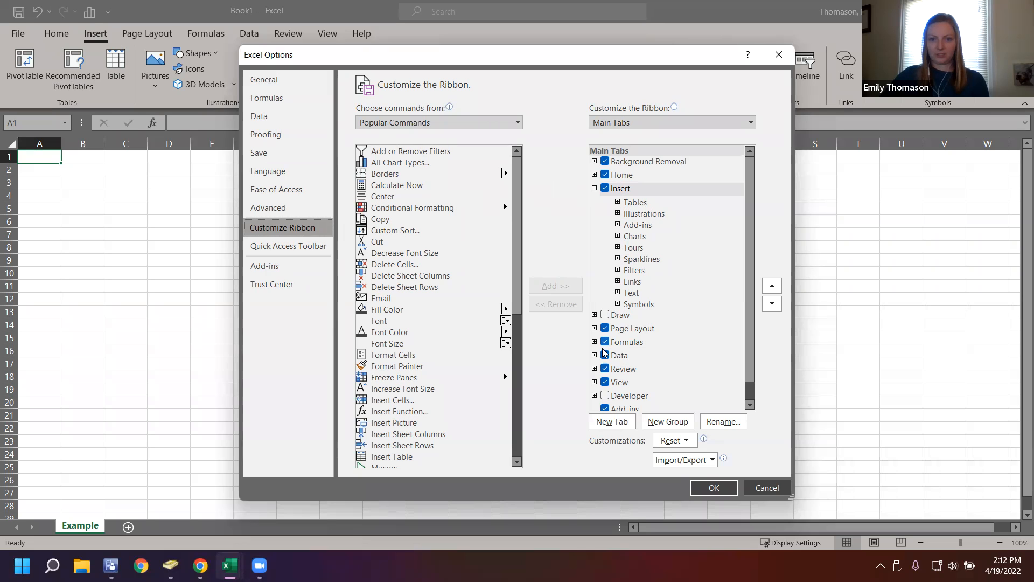
{"action": "left_click", "coordinate": [594, 329]}
{"action": "scroll", "coordinate": [644, 353], "scroll_direction": "down", "scroll_amount": 1}
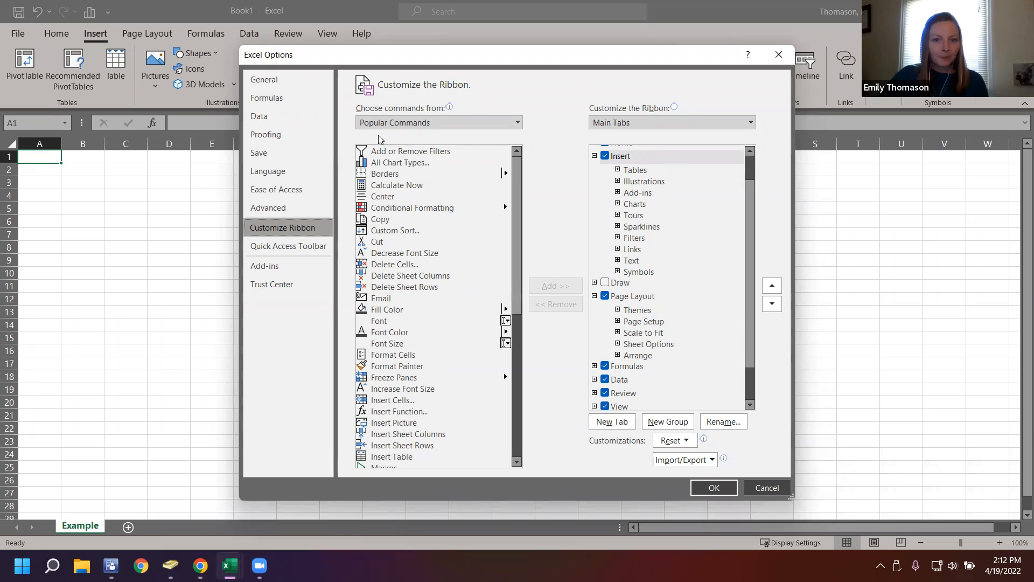
Step: Add the Cut command to the Quick Access Toolbar for all documents and apply the options
{"action": "left_click", "coordinate": [260, 248]}
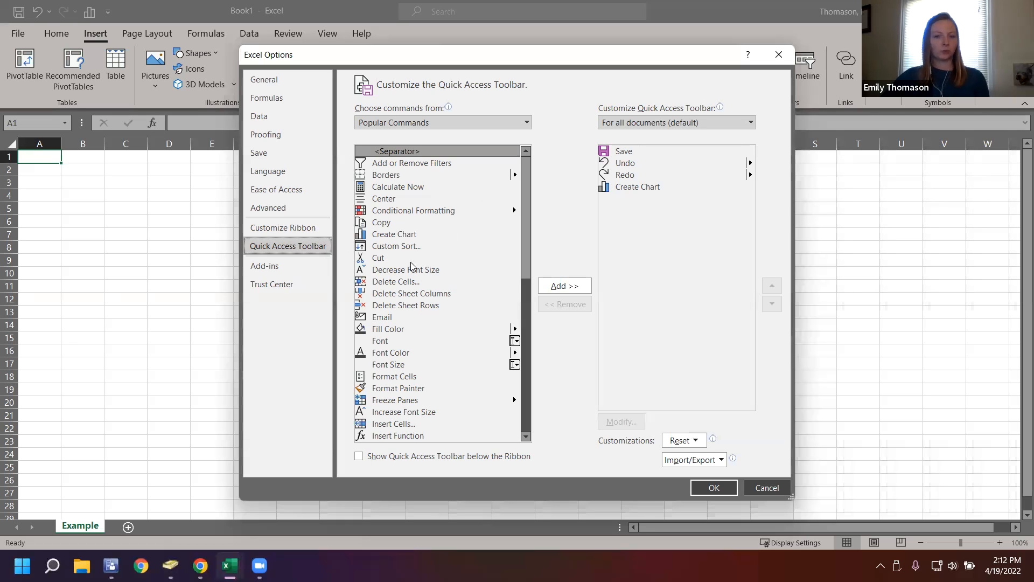
{"action": "left_click", "coordinate": [382, 260]}
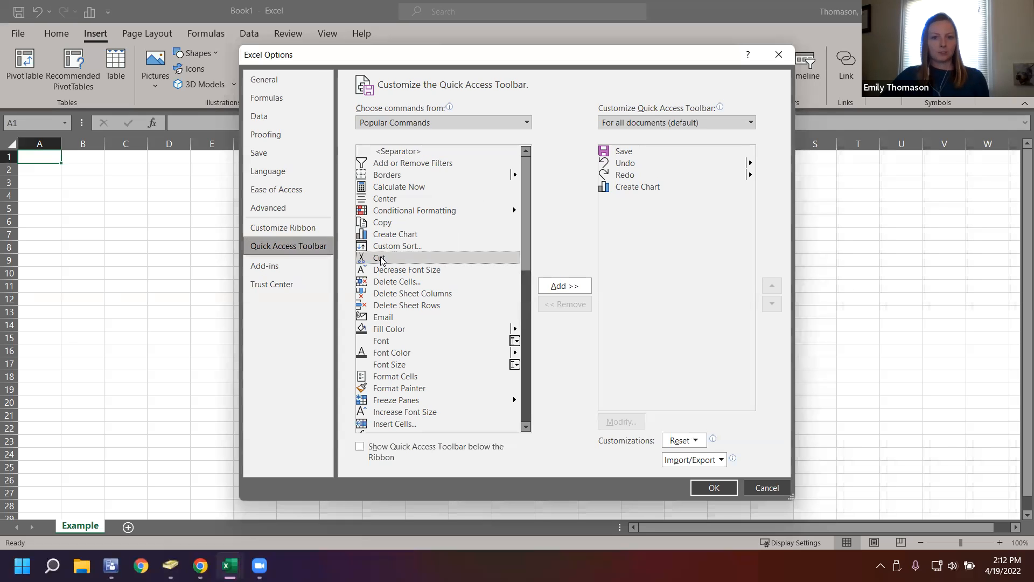
{"action": "left_click", "coordinate": [374, 237]}
{"action": "left_click", "coordinate": [377, 262]}
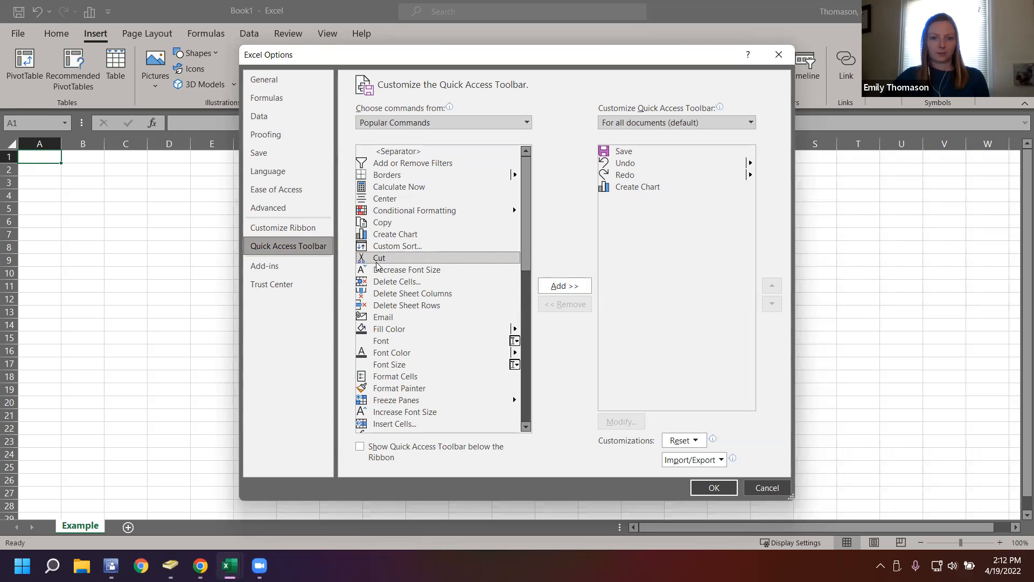
{"action": "left_click", "coordinate": [553, 291]}
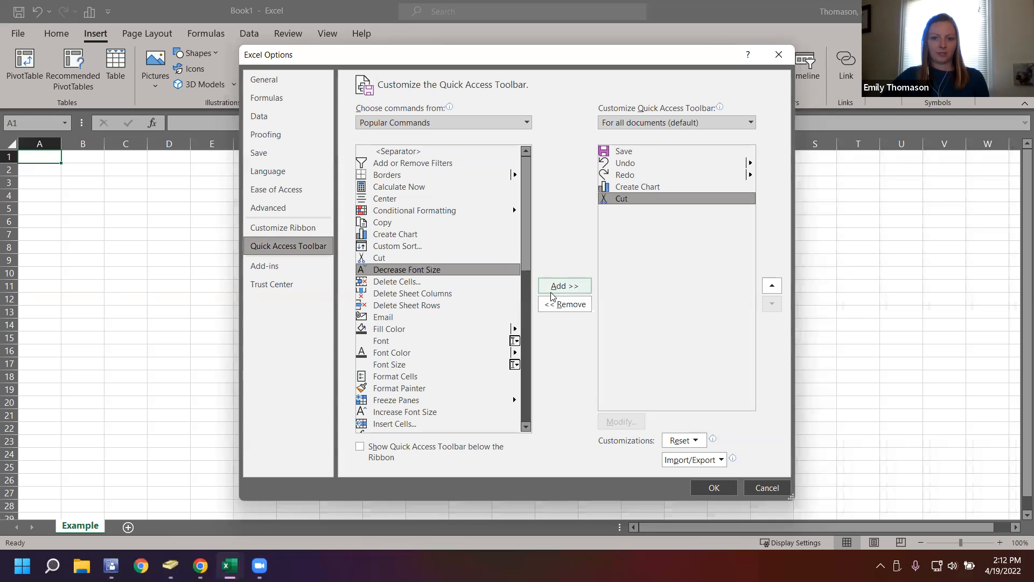
{"action": "left_click", "coordinate": [714, 488]}
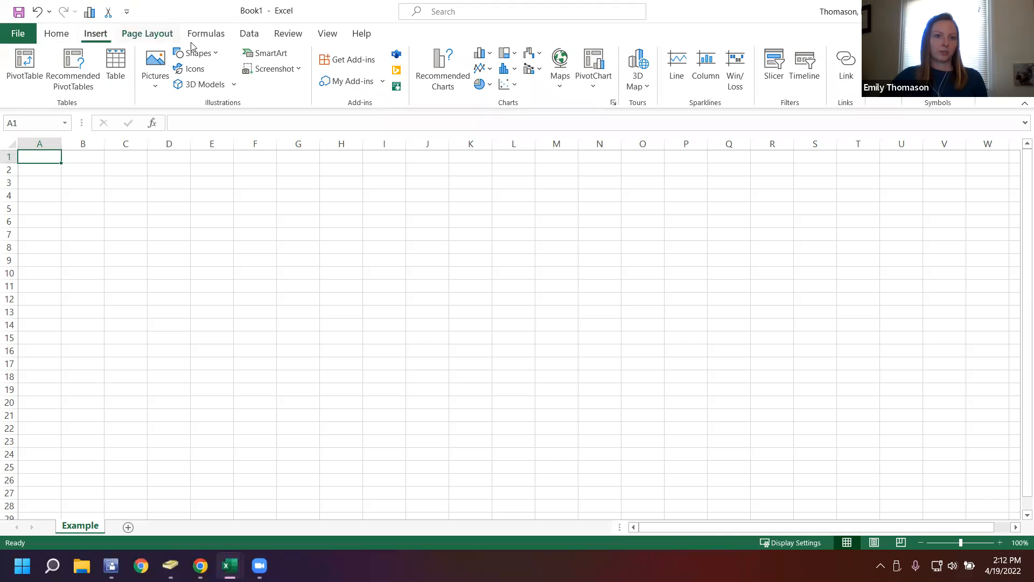
Step: Show the formula commands, reopen the program options at the General settings, and close them without changes
{"action": "left_click", "coordinate": [159, 36]}
{"action": "left_click", "coordinate": [195, 35]}
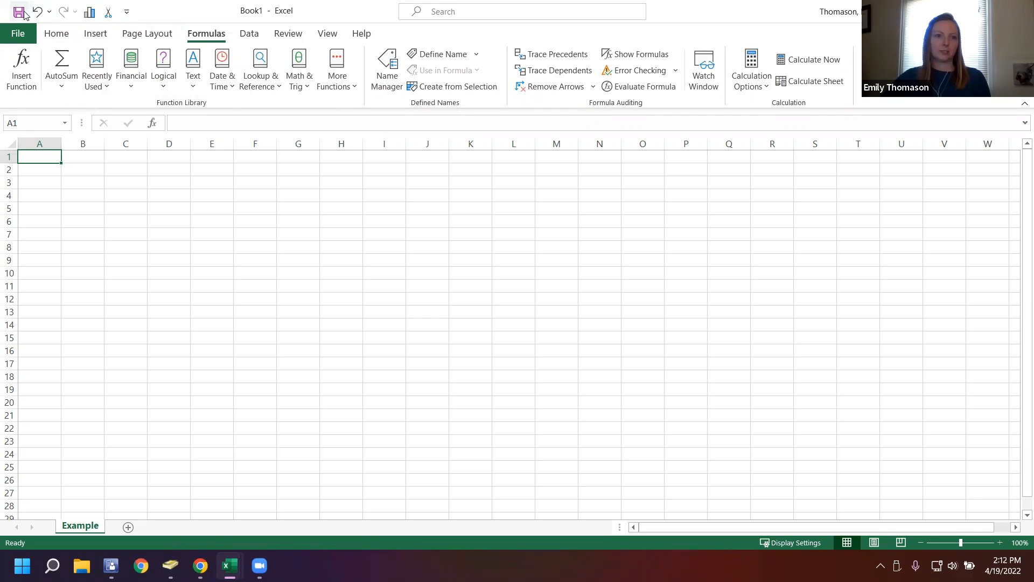
{"action": "left_click", "coordinate": [17, 33]}
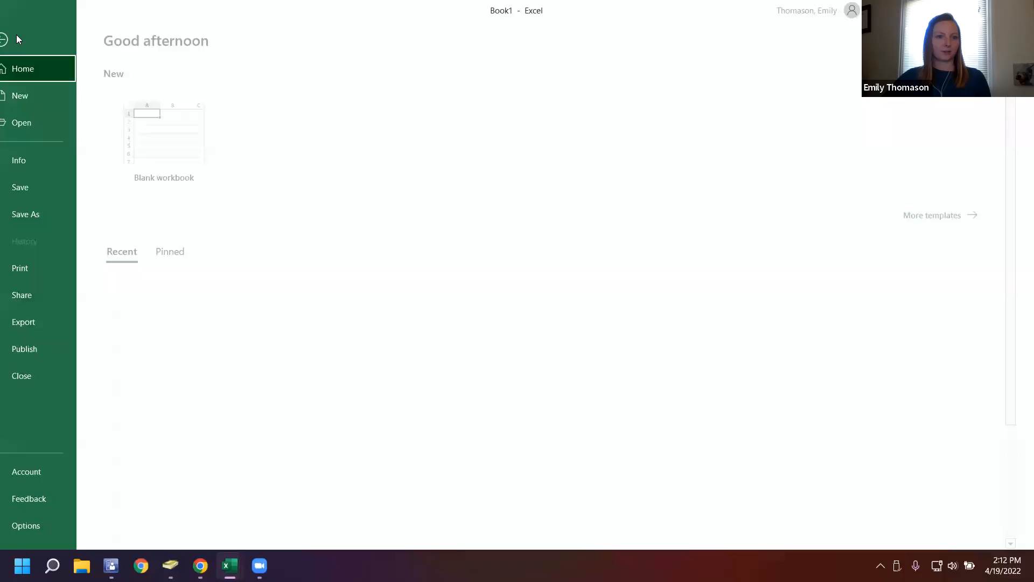
{"action": "left_click", "coordinate": [42, 525]}
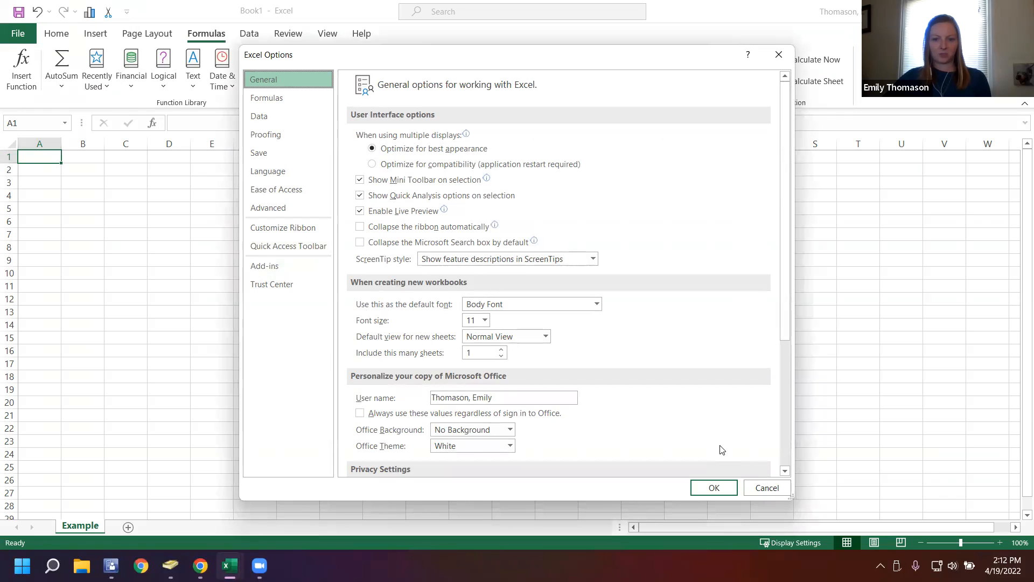
{"action": "left_click", "coordinate": [765, 489]}
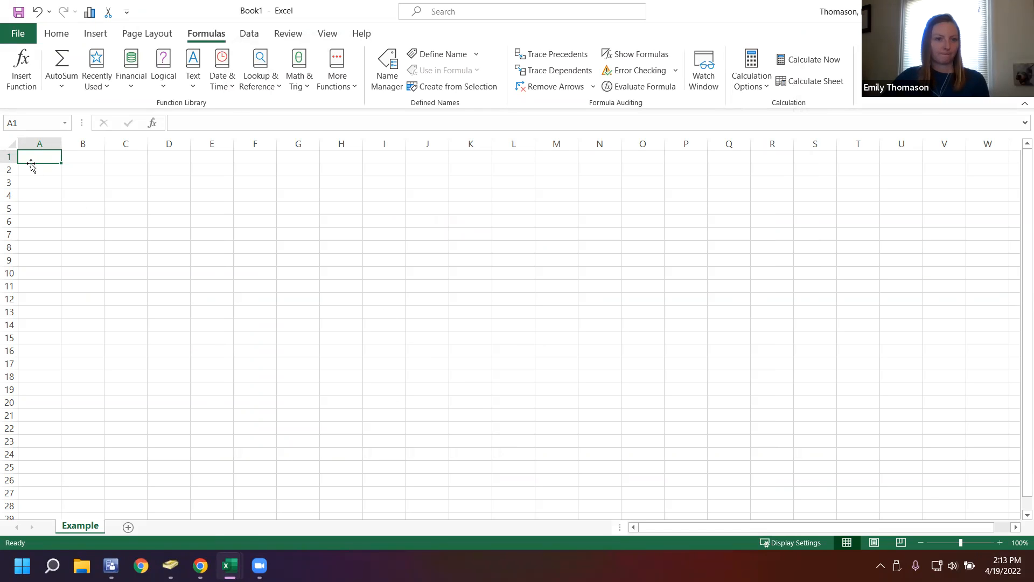
Step: Open the recent workbook Example1 from My Drive and select cell E11 below its table
{"action": "left_click", "coordinate": [16, 34]}
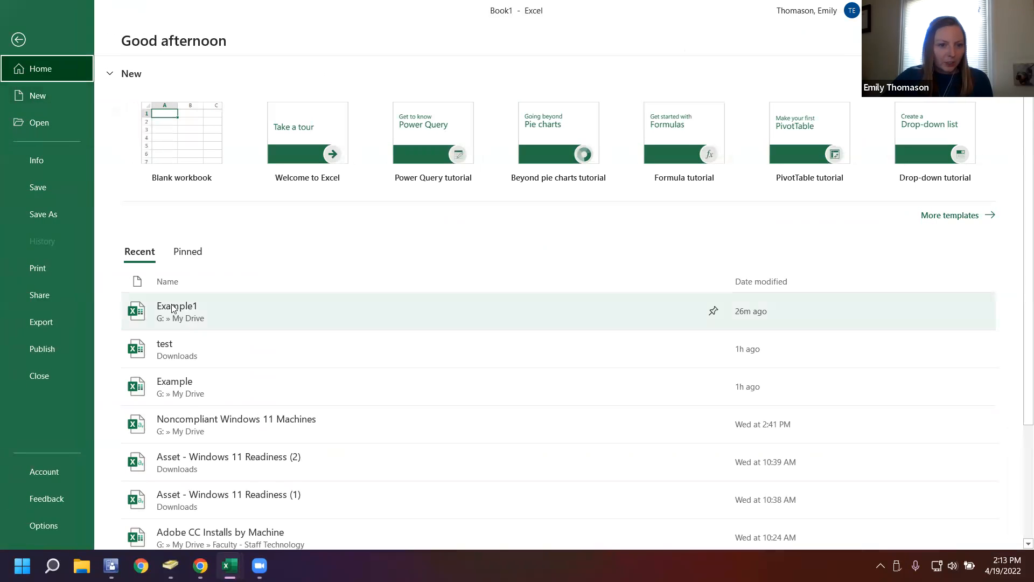
{"action": "left_click", "coordinate": [191, 305]}
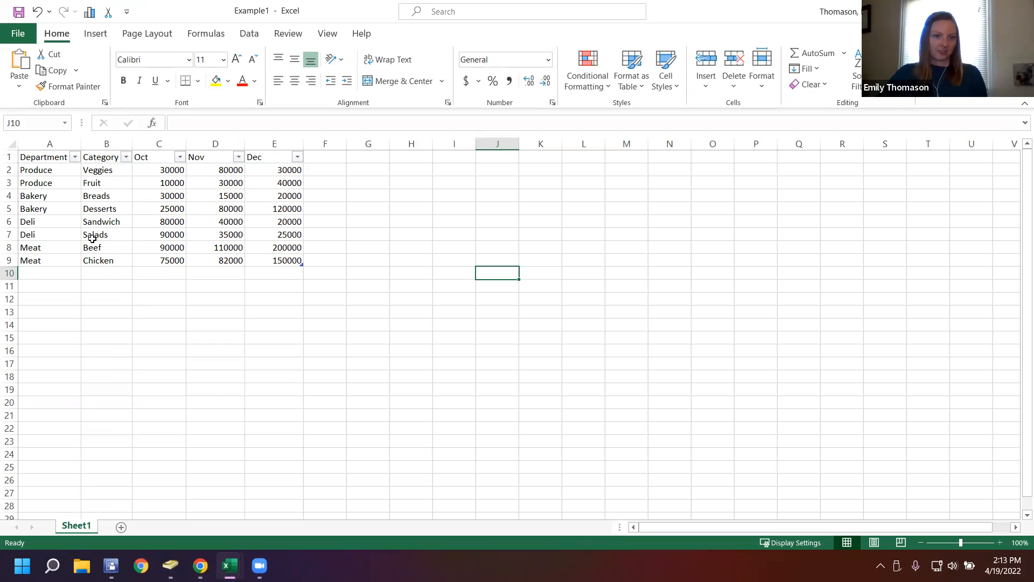
{"action": "left_click", "coordinate": [280, 279]}
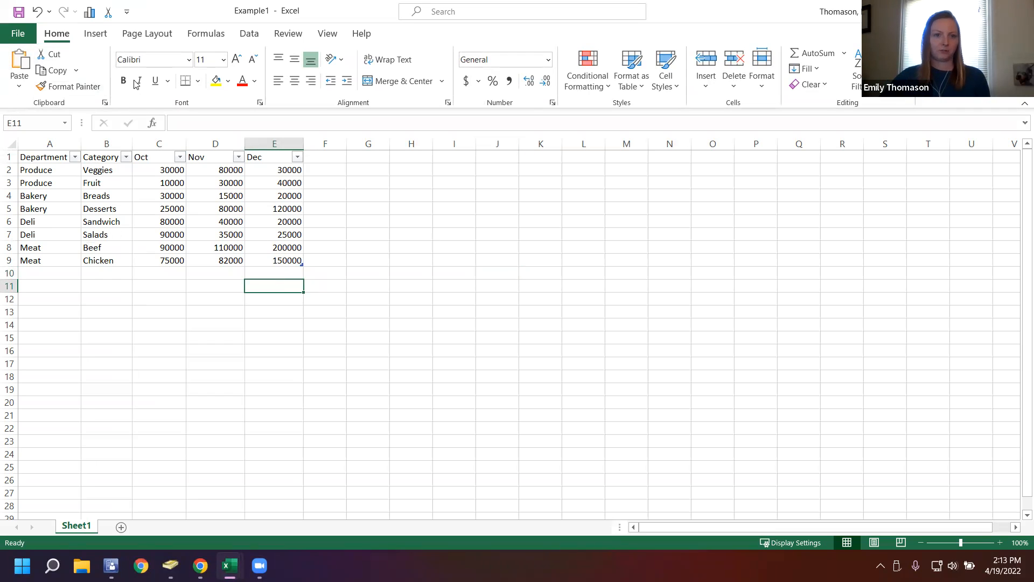
Step: Select the table range A1:E9 and add a totals row to the table
{"action": "left_click", "coordinate": [26, 157]}
{"action": "left_click", "coordinate": [291, 257], "text": "shift"}
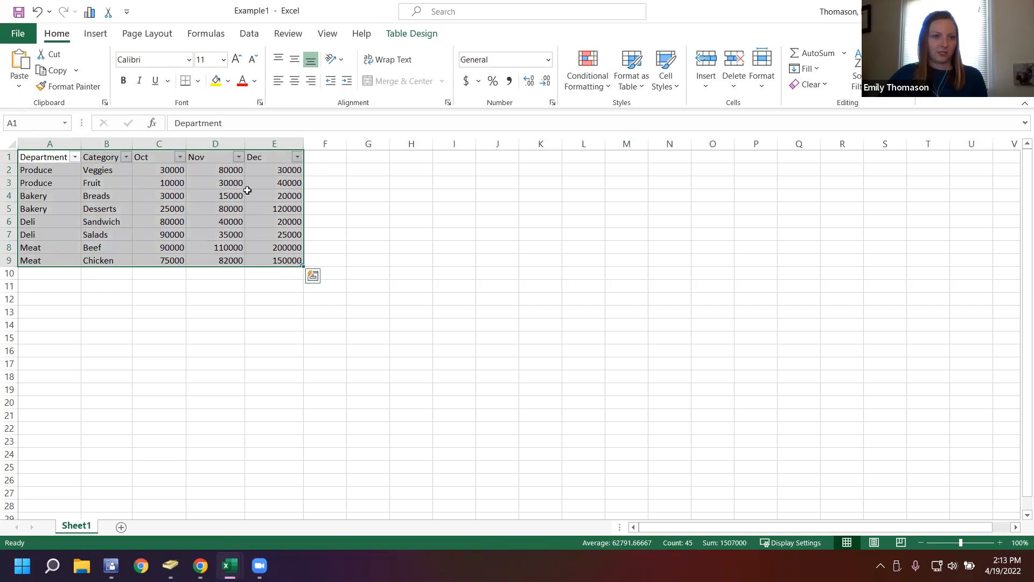
{"action": "left_click", "coordinate": [93, 35]}
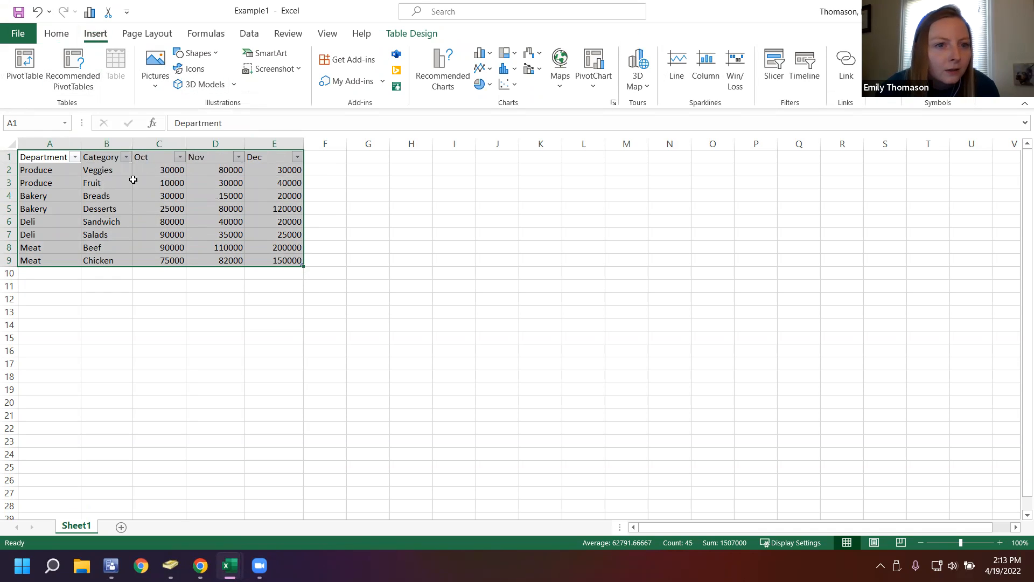
{"action": "left_click", "coordinate": [76, 41]}
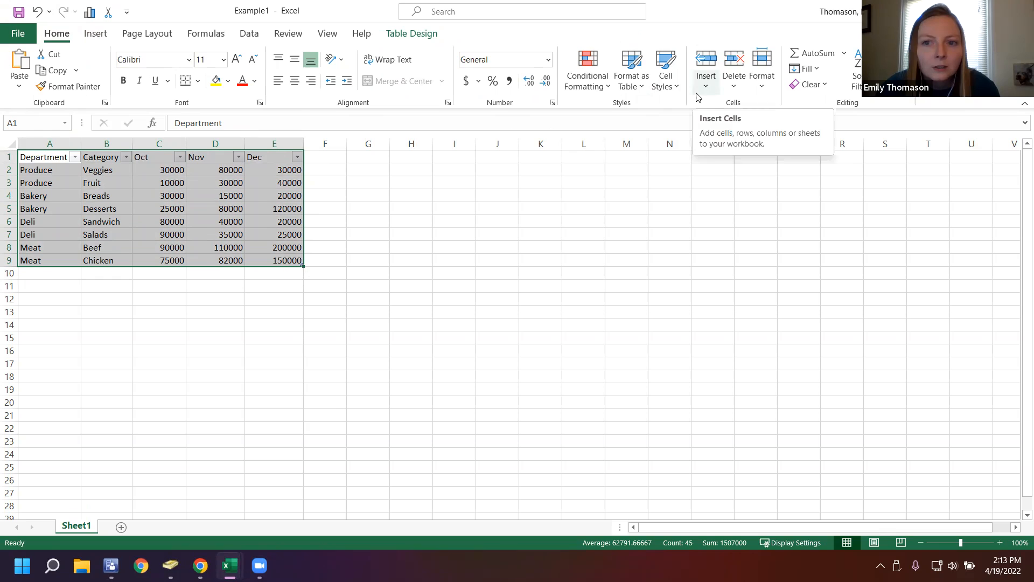
{"action": "left_click", "coordinate": [759, 96]}
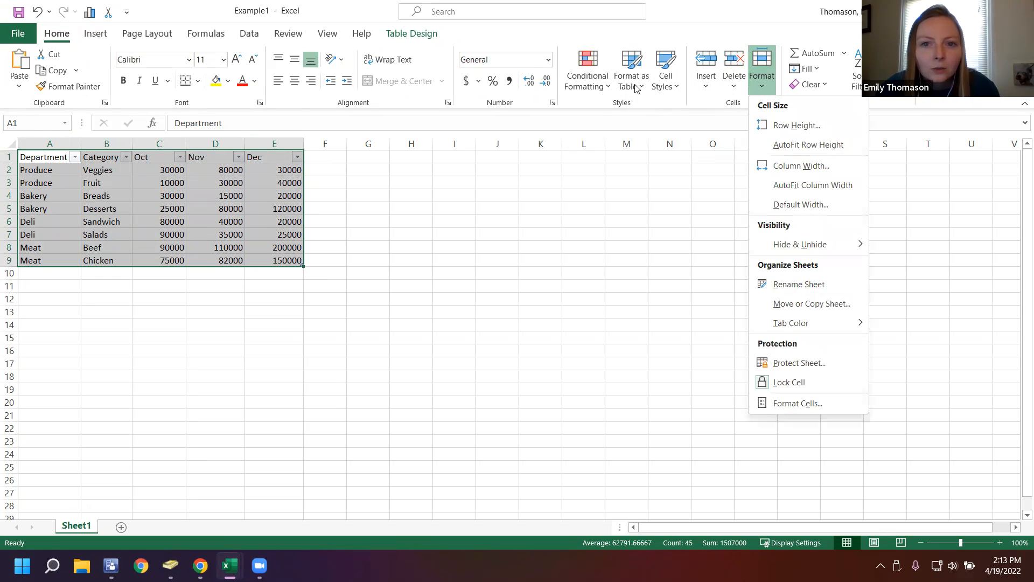
{"action": "right_click", "coordinate": [254, 224]}
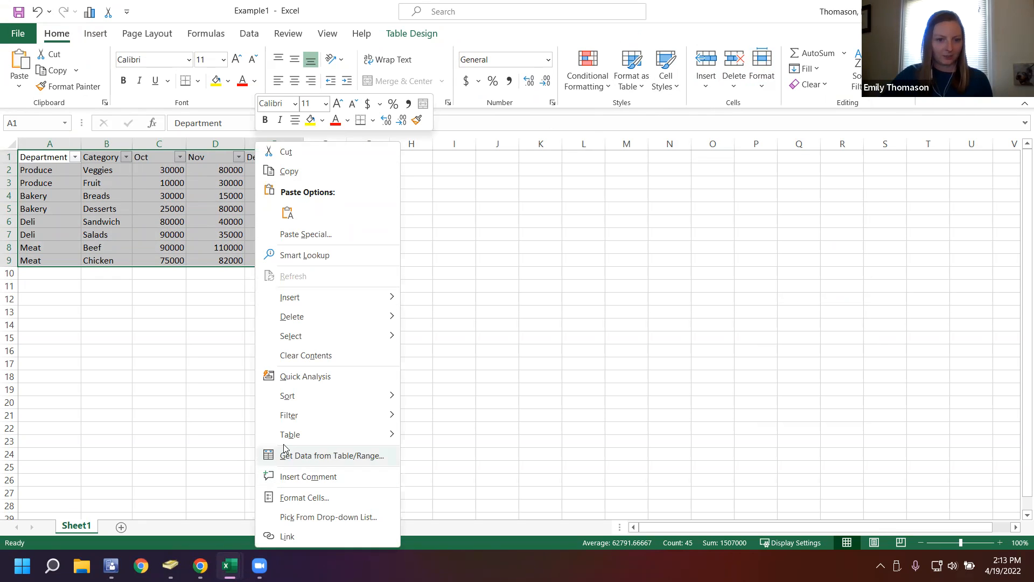
{"action": "mouse_move", "coordinate": [291, 437]}
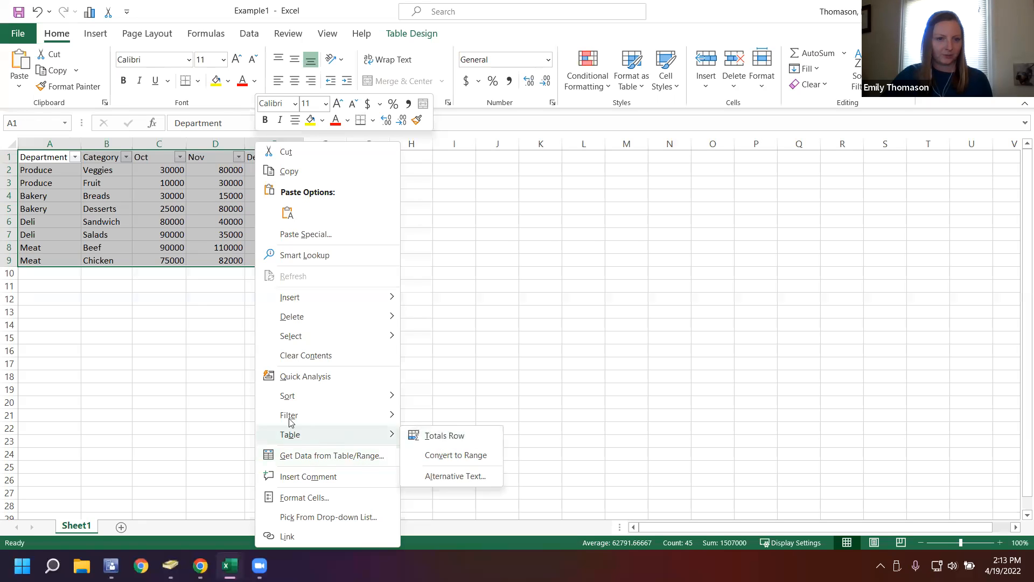
{"action": "left_click", "coordinate": [429, 435]}
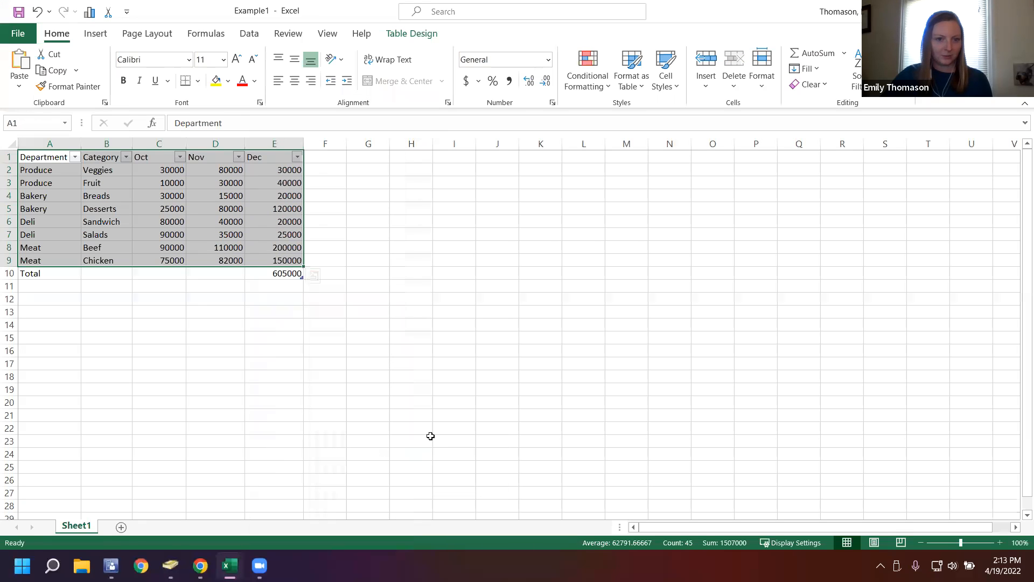
{"action": "left_click", "coordinate": [145, 342]}
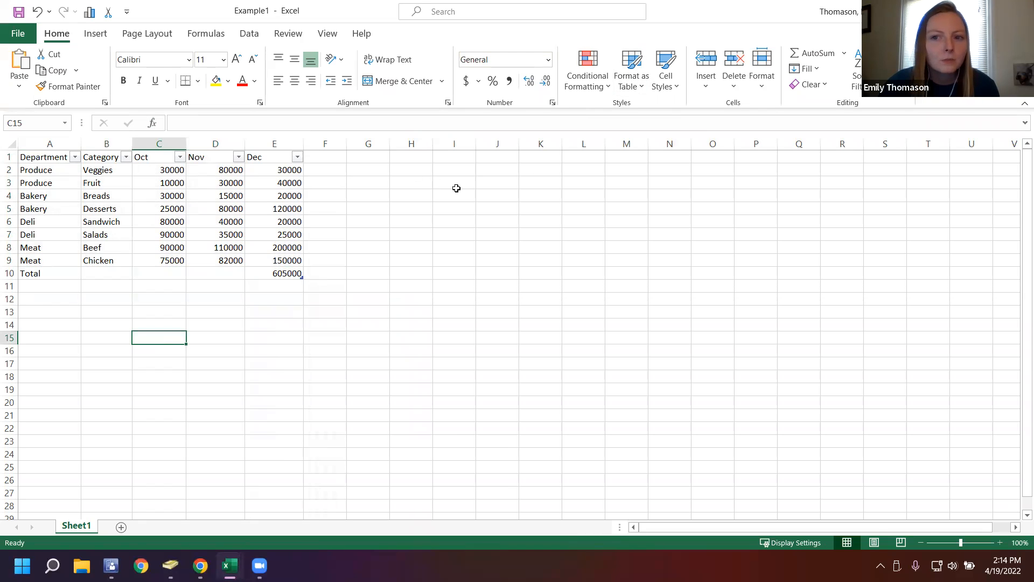
Step: View the insert commands with the table range A1:E10 selected, and clear the selection
{"action": "left_click", "coordinate": [93, 34]}
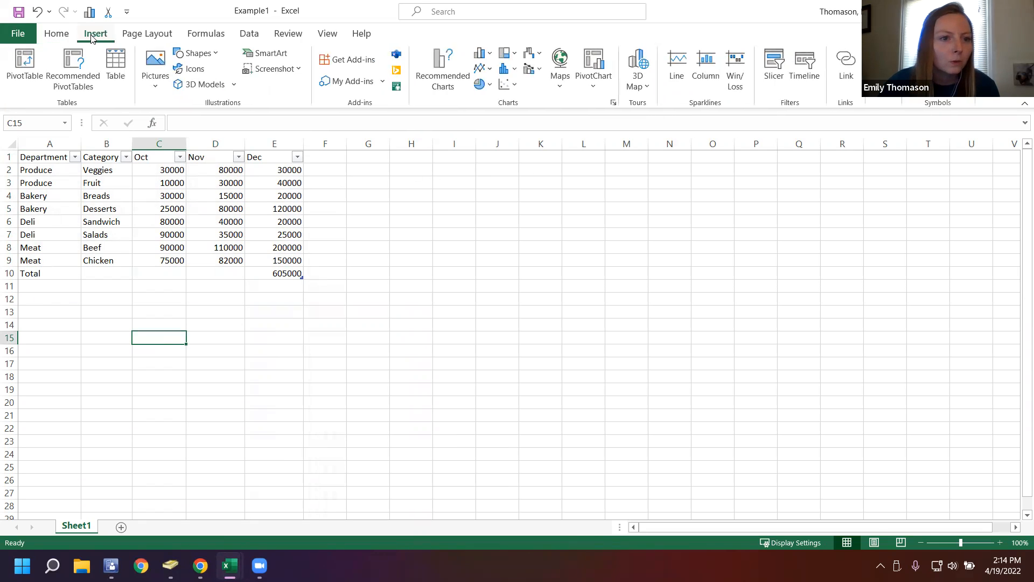
{"action": "left_click", "coordinate": [36, 158]}
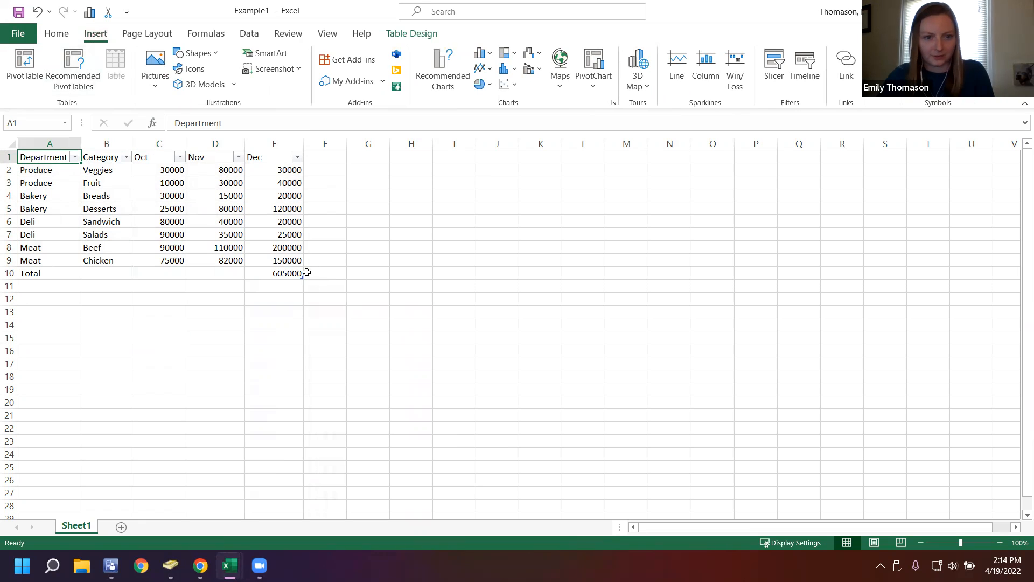
{"action": "left_click", "coordinate": [280, 275], "text": "shift"}
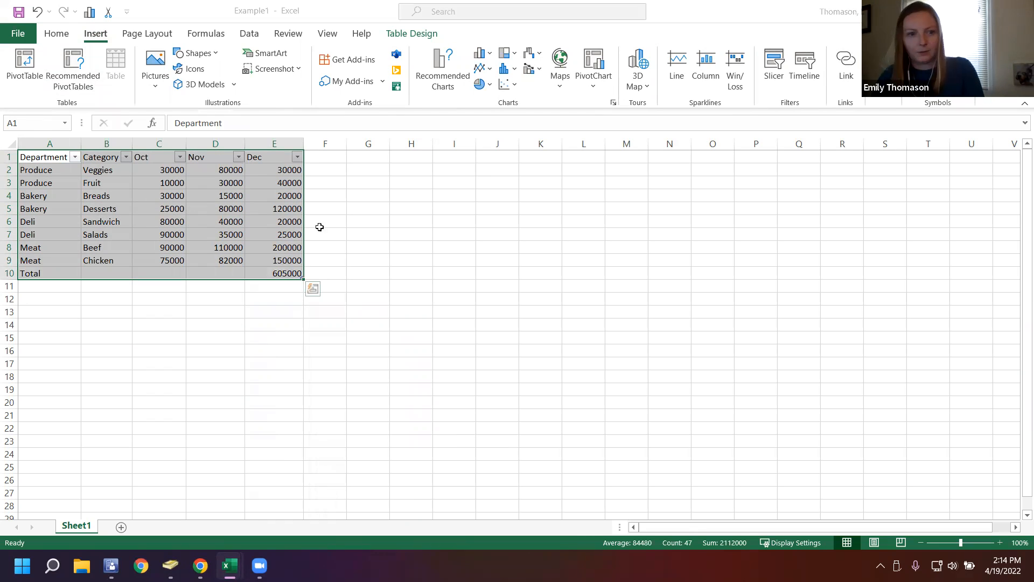
{"action": "left_click", "coordinate": [268, 297]}
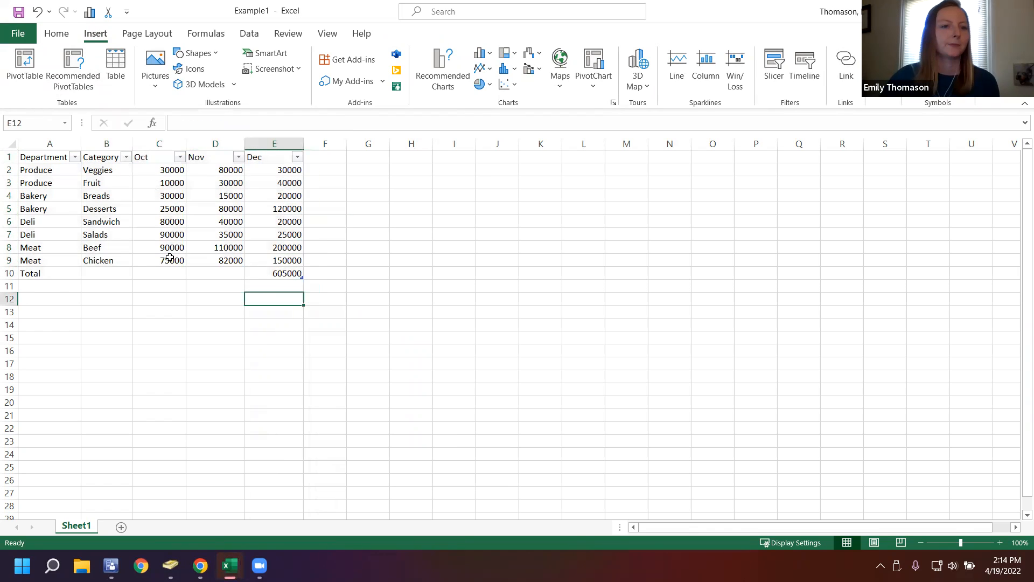
Step: Enter the heading "months" in A15, followed by "june", "july" and "august" in A16:A18
{"action": "left_click", "coordinate": [49, 398]}
{"action": "left_click", "coordinate": [42, 345]}
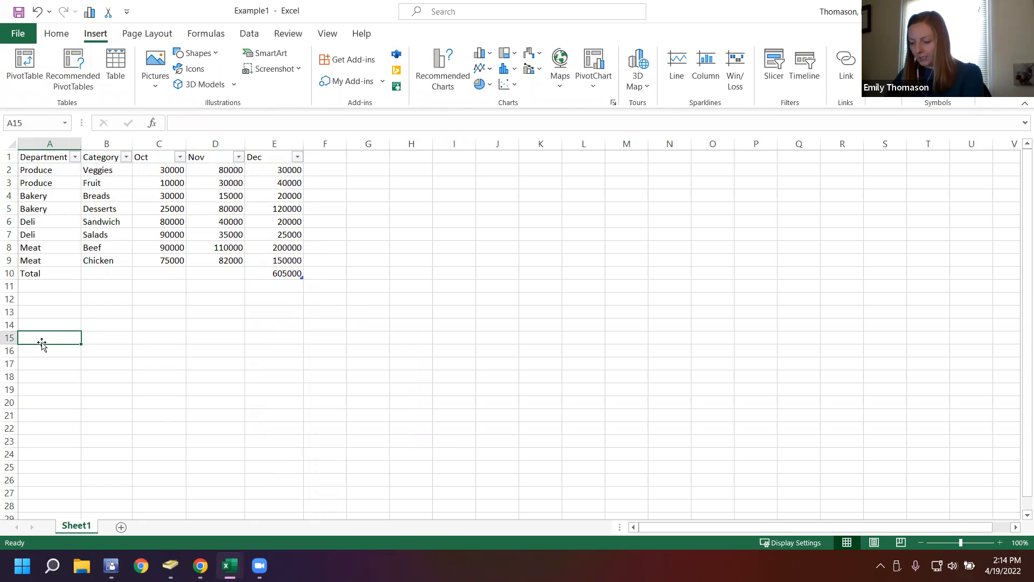
{"action": "type", "text": "months"}
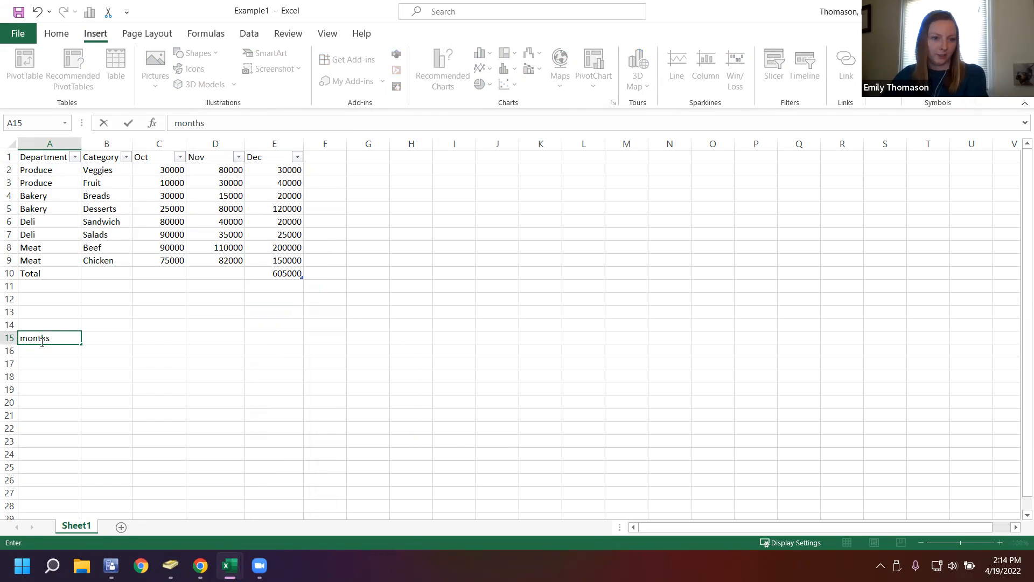
{"action": "key", "text": "Return"}
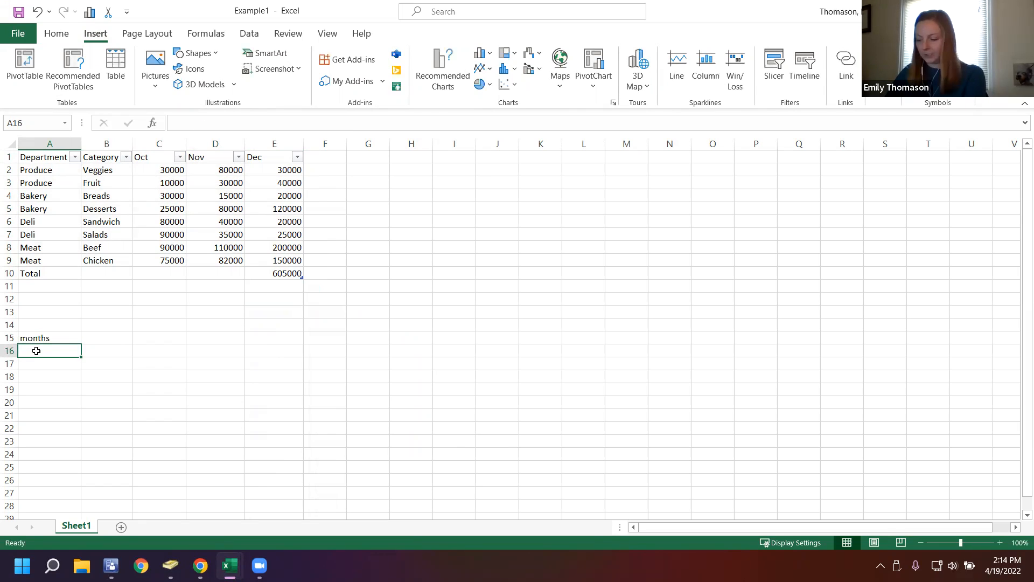
{"action": "type", "text": "june"}
{"action": "key", "text": "Return"}
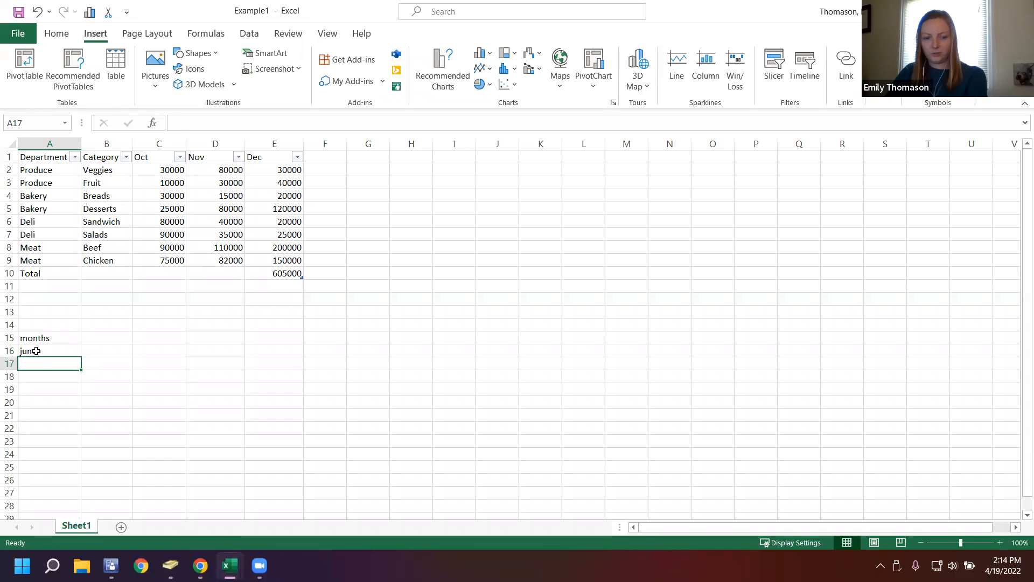
{"action": "type", "text": "july"}
{"action": "key", "text": "Return"}
{"action": "type", "text": "august"}
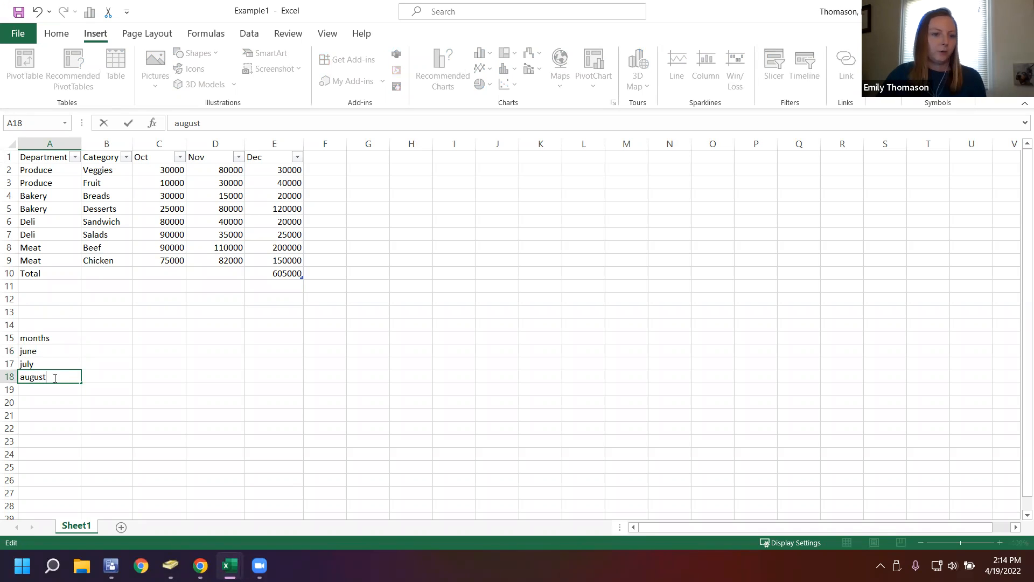
{"action": "left_click", "coordinate": [82, 378]}
Step: Autofill the month series from "august" in A18 down through A21, and check the individual month cells
{"action": "left_click", "coordinate": [50, 353]}
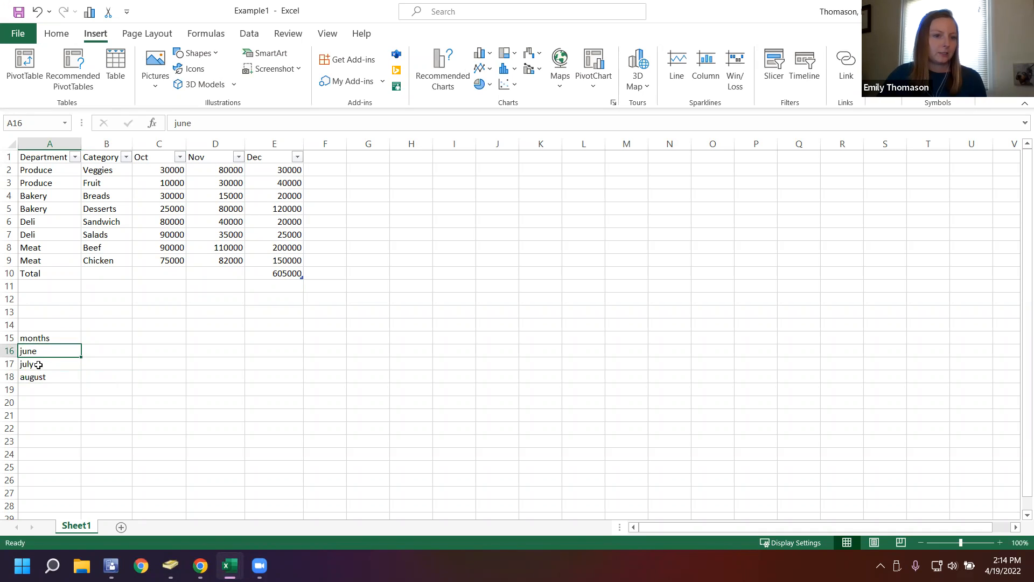
{"action": "left_click", "coordinate": [66, 378]}
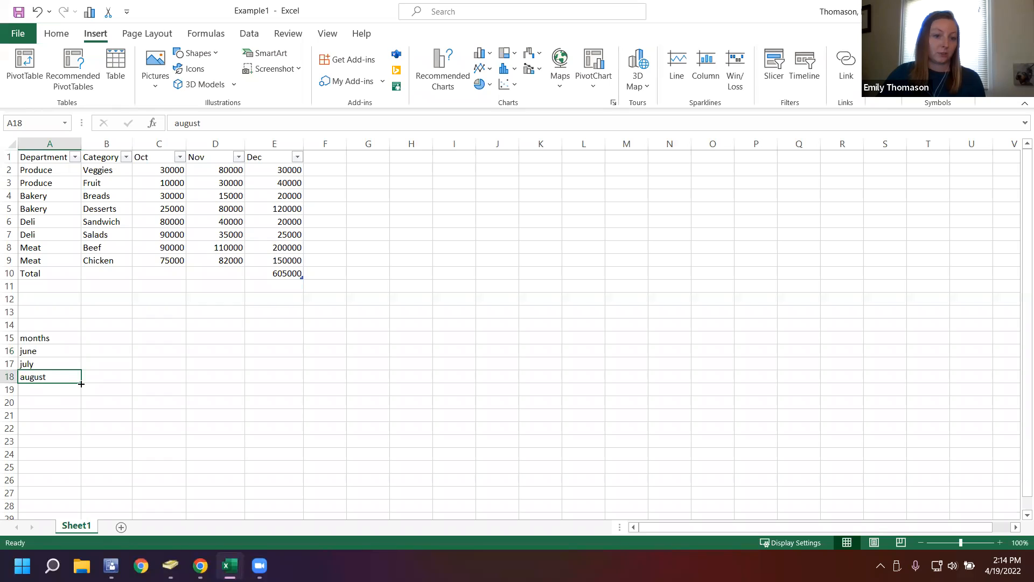
{"action": "left_click_drag", "start_coordinate": [81, 383], "coordinate": [80, 427]}
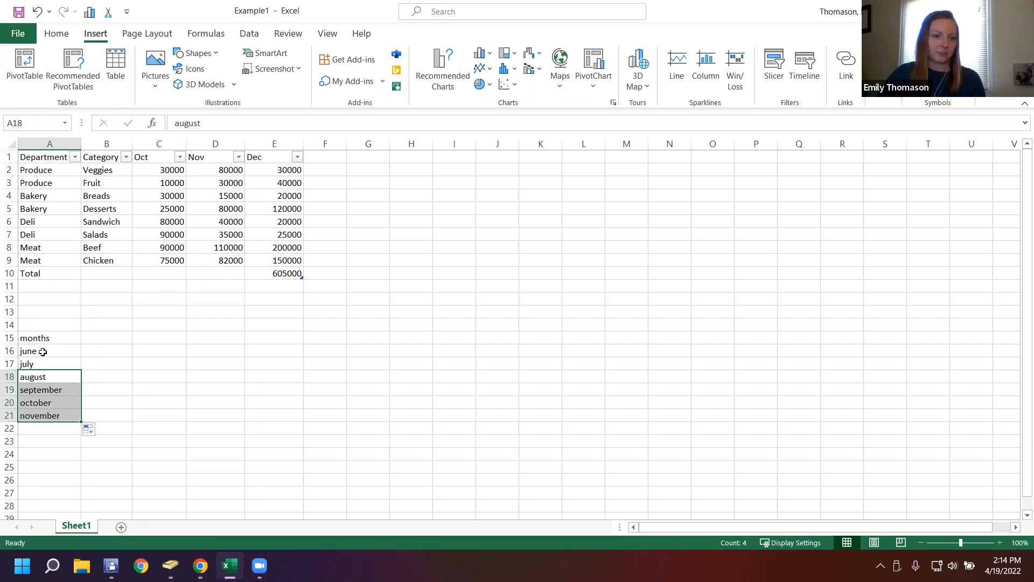
{"action": "left_click", "coordinate": [38, 412]}
{"action": "left_click", "coordinate": [24, 351]}
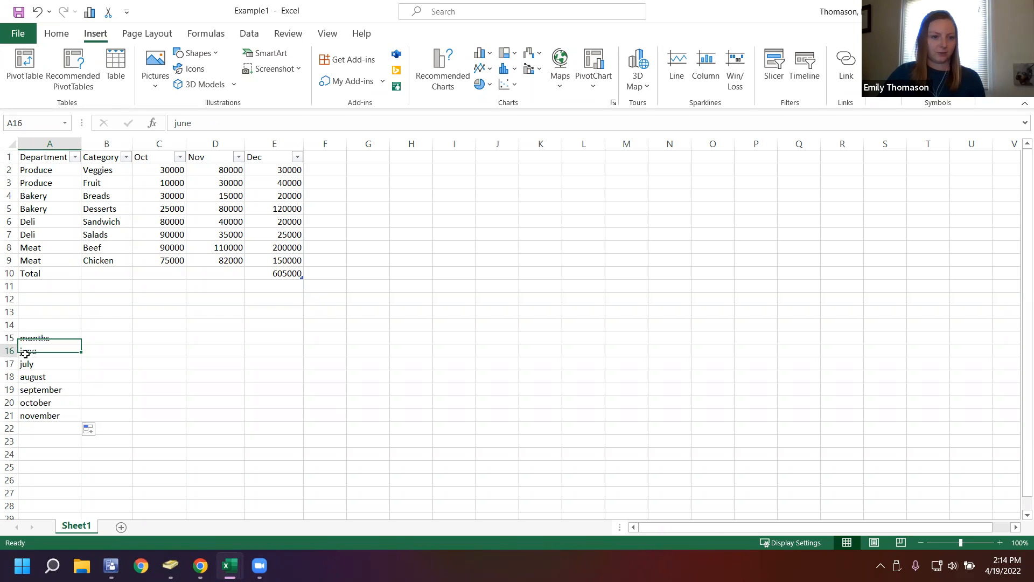
{"action": "left_click", "coordinate": [27, 414]}
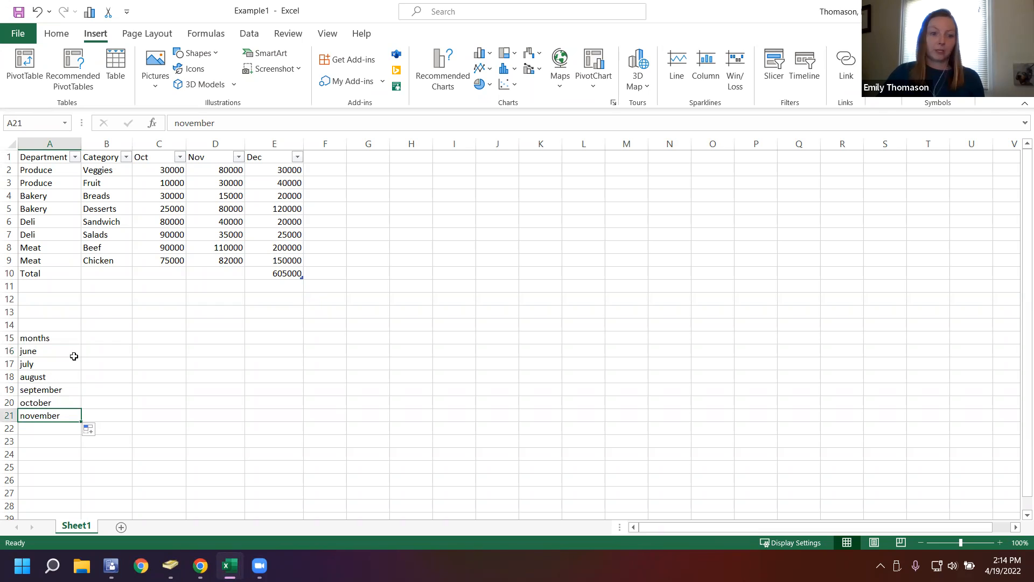
{"action": "left_click", "coordinate": [73, 356]}
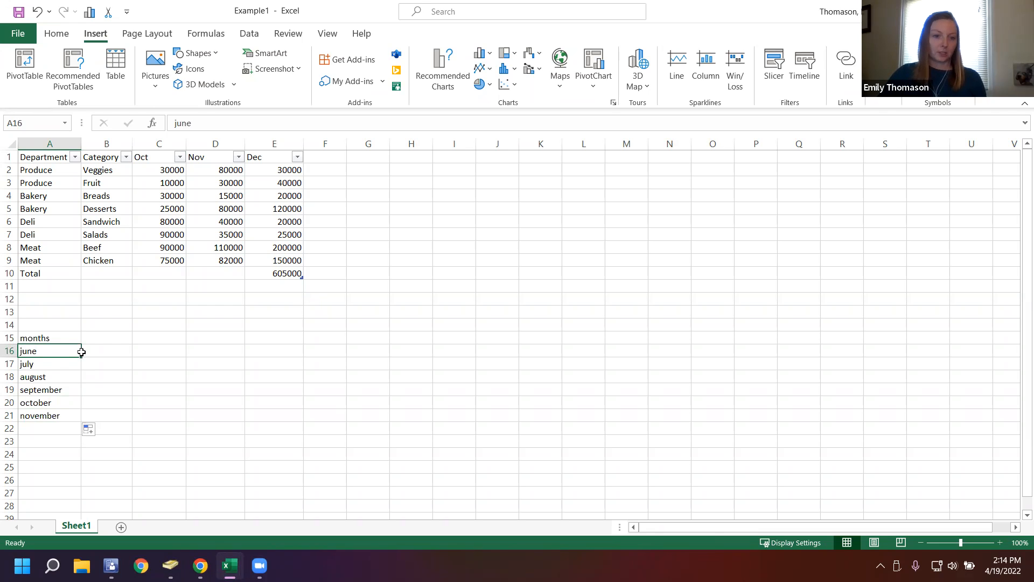
Step: Enter 10, 20 and 30 in B16:B18, and fill the last value down through B21
{"action": "left_click", "coordinate": [83, 352]}
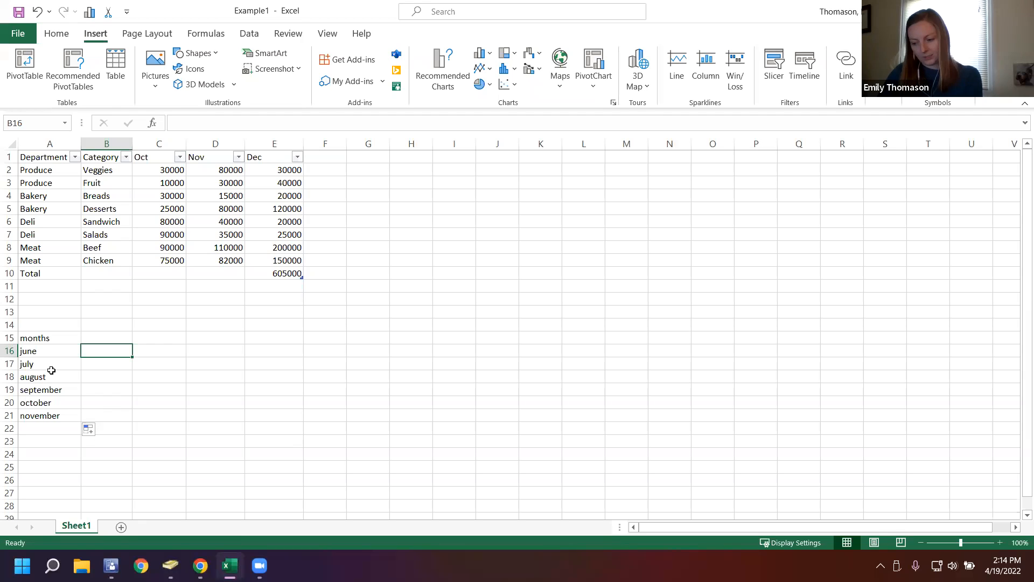
{"action": "type", "text": "10"}
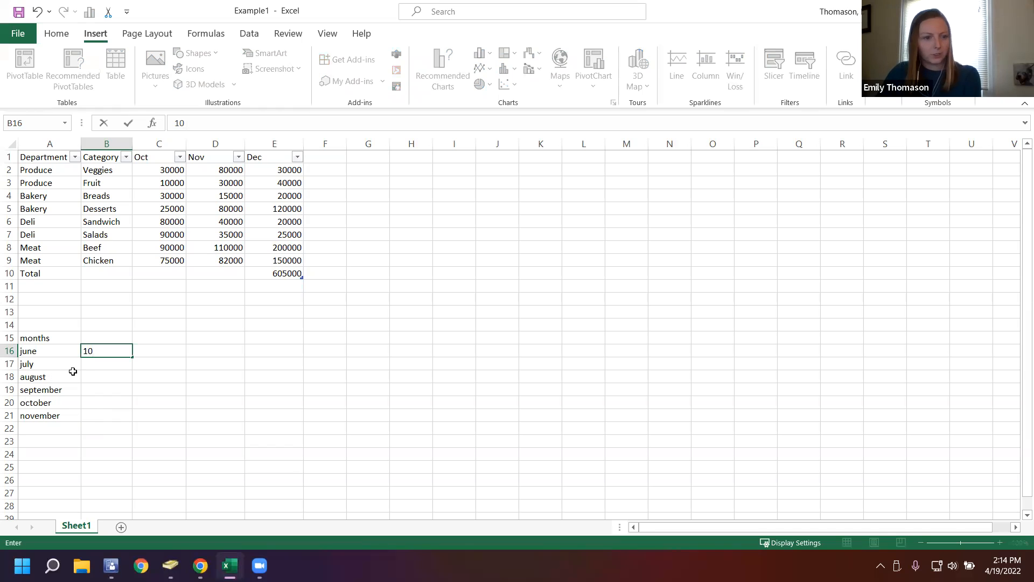
{"action": "left_click", "coordinate": [100, 364]}
{"action": "type", "text": "20"}
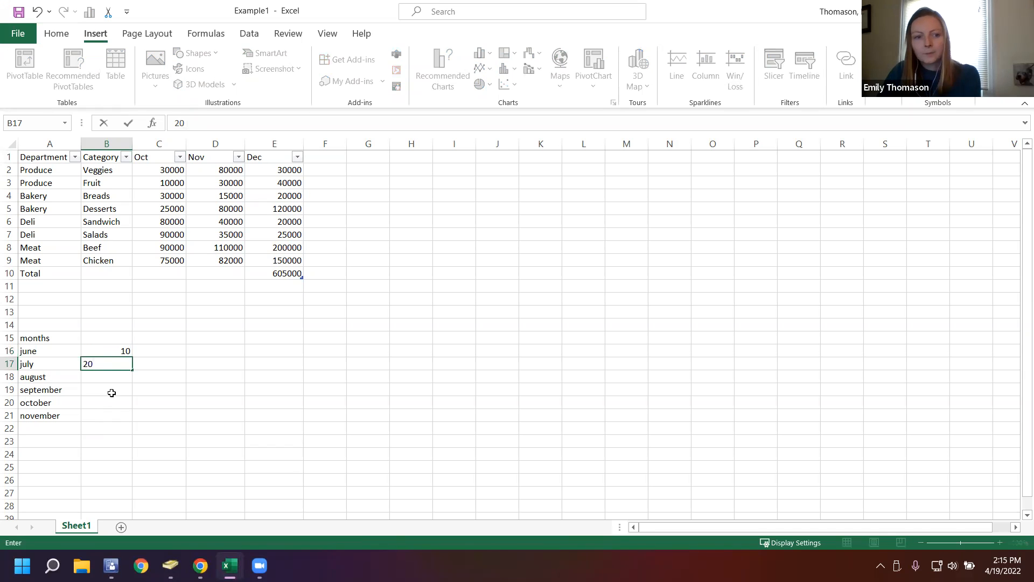
{"action": "left_click", "coordinate": [108, 379]}
{"action": "type", "text": "30"}
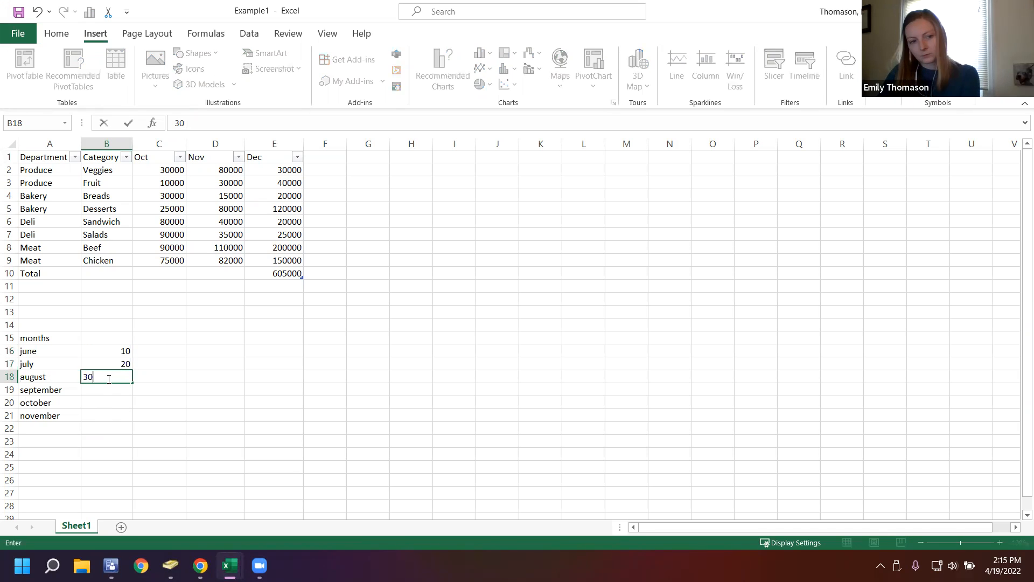
{"action": "left_click", "coordinate": [99, 407]}
{"action": "left_click", "coordinate": [127, 380]}
{"action": "left_click_drag", "start_coordinate": [133, 384], "coordinate": [115, 415]}
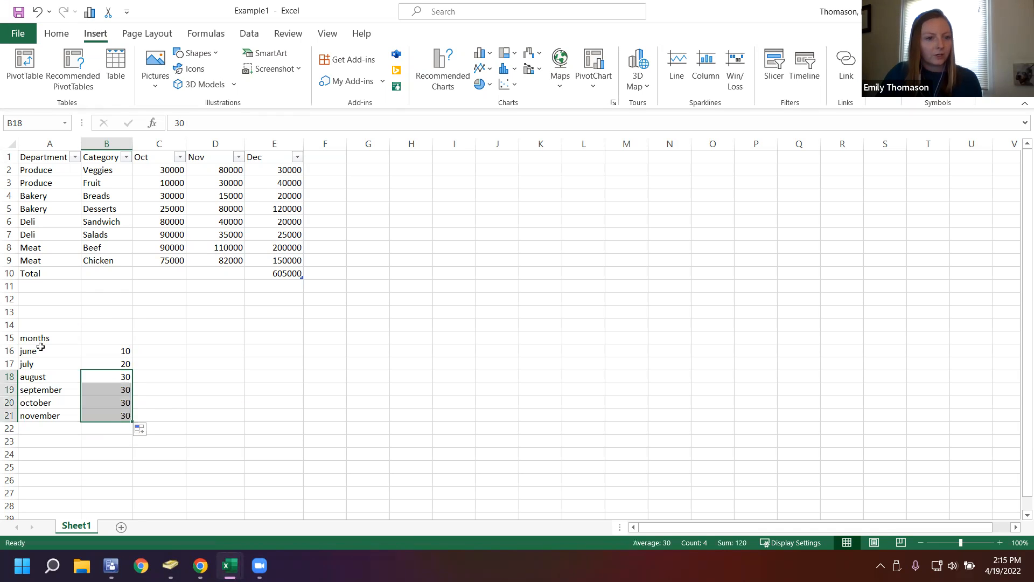
Step: Create a table from A16:B21 with the first row used as headers
{"action": "left_click", "coordinate": [28, 351]}
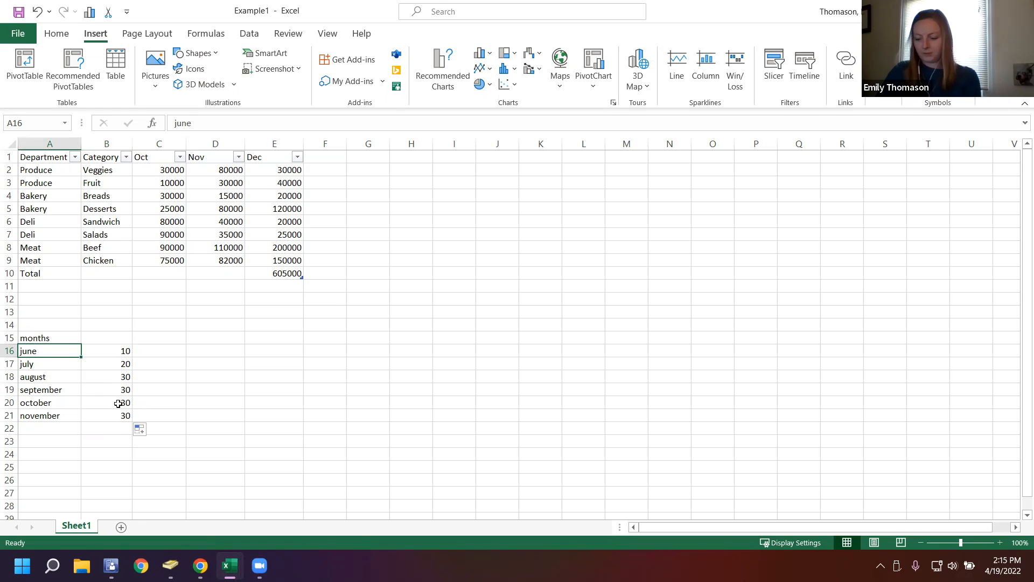
{"action": "left_click", "coordinate": [124, 415], "text": "shift"}
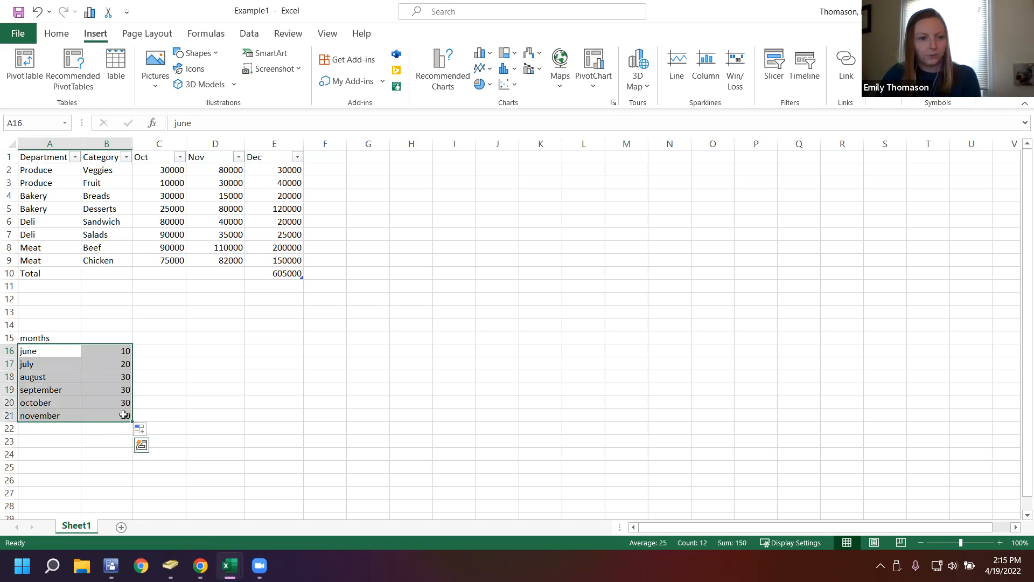
{"action": "left_click", "coordinate": [114, 65]}
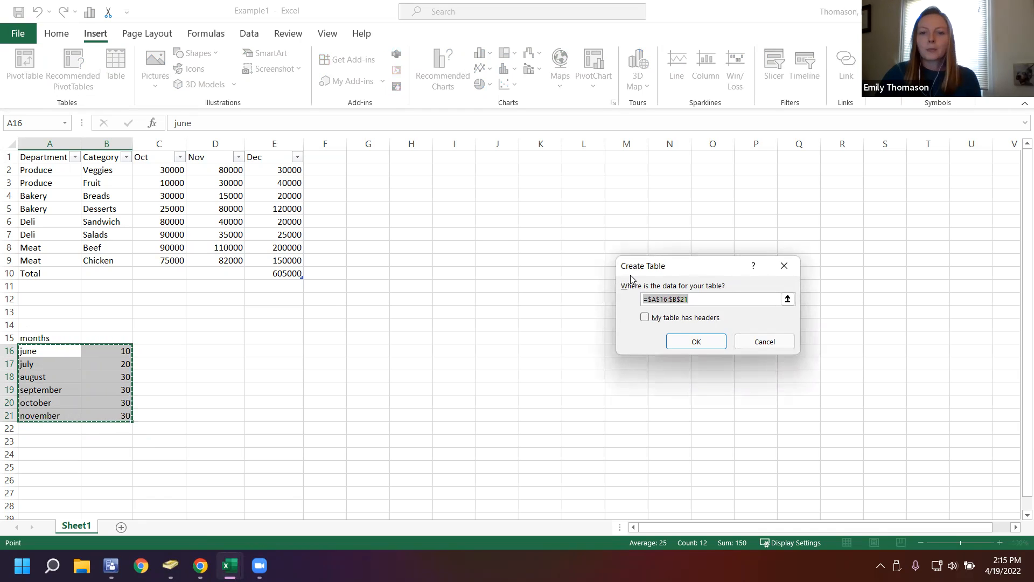
{"action": "left_click", "coordinate": [715, 303]}
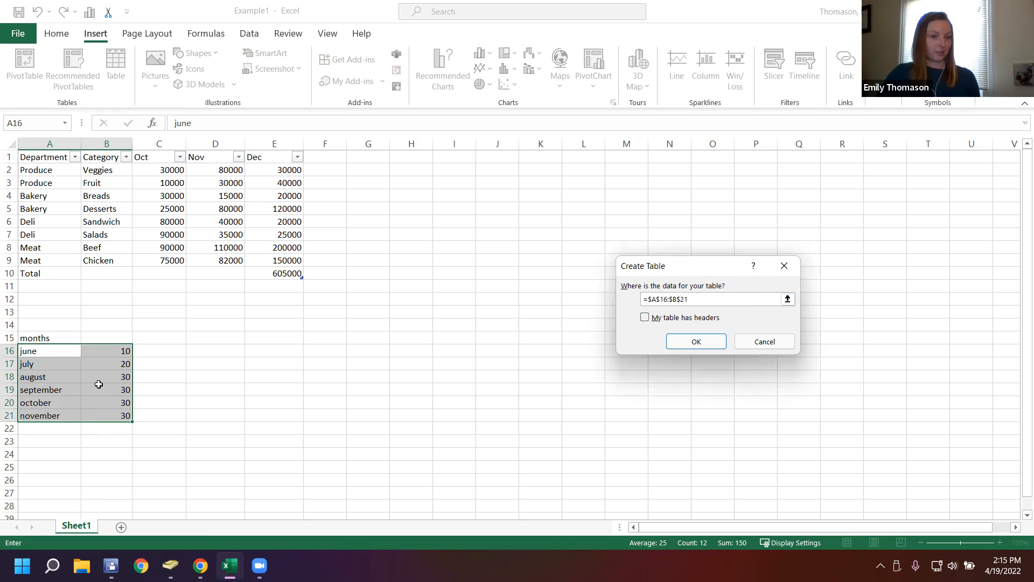
{"action": "left_click", "coordinate": [658, 318]}
{"action": "left_click", "coordinate": [691, 349]}
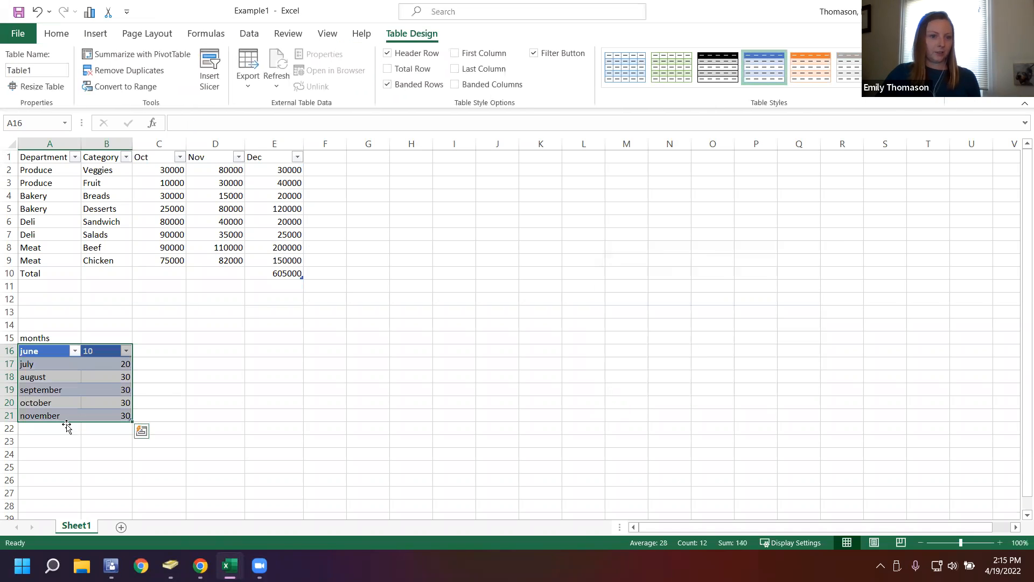
{"action": "left_click", "coordinate": [158, 366]}
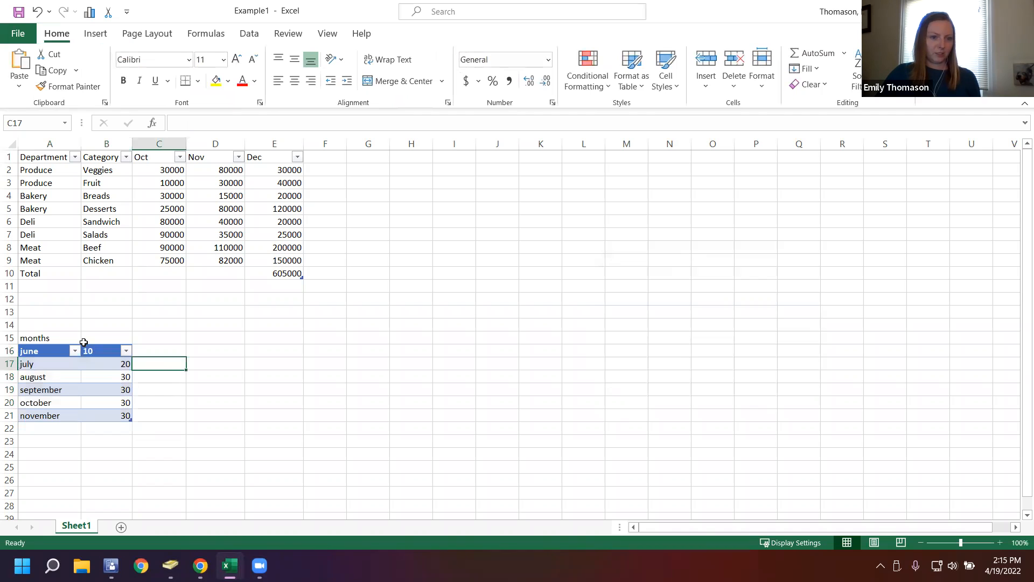
Step: Restyle the months table, trying the light green banded style before applying the light blue banded one
{"action": "left_click", "coordinate": [35, 351]}
{"action": "left_click", "coordinate": [104, 427]}
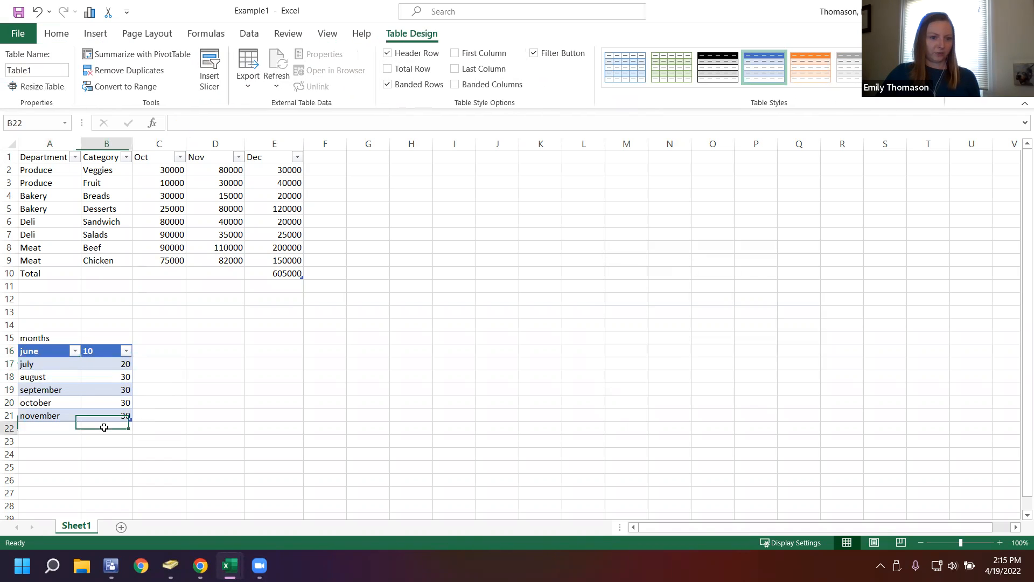
{"action": "left_click", "coordinate": [104, 412]}
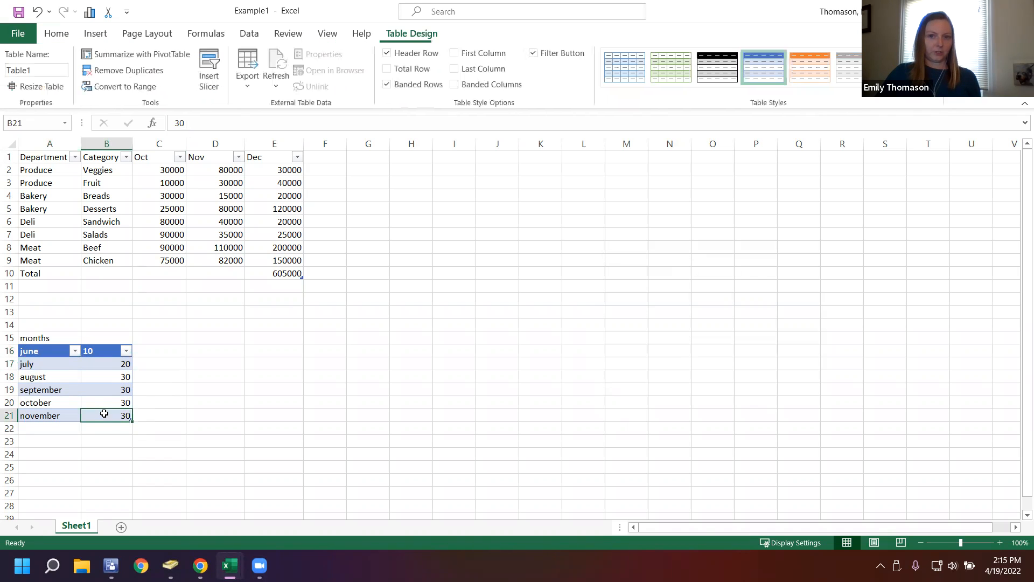
{"action": "left_click", "coordinate": [686, 71]}
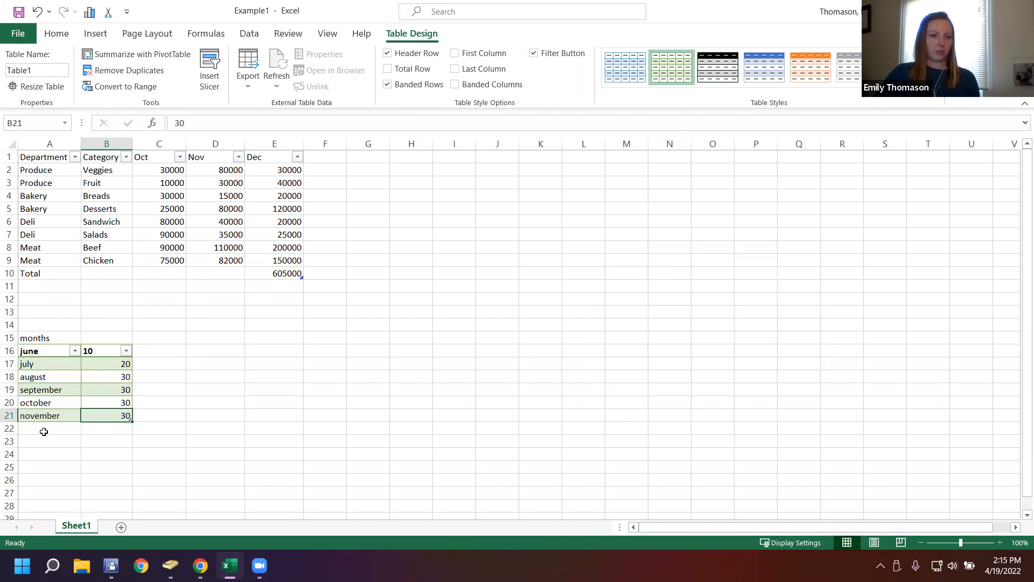
{"action": "left_click", "coordinate": [625, 68]}
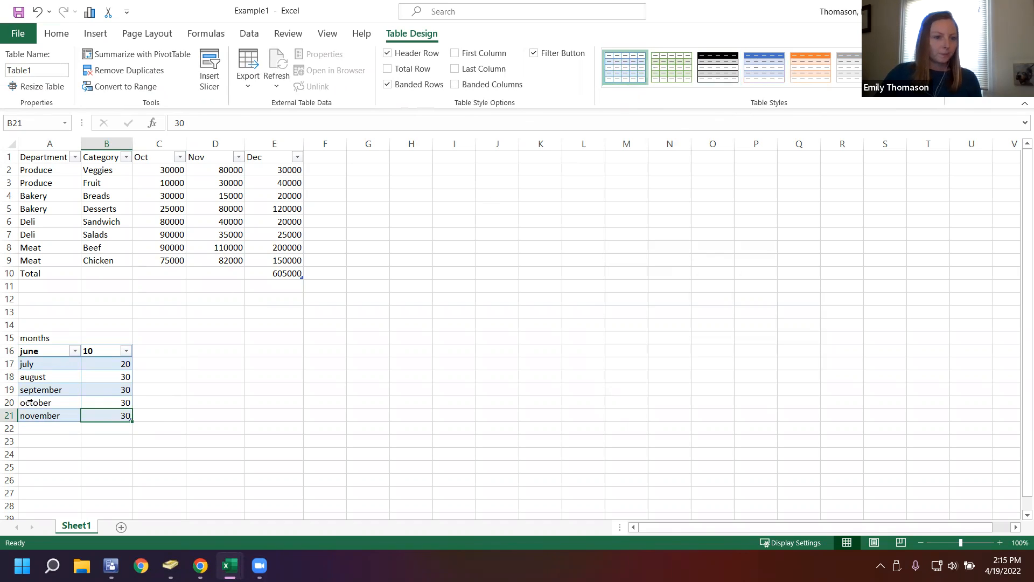
Step: Select the header cells A16:B16 of the months table and bring up the general formatting commands
{"action": "left_click", "coordinate": [32, 364]}
{"action": "left_click_drag", "start_coordinate": [33, 352], "coordinate": [103, 351]}
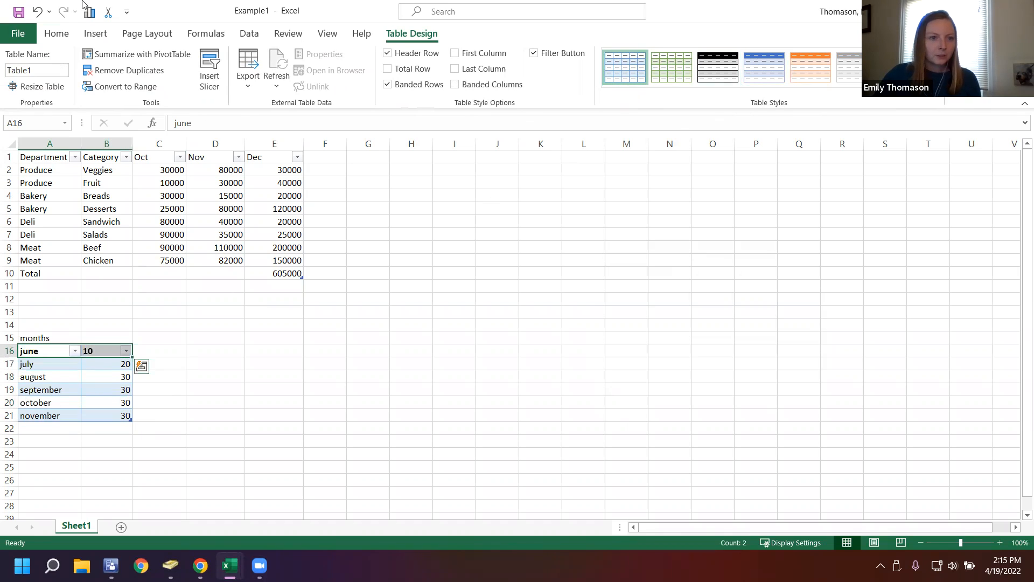
{"action": "left_click", "coordinate": [56, 33]}
{"action": "left_click", "coordinate": [100, 373]}
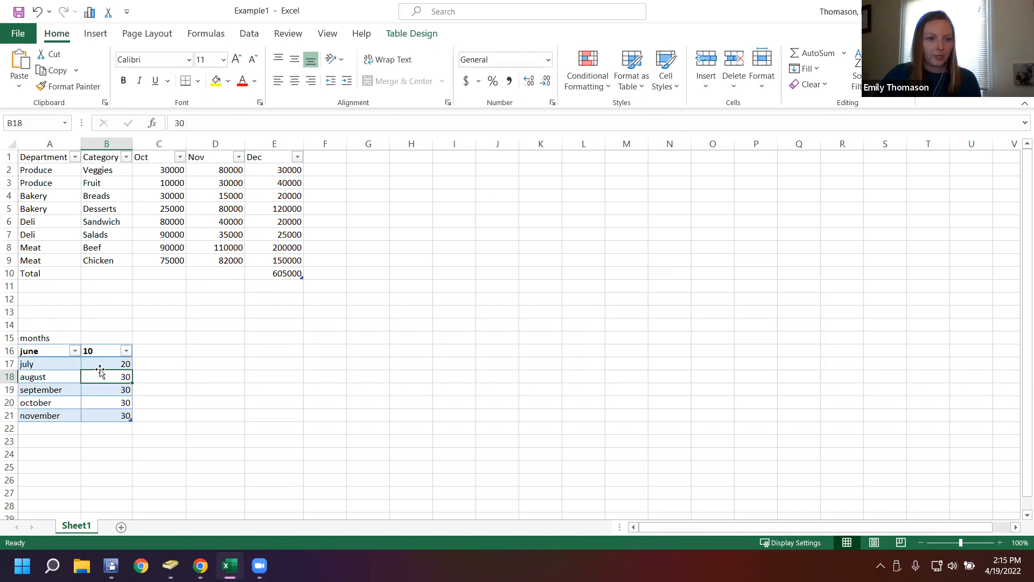
Step: Add a Greater Than 20 highlight rule to cell B17, trying the yellow format before choosing Light Red Fill with Dark Red Text
{"action": "left_click", "coordinate": [100, 363]}
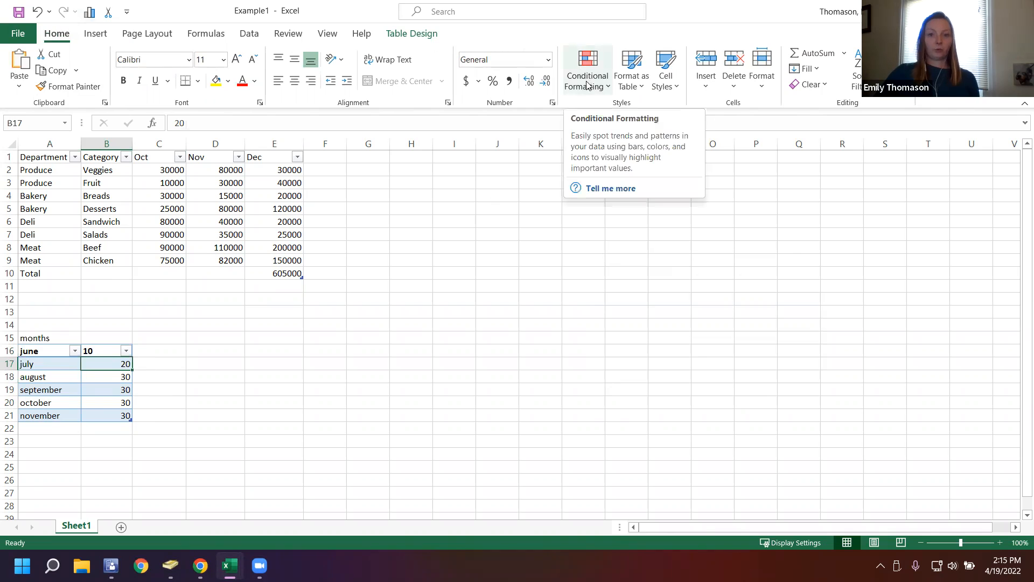
{"action": "left_click", "coordinate": [602, 89]}
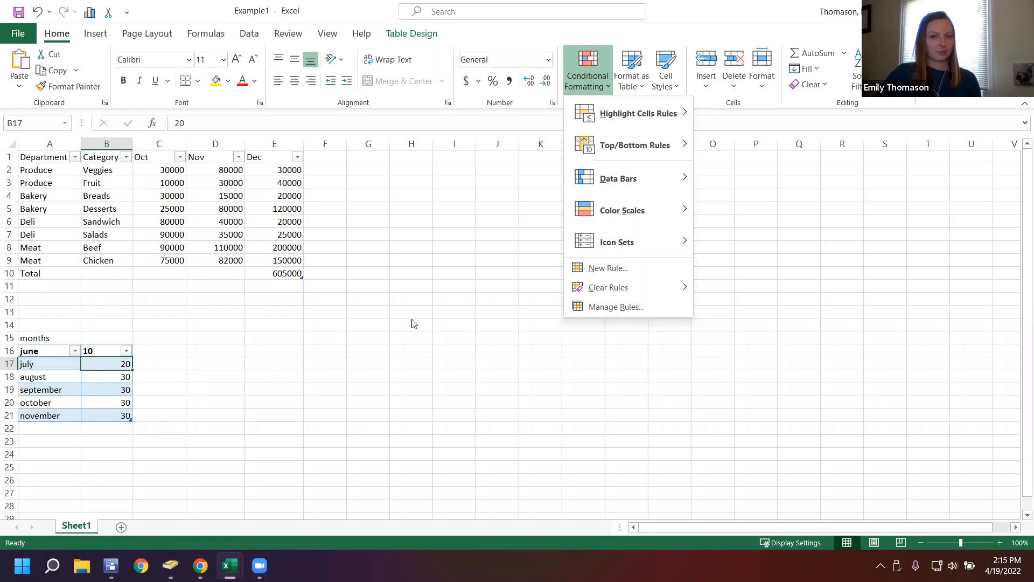
{"action": "mouse_move", "coordinate": [603, 121]}
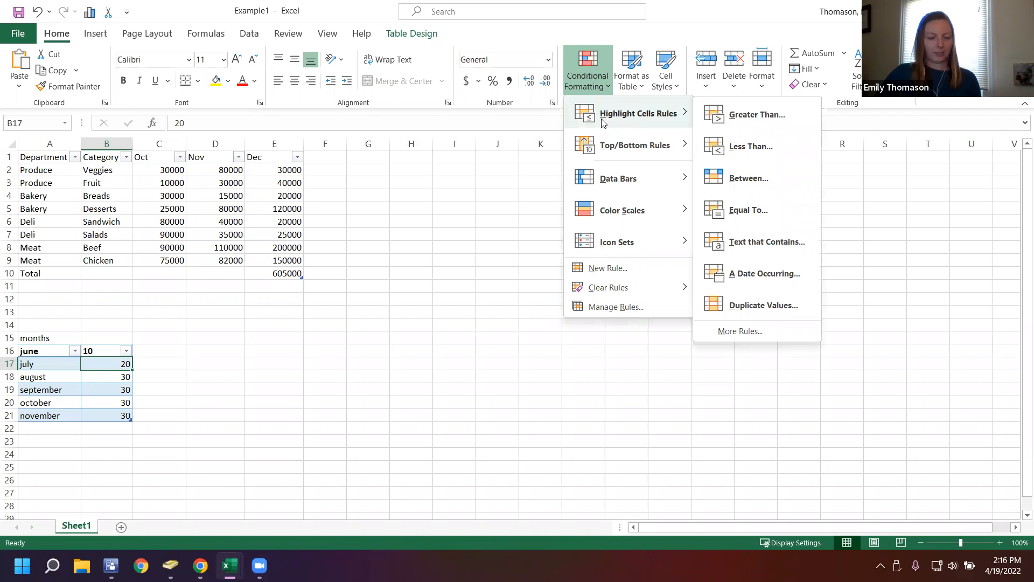
{"action": "left_click", "coordinate": [715, 122]}
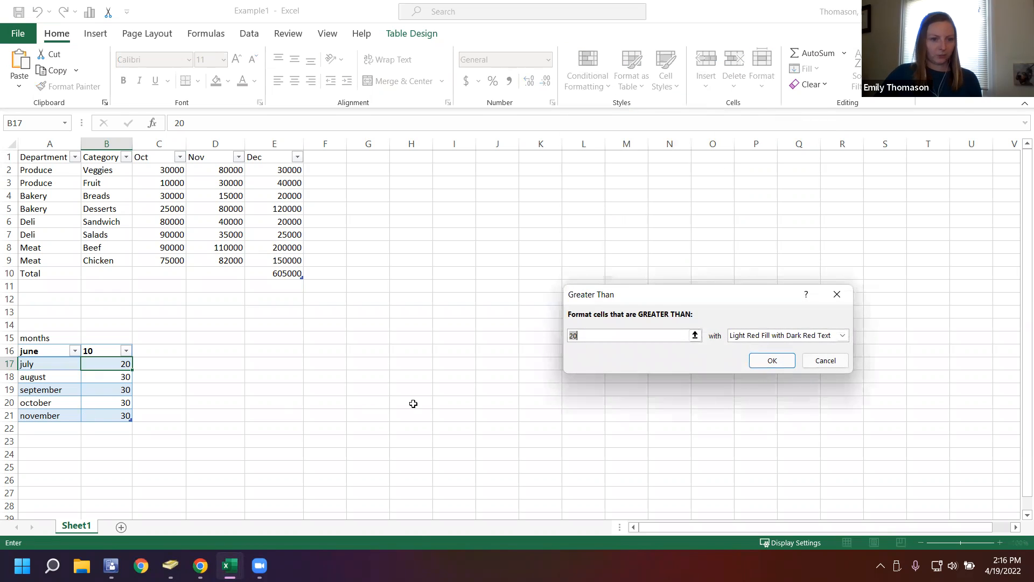
{"action": "type", "text": "20"}
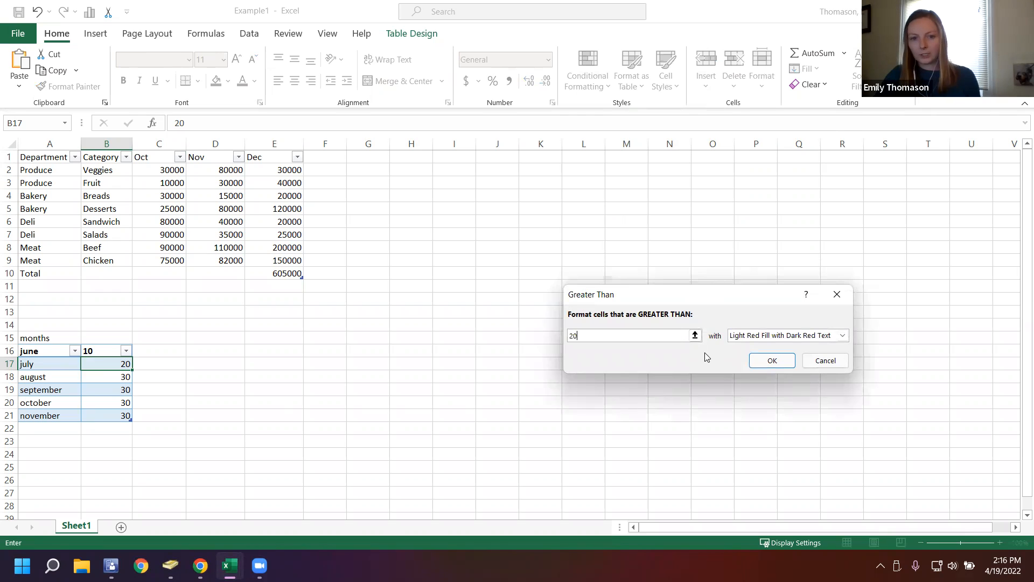
{"action": "left_click", "coordinate": [760, 335]}
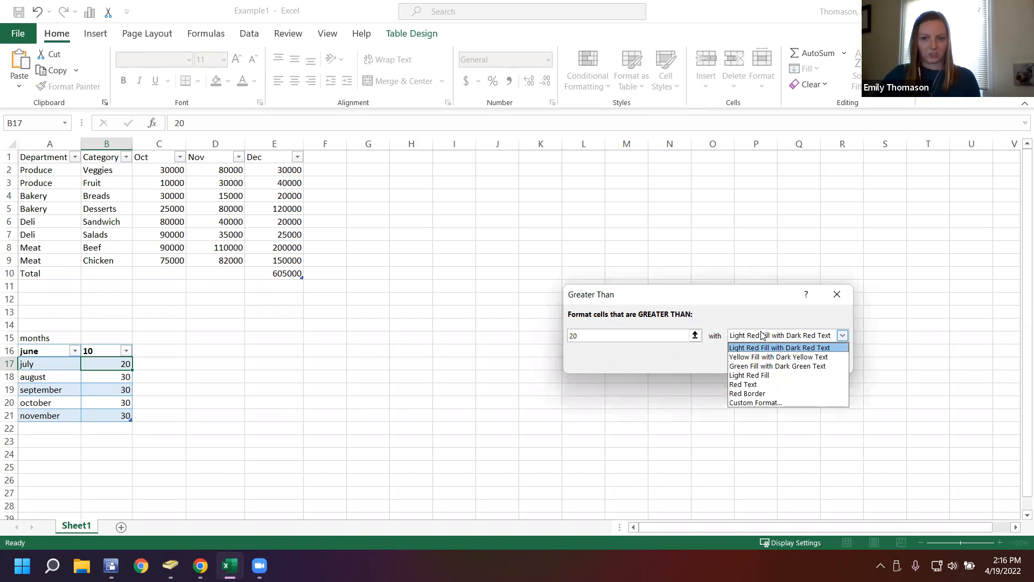
{"action": "left_click", "coordinate": [744, 357]}
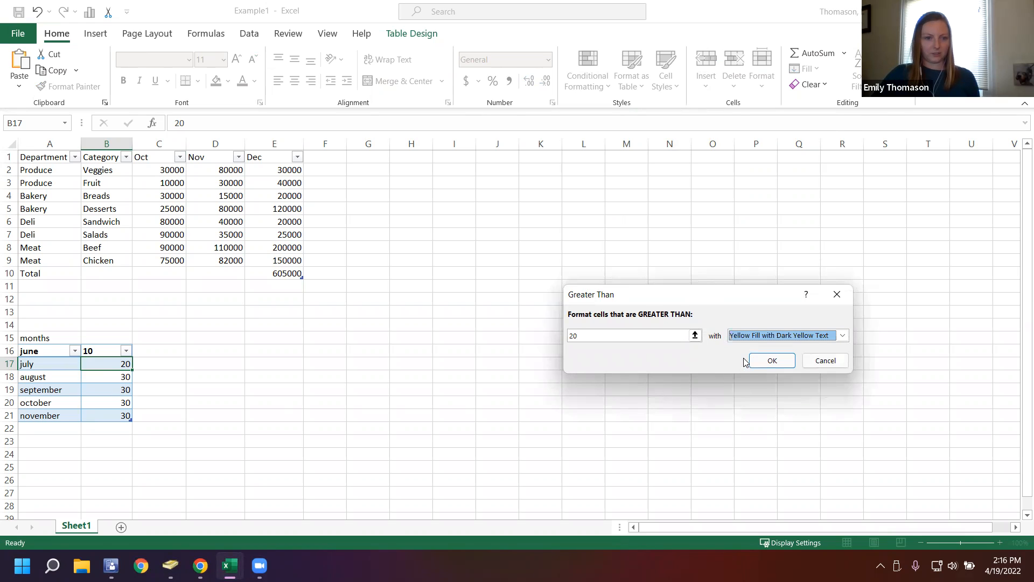
{"action": "left_click", "coordinate": [752, 335]}
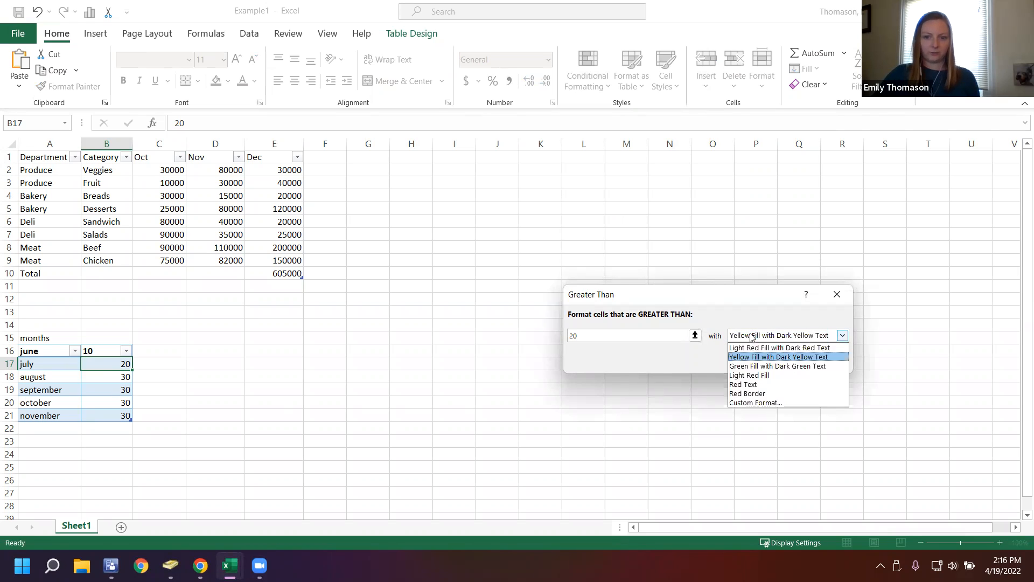
{"action": "left_click", "coordinate": [750, 346]}
{"action": "left_click", "coordinate": [754, 360]}
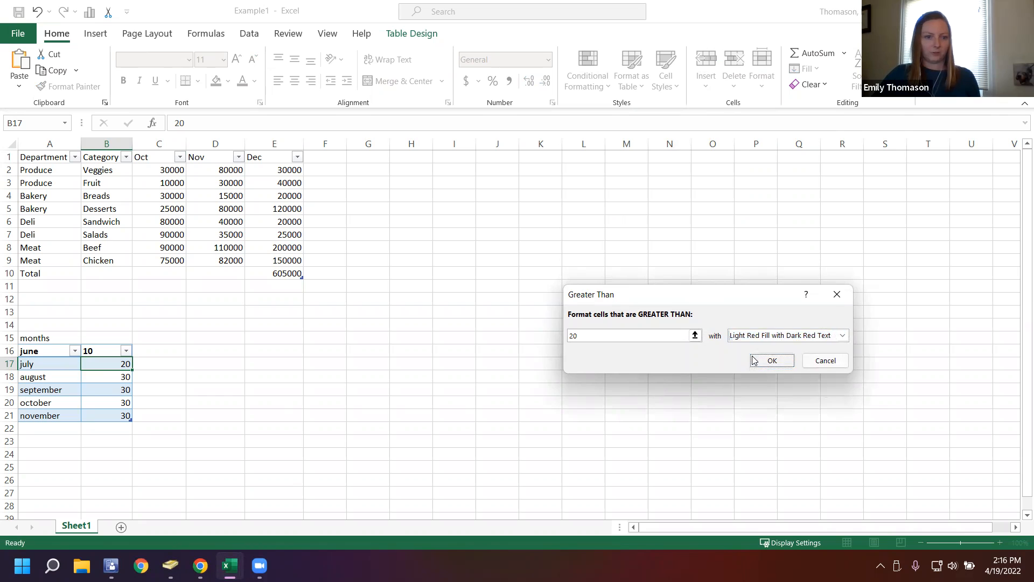
Step: Highlight values greater than 20 in B17:B21 using Light Red Fill with Dark Red Text
{"action": "left_click", "coordinate": [94, 393]}
{"action": "left_click", "coordinate": [54, 367]}
{"action": "left_click", "coordinate": [128, 366]}
{"action": "left_click", "coordinate": [102, 412], "text": "shift"}
{"action": "right_click", "coordinate": [102, 412]}
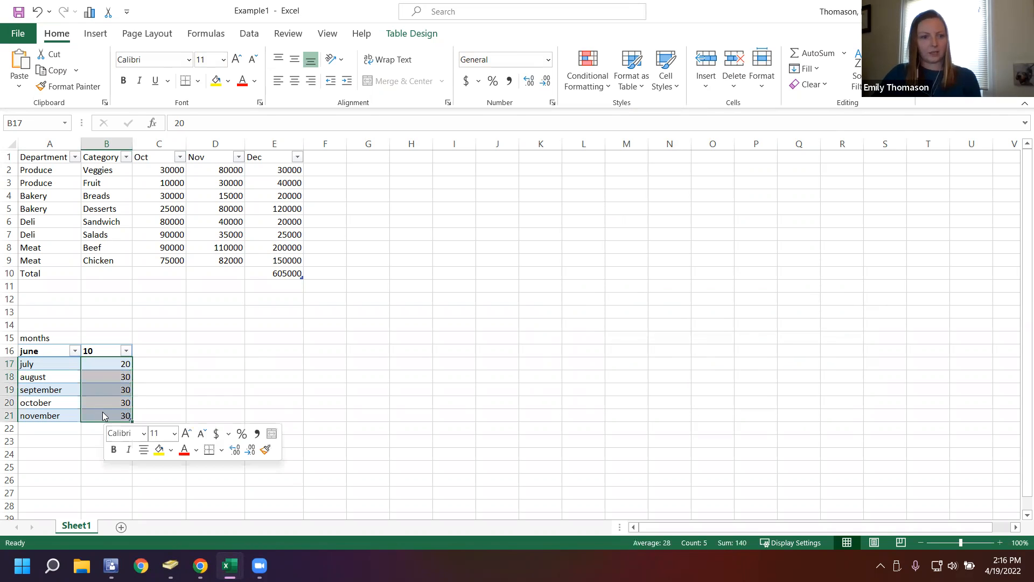
{"action": "left_click", "coordinate": [104, 363]}
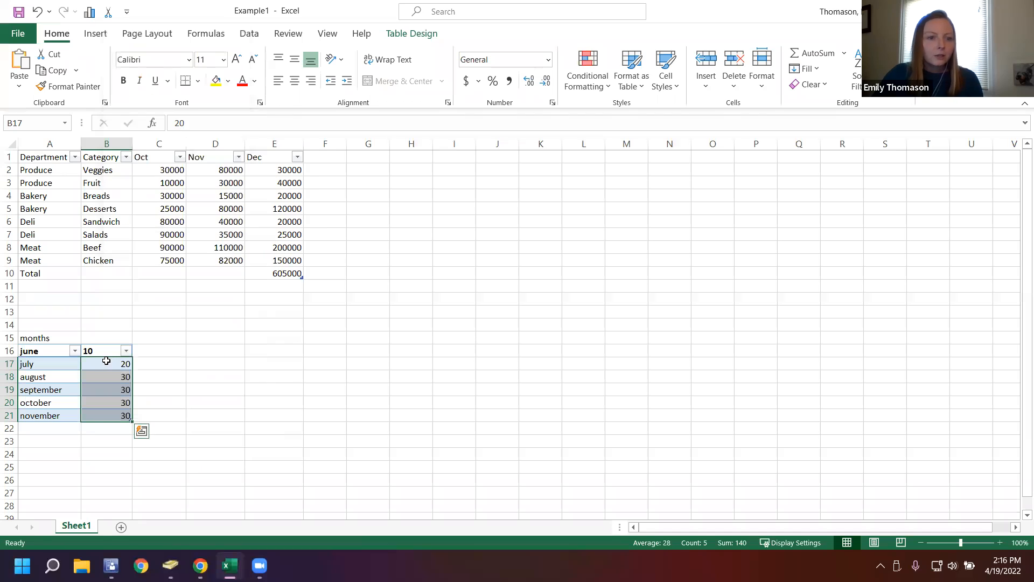
{"action": "left_click", "coordinate": [597, 88]}
{"action": "mouse_move", "coordinate": [668, 113]}
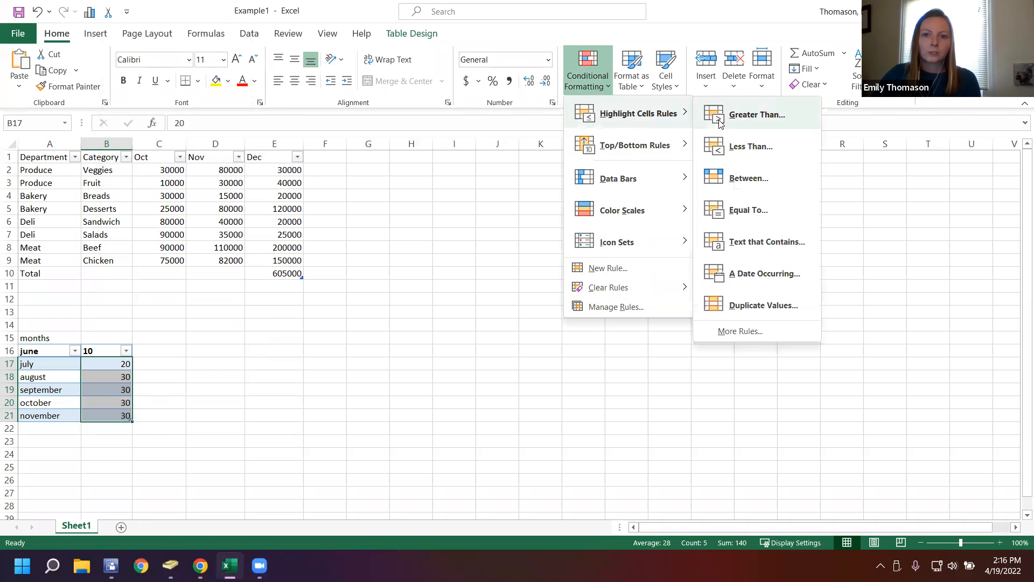
{"action": "left_click", "coordinate": [743, 115]}
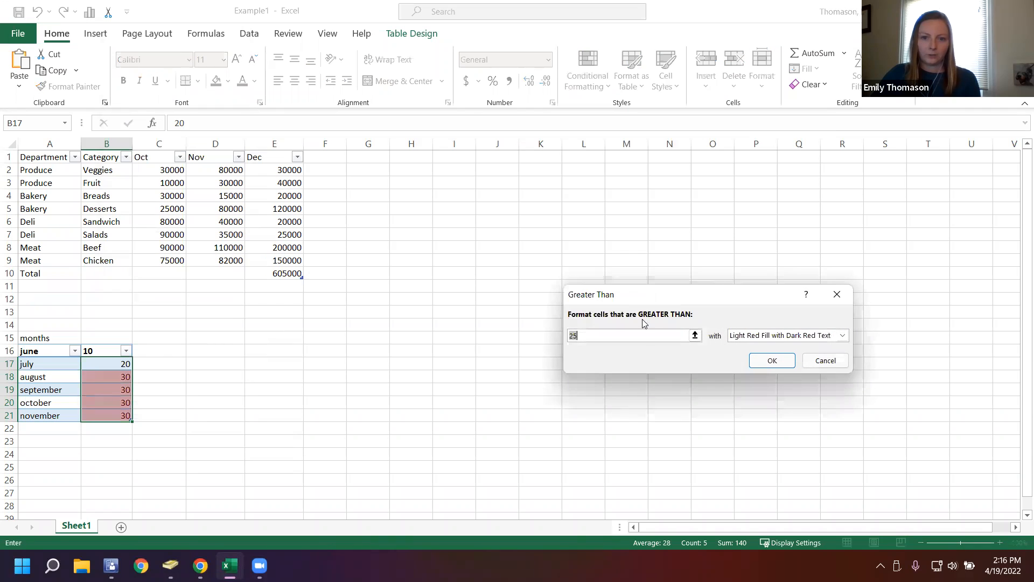
{"action": "type", "text": "20"}
{"action": "left_click", "coordinate": [764, 360]}
{"action": "left_click", "coordinate": [128, 417]}
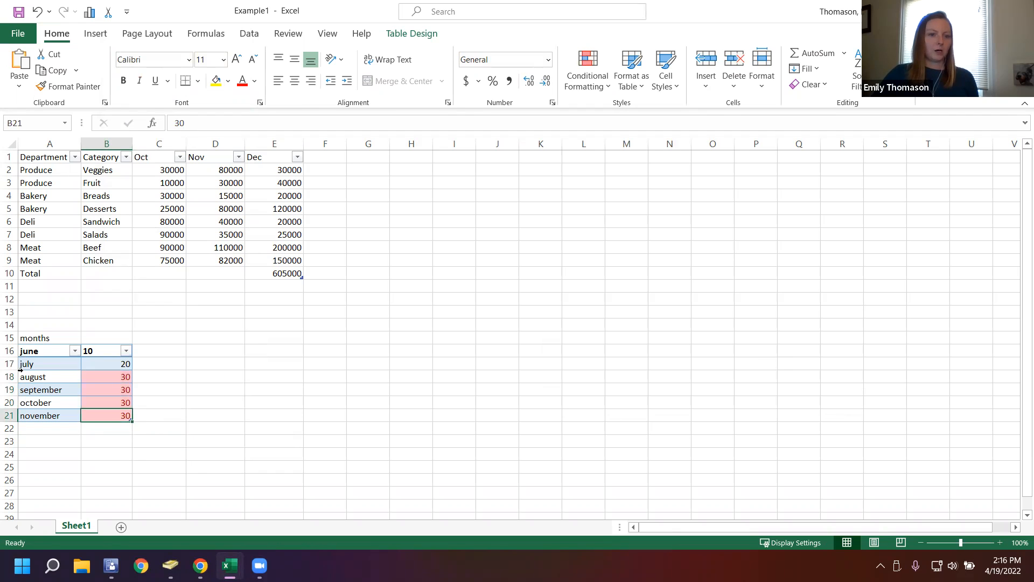
Step: Highlight values less than 25000 in the Dec cells E2:E9 using Yellow Fill with Dark Yellow Text
{"action": "left_click", "coordinate": [278, 179]}
{"action": "left_click", "coordinate": [261, 172]}
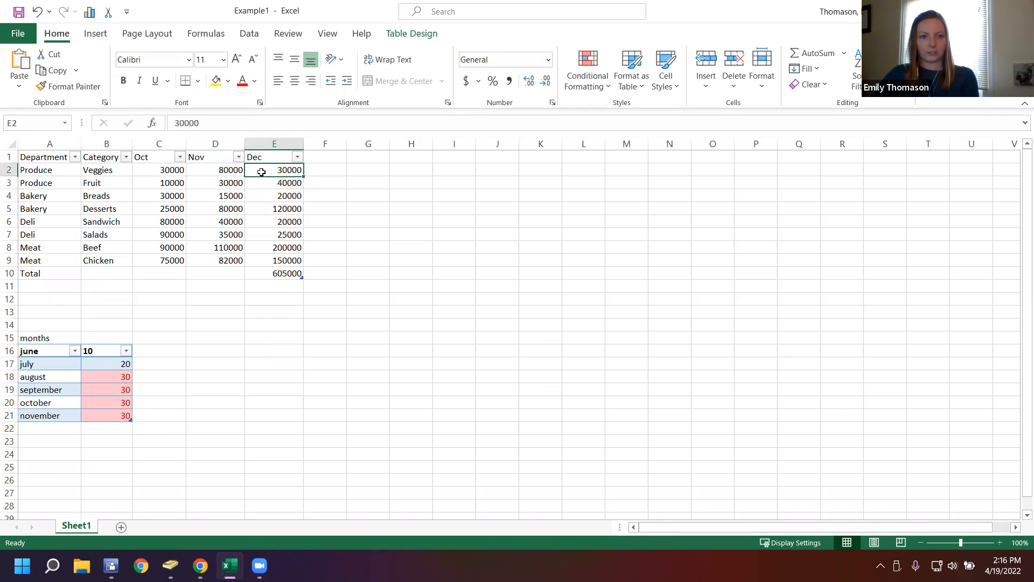
{"action": "left_click", "coordinate": [269, 255], "text": "shift"}
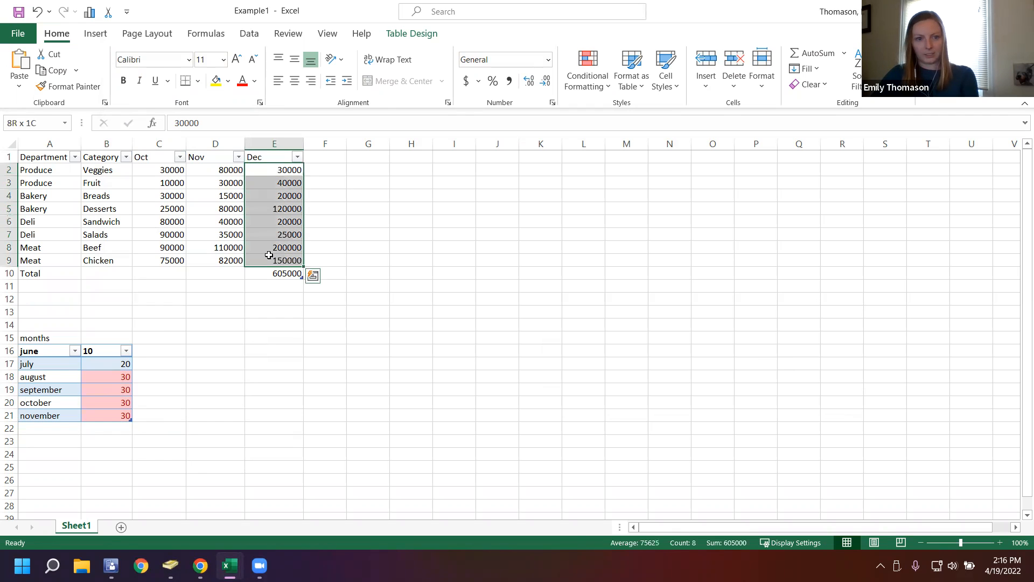
{"action": "left_click", "coordinate": [606, 88]}
{"action": "mouse_move", "coordinate": [607, 115]}
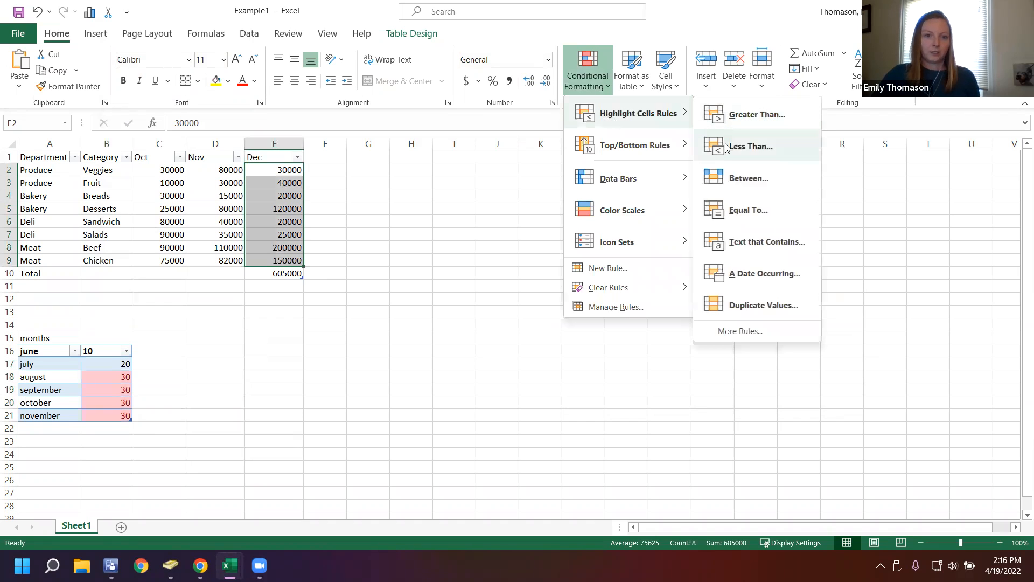
{"action": "left_click", "coordinate": [750, 147]}
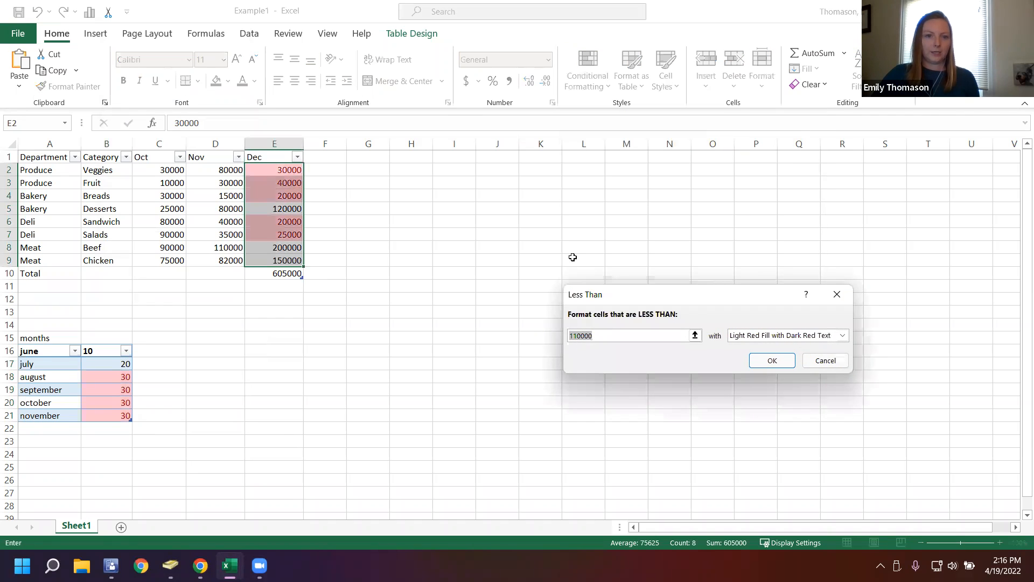
{"action": "type", "text": "110000"}
{"action": "left_click_drag", "start_coordinate": [629, 335], "coordinate": [525, 334]}
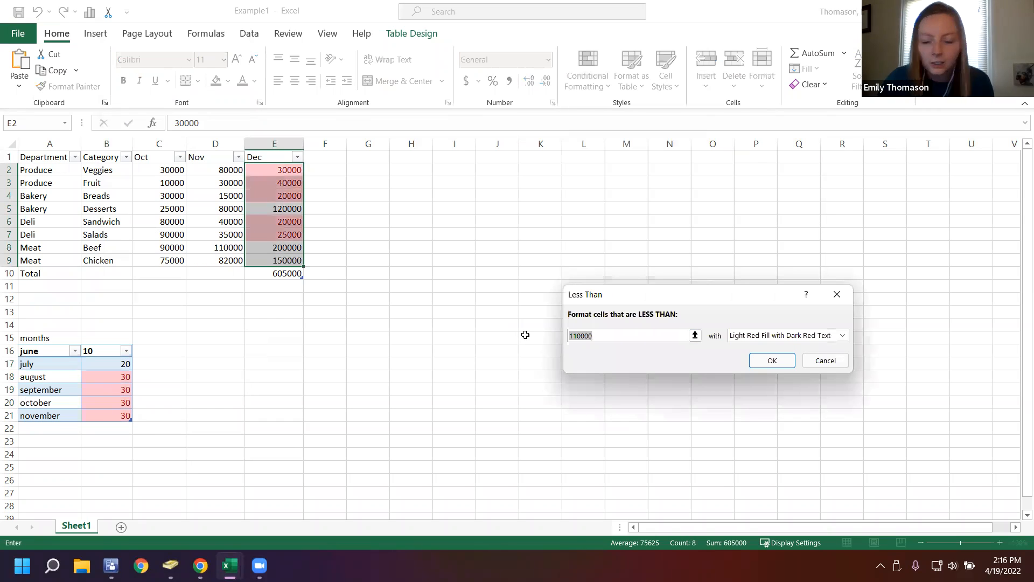
{"action": "type", "text": "20"}
{"action": "type", "text": "000"}
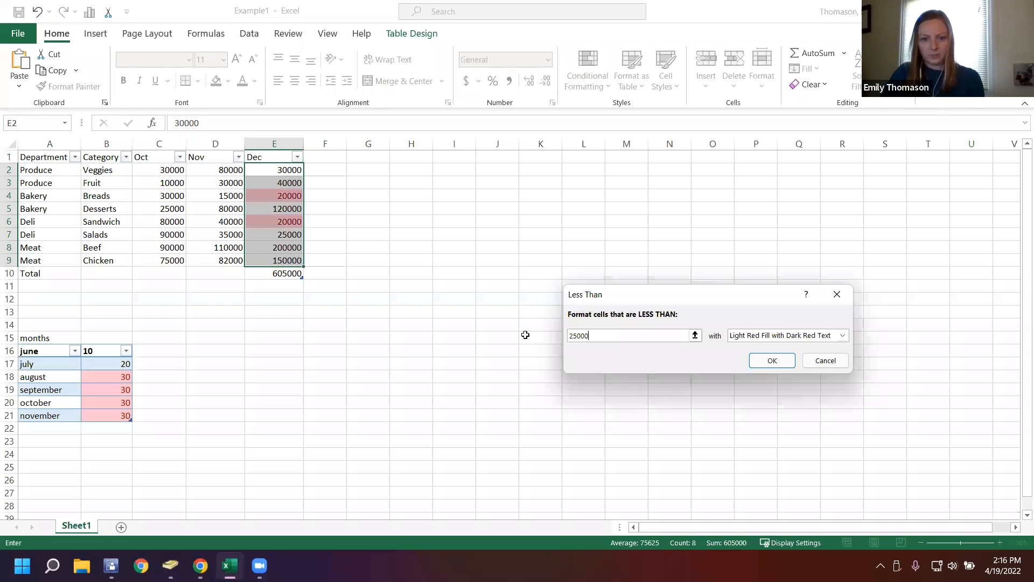
{"action": "left_click", "coordinate": [772, 336]}
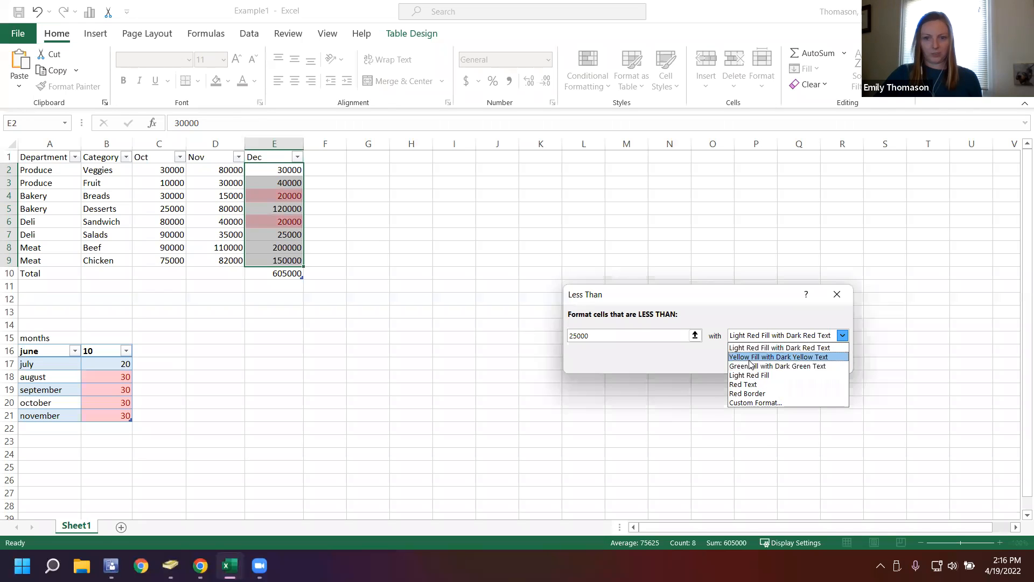
{"action": "left_click", "coordinate": [767, 357]}
{"action": "left_click", "coordinate": [769, 367]}
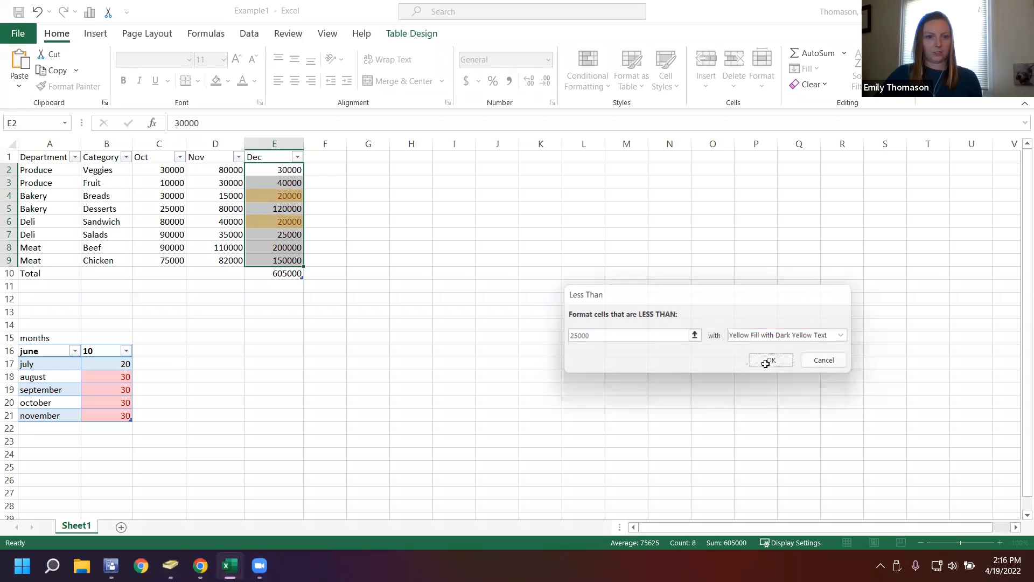
{"action": "left_click", "coordinate": [226, 289]}
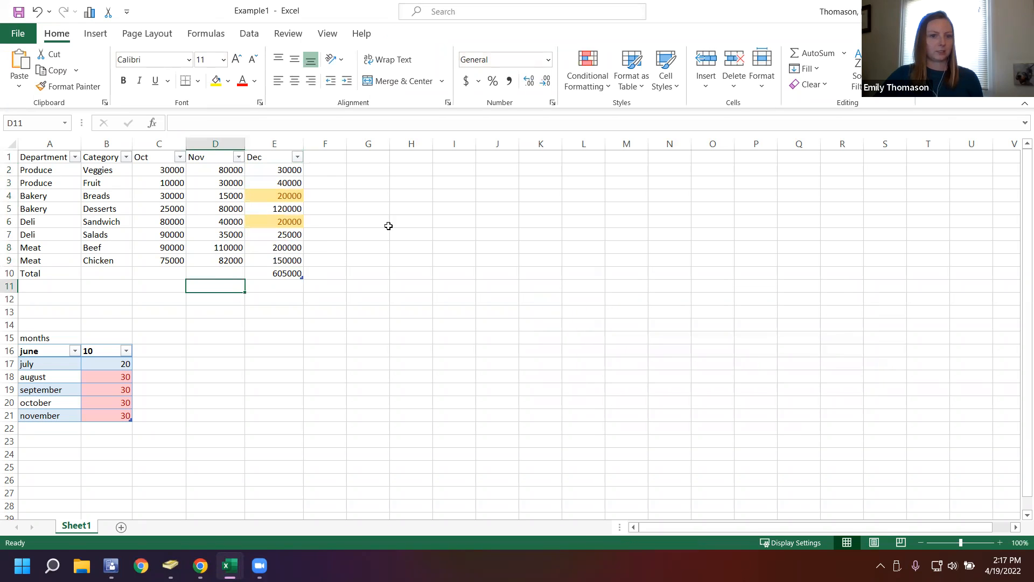
{"action": "left_click", "coordinate": [272, 196]}
{"action": "left_click", "coordinate": [267, 220]}
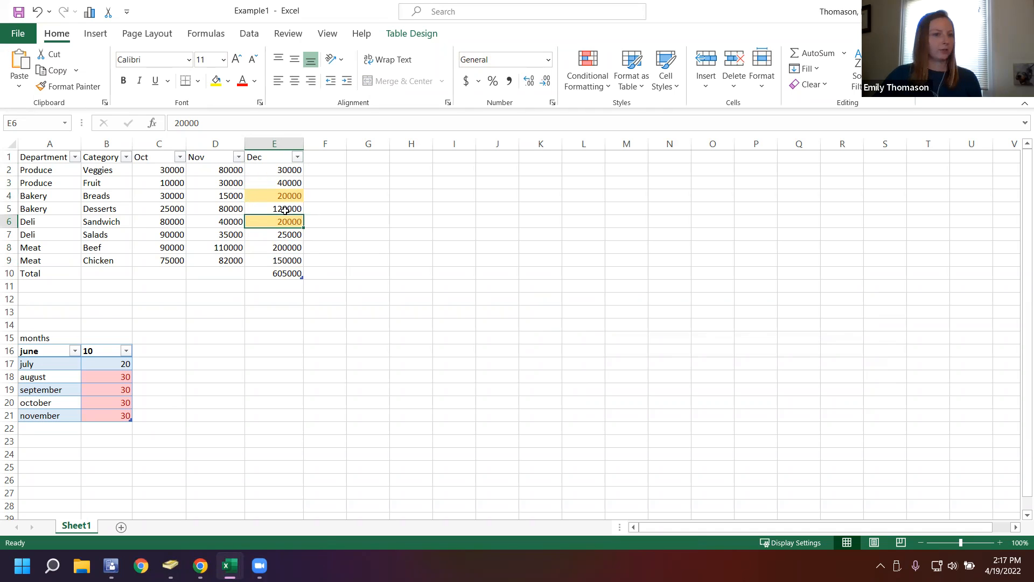
{"action": "left_click", "coordinate": [234, 212]}
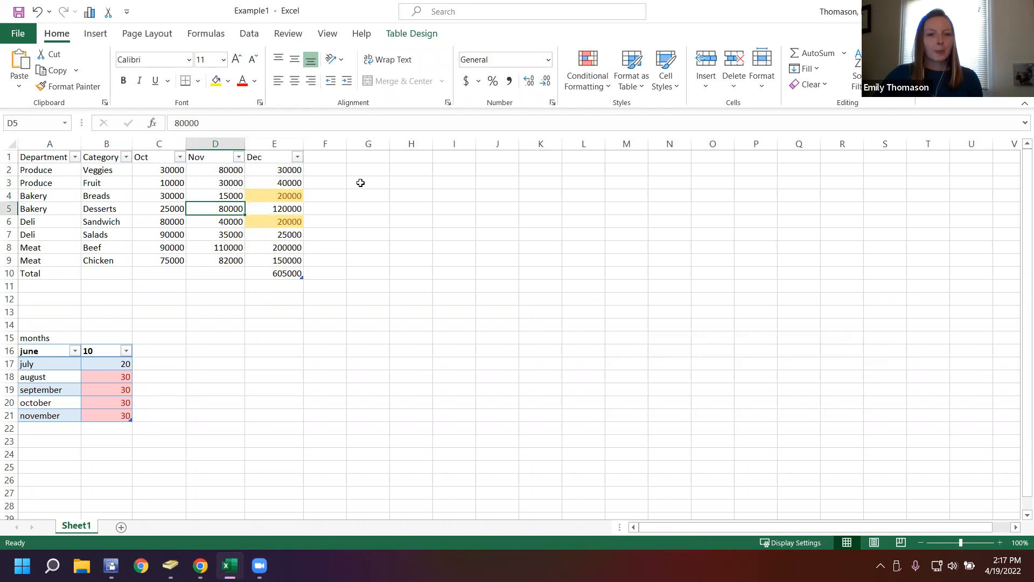
{"action": "left_click", "coordinate": [598, 82]}
{"action": "mouse_move", "coordinate": [606, 143]}
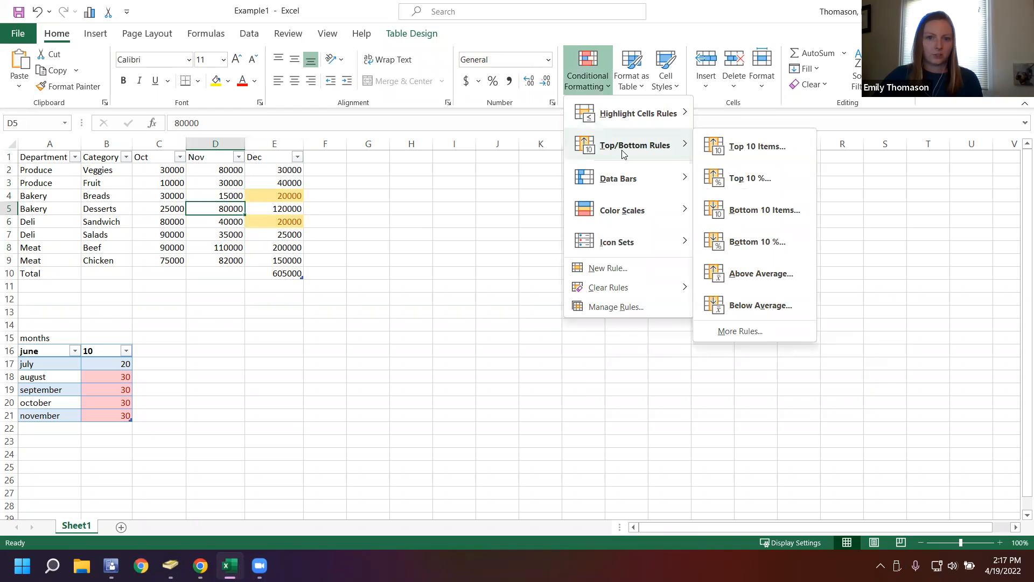
{"action": "mouse_move", "coordinate": [628, 121]}
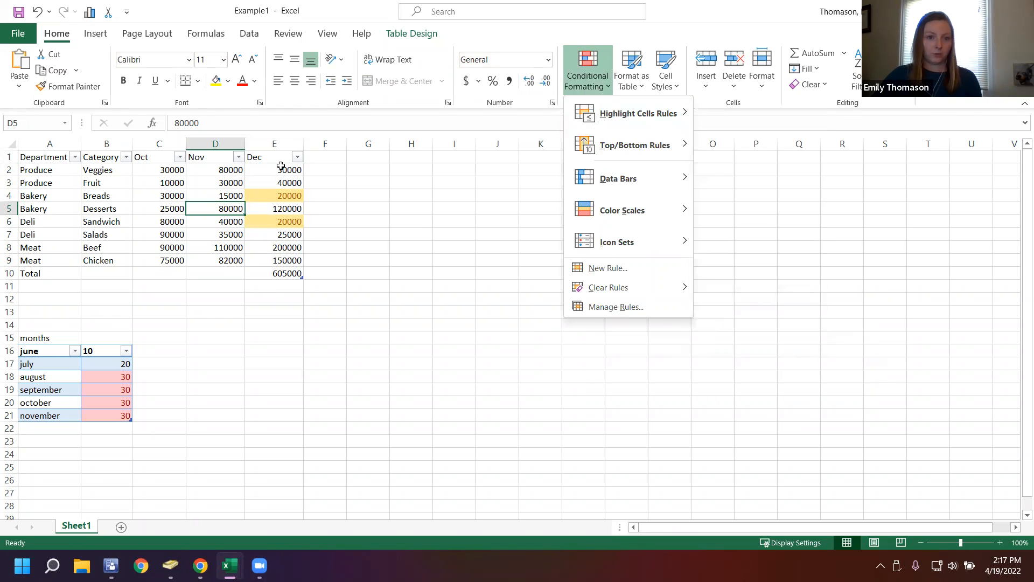
{"action": "left_click", "coordinate": [205, 173]}
{"action": "left_click", "coordinate": [204, 171]}
Step: Highlight values equal to 40000 in the Dec cells E2:E9 using Green Fill with Dark Green Text
{"action": "left_click", "coordinate": [271, 170]}
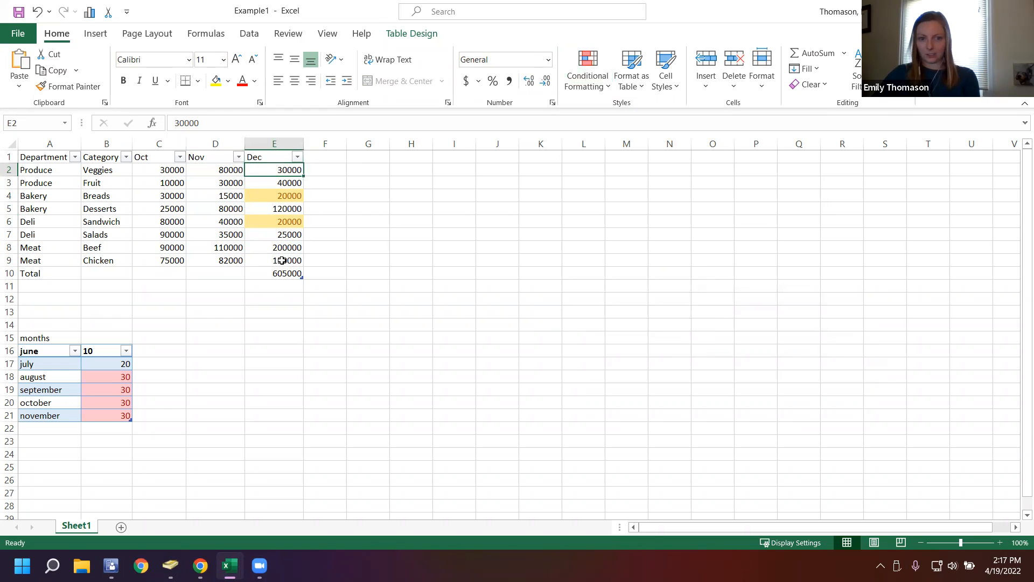
{"action": "left_click", "coordinate": [283, 260], "text": "shift"}
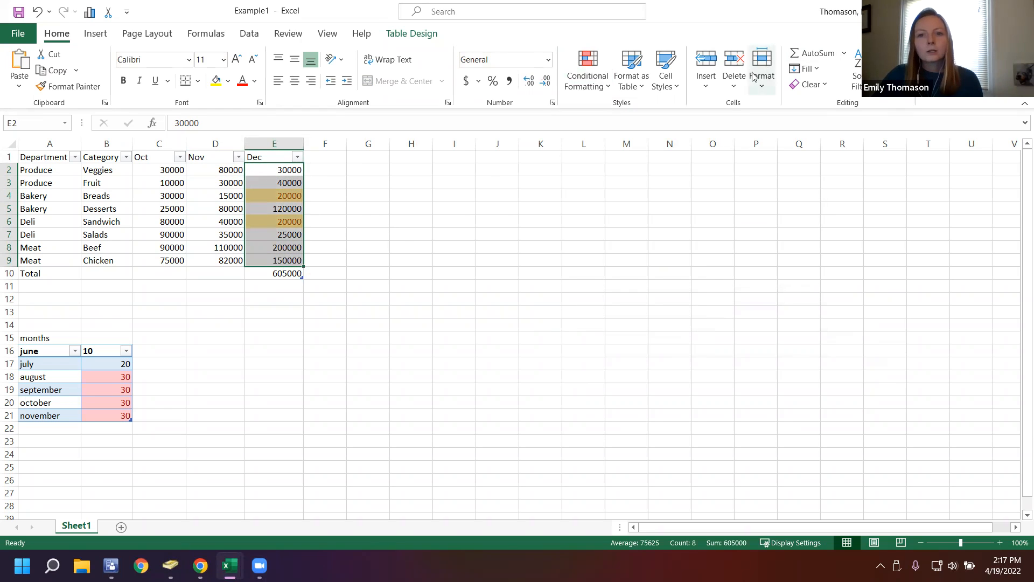
{"action": "left_click", "coordinate": [587, 76]}
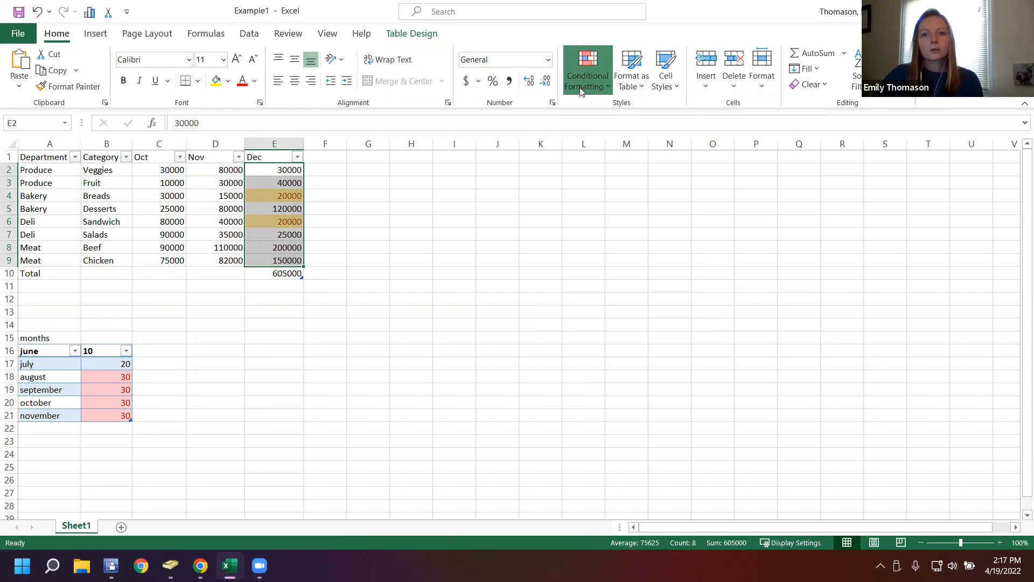
{"action": "mouse_move", "coordinate": [625, 116]}
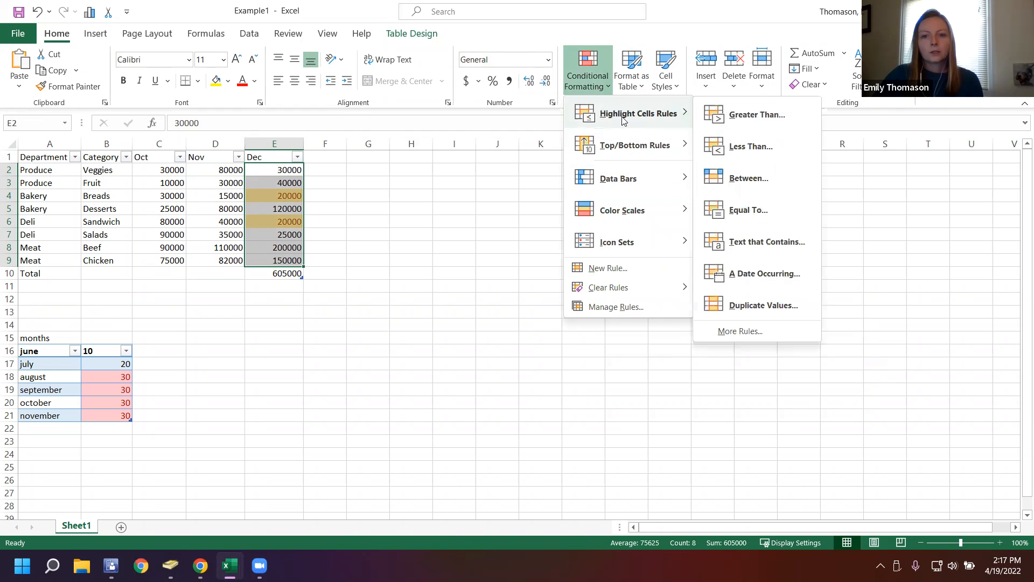
{"action": "left_click", "coordinate": [737, 210]}
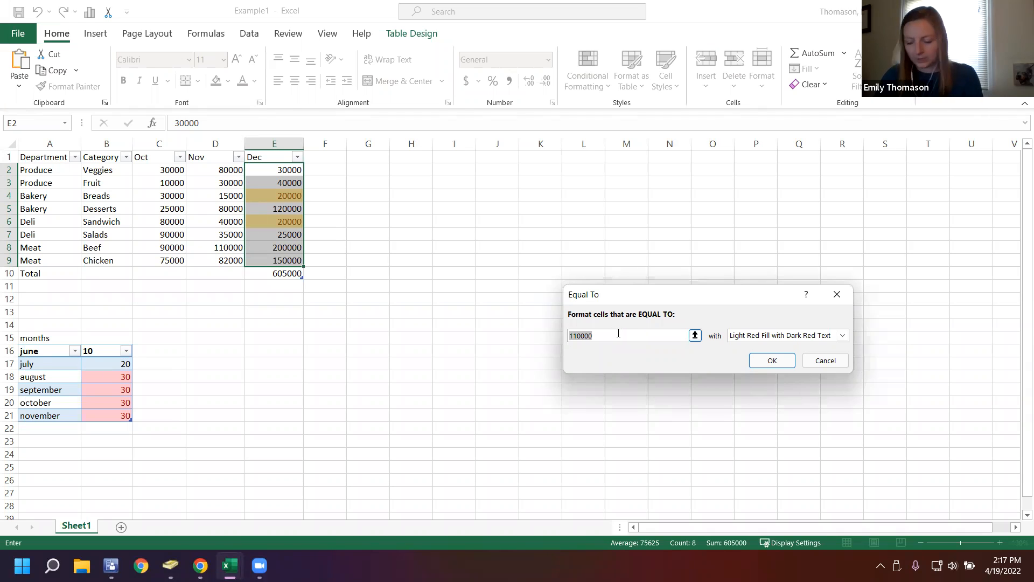
{"action": "type", "text": "40000"}
{"action": "left_click", "coordinate": [749, 337]}
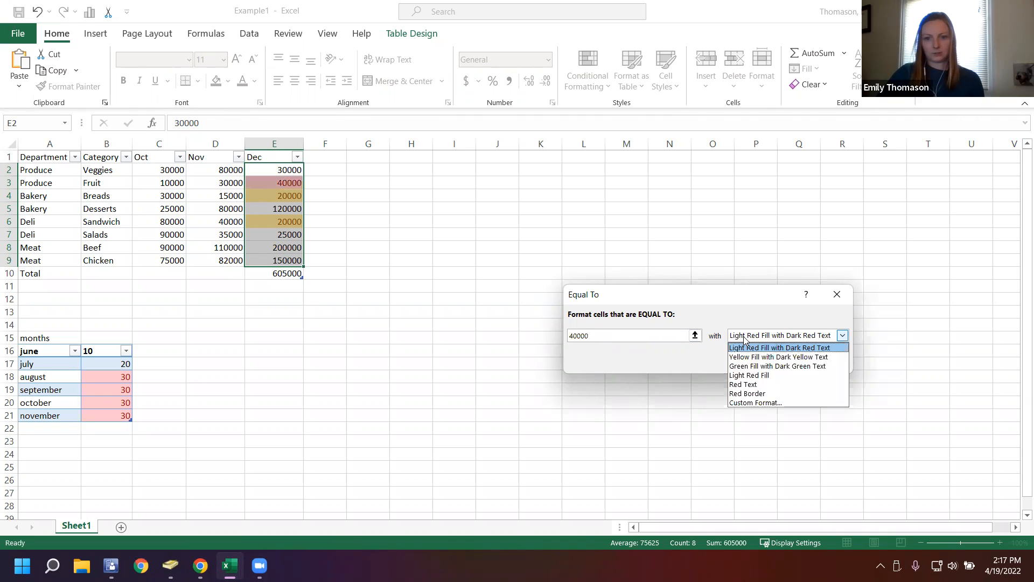
{"action": "left_click", "coordinate": [751, 367]}
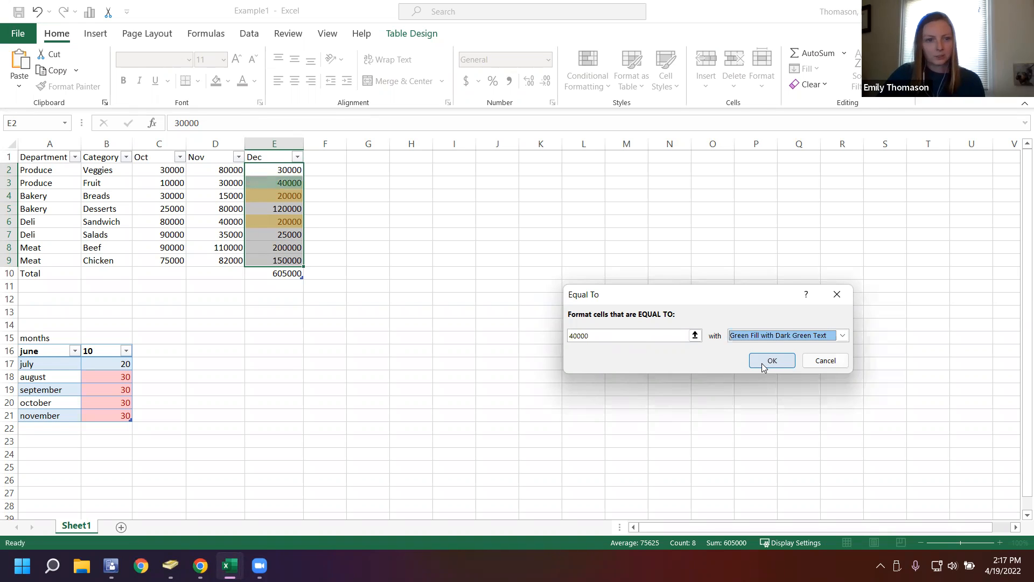
{"action": "left_click", "coordinate": [772, 361]}
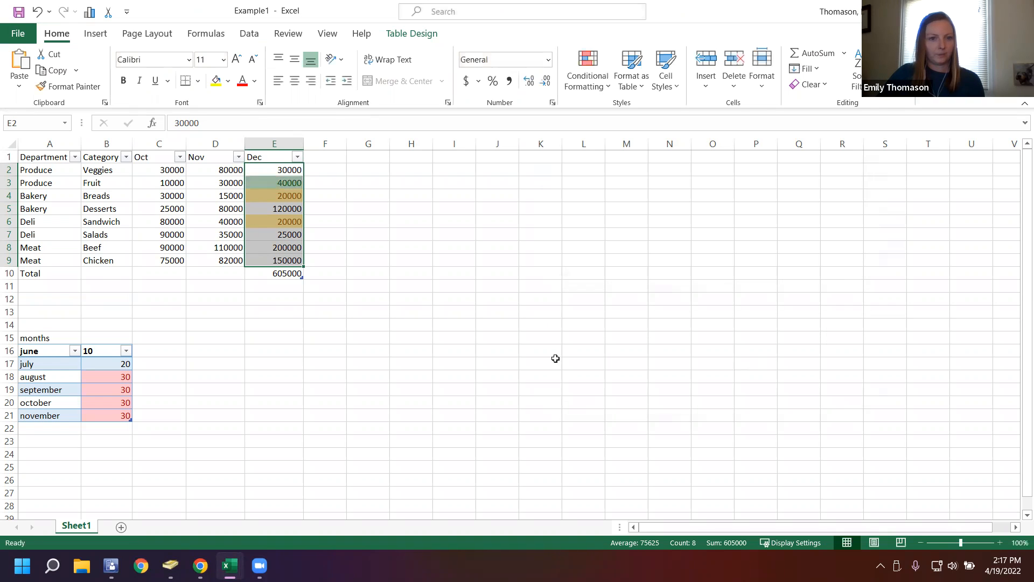
{"action": "left_click", "coordinate": [285, 259]}
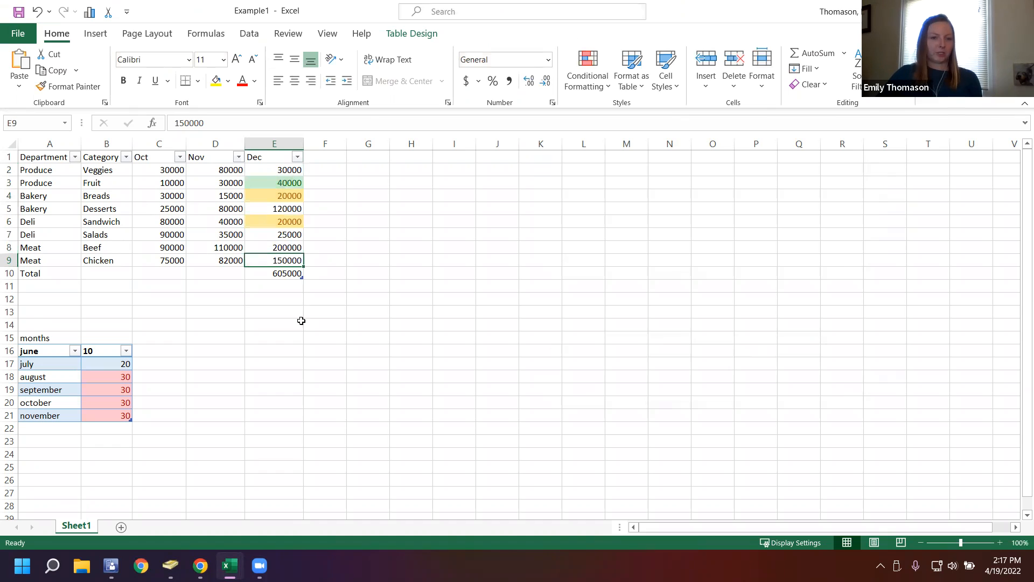
{"action": "left_click", "coordinate": [280, 223]}
{"action": "left_click", "coordinate": [94, 232]}
{"action": "left_click", "coordinate": [157, 223]}
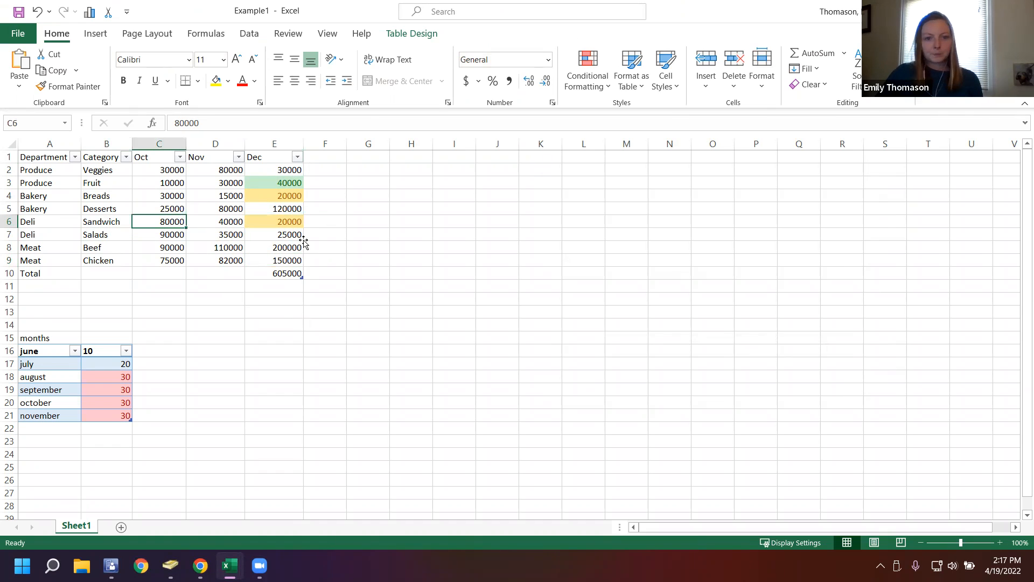
{"action": "key", "text": "ctrl+a"}
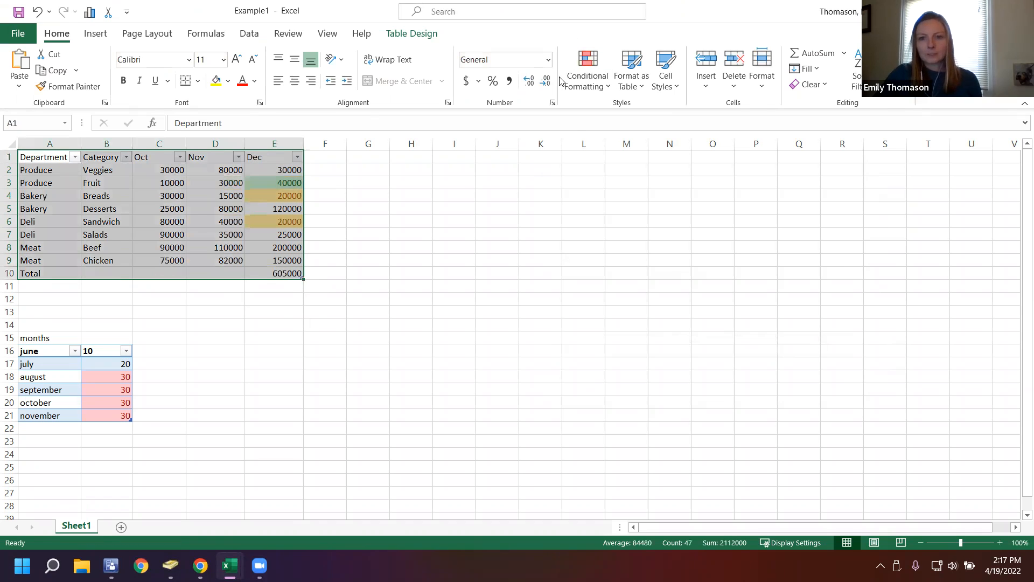
{"action": "left_click", "coordinate": [266, 237]}
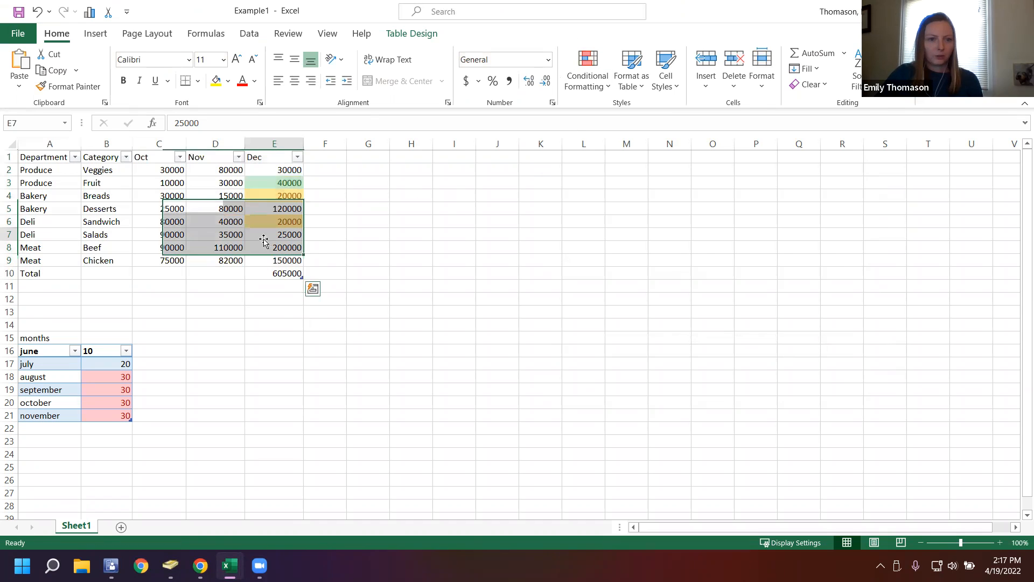
Step: AutoSum the Nov values D2:D9 into the Total row cell D10 and check the resulting formula
{"action": "left_click", "coordinate": [215, 171]}
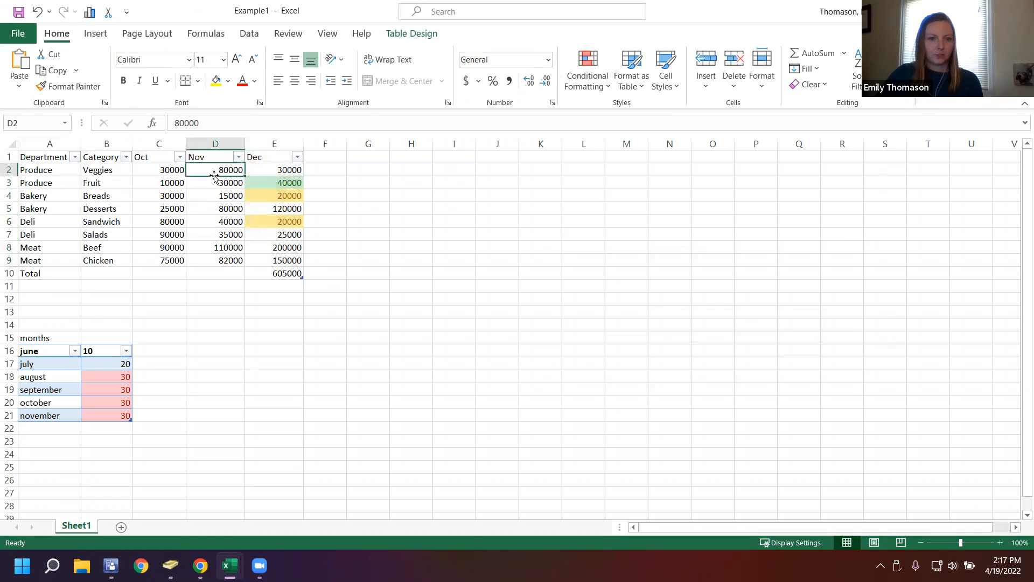
{"action": "left_click", "coordinate": [201, 262], "text": "shift"}
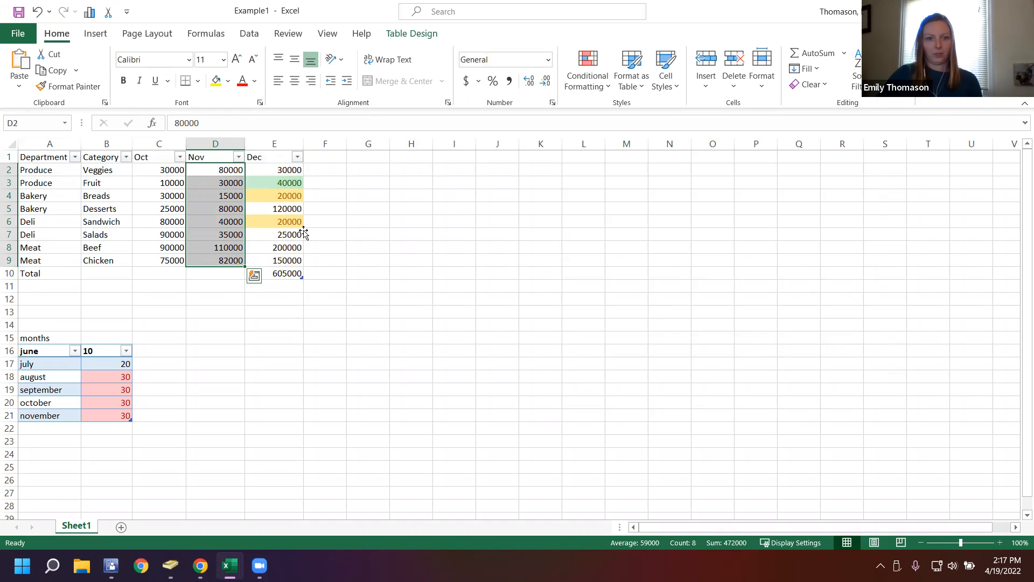
{"action": "left_click", "coordinate": [793, 59]}
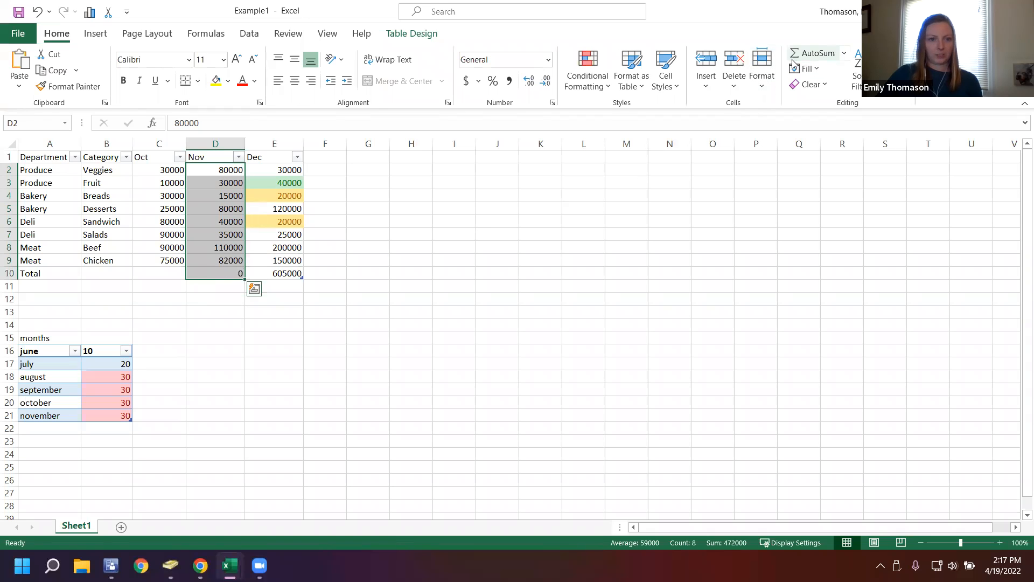
{"action": "left_click", "coordinate": [209, 274]}
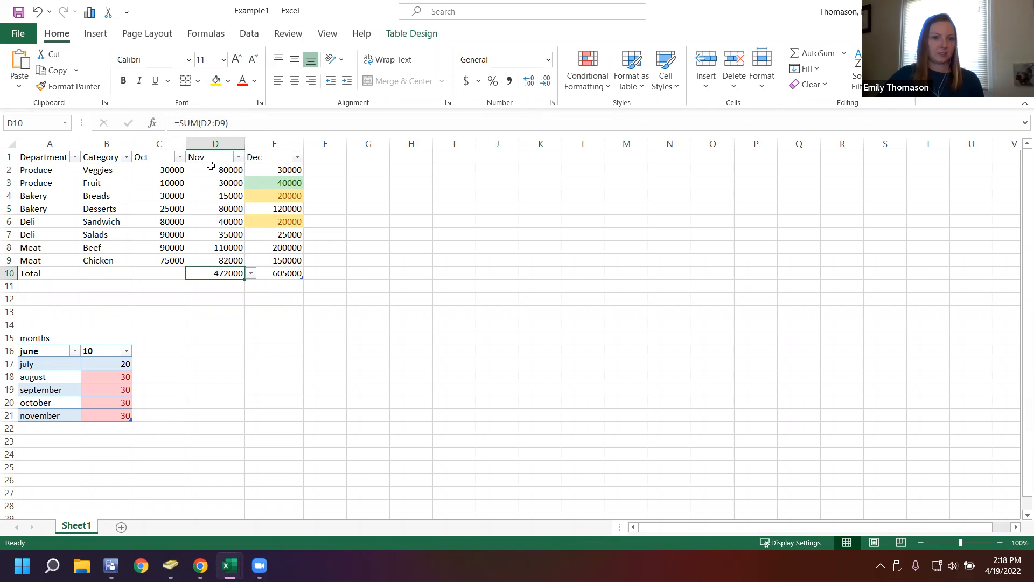
{"action": "left_click", "coordinate": [210, 166]}
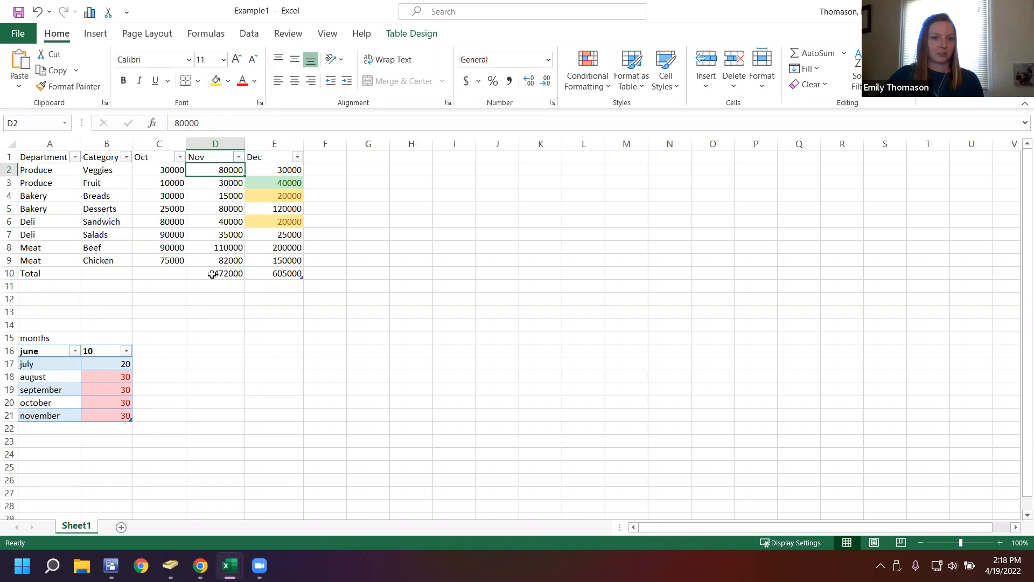
{"action": "left_click", "coordinate": [213, 273]}
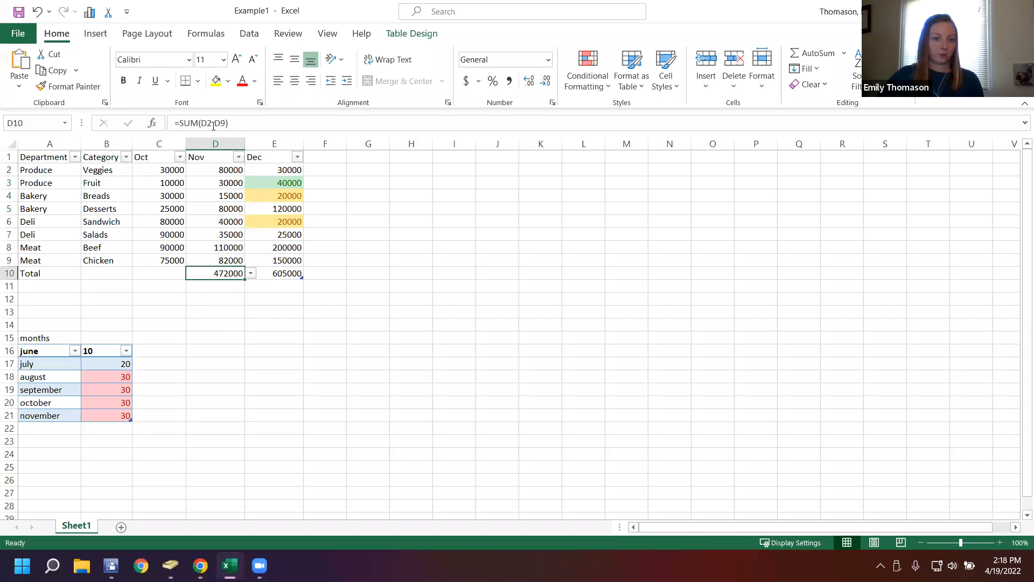
{"action": "left_click", "coordinate": [231, 326]}
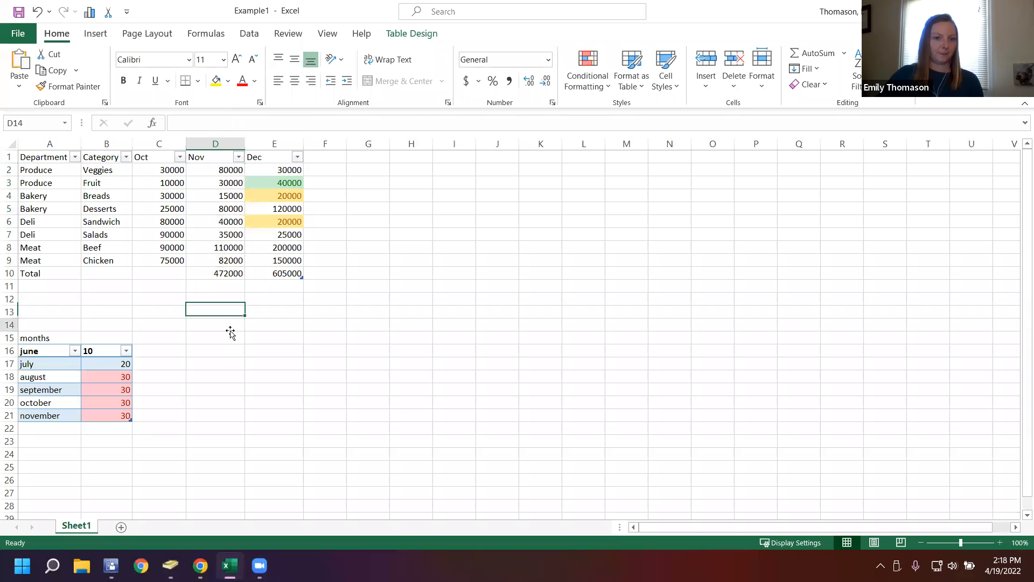
Step: Switch the Nov total in cell D10 to Average and after that to Count
{"action": "left_click", "coordinate": [162, 184]}
{"action": "left_click", "coordinate": [168, 169]}
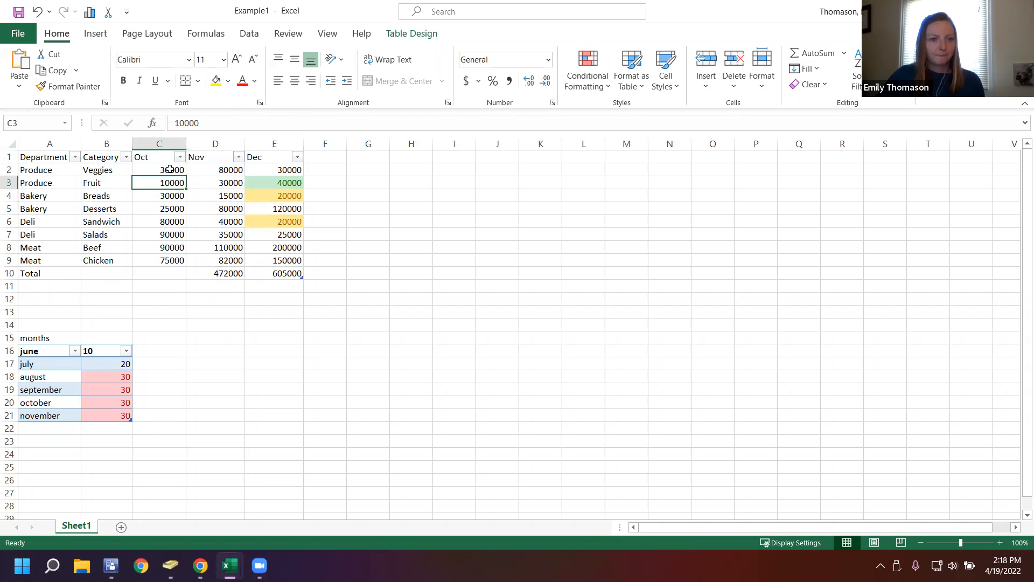
{"action": "left_click", "coordinate": [216, 272]}
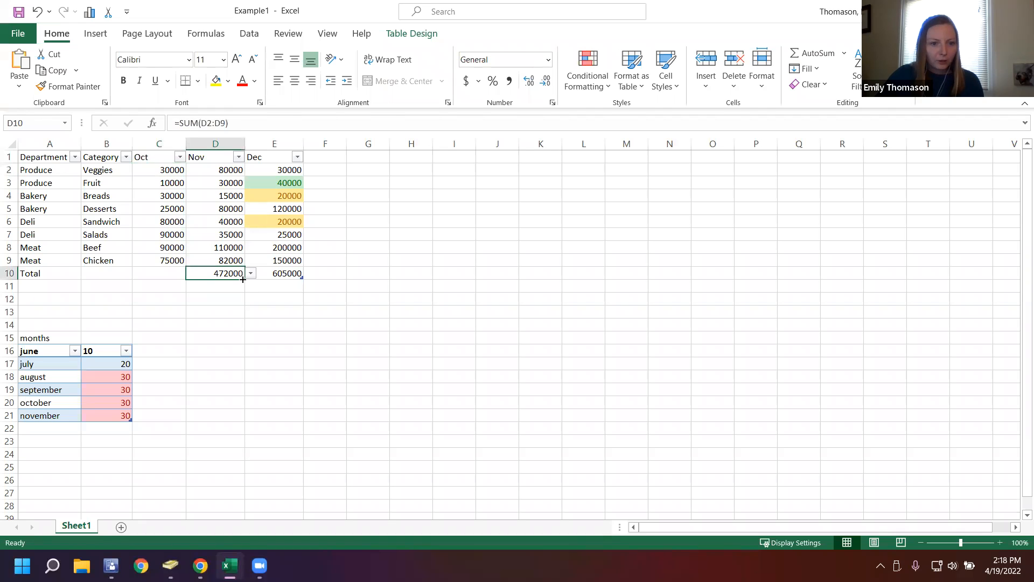
{"action": "right_click", "coordinate": [242, 278]}
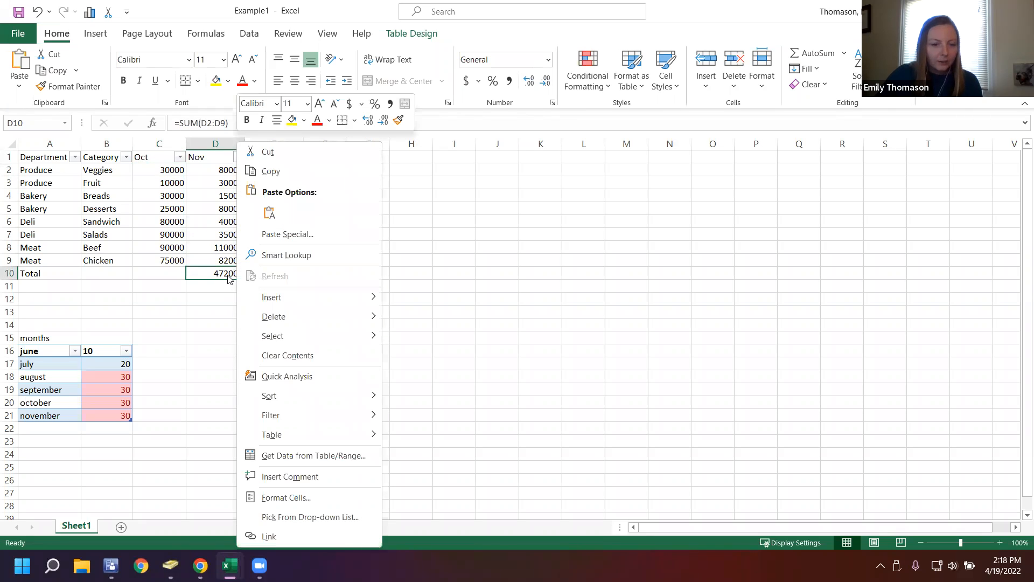
{"action": "left_click", "coordinate": [228, 275]}
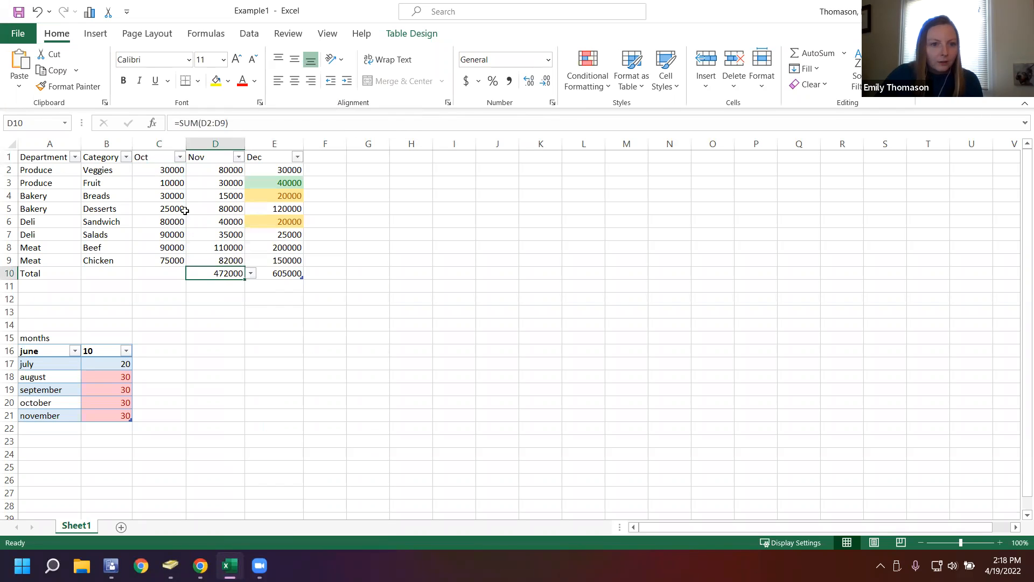
{"action": "left_click", "coordinate": [251, 274]}
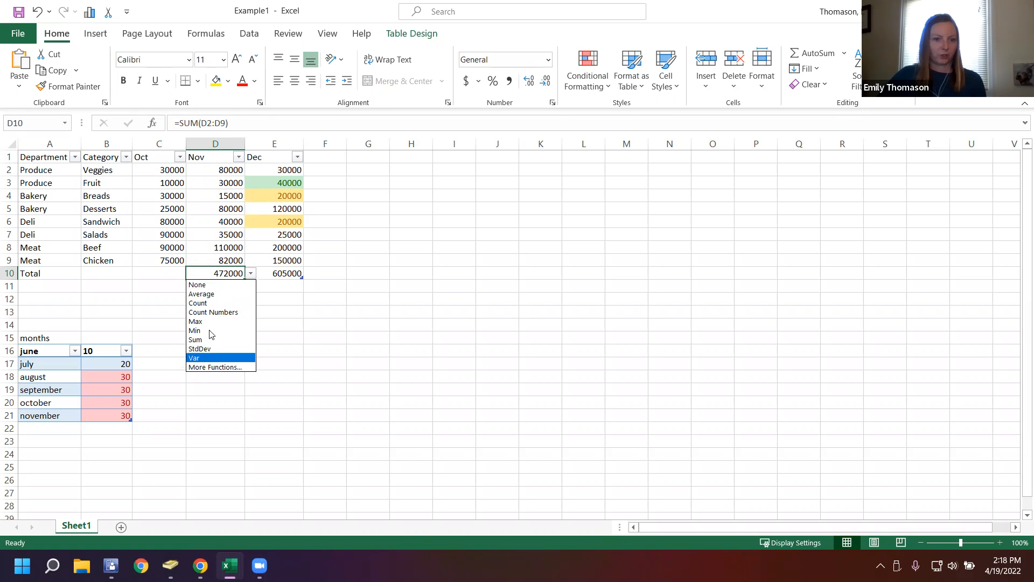
{"action": "left_click", "coordinate": [251, 274]}
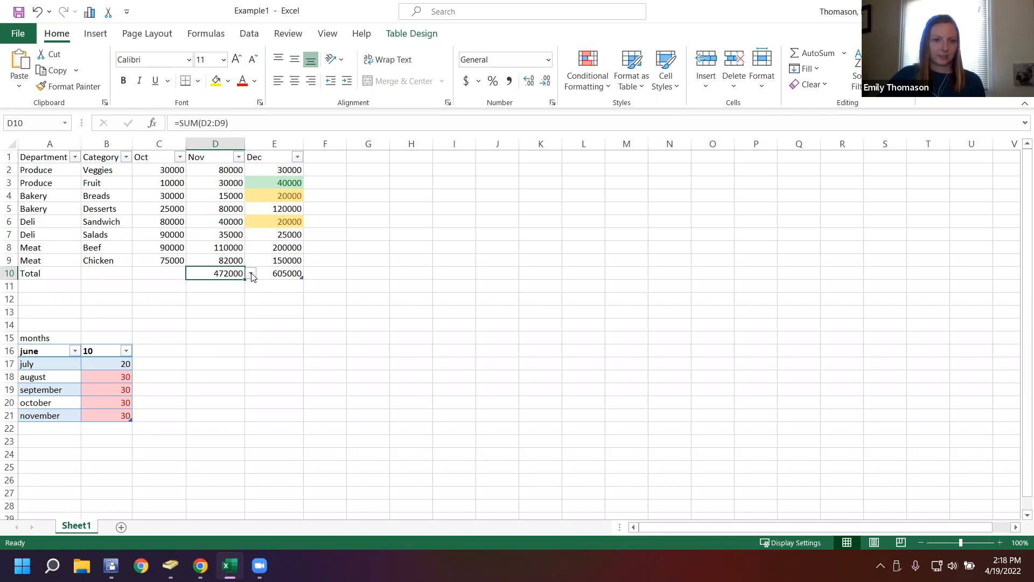
{"action": "left_click", "coordinate": [251, 274]}
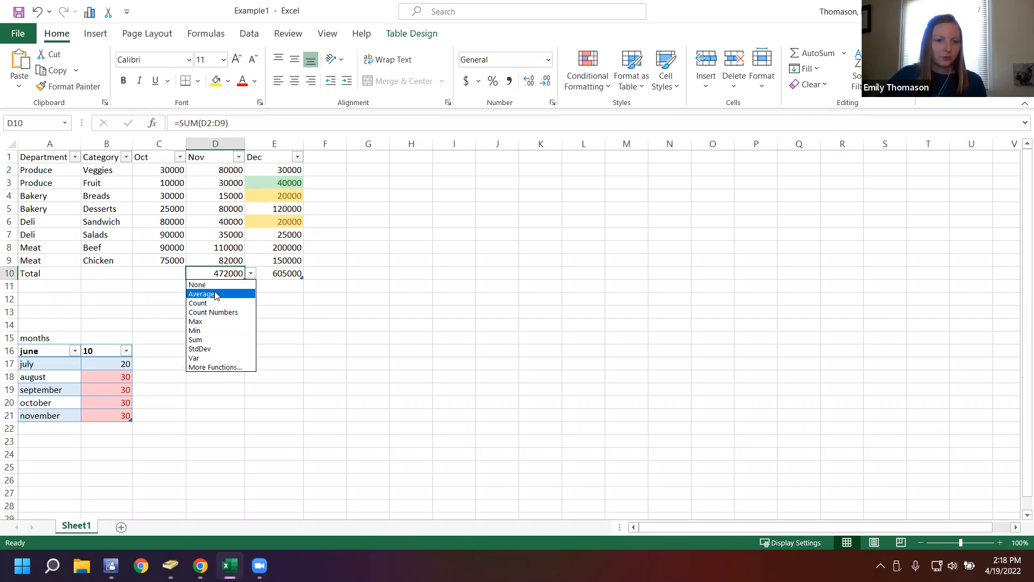
{"action": "left_click", "coordinate": [217, 294]}
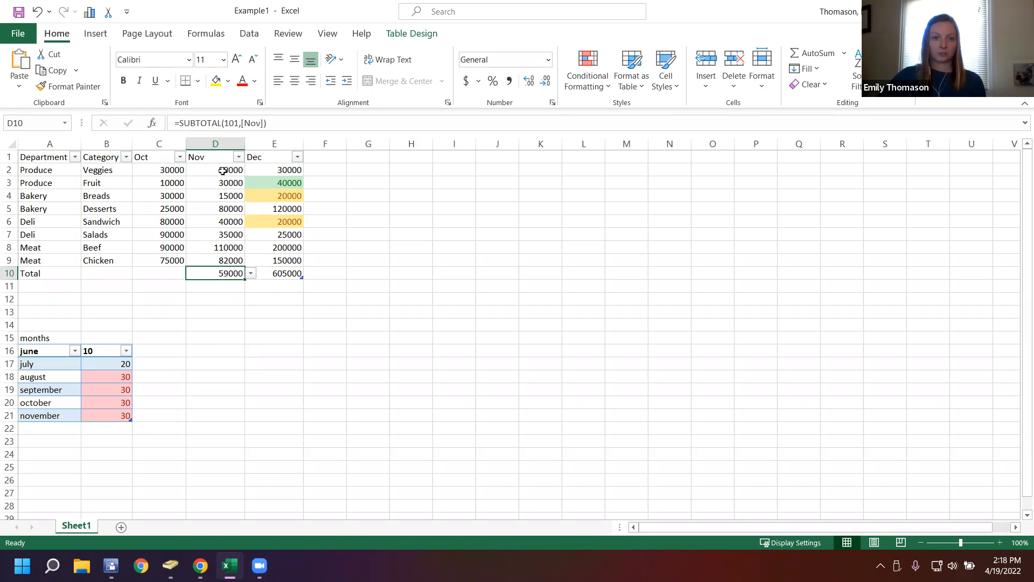
{"action": "left_click", "coordinate": [252, 274]}
{"action": "left_click", "coordinate": [230, 305]}
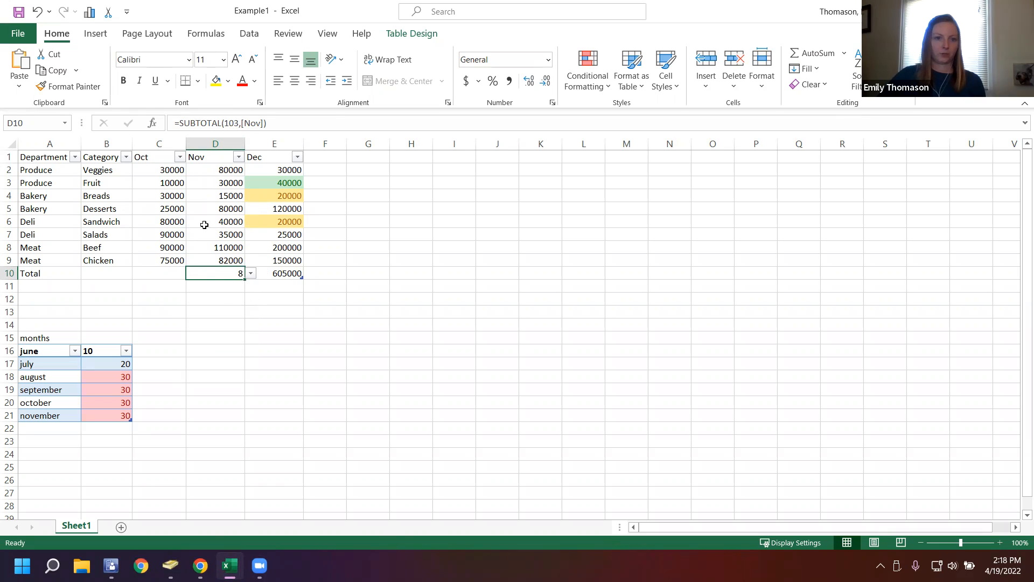
Step: Change the Nov total in cell D10 to Max and finally to Min
{"action": "left_click", "coordinate": [251, 275]}
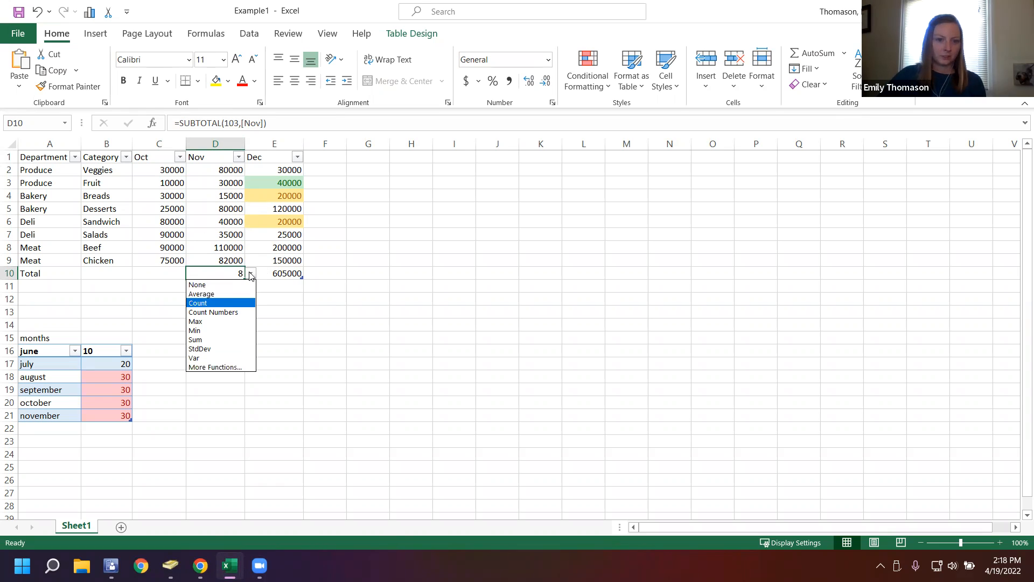
{"action": "left_click", "coordinate": [217, 319]}
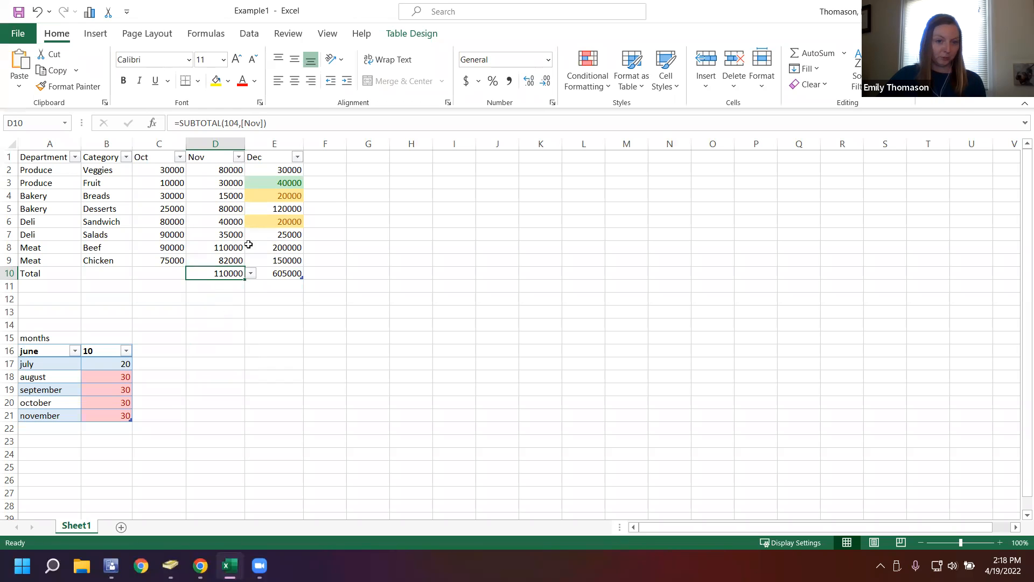
{"action": "left_click", "coordinate": [252, 276]}
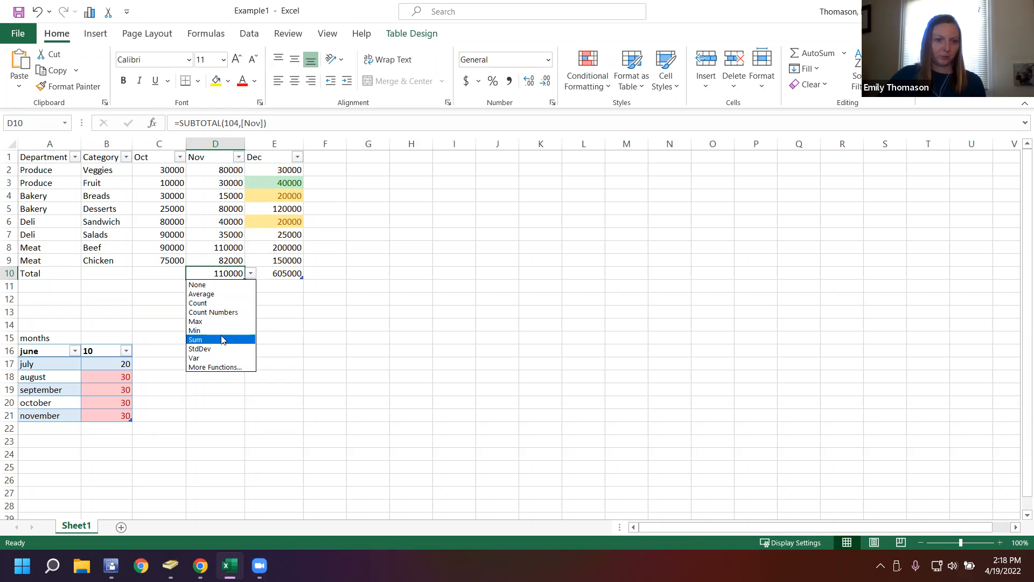
{"action": "left_click", "coordinate": [218, 330]}
Step: Browse the additional functions offered for the Nov total in D10, leaving without inserting one
{"action": "left_click", "coordinate": [250, 275]}
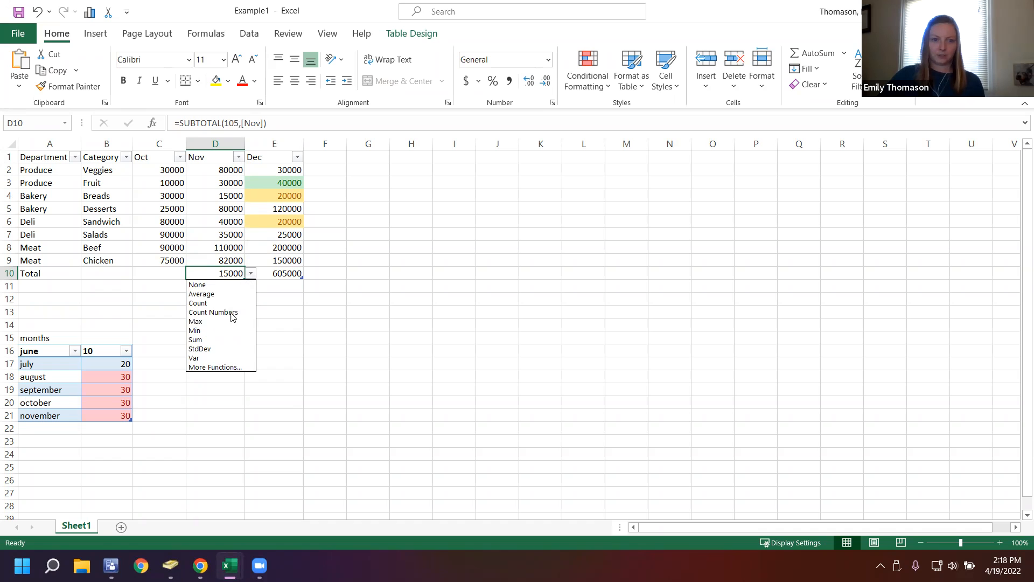
{"action": "left_click", "coordinate": [214, 367]}
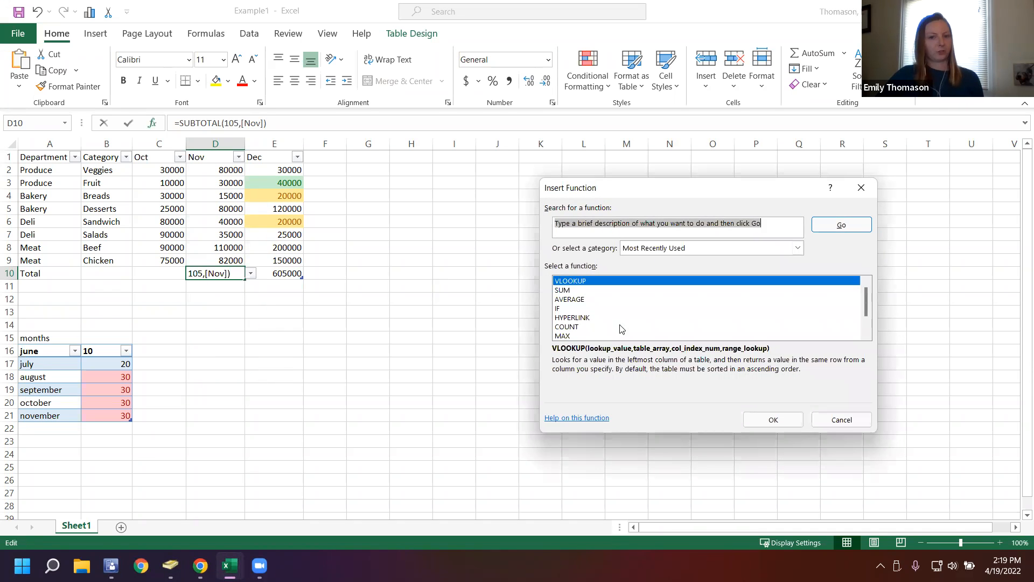
{"action": "scroll", "coordinate": [615, 307], "scroll_direction": "down", "scroll_amount": 1}
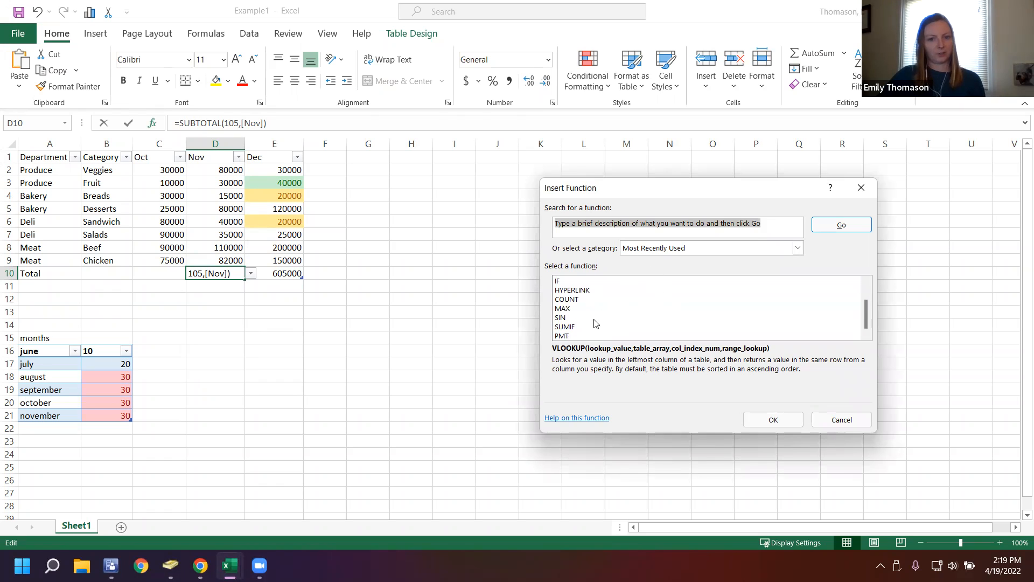
{"action": "scroll", "coordinate": [596, 324], "scroll_direction": "up", "scroll_amount": 1}
{"action": "left_click", "coordinate": [832, 423]}
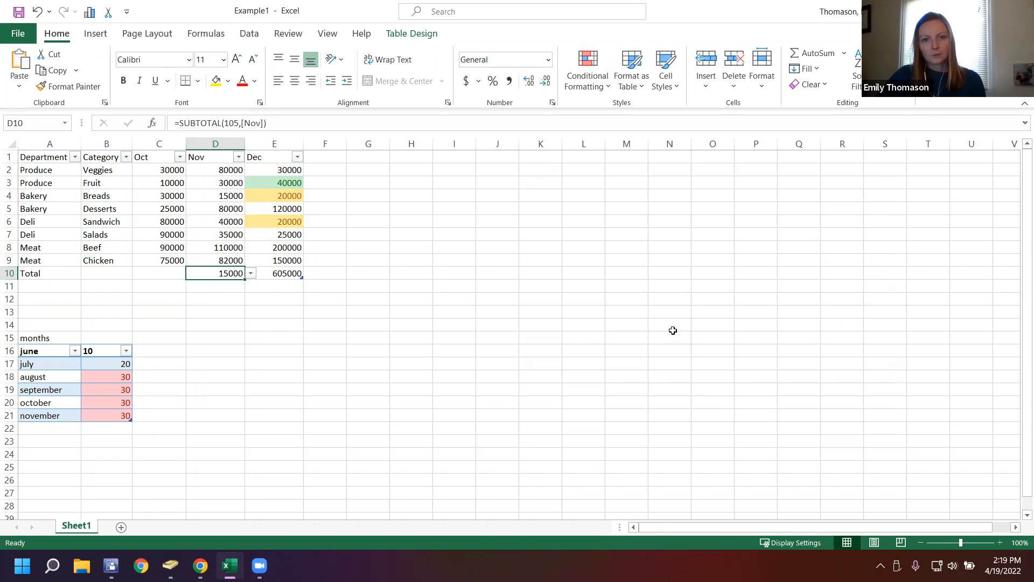
Step: Format the Oct values C2:C9 as Currency
{"action": "left_click", "coordinate": [236, 182]}
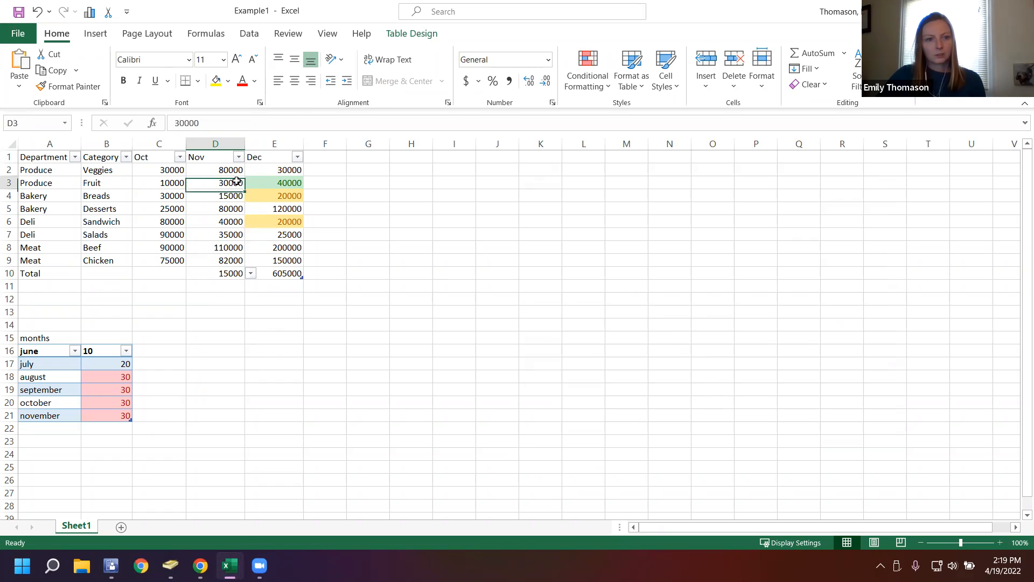
{"action": "left_click", "coordinate": [166, 169]}
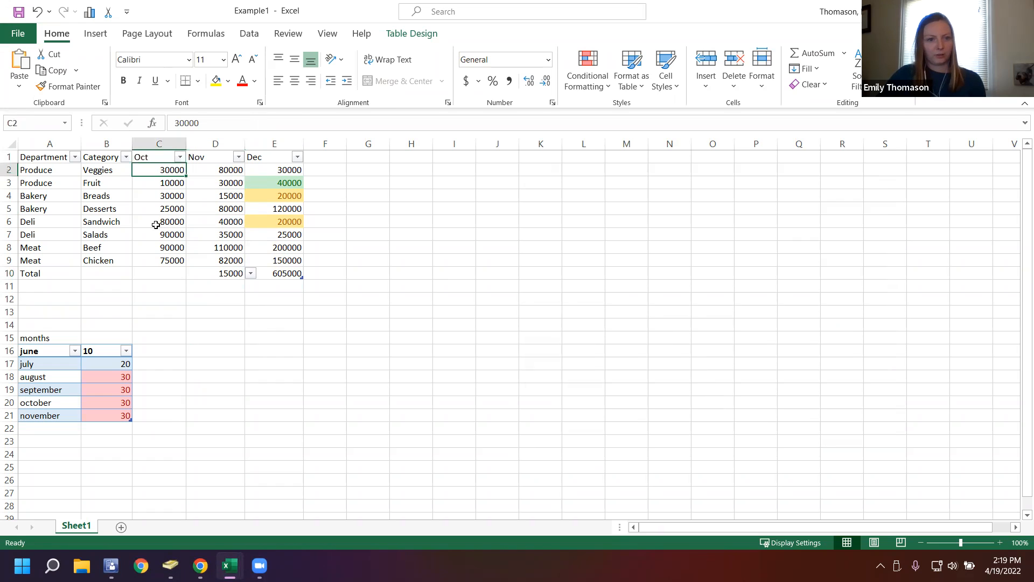
{"action": "left_click", "coordinate": [157, 257], "text": "shift"}
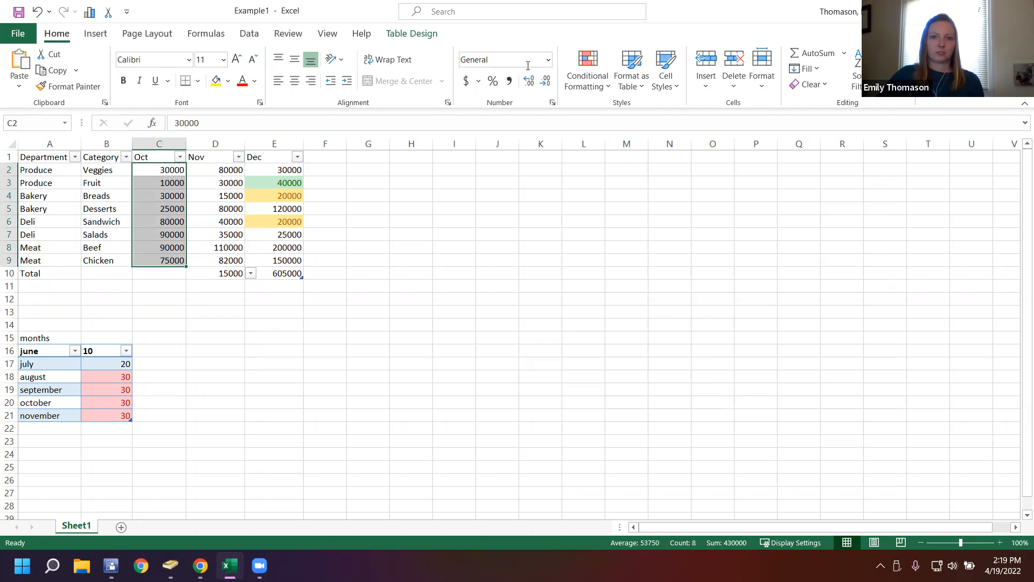
{"action": "left_click", "coordinate": [547, 62]}
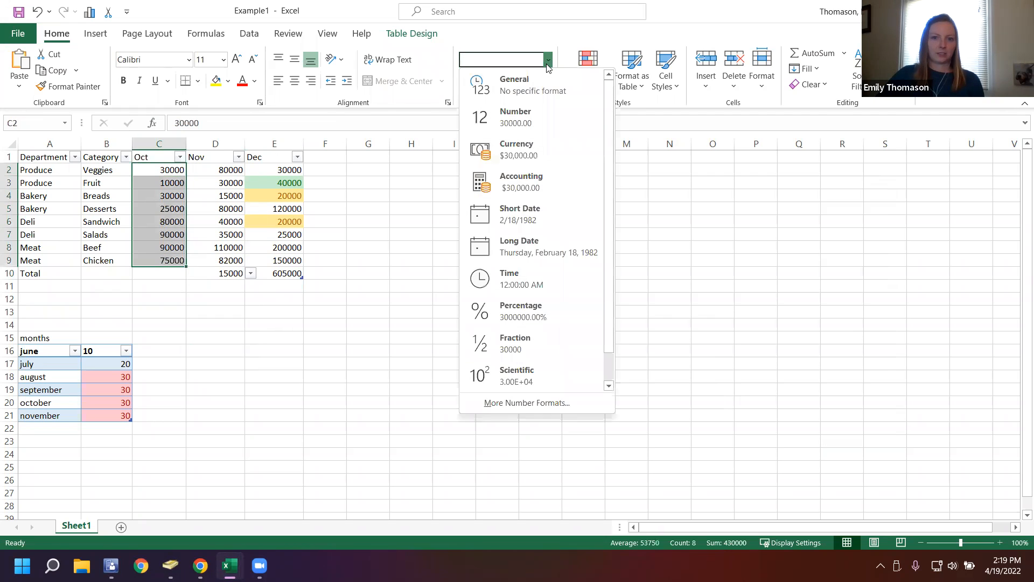
{"action": "left_click", "coordinate": [523, 146]}
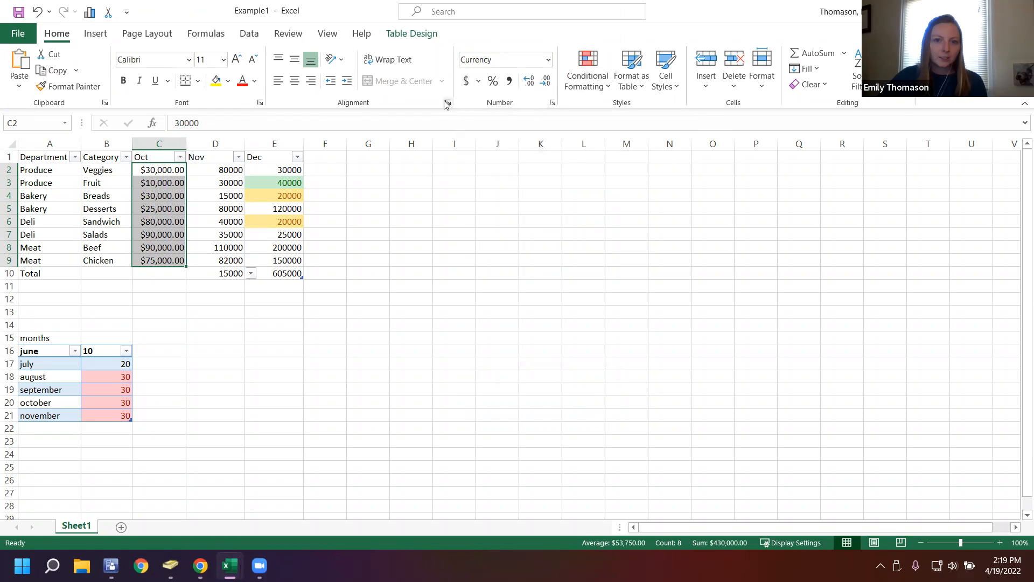
Step: Examine the detailed number, font and alignment formatting options for the Oct values, leaving them unchanged
{"action": "left_click", "coordinate": [552, 103]}
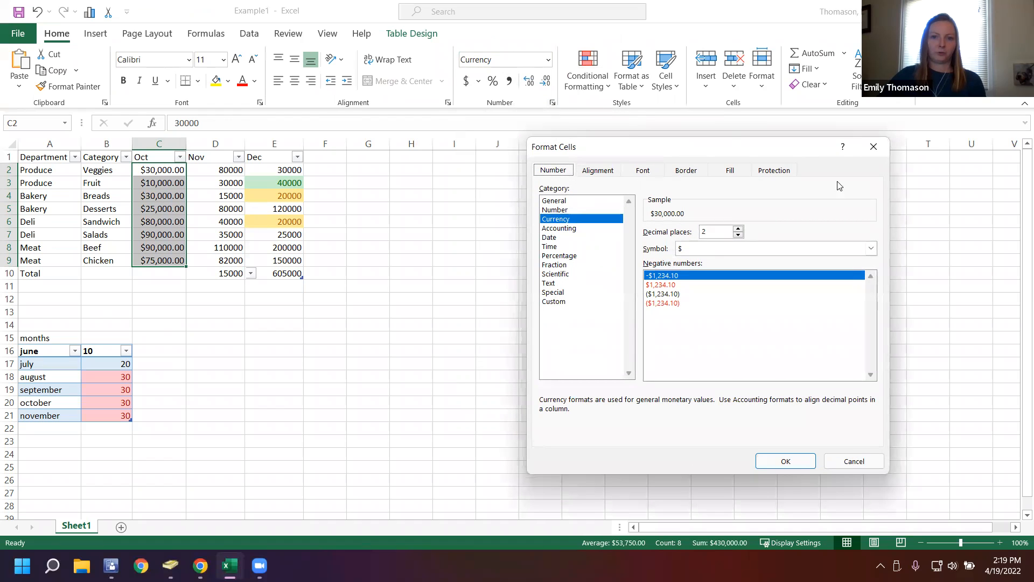
{"action": "left_click", "coordinate": [640, 173]}
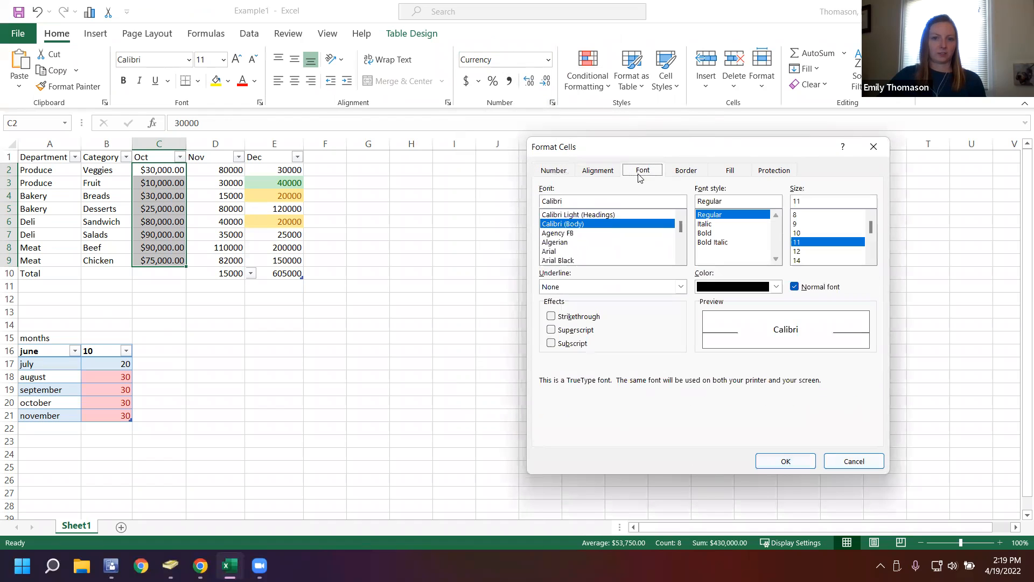
{"action": "left_click", "coordinate": [598, 175]}
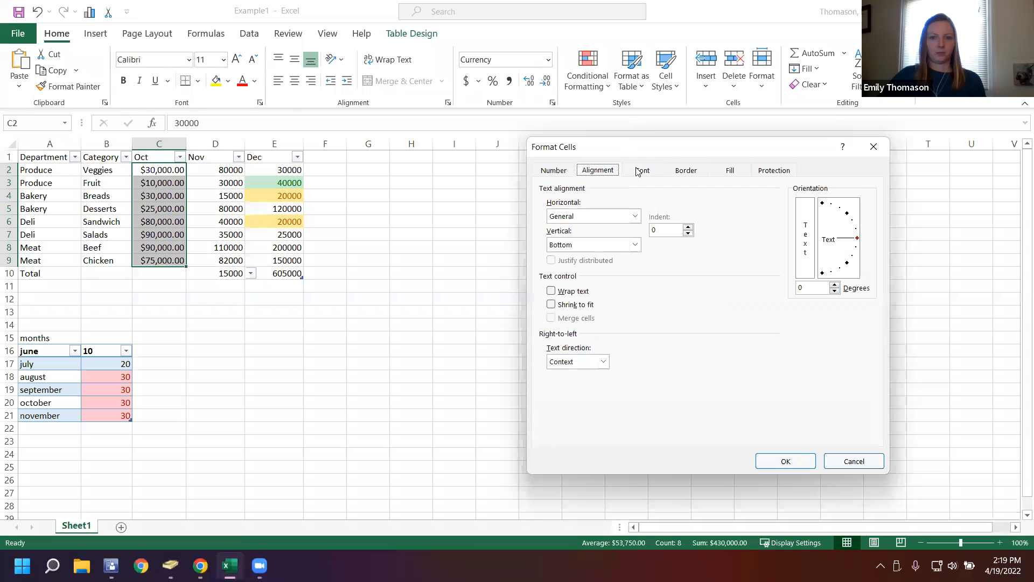
{"action": "left_click", "coordinate": [877, 146]}
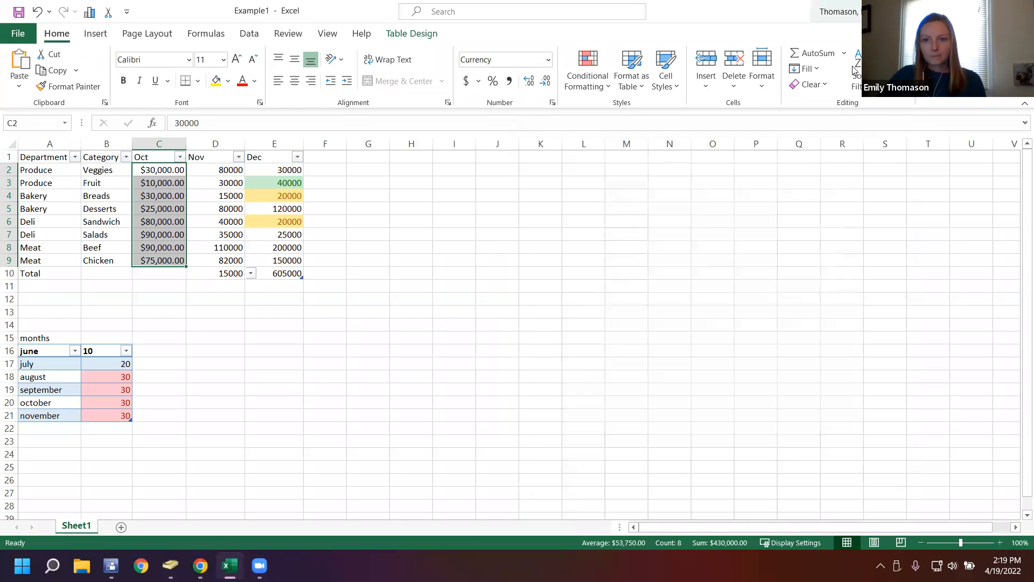
{"action": "left_click", "coordinate": [424, 242]}
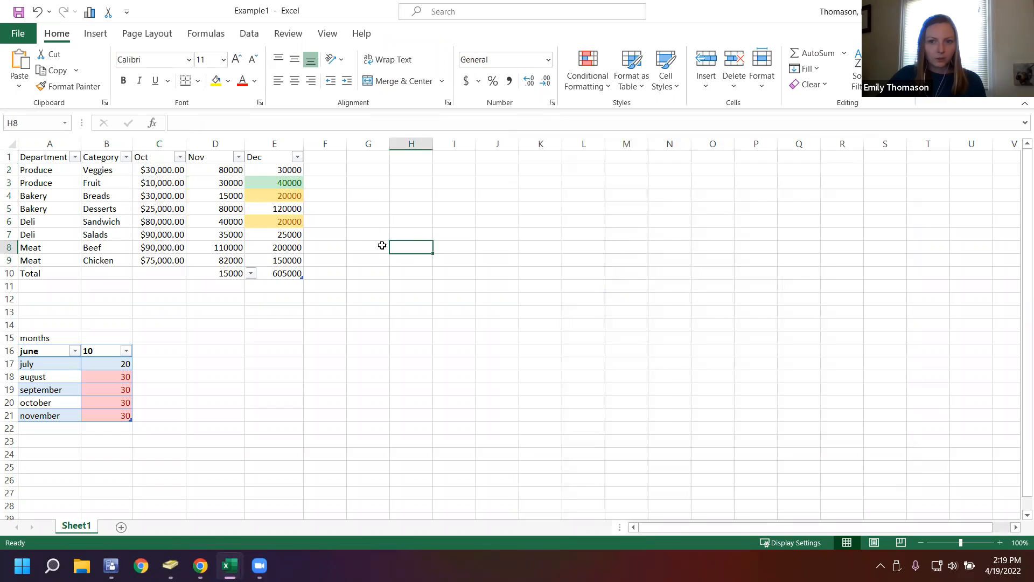
Step: Search the worksheet for all cells containing "meat", inspect the matches in the Department column, and close the search
{"action": "left_click", "coordinate": [192, 182]}
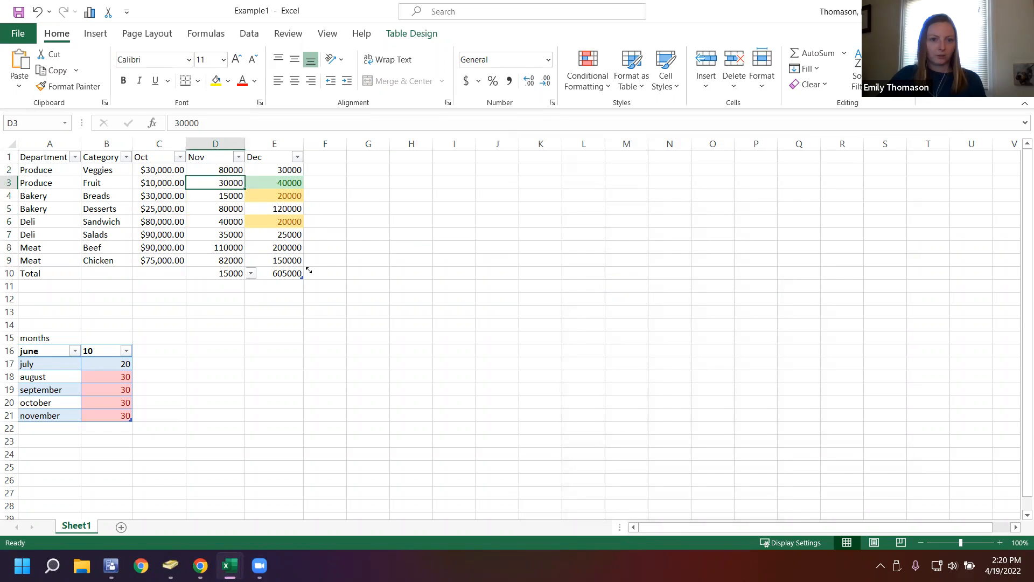
{"action": "left_click", "coordinate": [139, 217]}
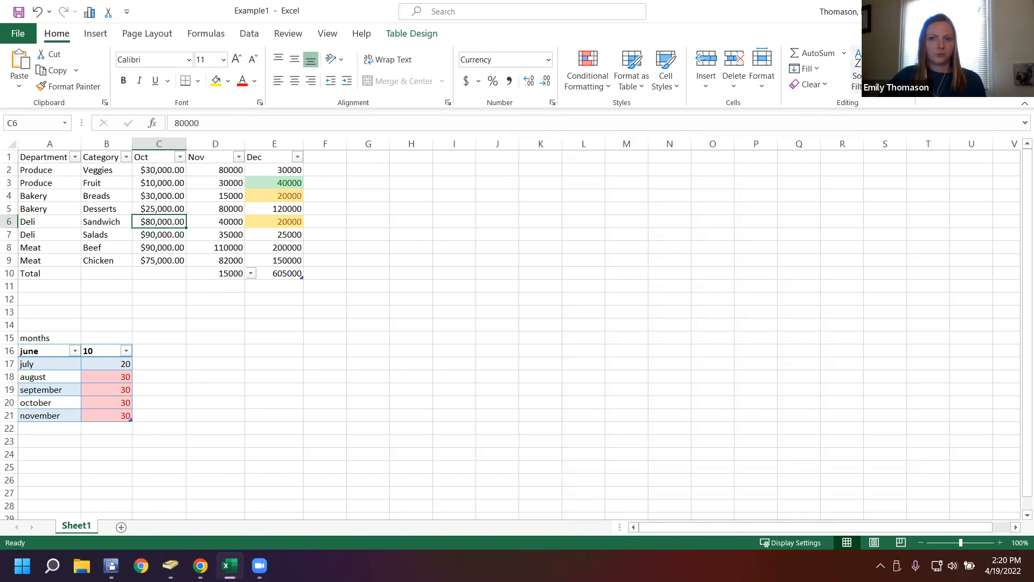
{"action": "left_click", "coordinate": [897, 75]}
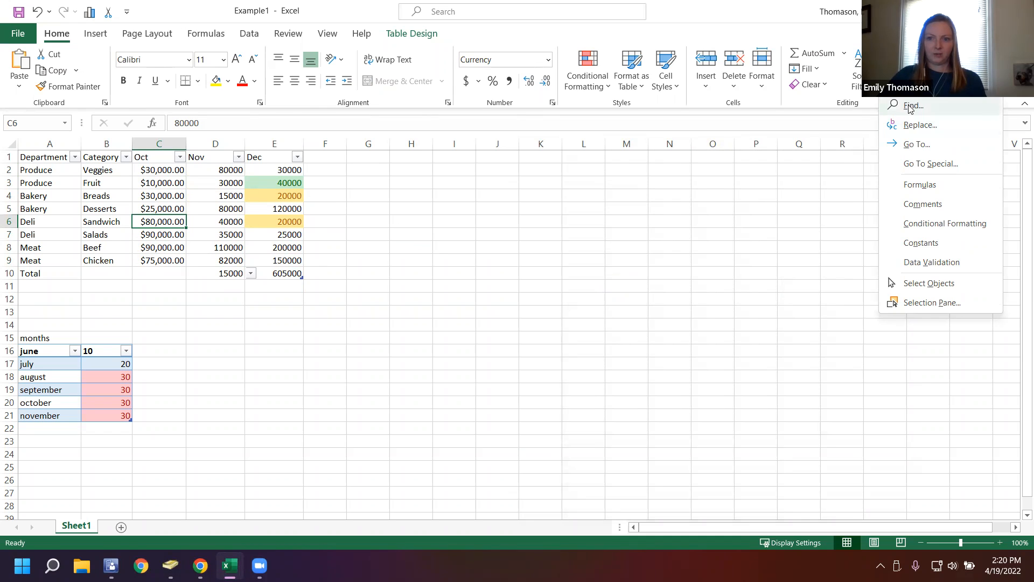
{"action": "left_click", "coordinate": [914, 105]}
{"action": "left_click", "coordinate": [872, 273]}
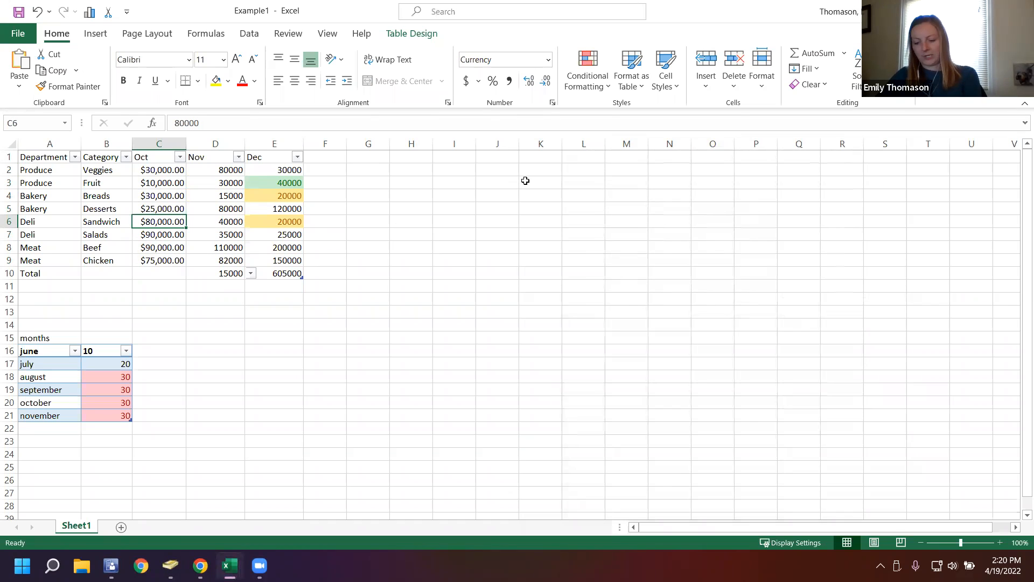
{"action": "key", "text": "ctrl+f"}
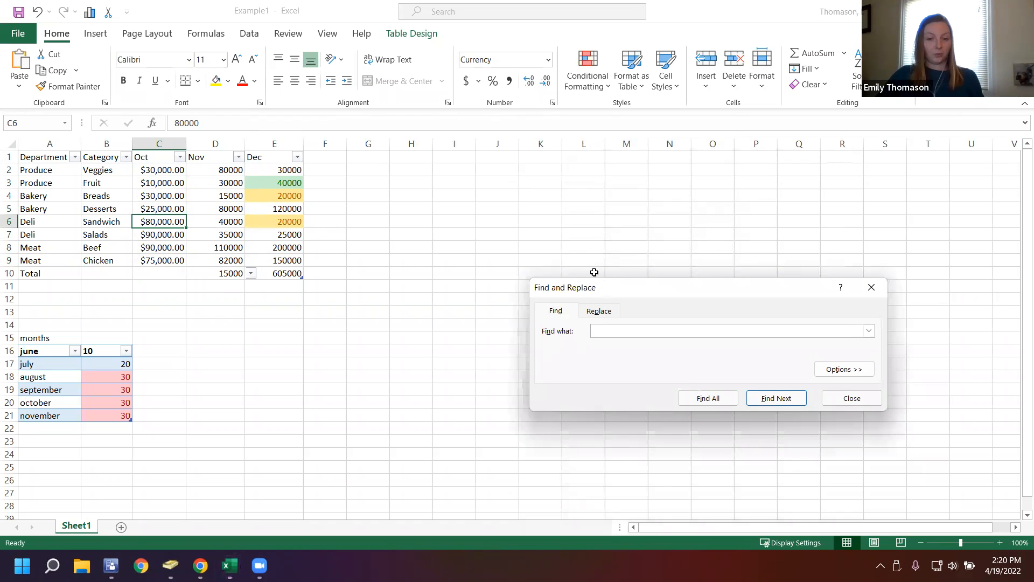
{"action": "left_click_drag", "start_coordinate": [592, 291], "coordinate": [585, 220]}
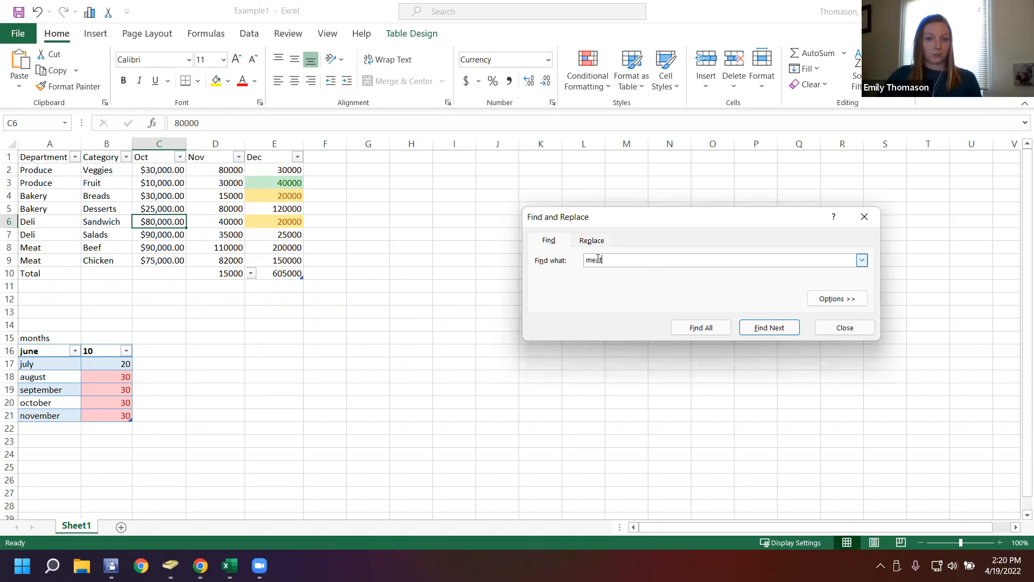
{"action": "left_click", "coordinate": [718, 329]}
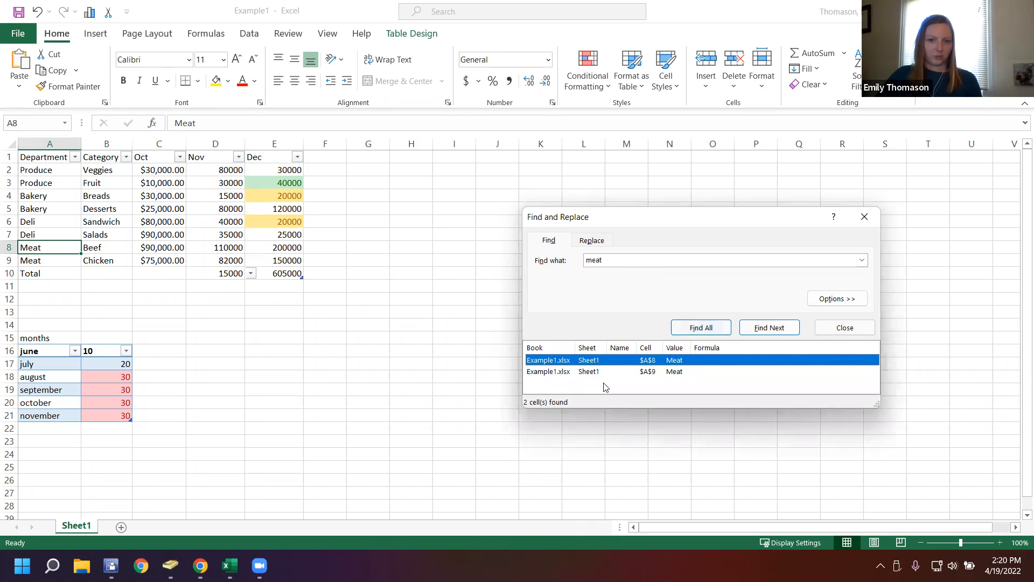
{"action": "left_click", "coordinate": [761, 330]}
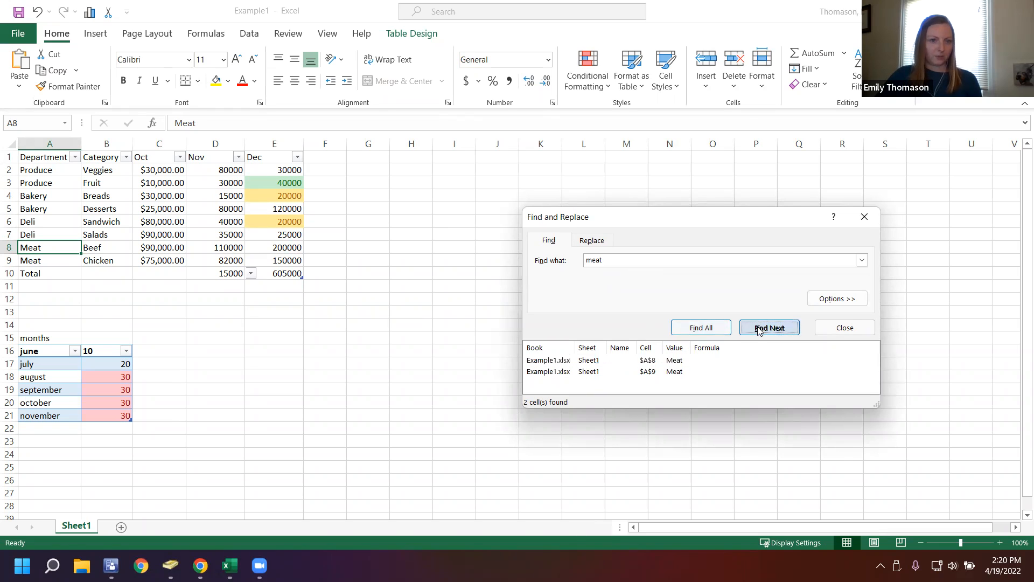
{"action": "left_click", "coordinate": [46, 239]}
{"action": "left_click", "coordinate": [43, 261]}
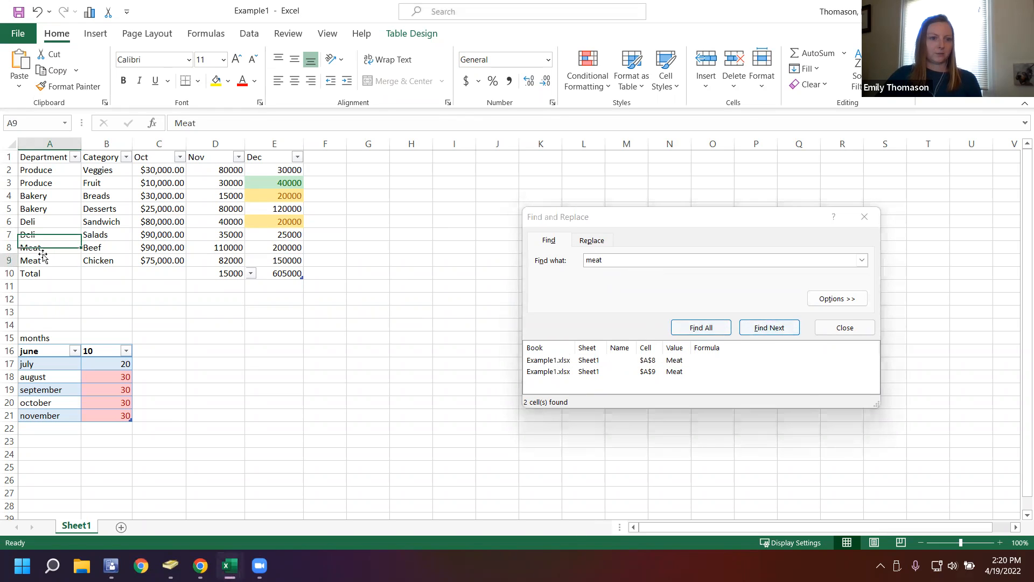
{"action": "left_click", "coordinate": [864, 217]}
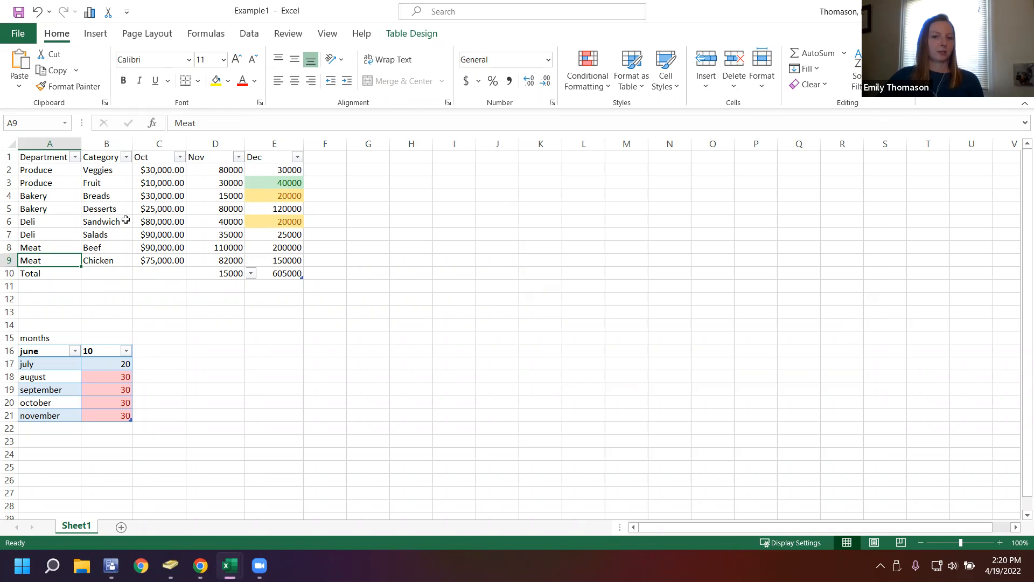
Step: Bring up the insertion commands and select the empty cell D17 beside the months table
{"action": "left_click", "coordinate": [94, 34]}
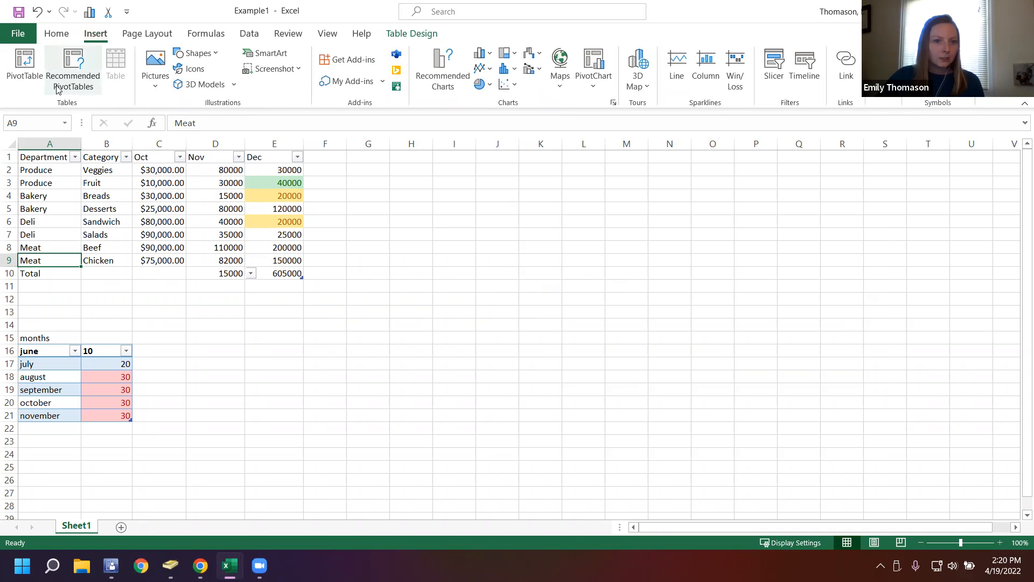
{"action": "left_click", "coordinate": [75, 392]}
{"action": "left_click", "coordinate": [42, 360]}
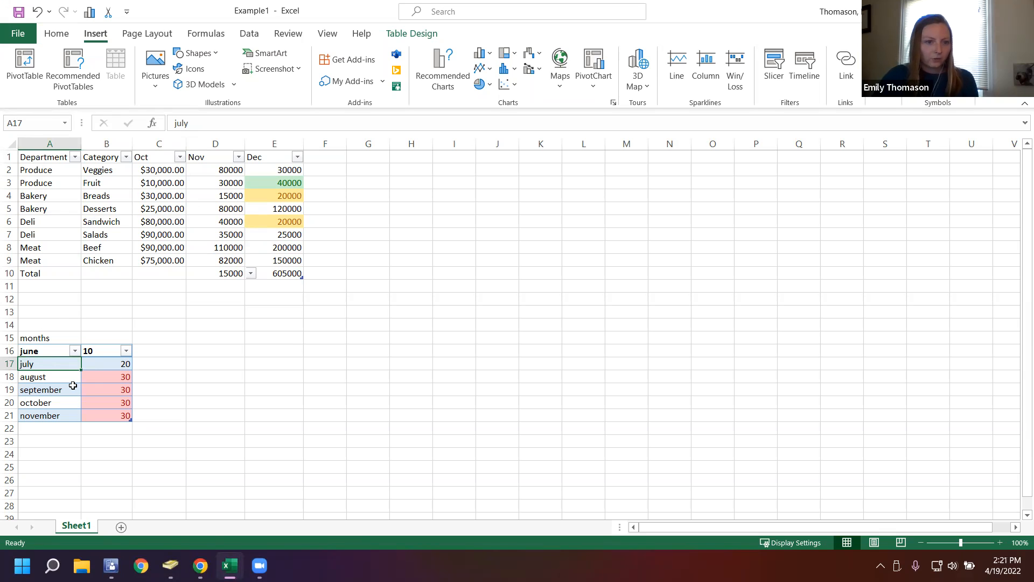
{"action": "left_click", "coordinate": [205, 385]}
{"action": "left_click", "coordinate": [209, 364]}
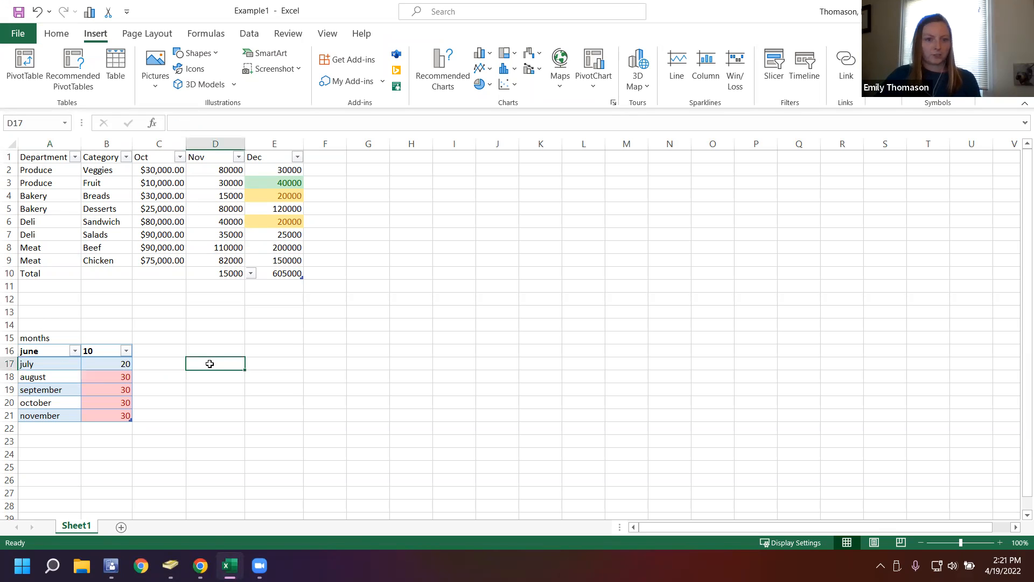
Step: Bring up the recommended charts for the department sales data in A2:E9, keeping the data in view
{"action": "left_click", "coordinate": [23, 170]}
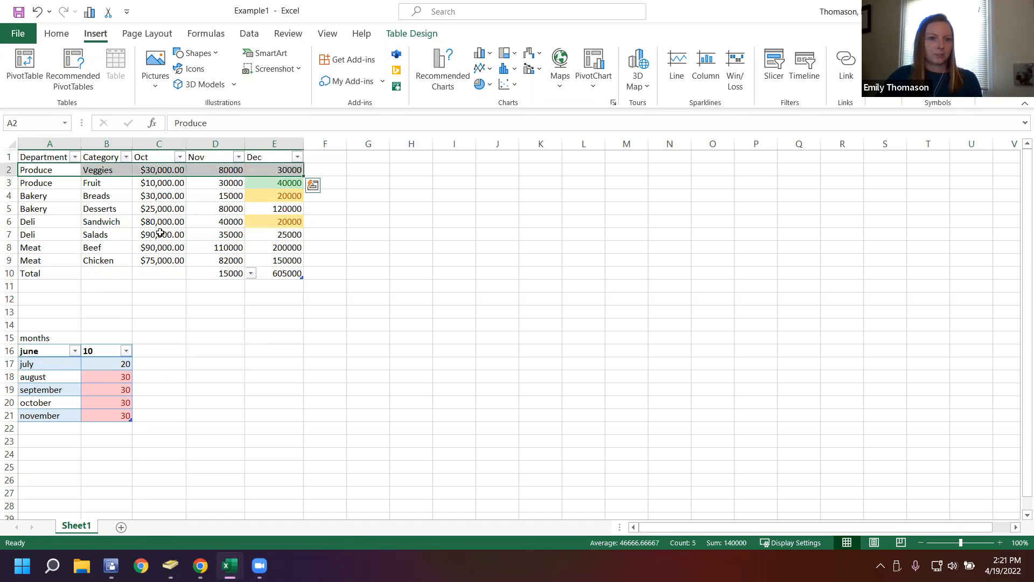
{"action": "left_click", "coordinate": [278, 262], "text": "shift"}
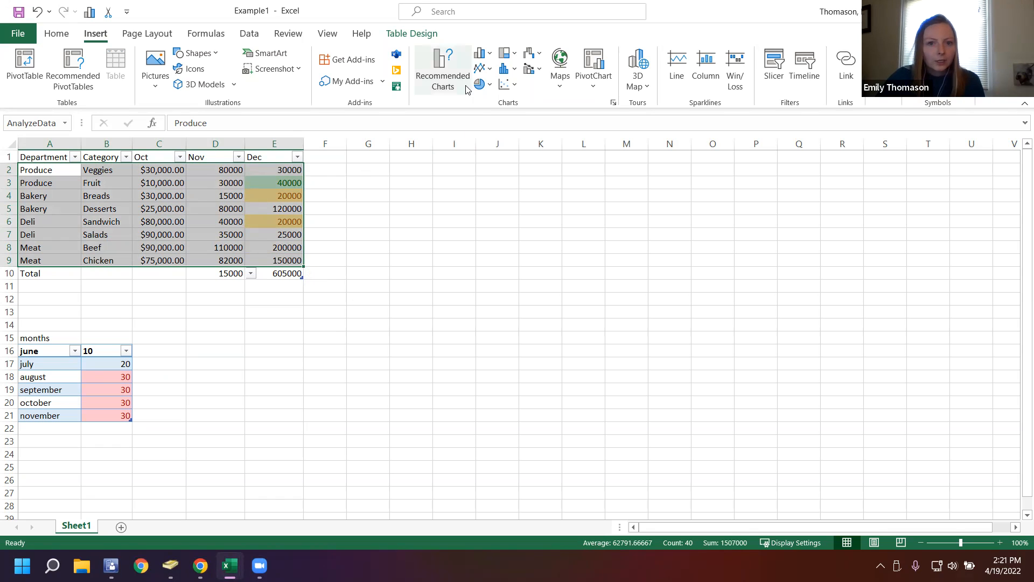
{"action": "left_click", "coordinate": [449, 87]}
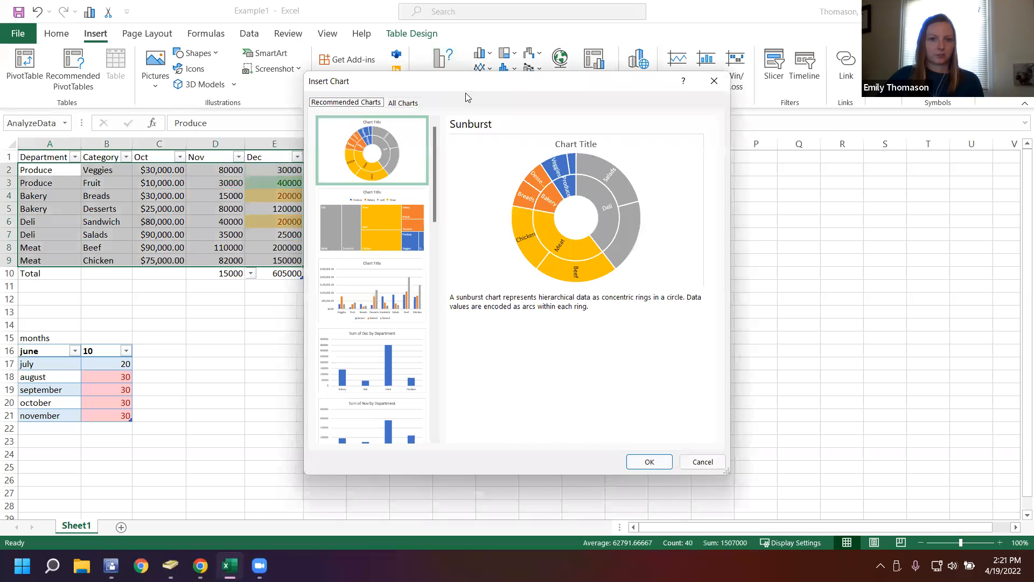
{"action": "left_click_drag", "start_coordinate": [466, 82], "coordinate": [726, 71]}
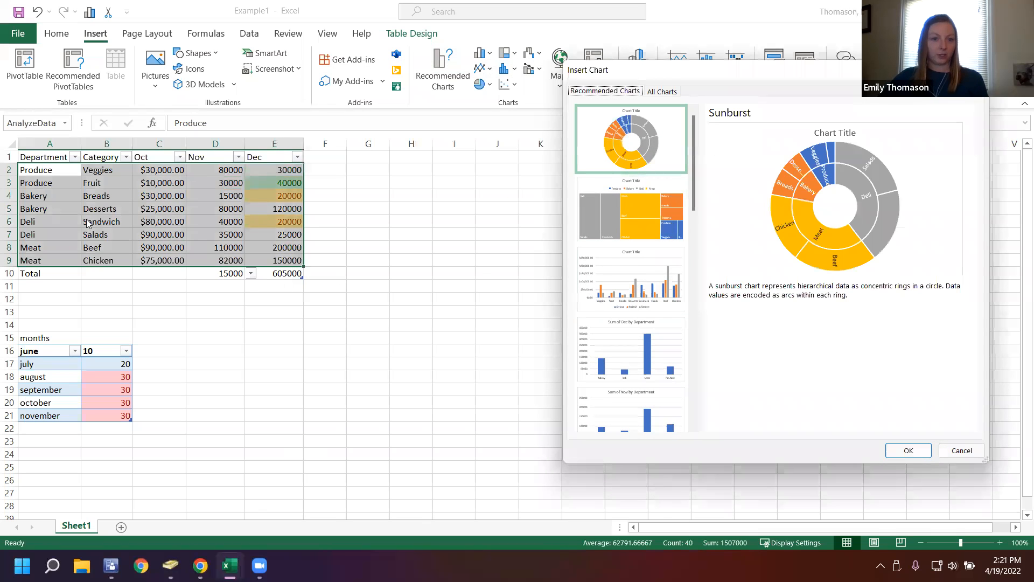
Step: Compare the recommended column charts and insert the clustered column chart "Sum of Oct by Department"
{"action": "left_click", "coordinate": [619, 348]}
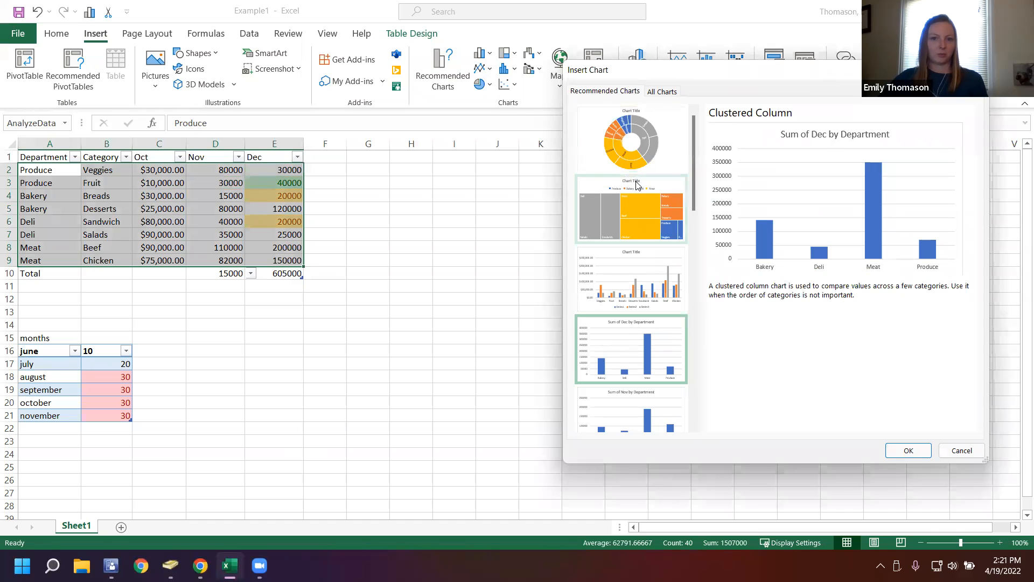
{"action": "left_click", "coordinate": [627, 292]}
{"action": "left_click", "coordinate": [635, 355]}
{"action": "left_click", "coordinate": [618, 412]}
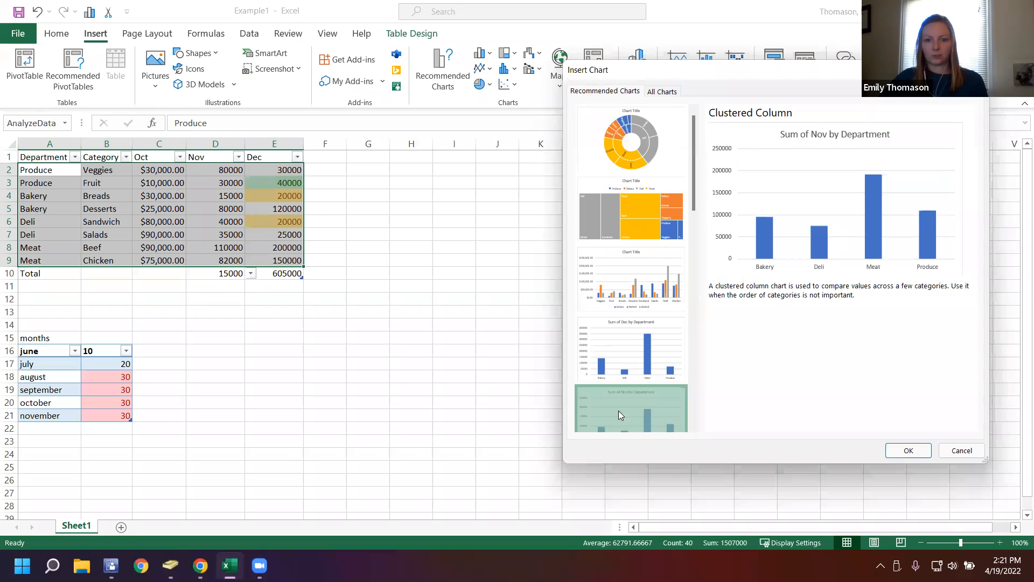
{"action": "scroll", "coordinate": [621, 415], "scroll_direction": "down", "scroll_amount": 3}
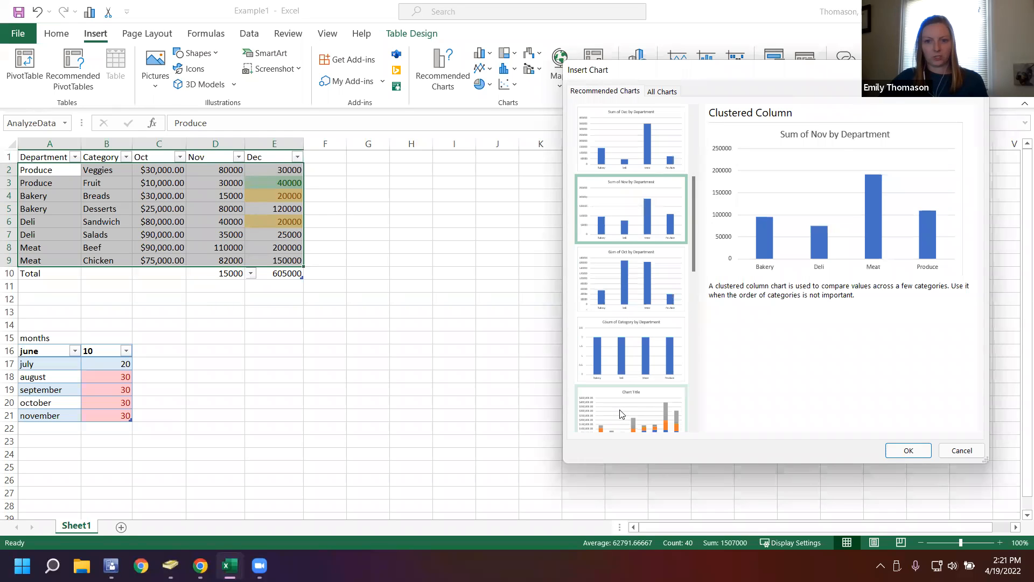
{"action": "left_click", "coordinate": [598, 286]}
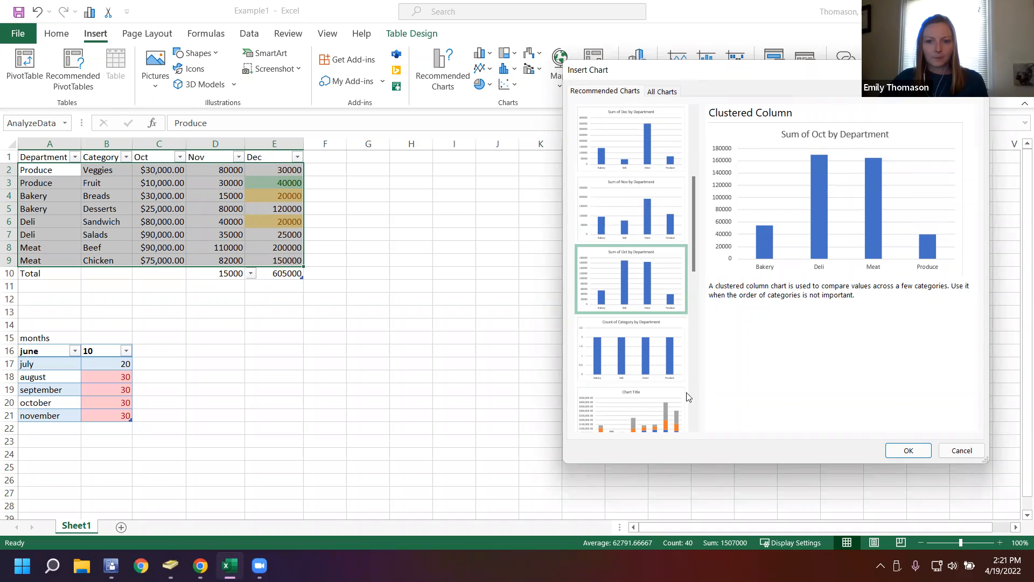
{"action": "left_click", "coordinate": [901, 451]}
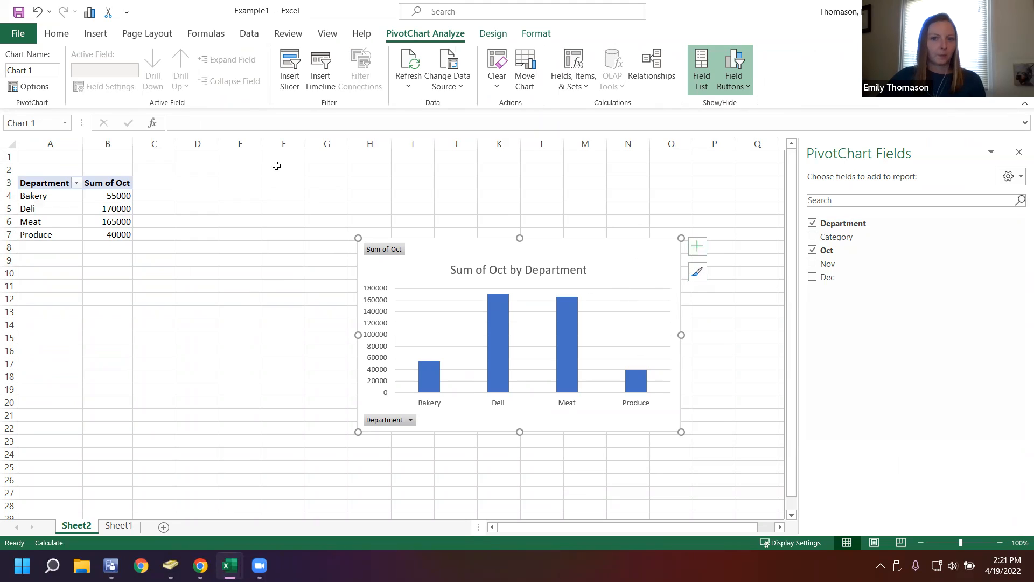
Step: Undo the chart insertion and the currency formatting of the Oct values
{"action": "left_click", "coordinate": [37, 12]}
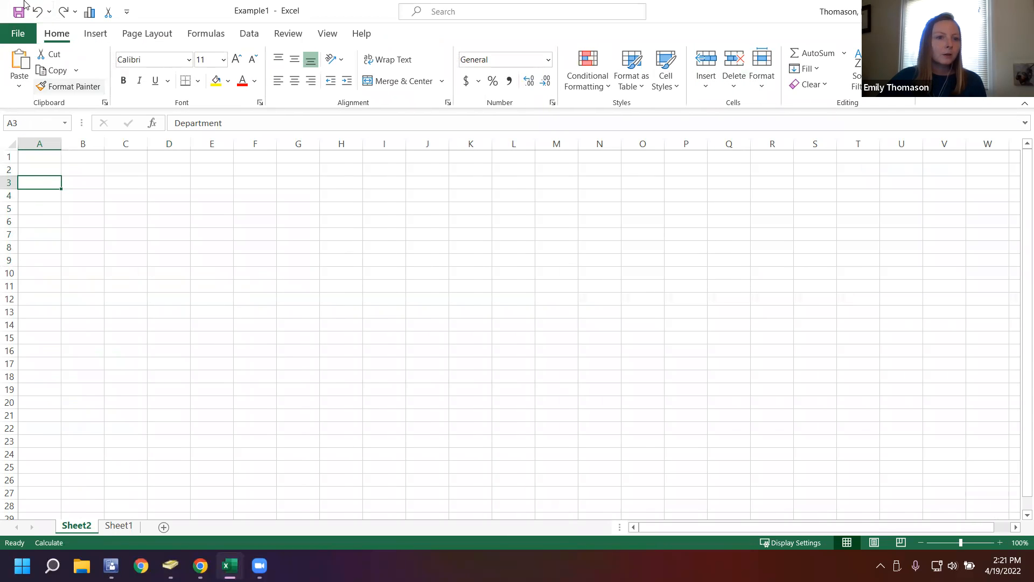
{"action": "left_click", "coordinate": [33, 12]}
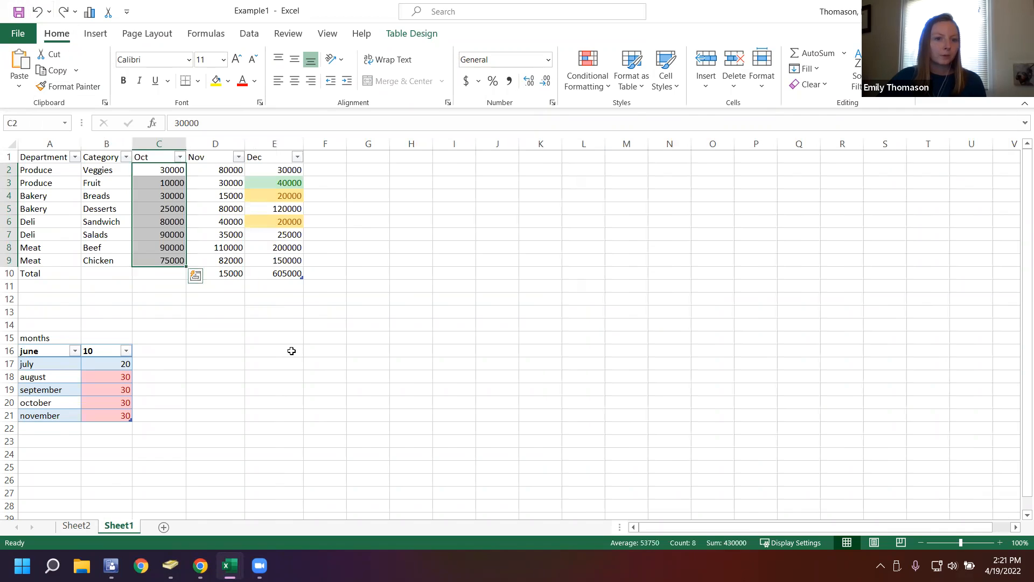
{"action": "left_click", "coordinate": [291, 349]}
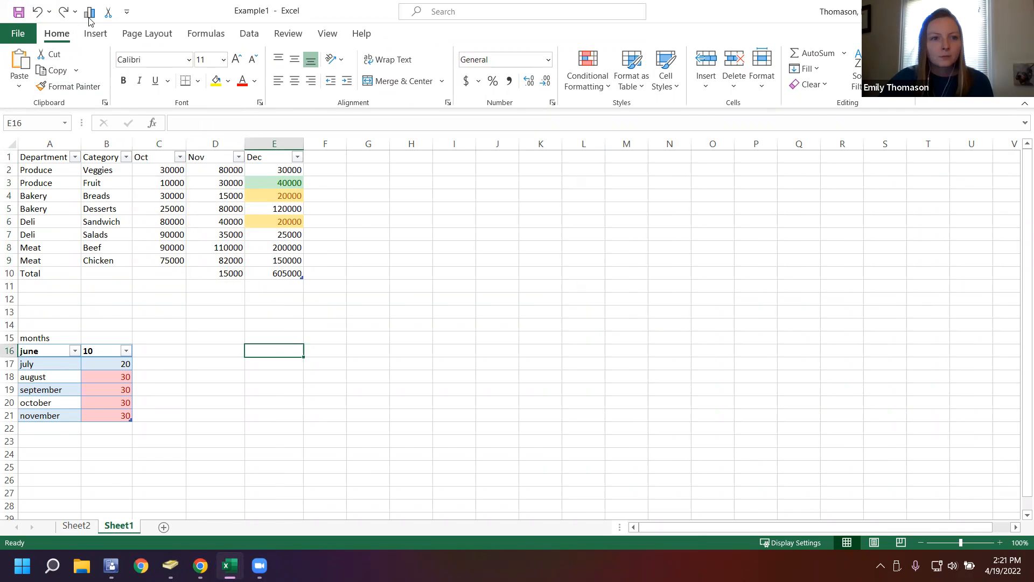
Step: Set the range A1:E22 on Sheet1 as the print area
{"action": "left_click", "coordinate": [95, 34]}
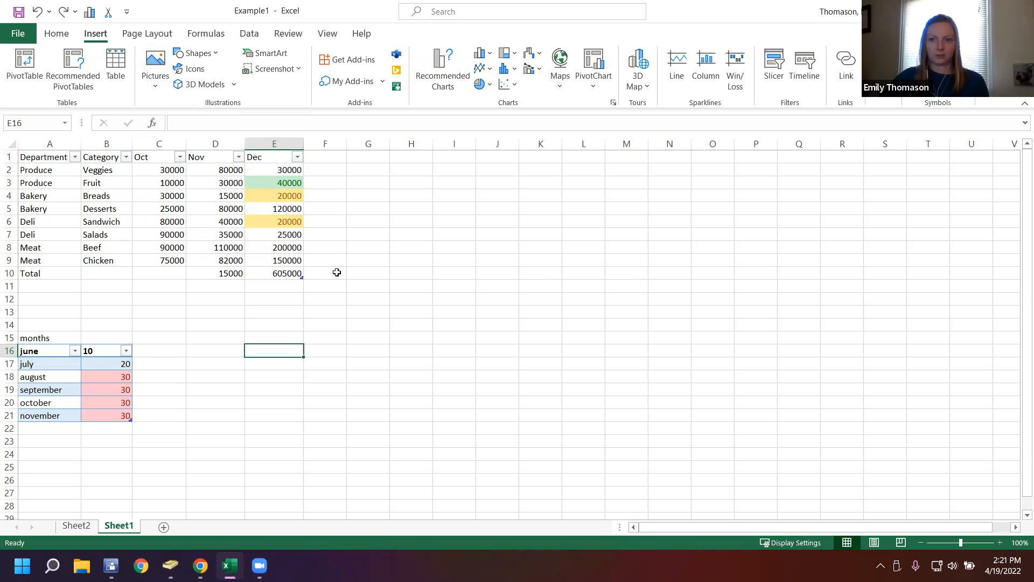
{"action": "left_click", "coordinate": [140, 33]}
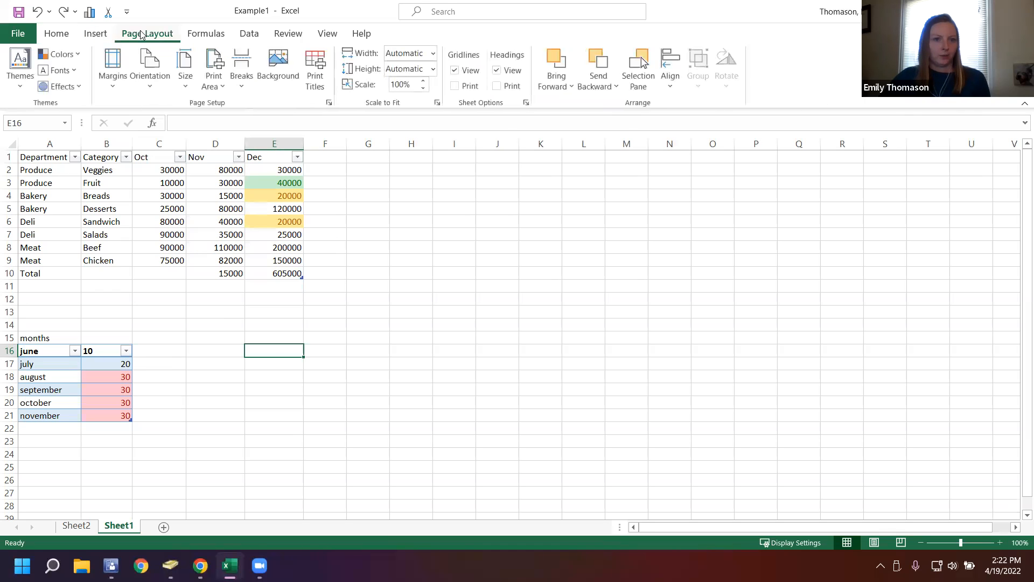
{"action": "left_click", "coordinate": [25, 156]}
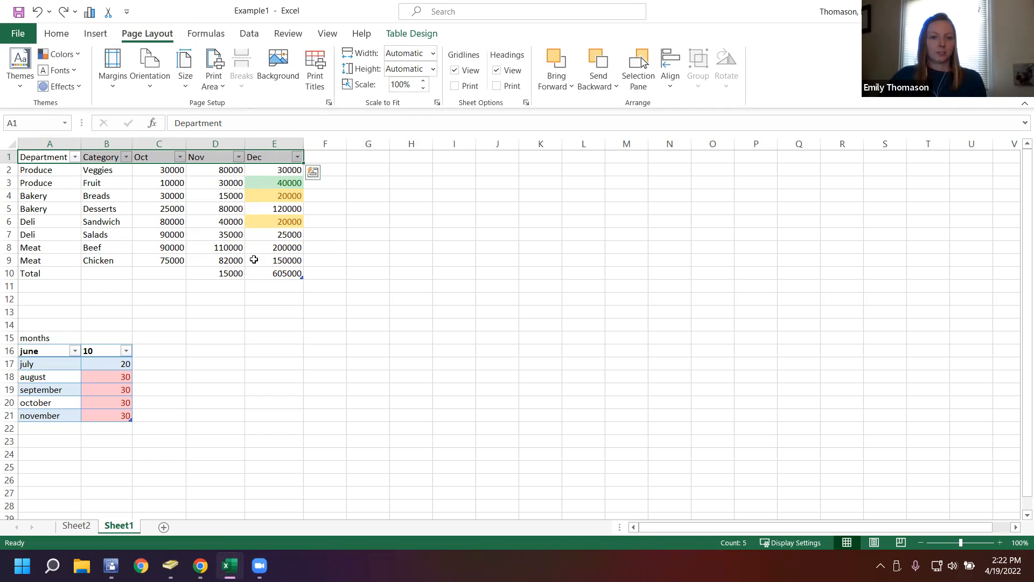
{"action": "left_click", "coordinate": [280, 426], "text": "shift"}
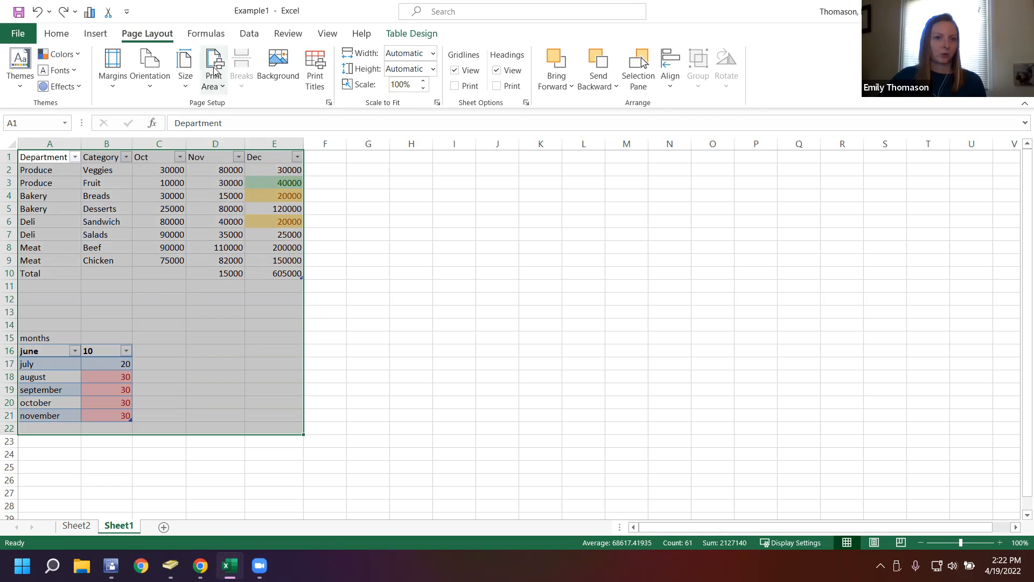
{"action": "left_click", "coordinate": [213, 80]}
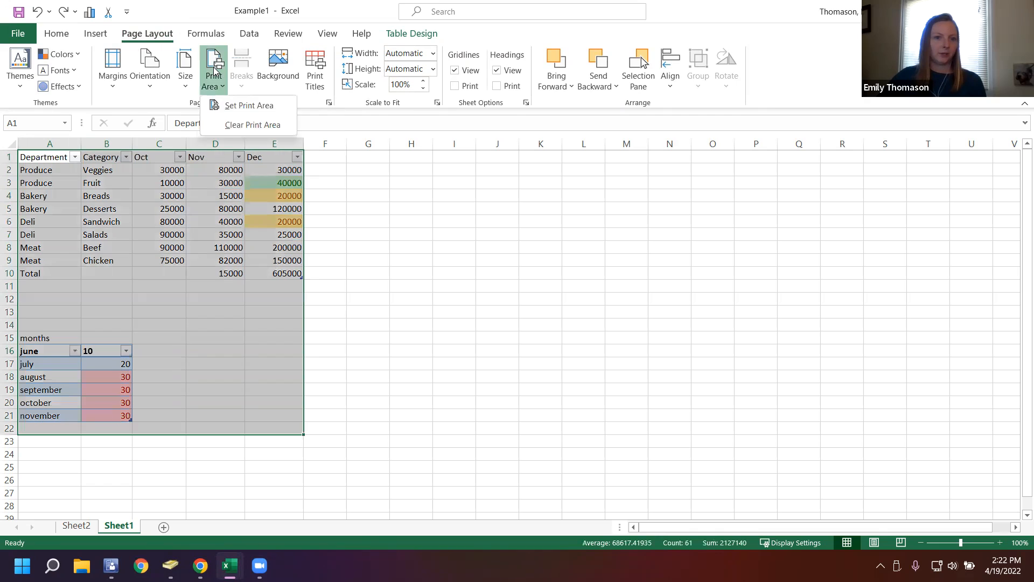
{"action": "left_click", "coordinate": [233, 107]}
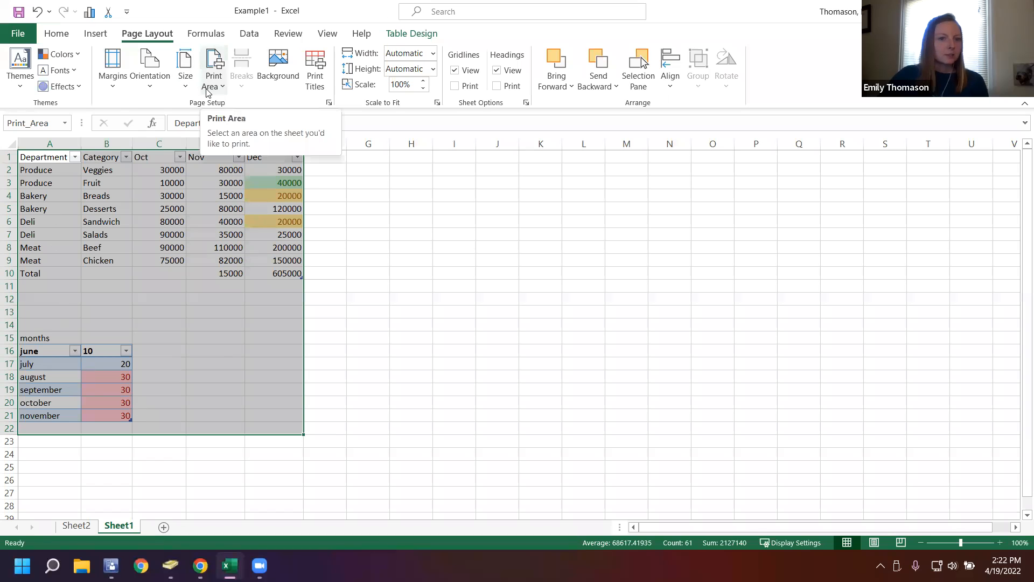
Step: Check the print preview of the print area, return to the sheet, and review the margin presets
{"action": "left_click", "coordinate": [17, 34]}
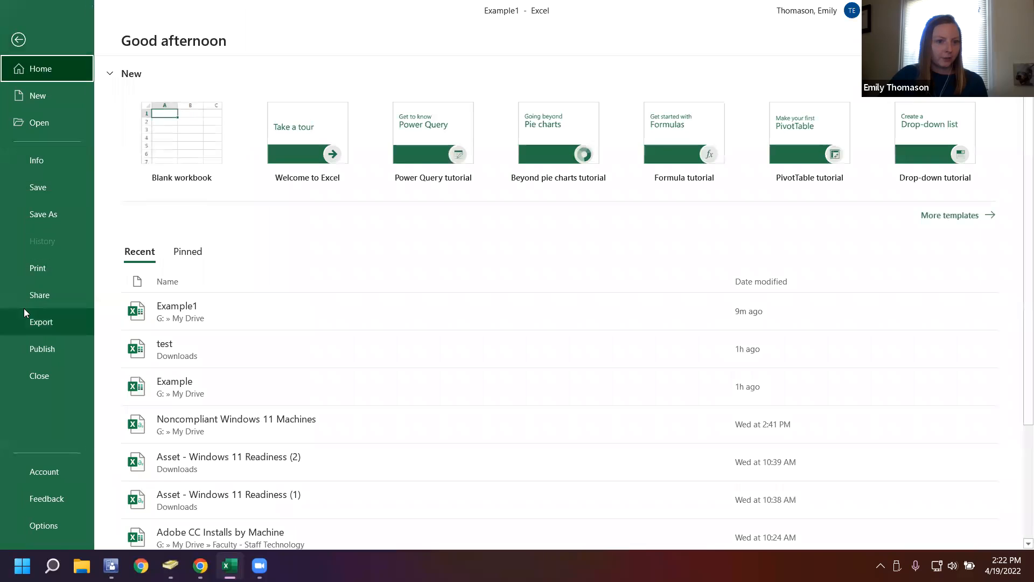
{"action": "left_click", "coordinate": [34, 272]}
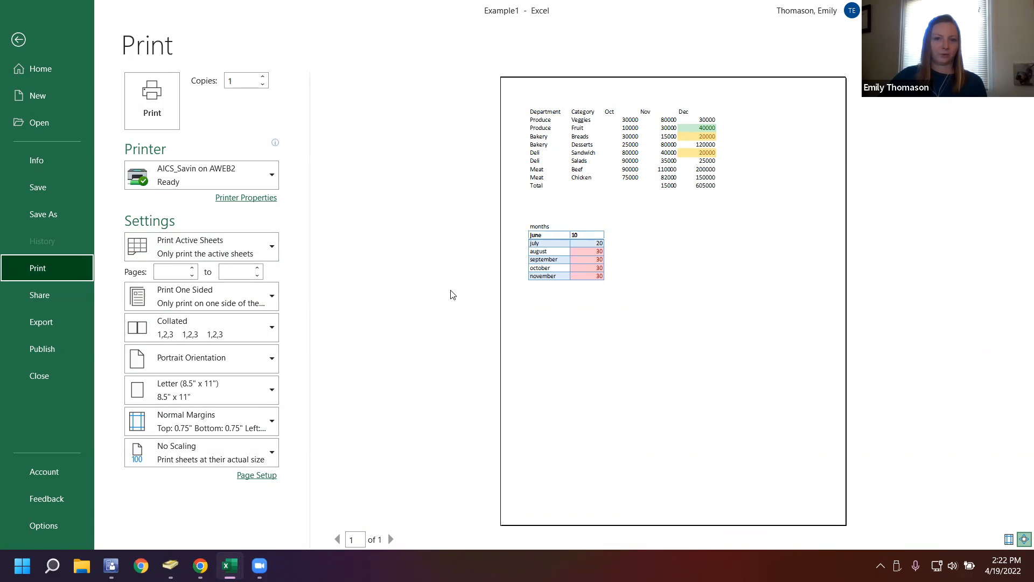
{"action": "left_click", "coordinate": [18, 40]}
{"action": "left_click", "coordinate": [211, 272]}
{"action": "left_click", "coordinate": [107, 85]}
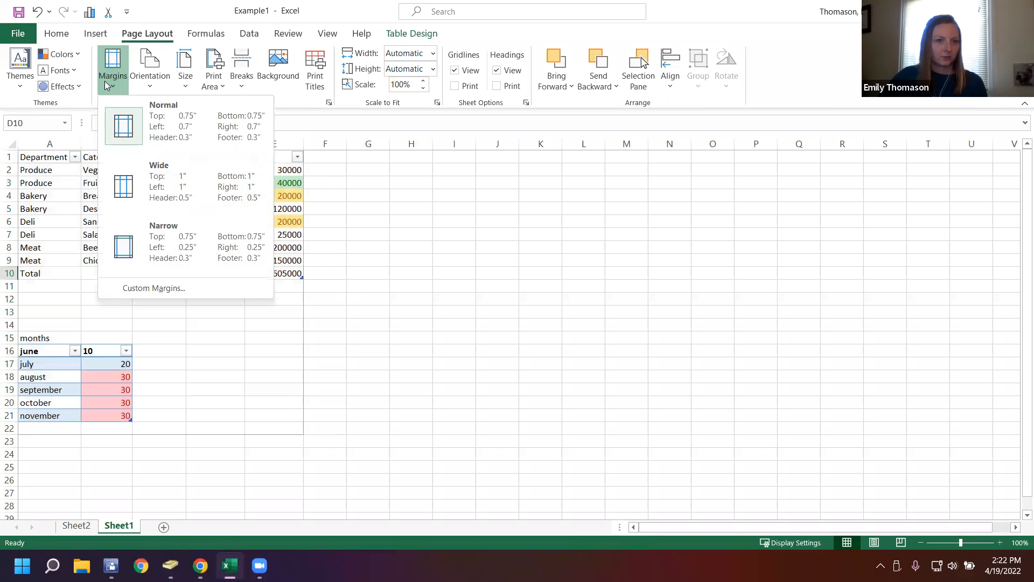
{"action": "left_click", "coordinate": [57, 352]}
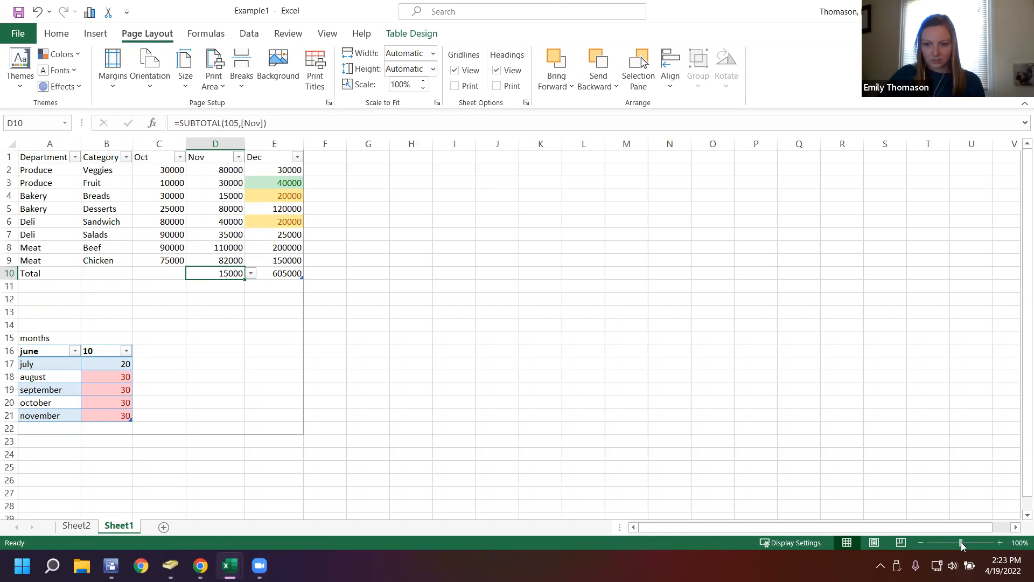
{"action": "left_click_drag", "start_coordinate": [964, 542], "coordinate": [961, 543]}
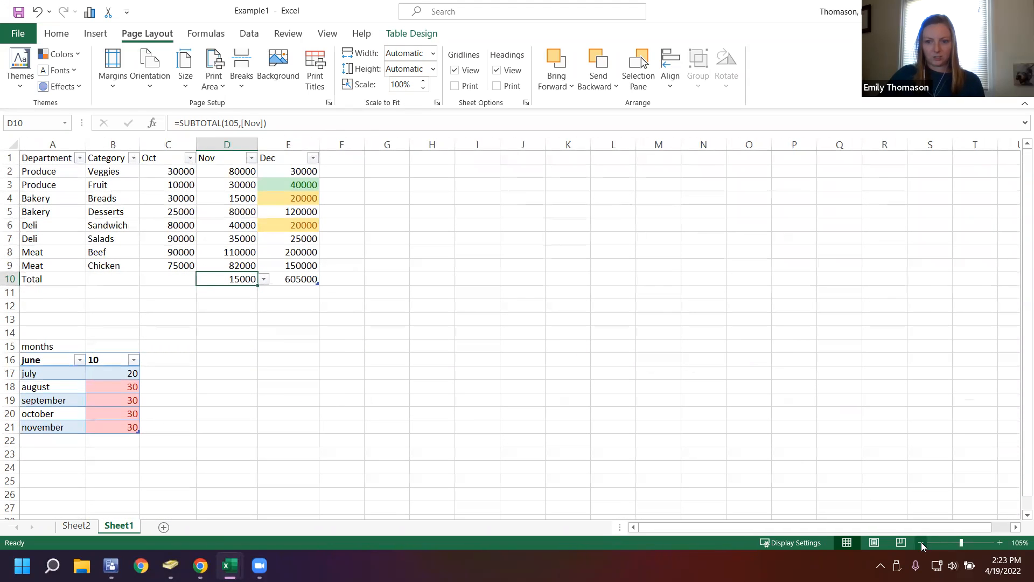
{"action": "left_click", "coordinate": [921, 542]}
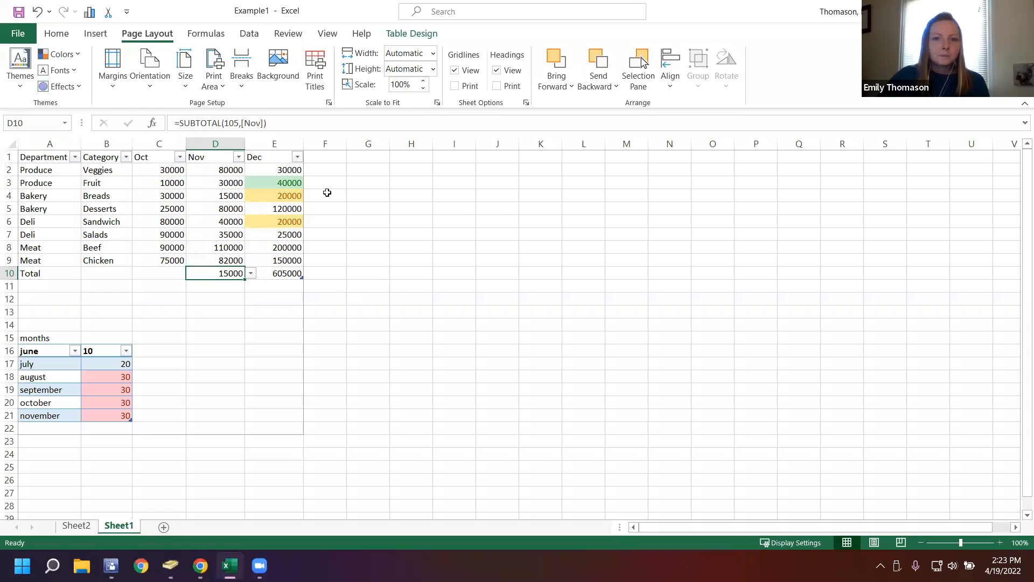
Step: Insert the SUM function into cell C10, the Total row of the Oct column
{"action": "left_click", "coordinate": [197, 35]}
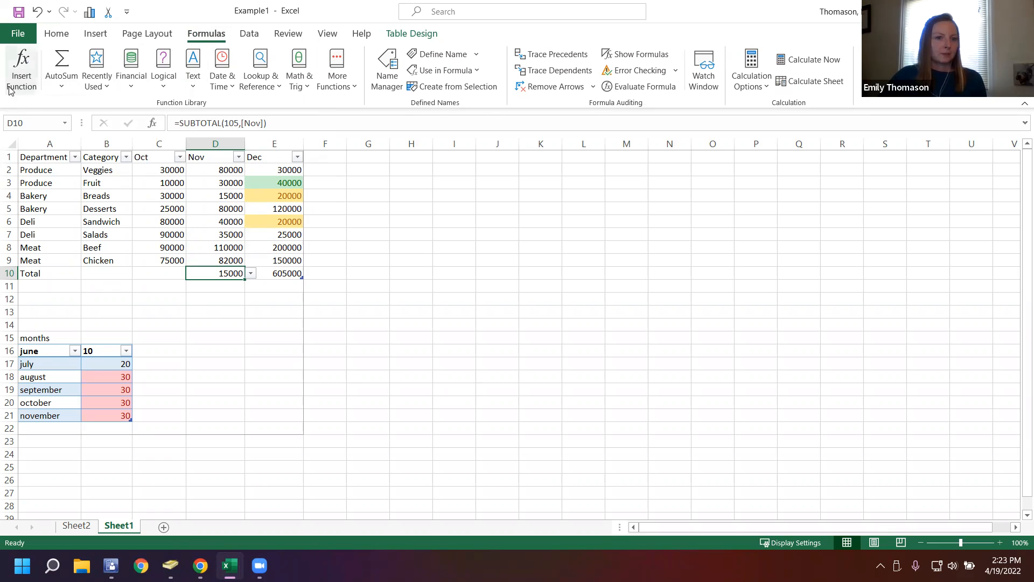
{"action": "left_click", "coordinate": [161, 174]}
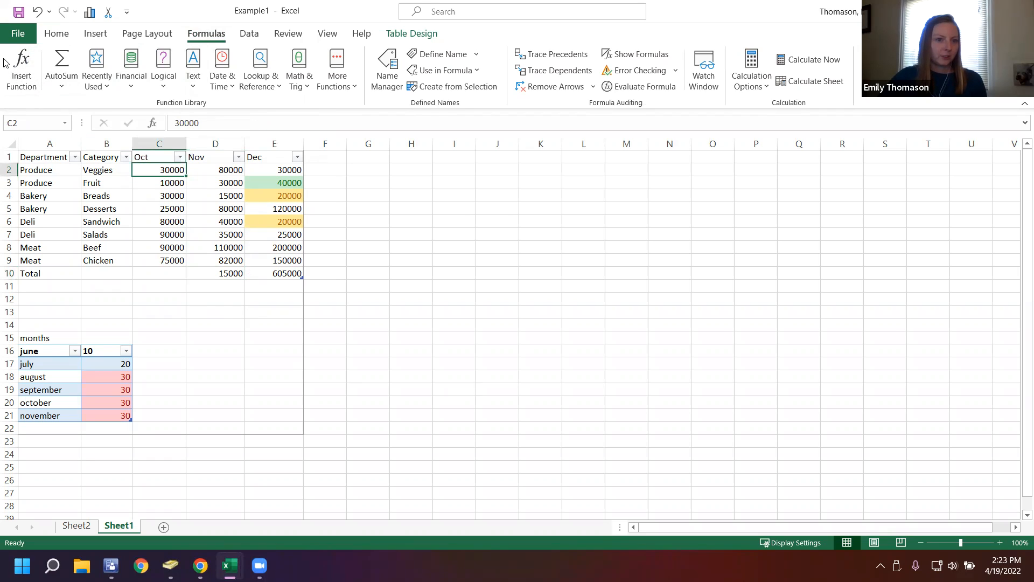
{"action": "left_click", "coordinate": [156, 283]}
{"action": "left_click", "coordinate": [152, 263]}
{"action": "left_click", "coordinate": [152, 271]}
{"action": "left_click", "coordinate": [22, 68]}
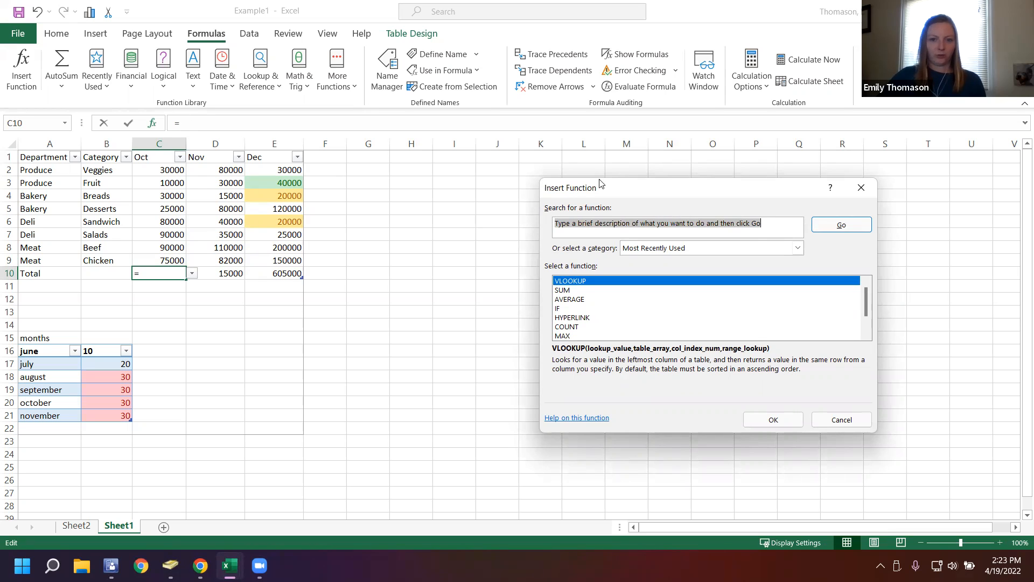
{"action": "left_click_drag", "start_coordinate": [587, 189], "coordinate": [564, 164]}
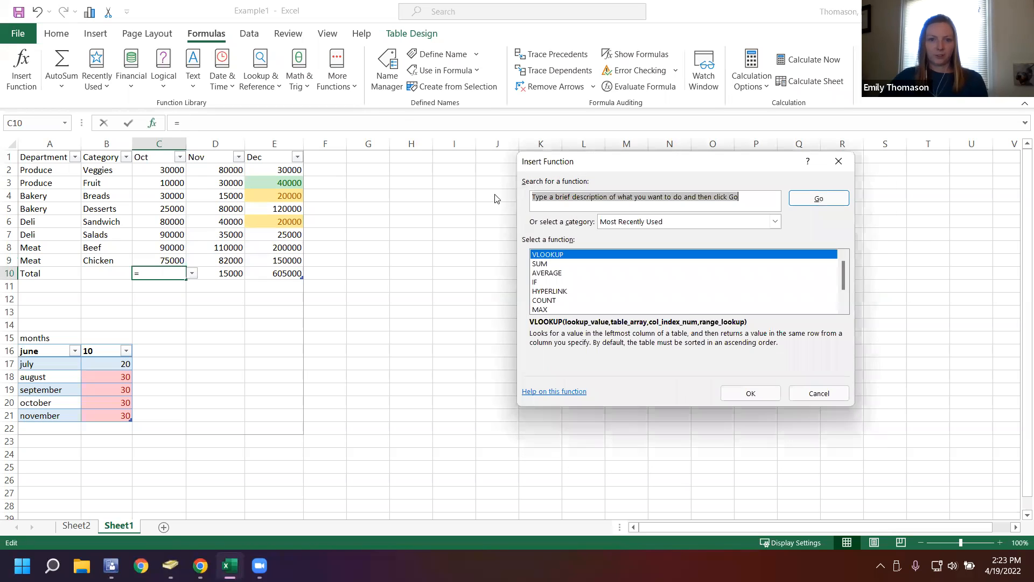
{"action": "left_click", "coordinate": [546, 272]}
{"action": "left_click", "coordinate": [541, 265]}
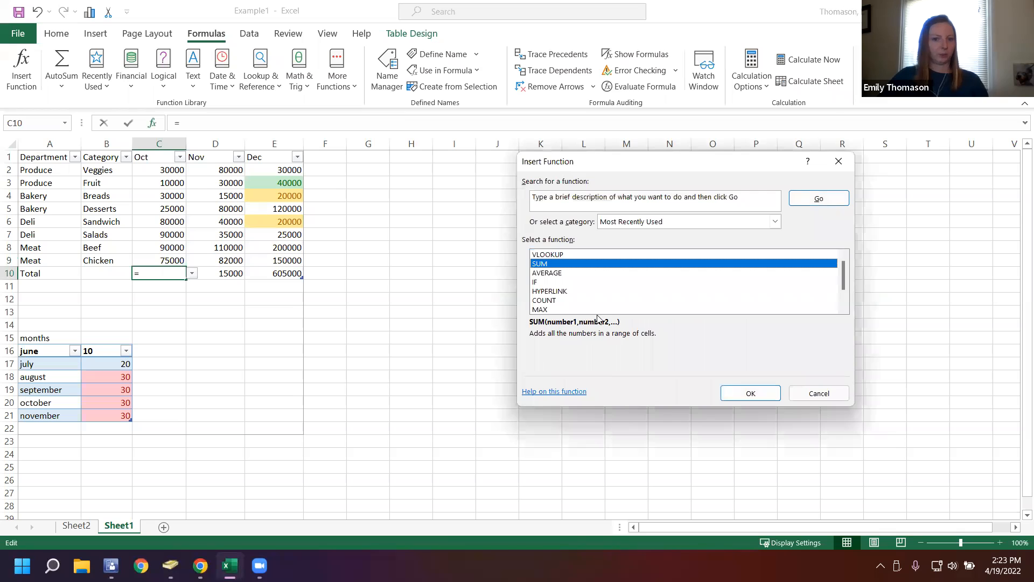
{"action": "left_click", "coordinate": [751, 395]}
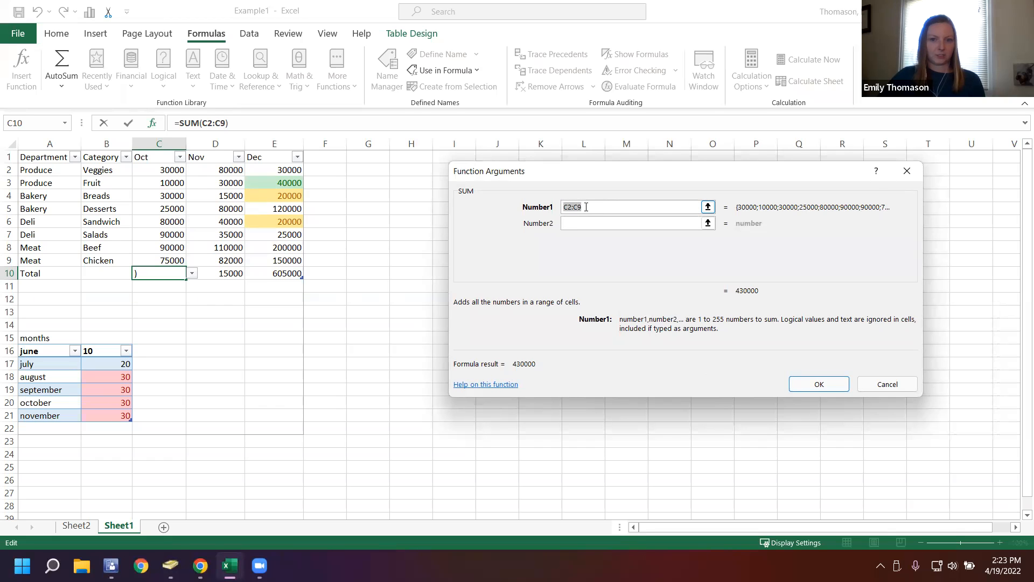
Step: Set the first SUM argument to the range C9:C2 and confirm the formula
{"action": "left_click", "coordinate": [160, 173]}
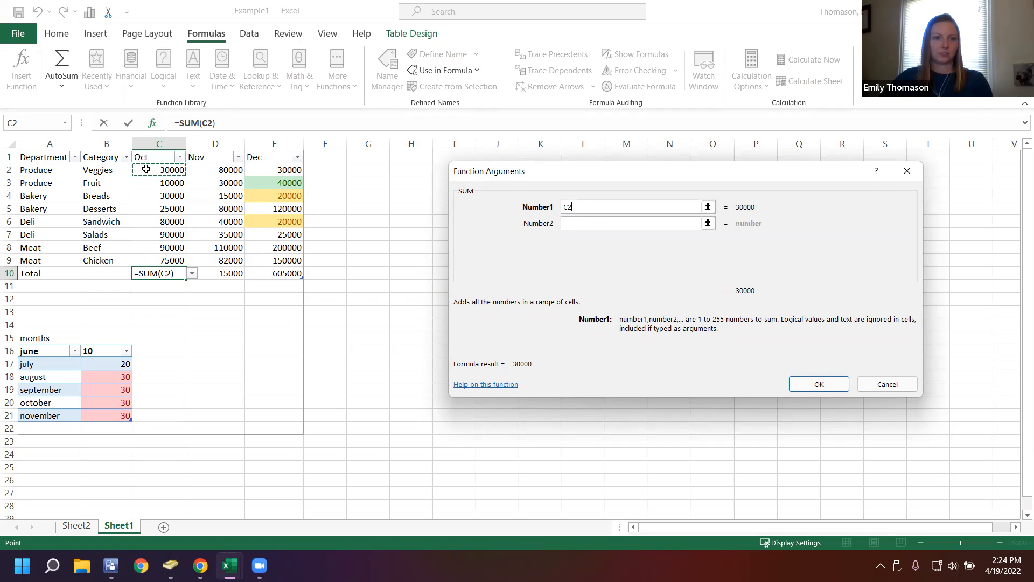
{"action": "left_click", "coordinate": [162, 261]}
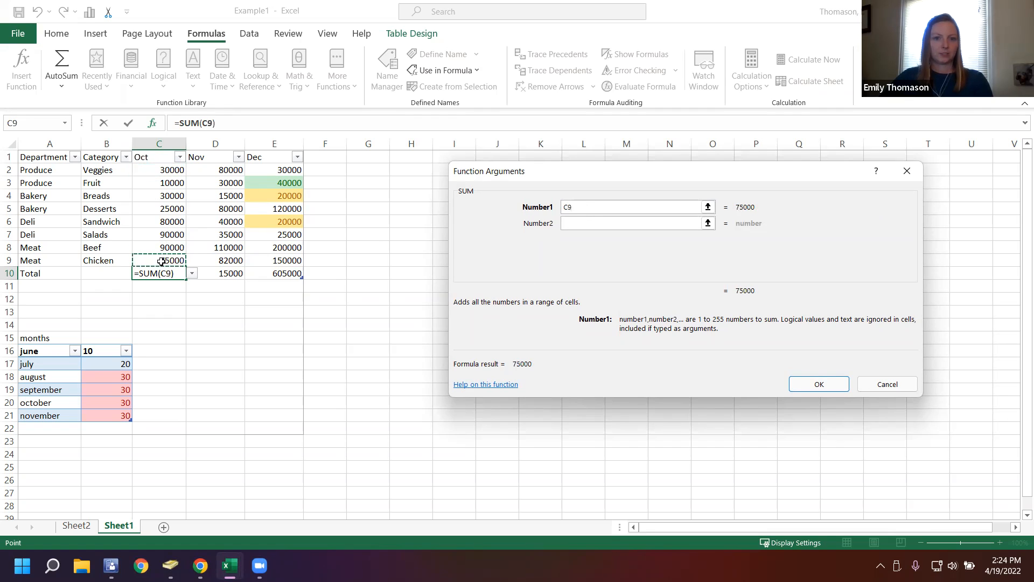
{"action": "left_click", "coordinate": [584, 207]}
{"action": "type", "text": "+"}
{"action": "left_click", "coordinate": [171, 170]}
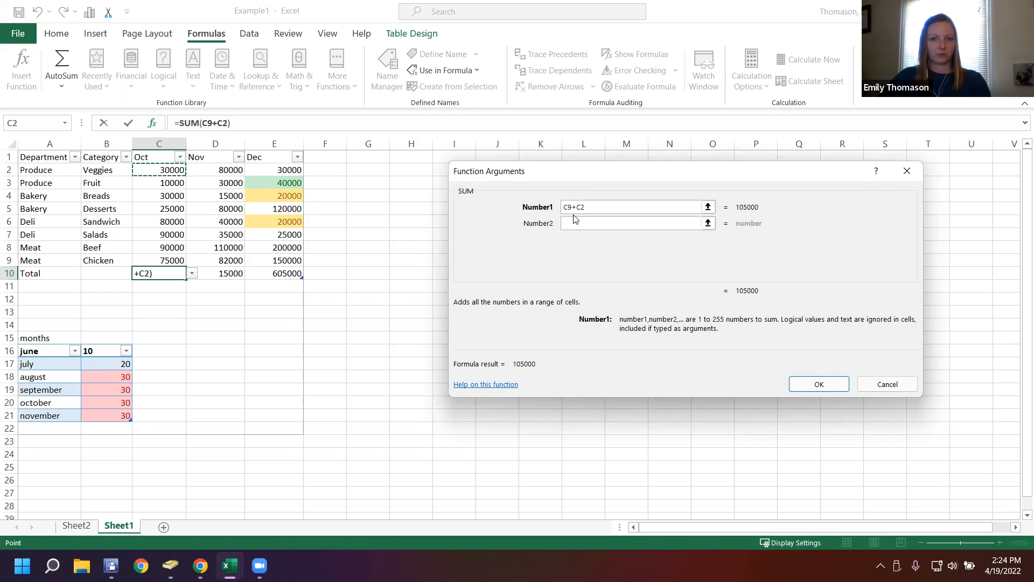
{"action": "left_click", "coordinate": [576, 207]}
{"action": "key", "text": "BackSpace"}
{"action": "type", "text": ":"}
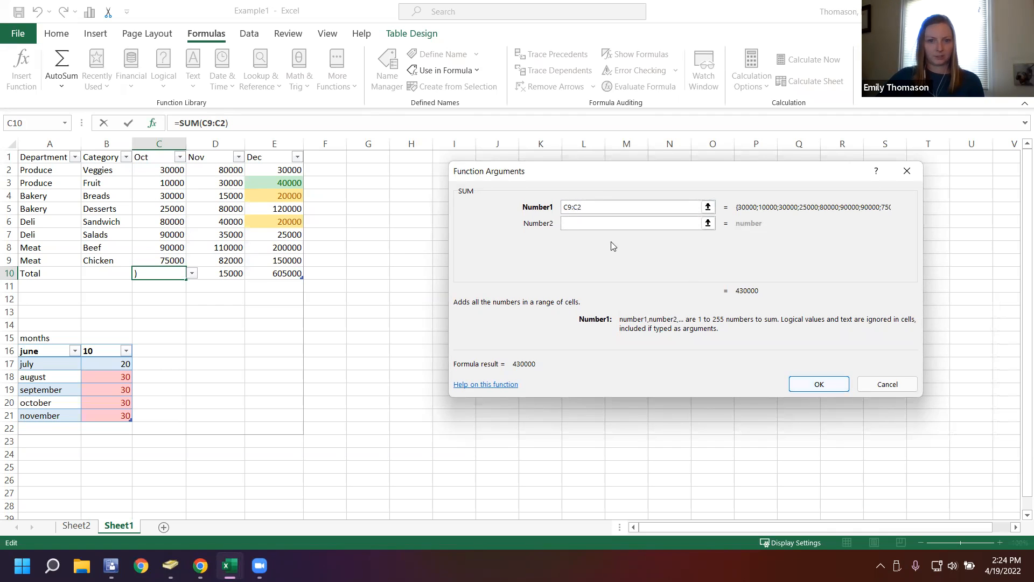
{"action": "left_click", "coordinate": [804, 385]}
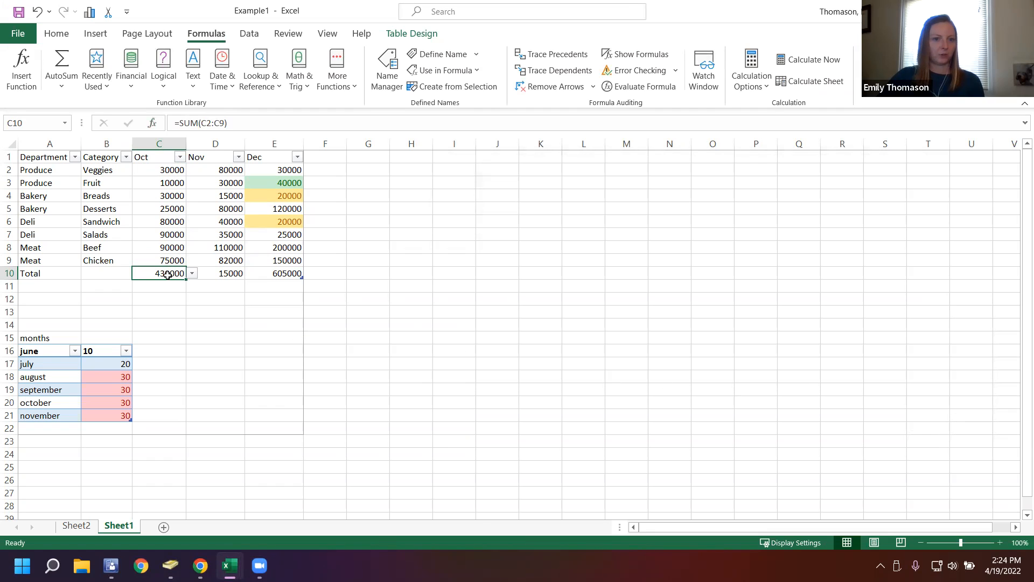
Step: Examine the SUM formula in the Total cell of the Oct column and its function arguments, leaving them unchanged
{"action": "left_click_drag", "start_coordinate": [174, 123], "coordinate": [243, 120]}
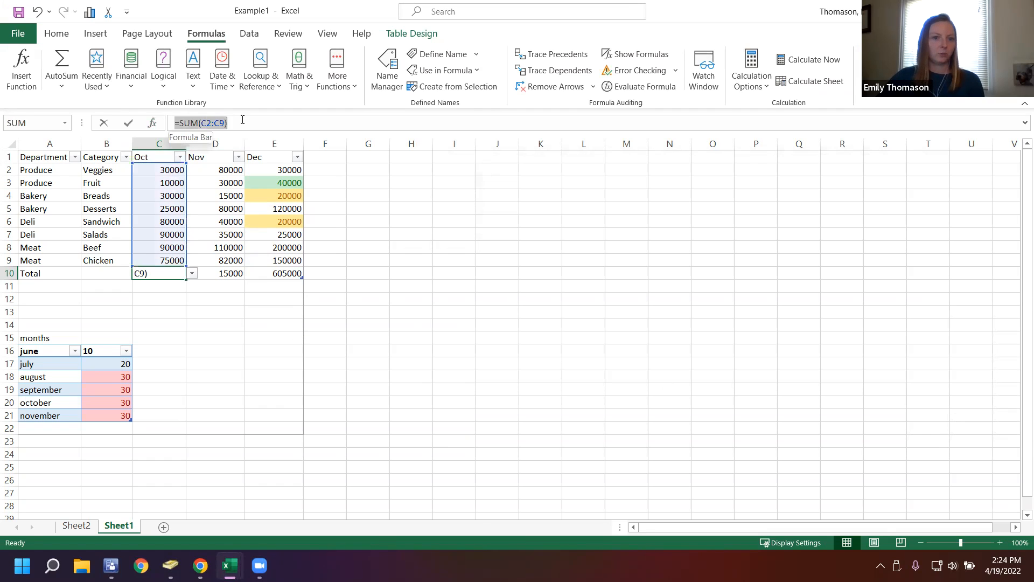
{"action": "left_click", "coordinate": [243, 120]}
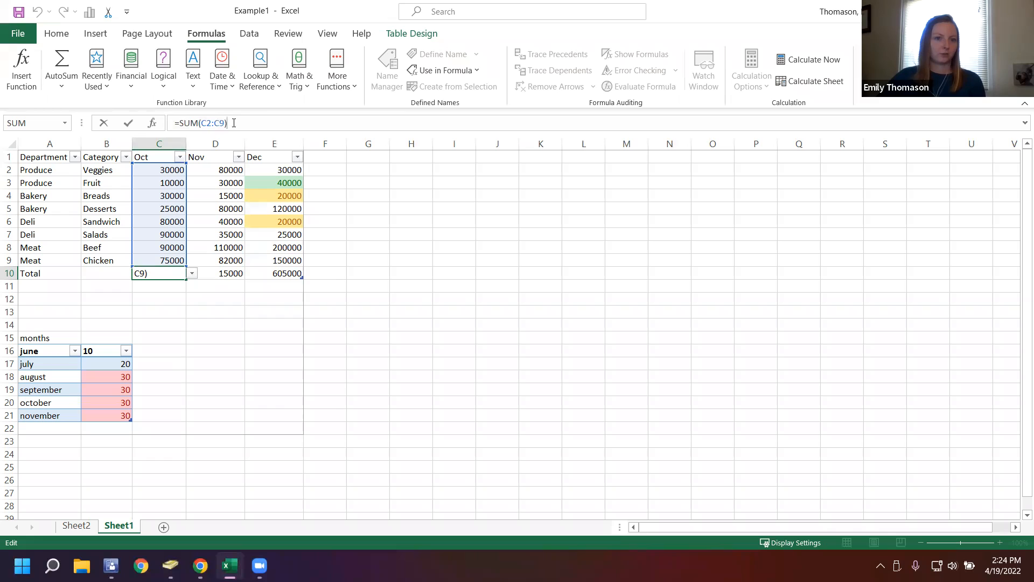
{"action": "left_click", "coordinate": [195, 123]}
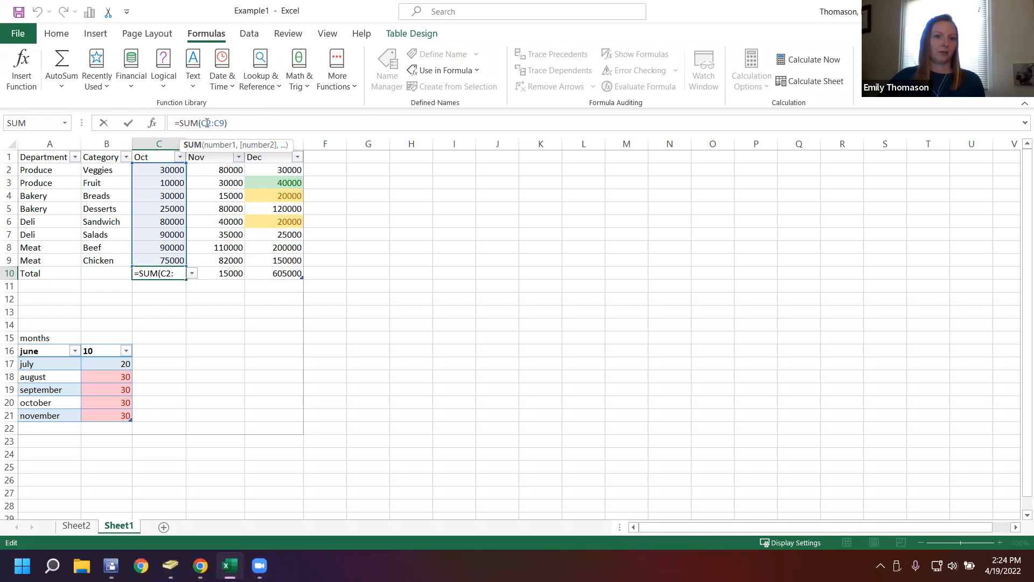
{"action": "left_click", "coordinate": [234, 127]}
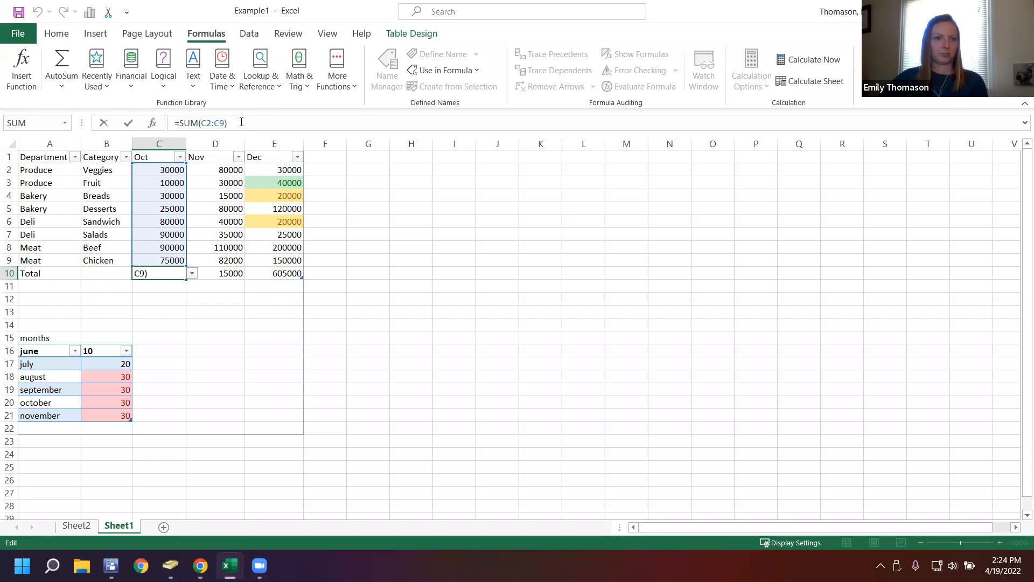
{"action": "left_click", "coordinate": [33, 84]}
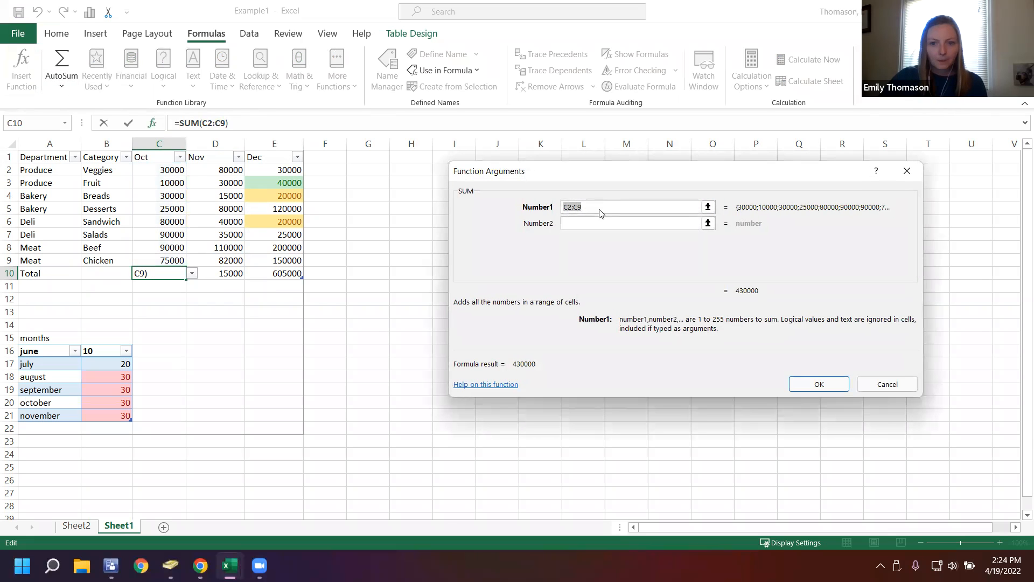
{"action": "left_click", "coordinate": [881, 389]}
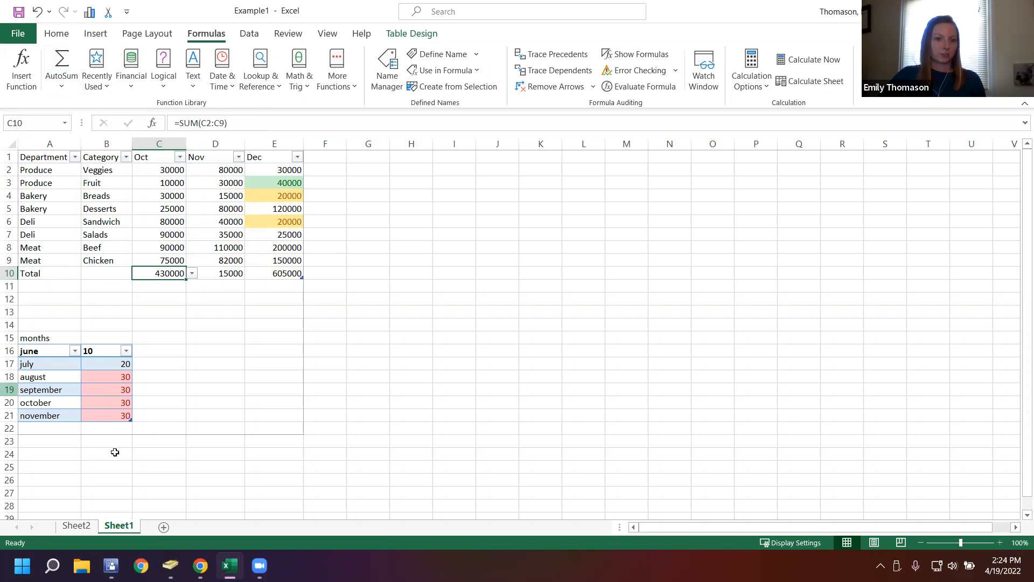
{"action": "left_click", "coordinate": [215, 361]}
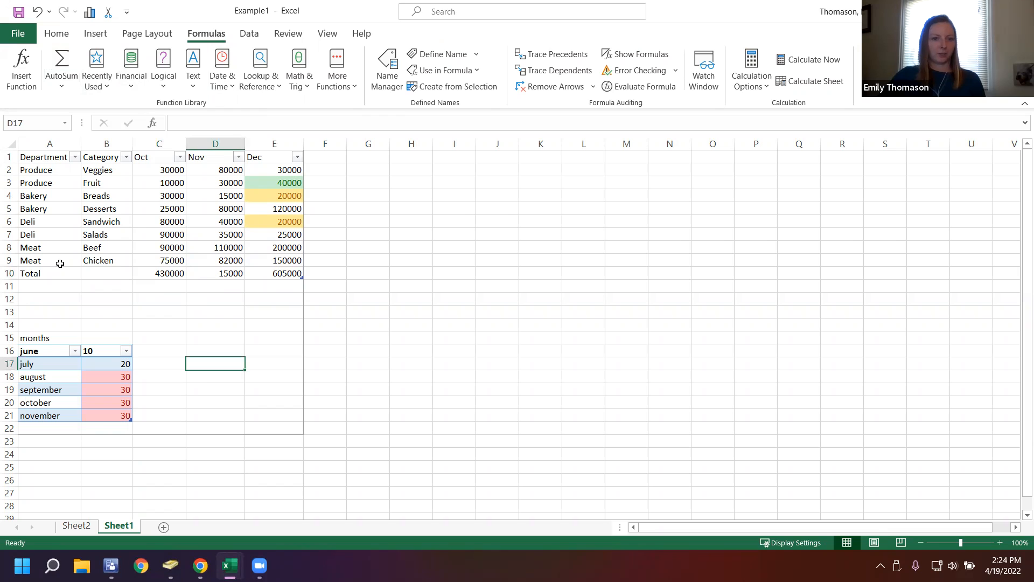
Step: Shrink the workbook window from full screen and review the available data, help, insert and formatting commands, ending on the Dec total cell
{"action": "double_click", "coordinate": [176, 20]}
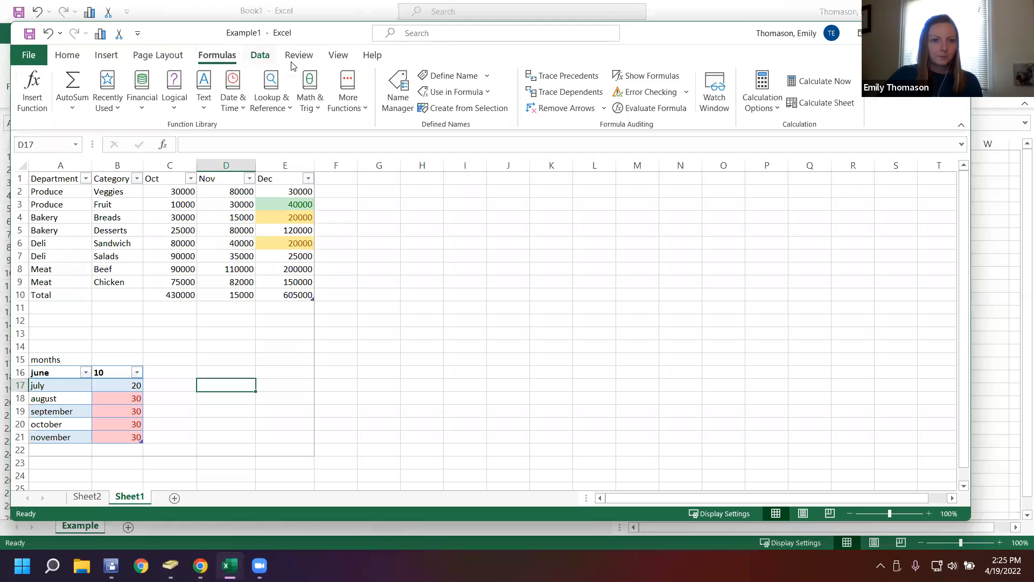
{"action": "left_click", "coordinate": [260, 55]}
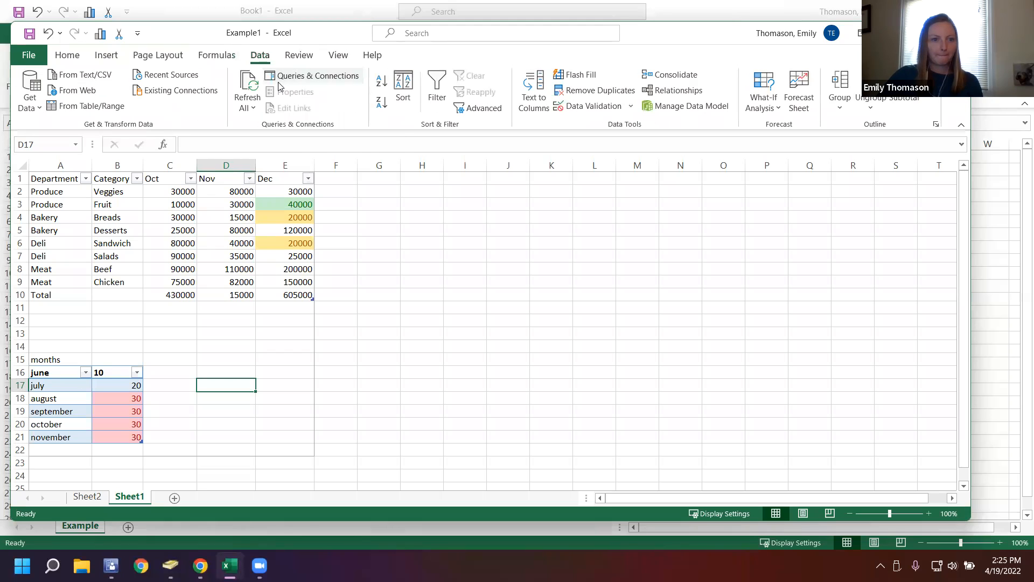
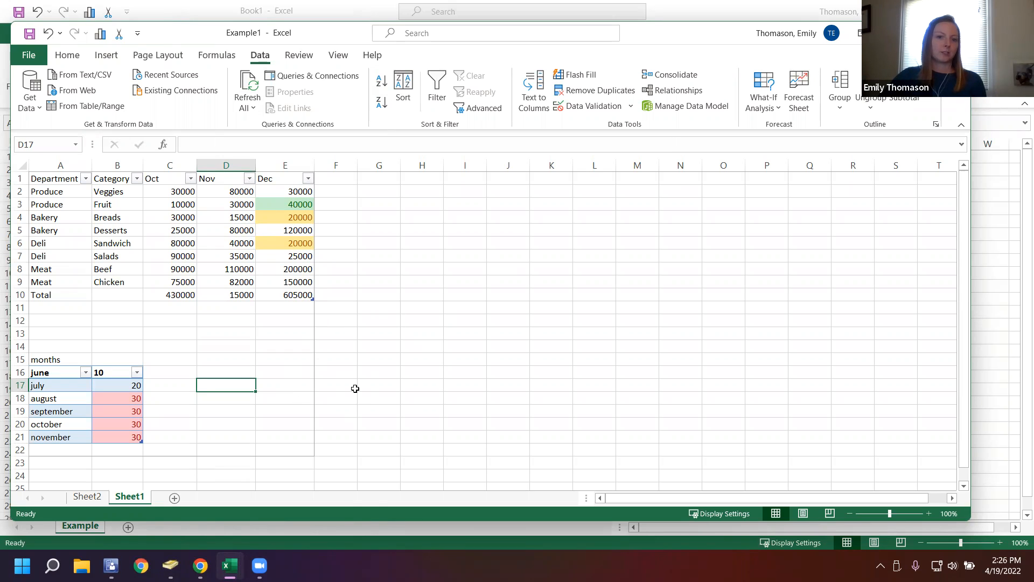
{"action": "left_click", "coordinate": [248, 363]}
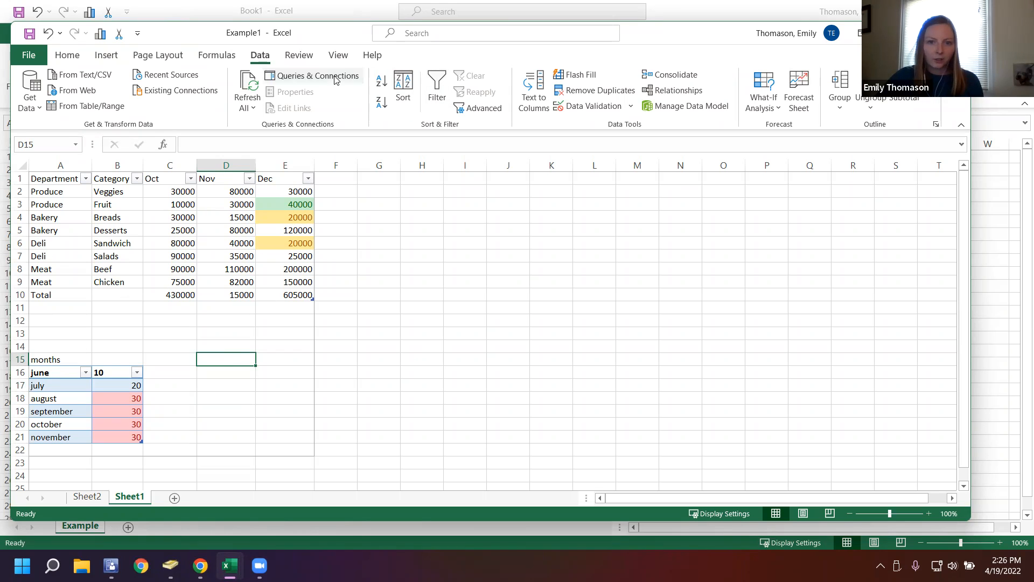
{"action": "left_click", "coordinate": [372, 56]}
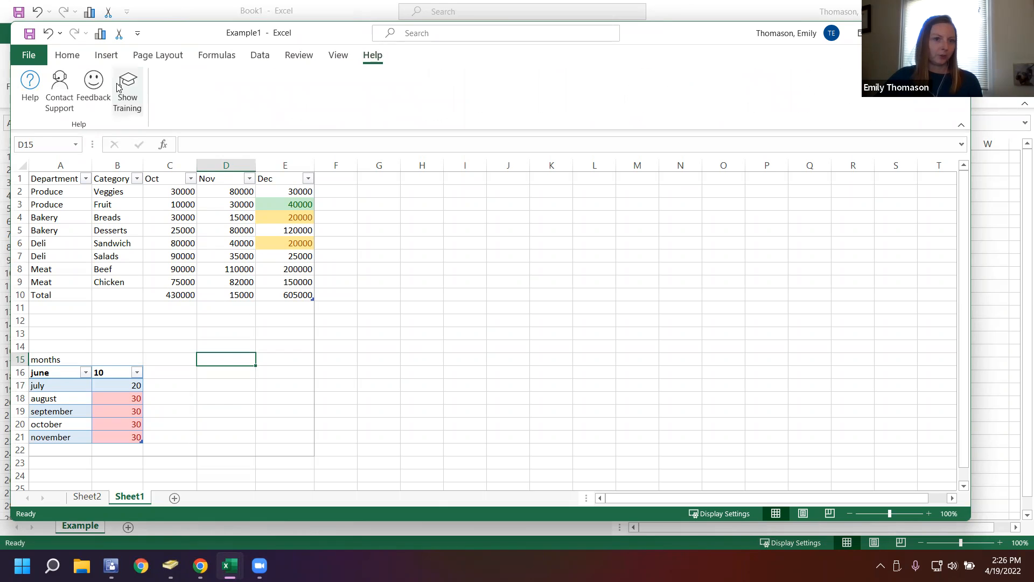
{"action": "left_click", "coordinate": [153, 238]}
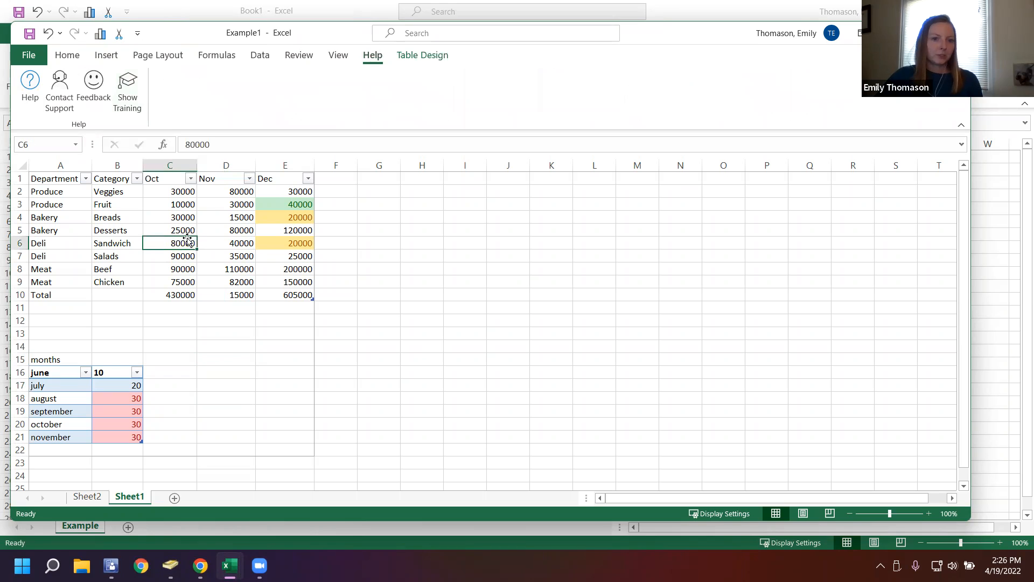
{"action": "left_click", "coordinate": [93, 57]}
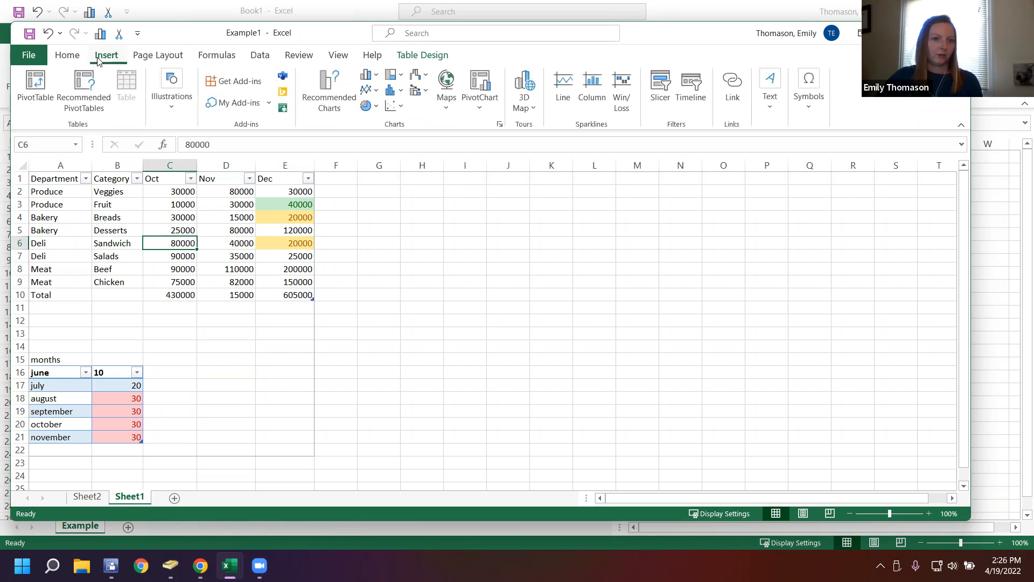
{"action": "left_click", "coordinate": [67, 56]}
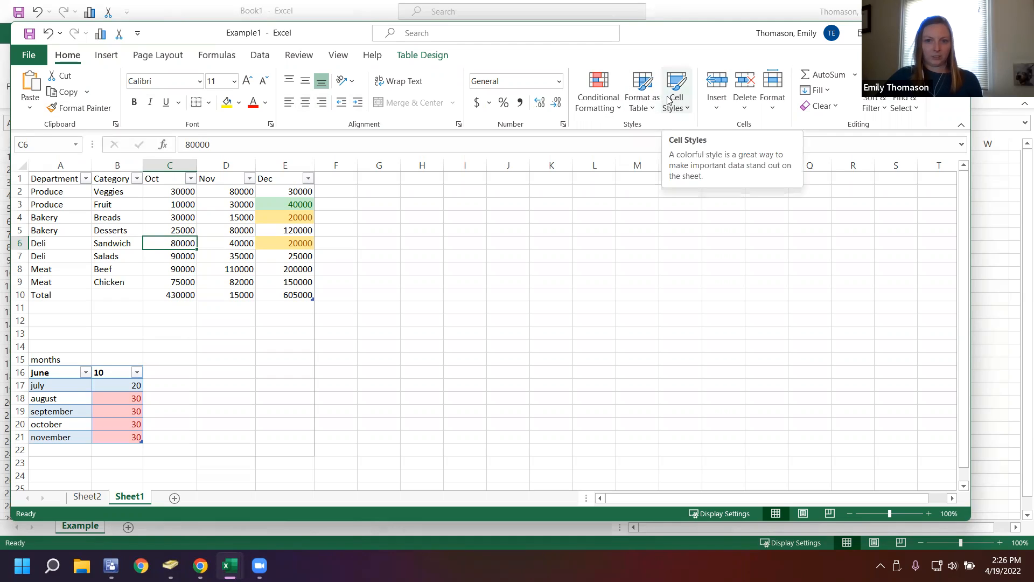
{"action": "left_click", "coordinate": [337, 345]}
{"action": "left_click", "coordinate": [284, 300]}
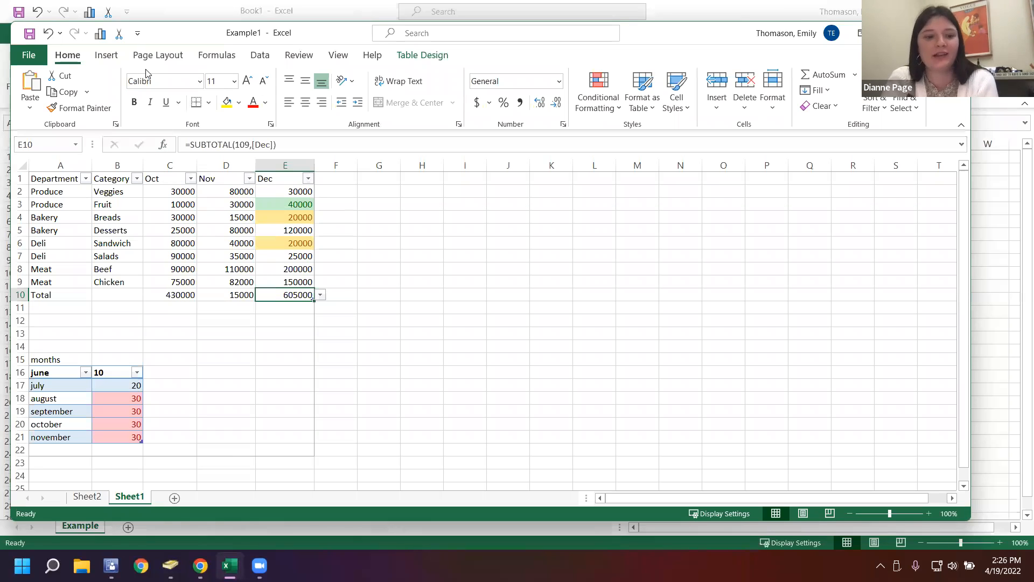
Step: View Sheet2, Sheet1 and Sheet2 again, and select cell A10 on Sheet2
{"action": "left_click", "coordinate": [105, 500]}
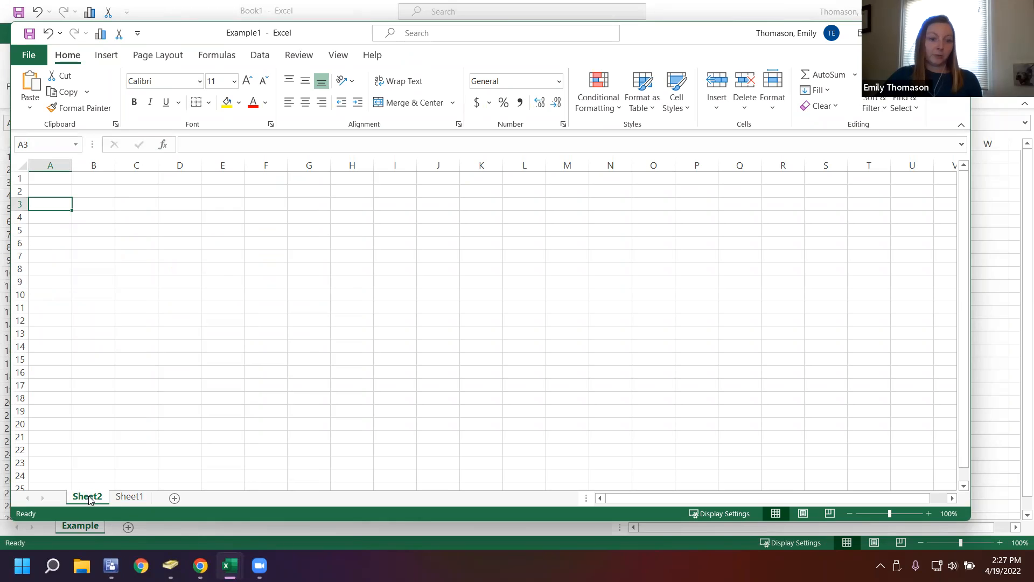
{"action": "left_click", "coordinate": [132, 497]}
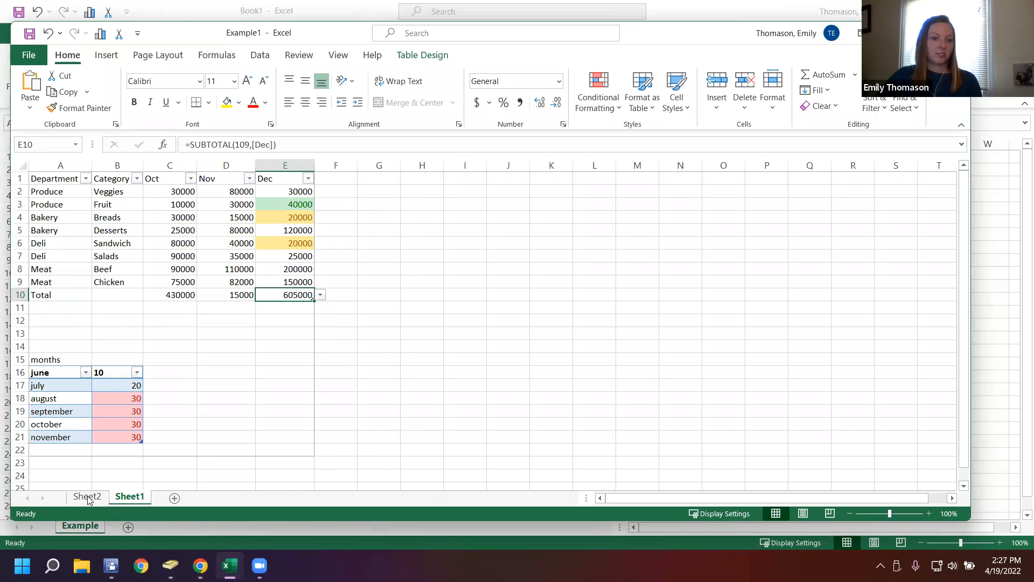
{"action": "left_click", "coordinate": [88, 497]}
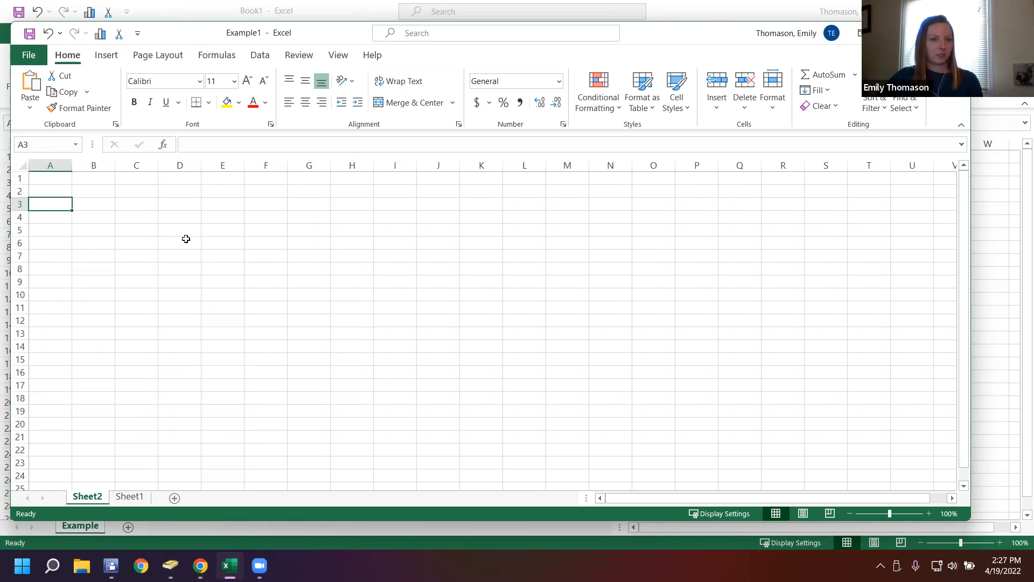
{"action": "left_click", "coordinate": [67, 295]}
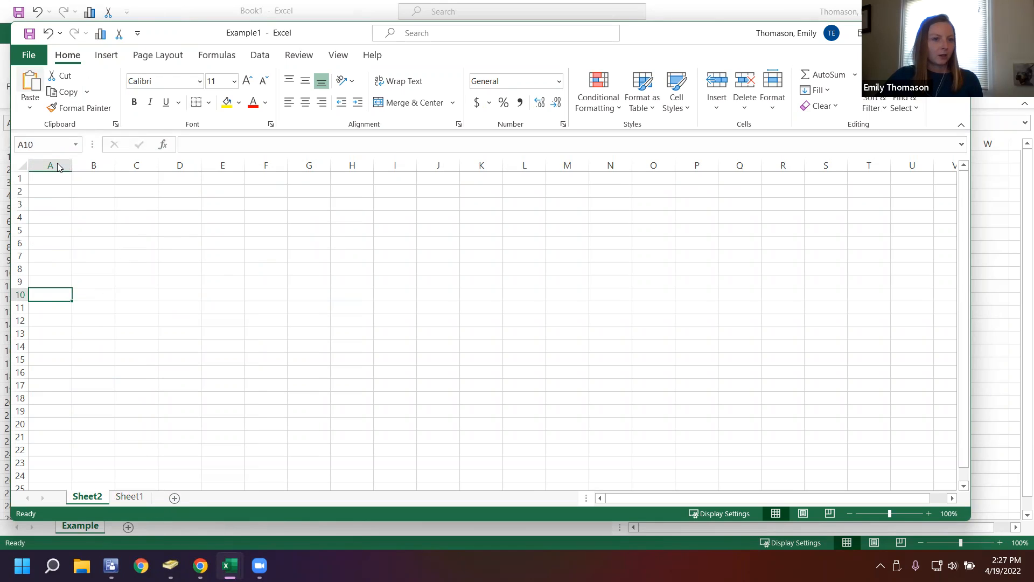
Step: Start saving a copy of the workbook in My Drive under the file name Example2
{"action": "left_click", "coordinate": [28, 56]}
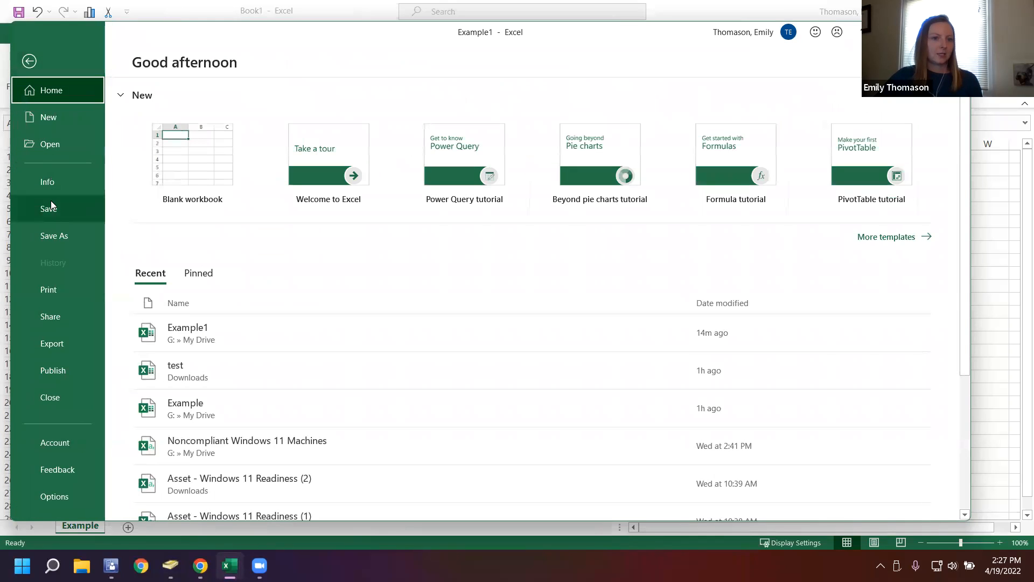
{"action": "left_click", "coordinate": [52, 238]}
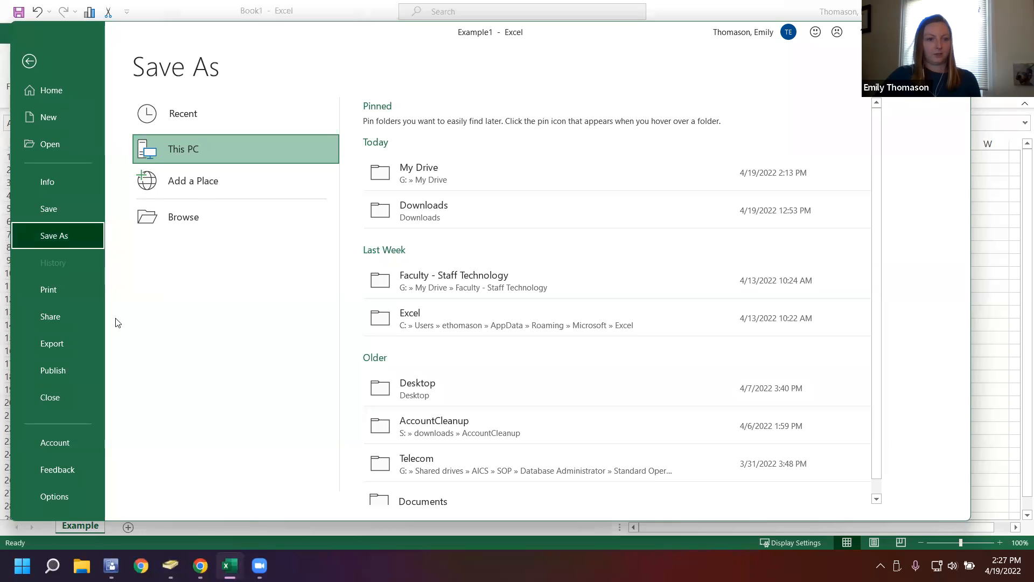
{"action": "left_click", "coordinate": [201, 214]}
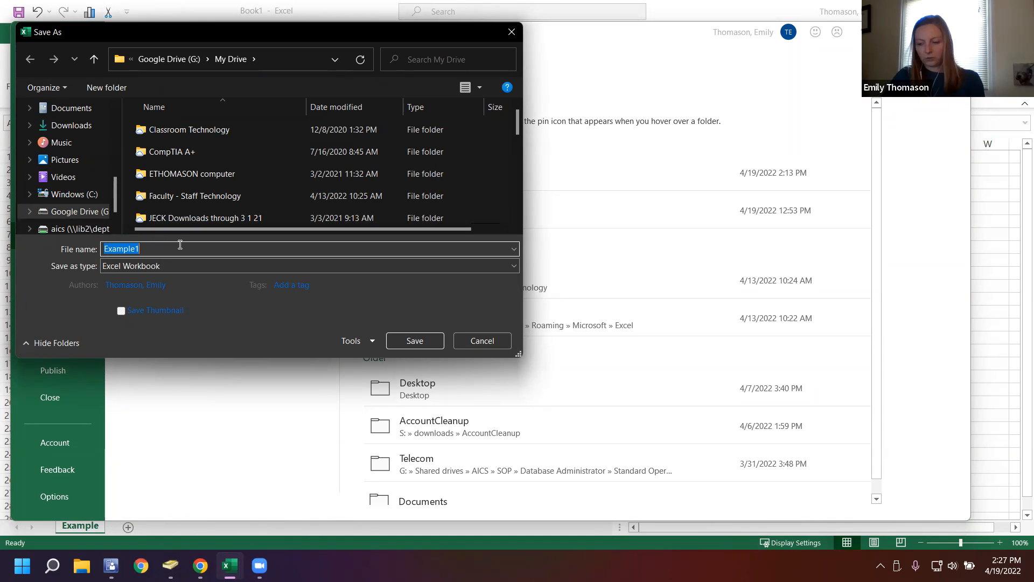
{"action": "left_click", "coordinate": [142, 245]}
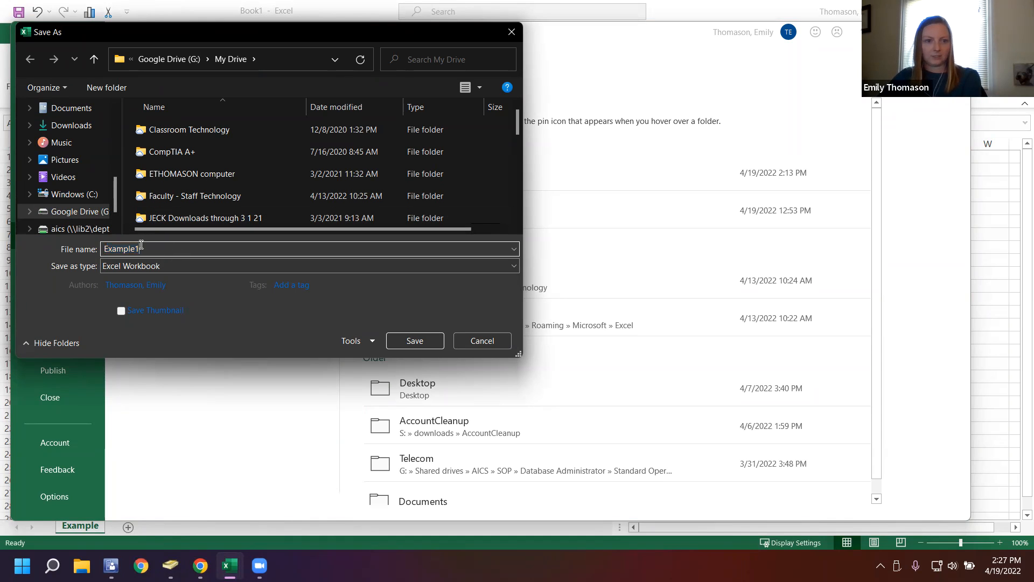
Step: Set the copy's file type to CSV (Comma delimited) and review the other available formats
{"action": "left_click", "coordinate": [128, 269]}
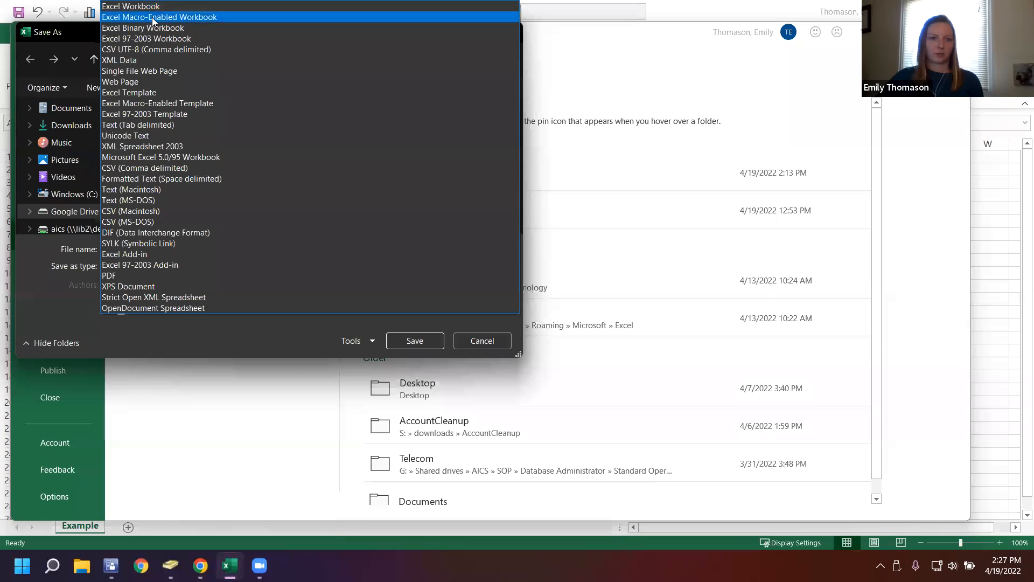
{"action": "left_click", "coordinate": [126, 168]}
{"action": "left_click", "coordinate": [108, 267]}
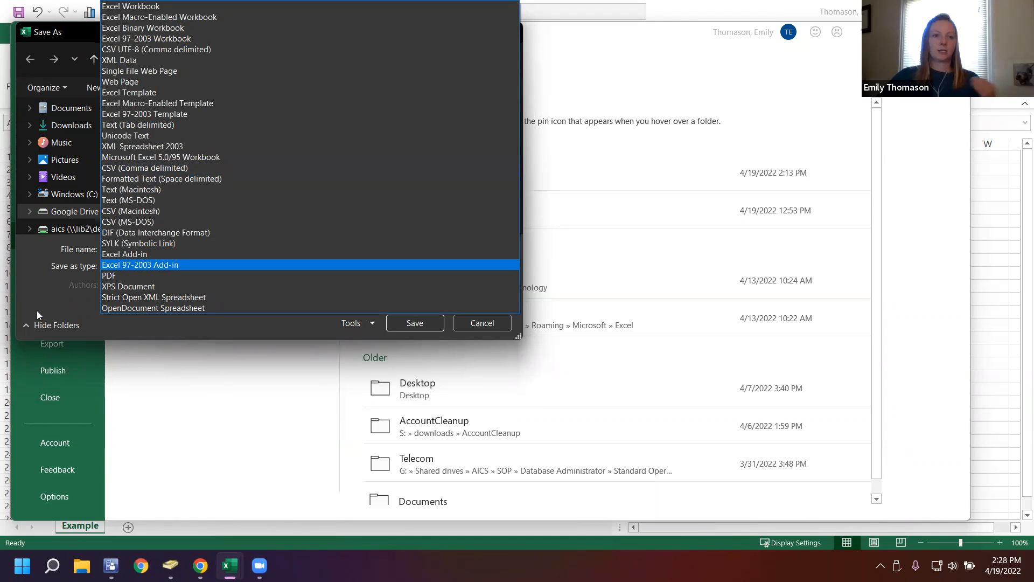
{"action": "key", "text": "Escape"}
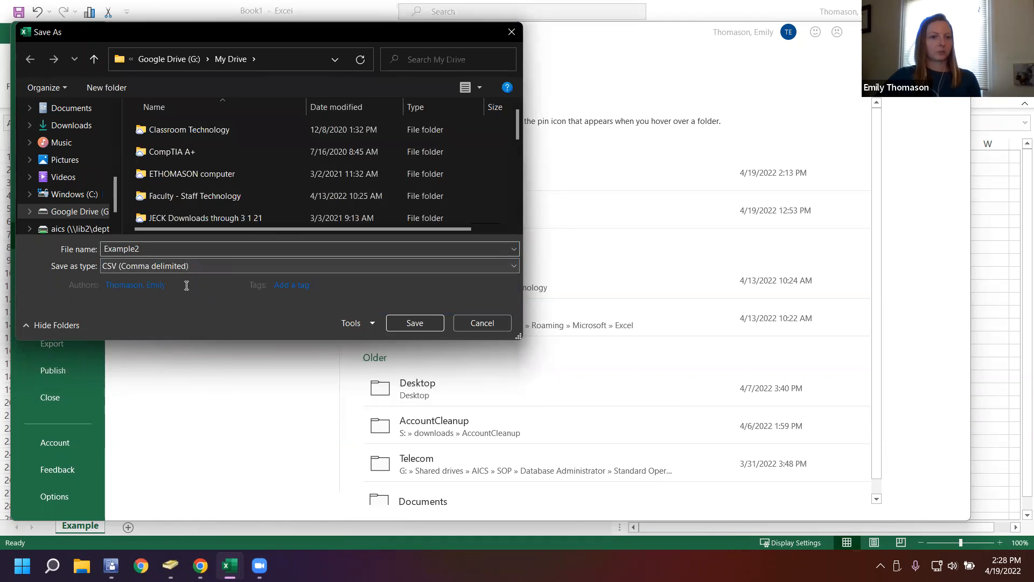
Step: Set the copy's file type to Excel Workbook and save it
{"action": "left_click", "coordinate": [162, 266]}
{"action": "left_click", "coordinate": [143, 6]}
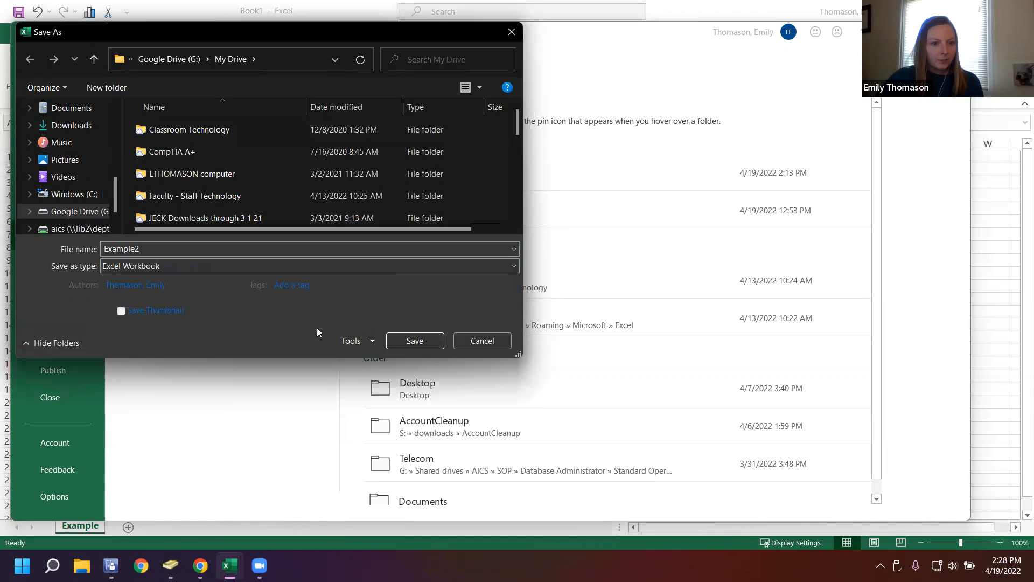
{"action": "left_click", "coordinate": [132, 283]}
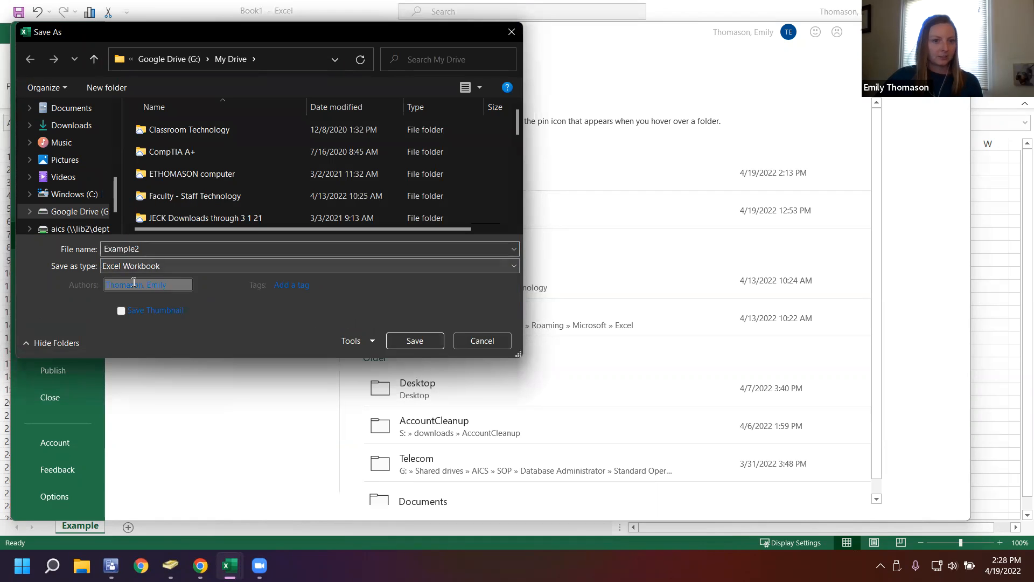
{"action": "left_click", "coordinate": [295, 325]}
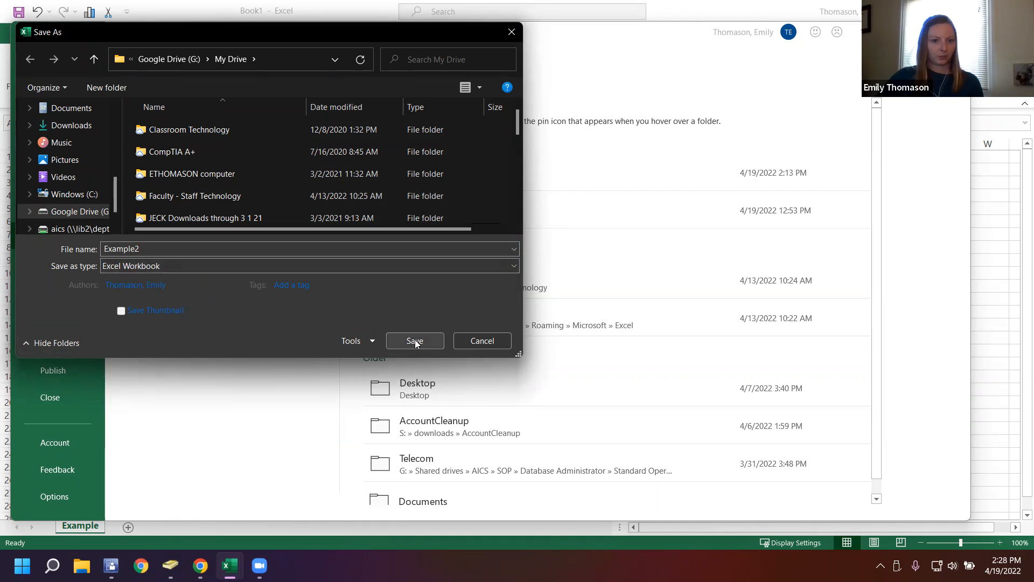
{"action": "left_click", "coordinate": [415, 340]}
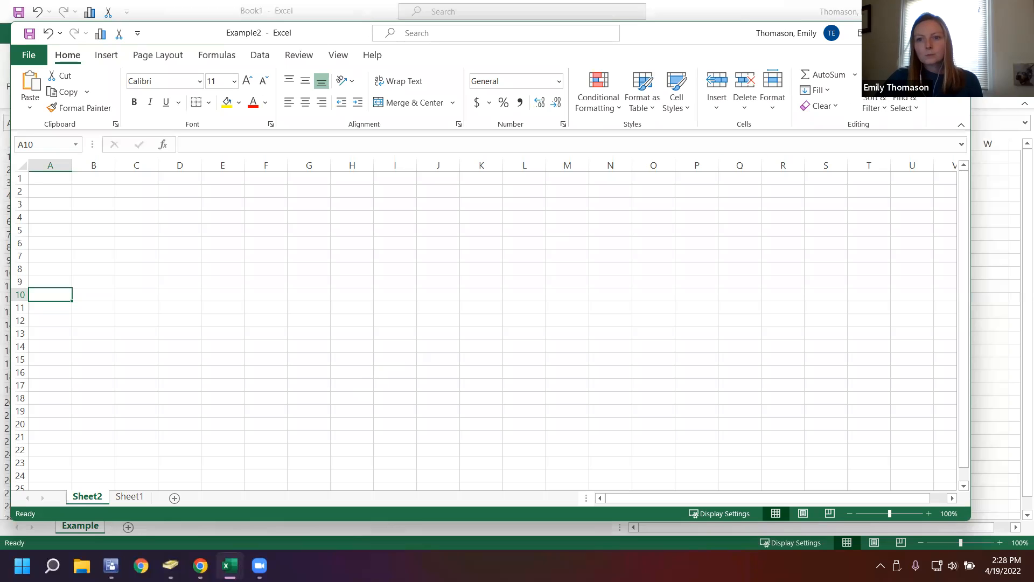
Step: Close the Example2, Book1 and Welcome to Excel1 workbooks, discarding the changes to Book1 and Welcome to Excel1
{"action": "left_click", "coordinate": [956, 33]}
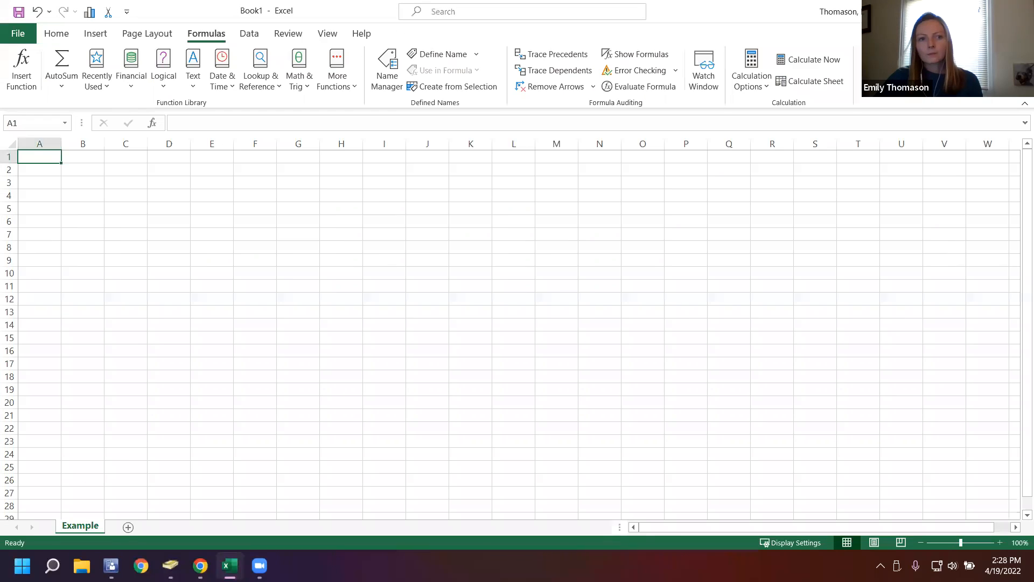
{"action": "left_click", "coordinate": [1021, 11]}
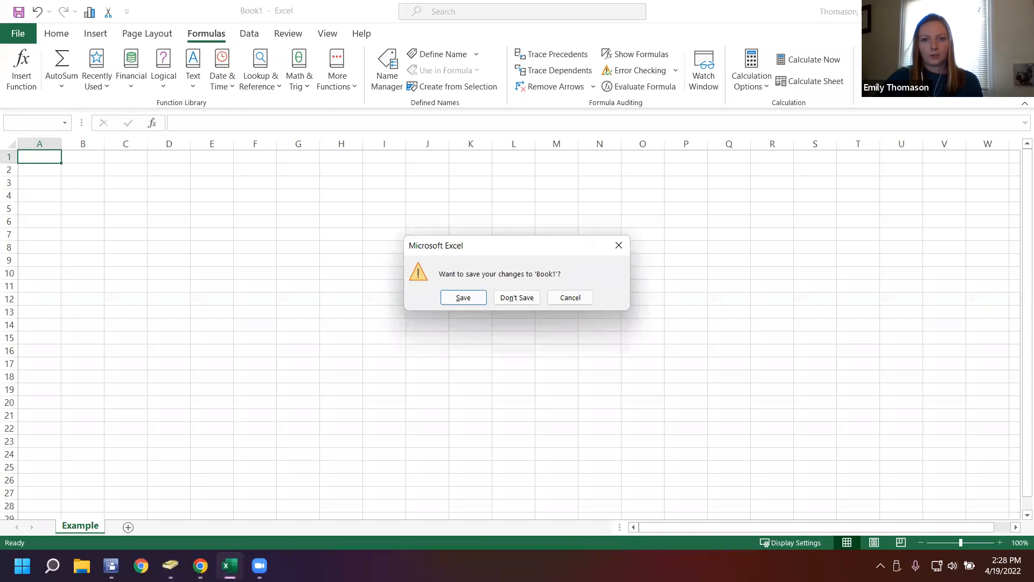
{"action": "left_click", "coordinate": [525, 297]}
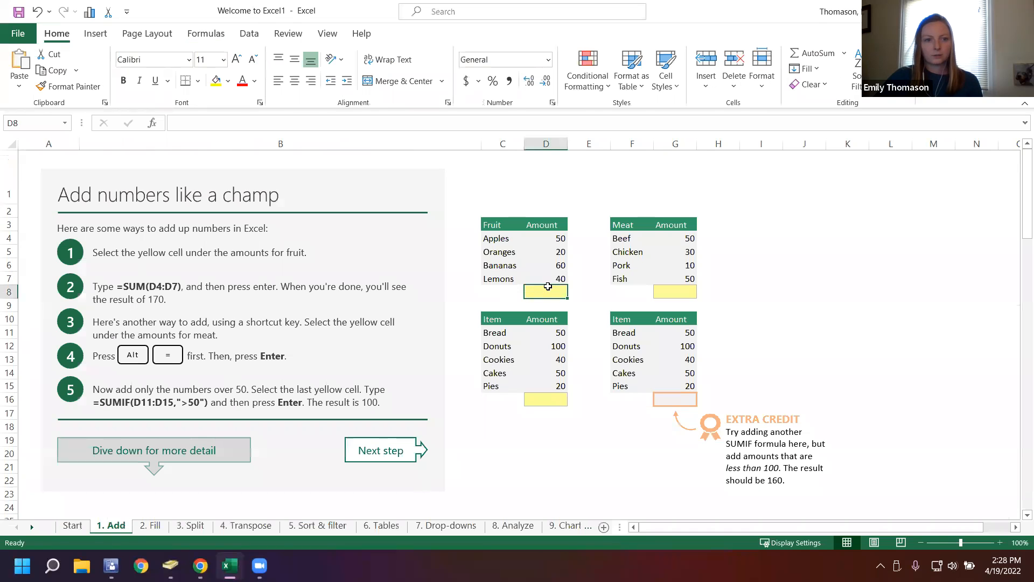
{"action": "left_click", "coordinate": [1021, 12]}
{"action": "left_click", "coordinate": [514, 297]}
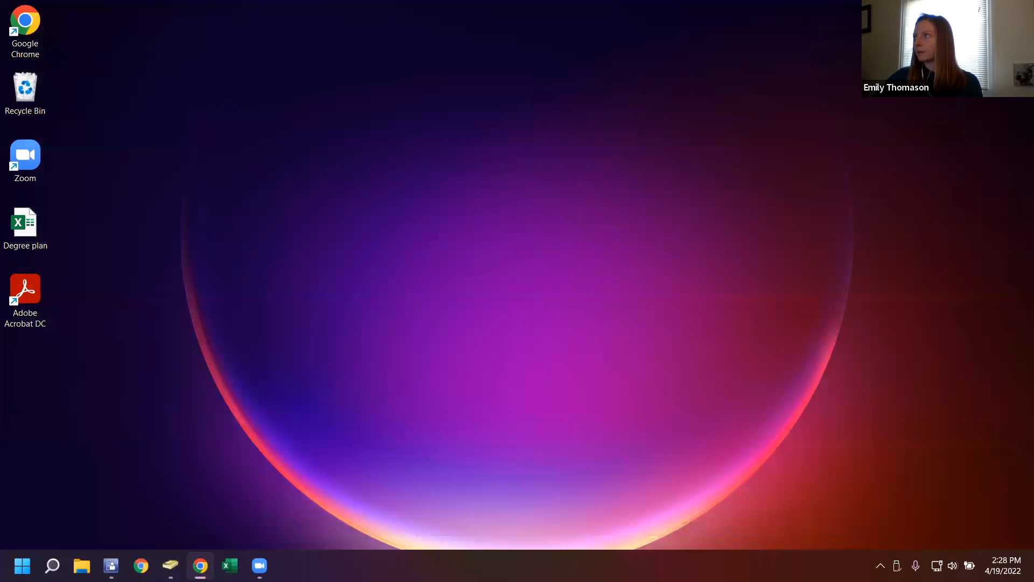
Step: In Chrome, maximize the window, go to Google Drive and open Example2.xlsx from My Drive in Google Sheets
{"action": "left_click_drag", "start_coordinate": [1033, 110], "coordinate": [537, 110]}
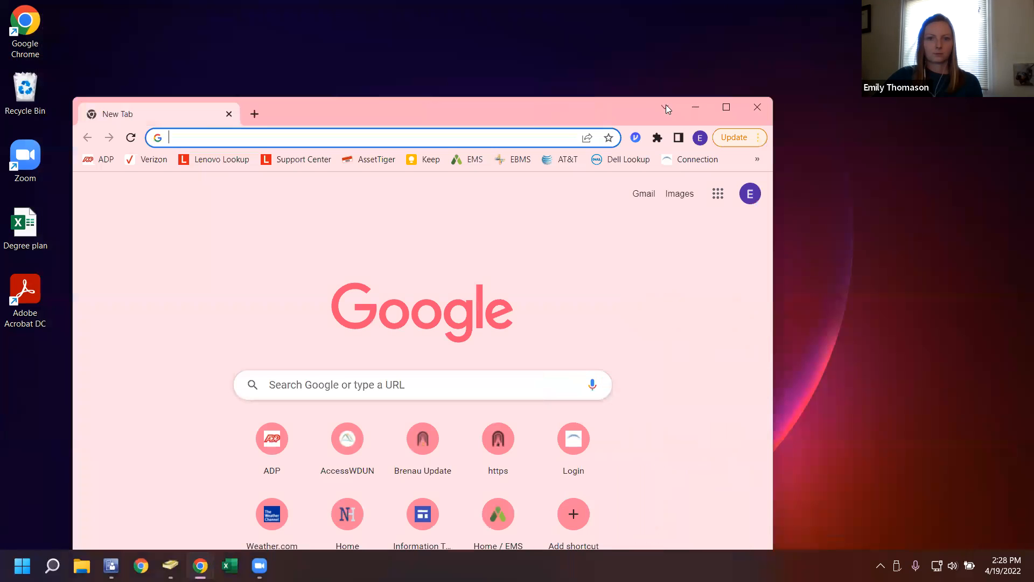
{"action": "left_click", "coordinate": [725, 107]}
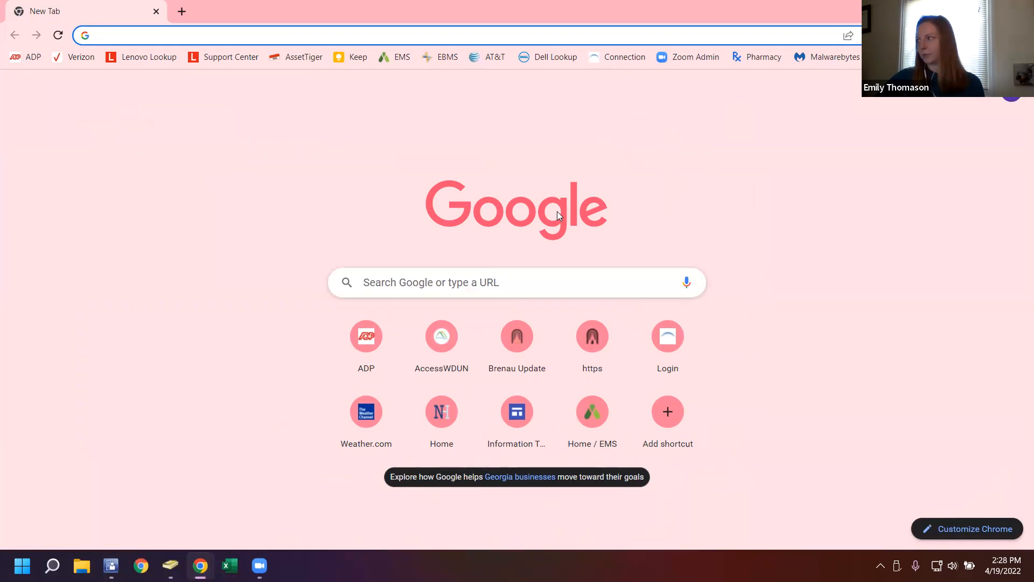
{"action": "left_click", "coordinate": [979, 95]}
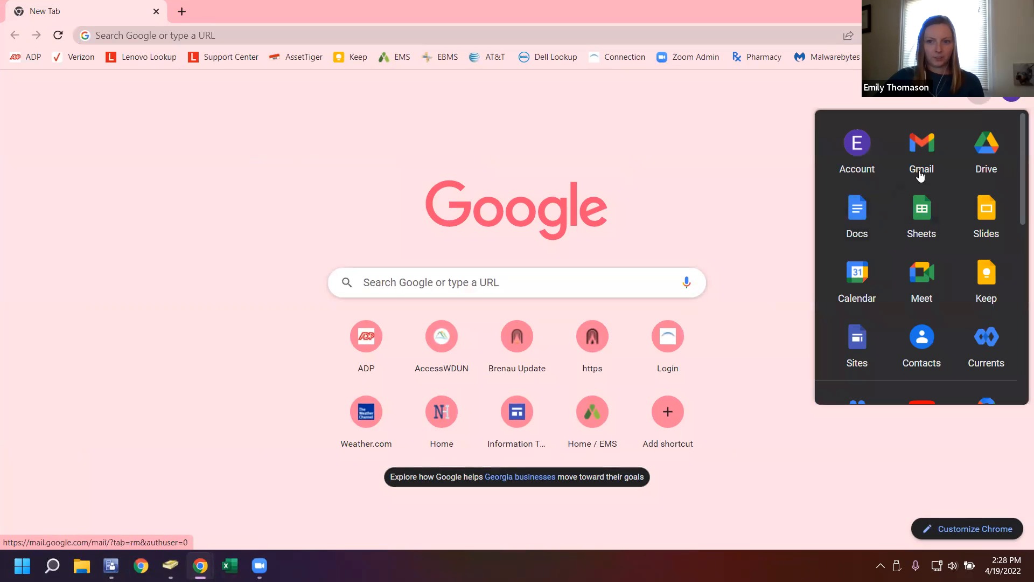
{"action": "left_click", "coordinate": [981, 159]}
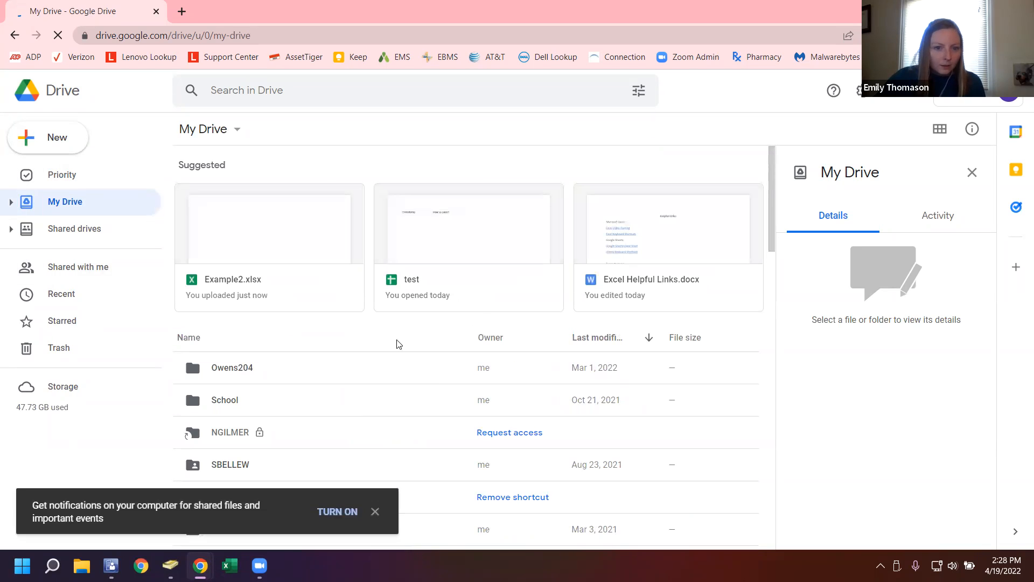
{"action": "left_click", "coordinate": [223, 281]}
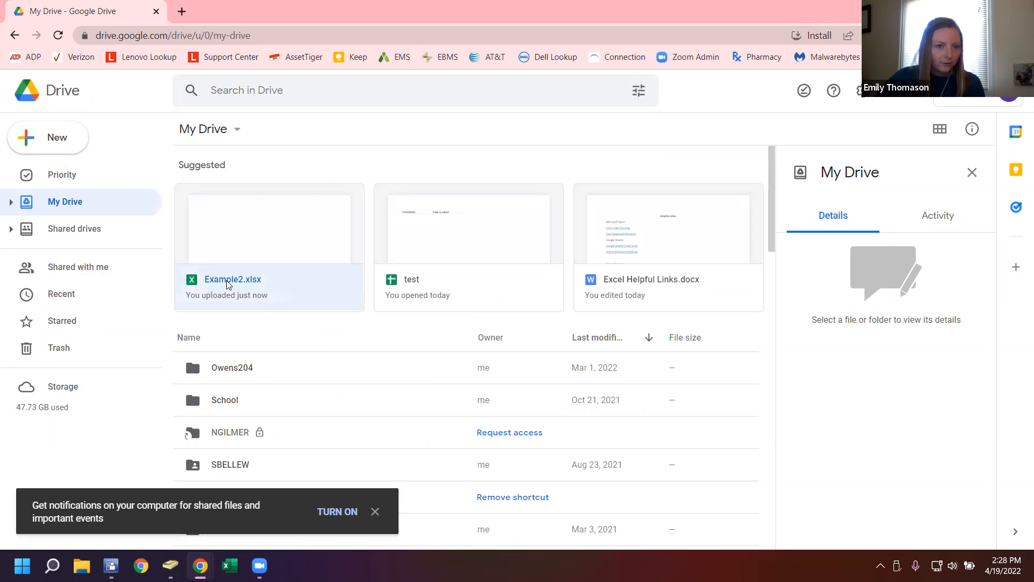
{"action": "double_click", "coordinate": [223, 281]}
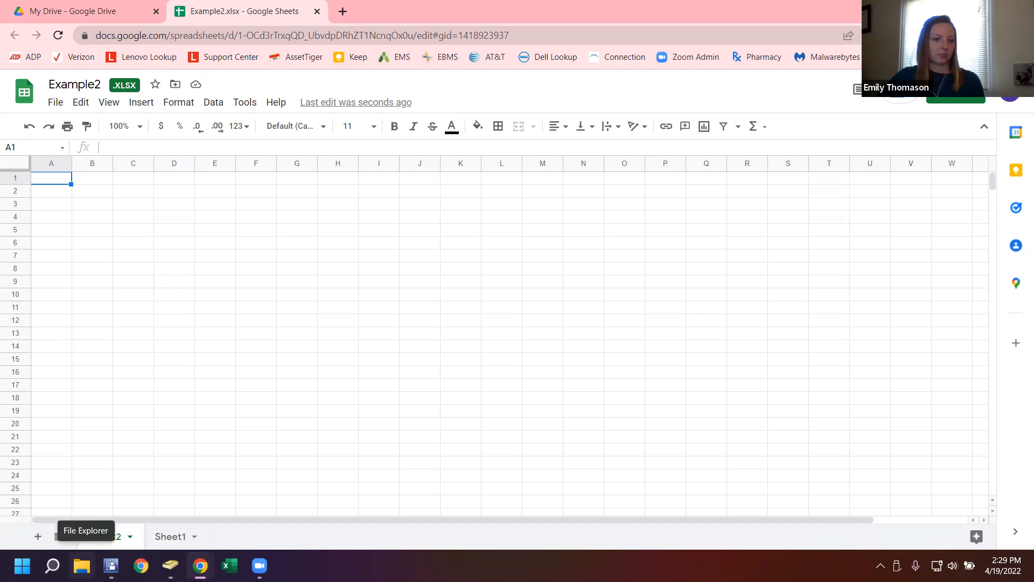
Step: Open Example2 in Excel from the My Drive folder of Google Drive (G:) in File Explorer, and close both windows again
{"action": "left_click", "coordinate": [81, 565]}
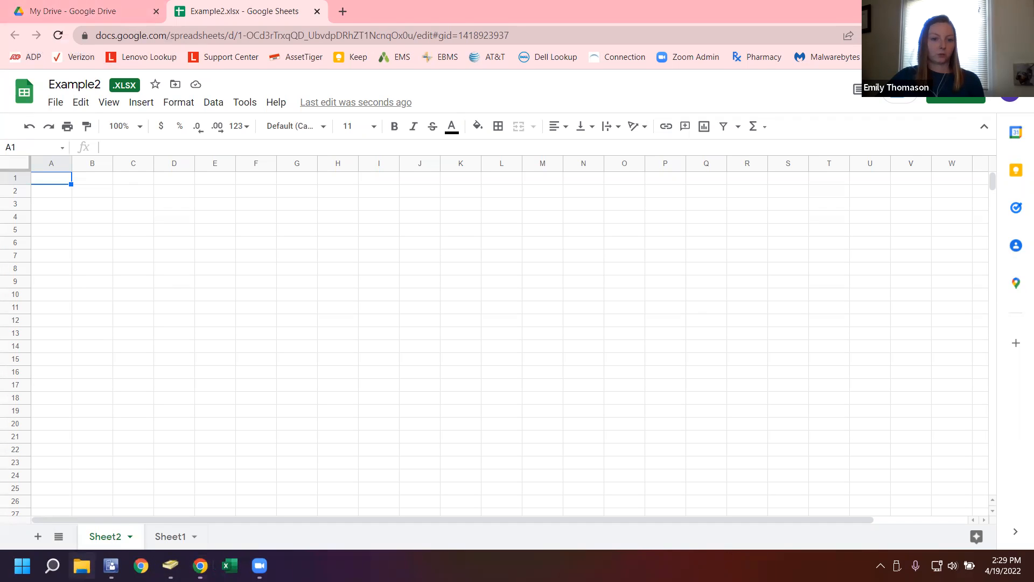
{"action": "left_click", "coordinate": [210, 304]}
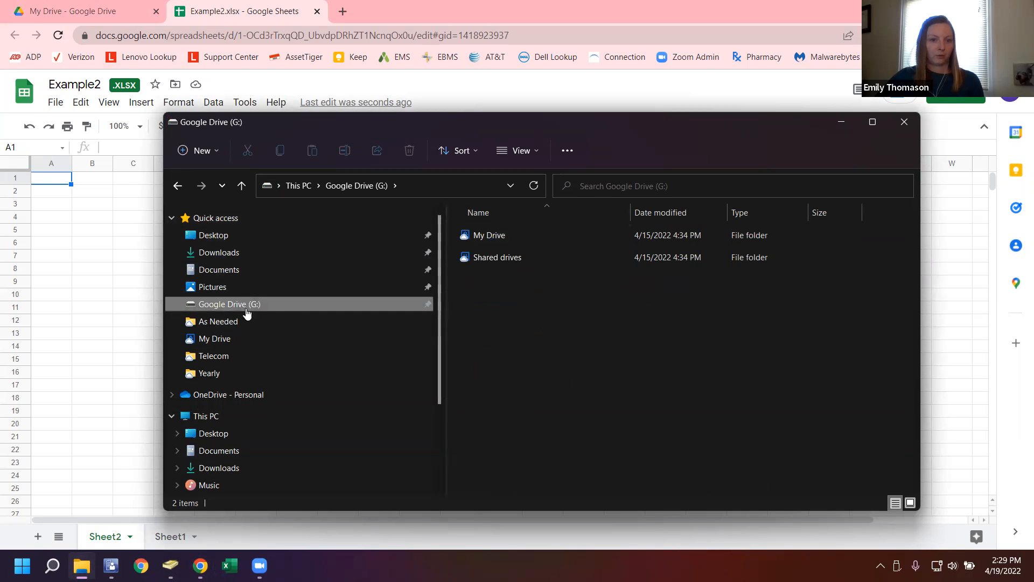
{"action": "left_click", "coordinate": [484, 236]}
{"action": "left_click", "coordinate": [485, 236]}
{"action": "left_click", "coordinate": [584, 236]}
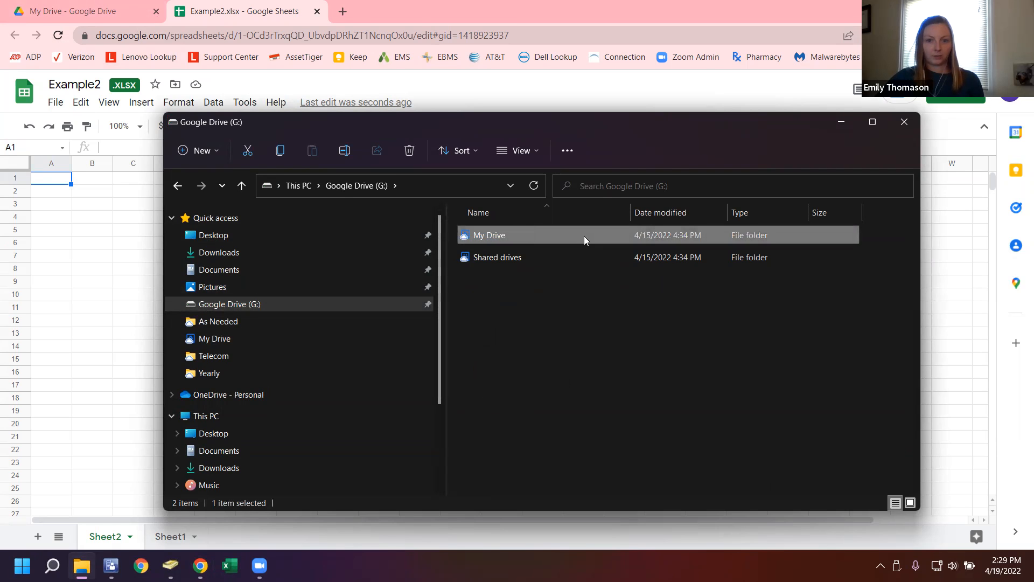
{"action": "double_click", "coordinate": [584, 236]}
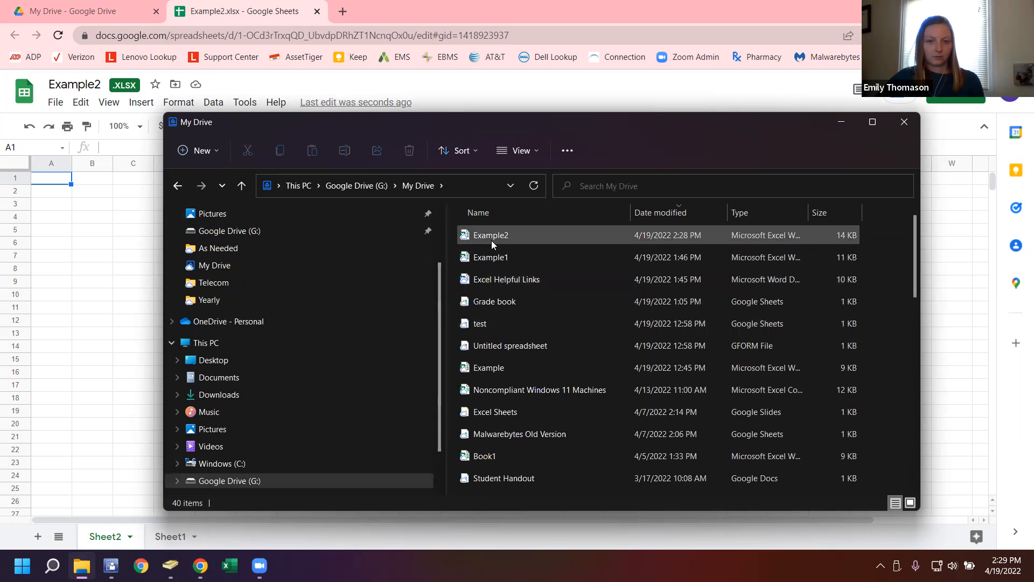
{"action": "double_click", "coordinate": [491, 240]}
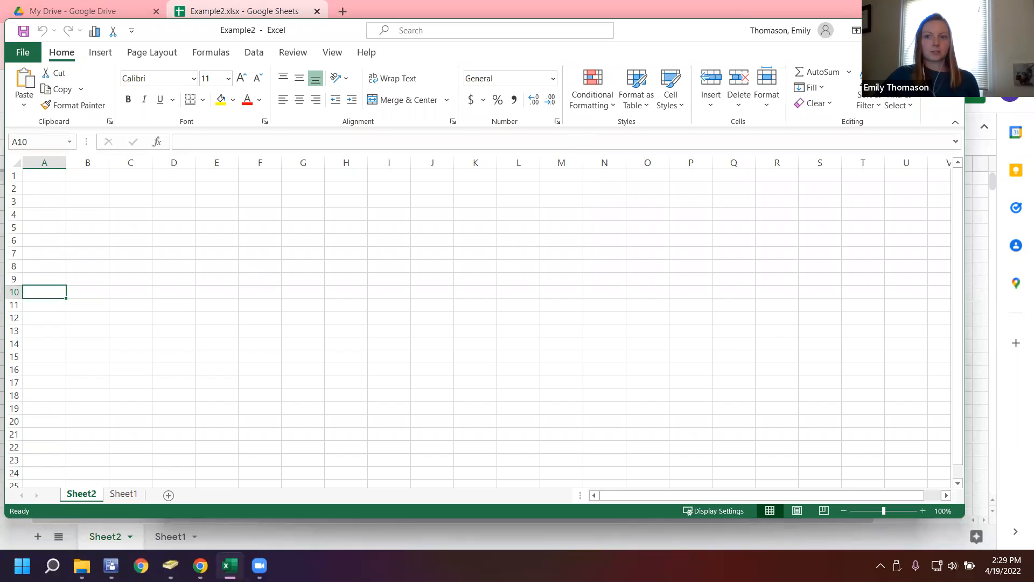
{"action": "left_click", "coordinate": [950, 30]}
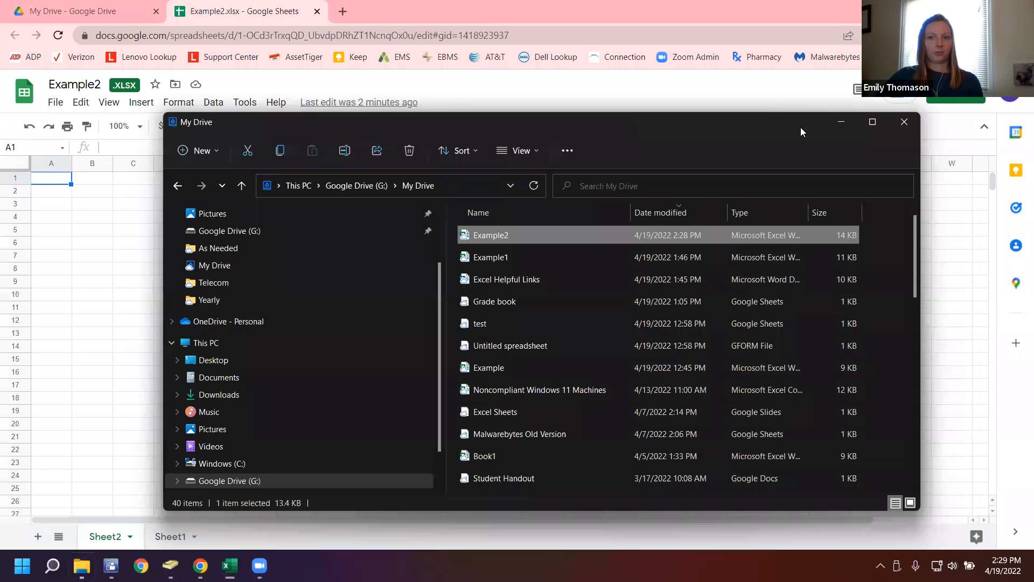
{"action": "left_click", "coordinate": [903, 123]}
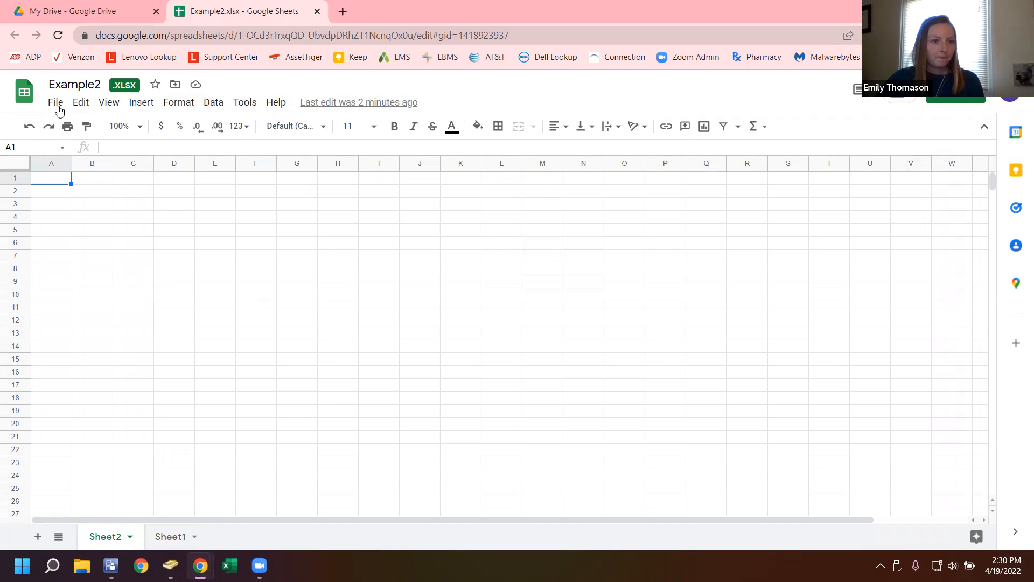
Step: Review the file formats in which the Example2 spreadsheet can be downloaded
{"action": "left_click", "coordinate": [58, 104]}
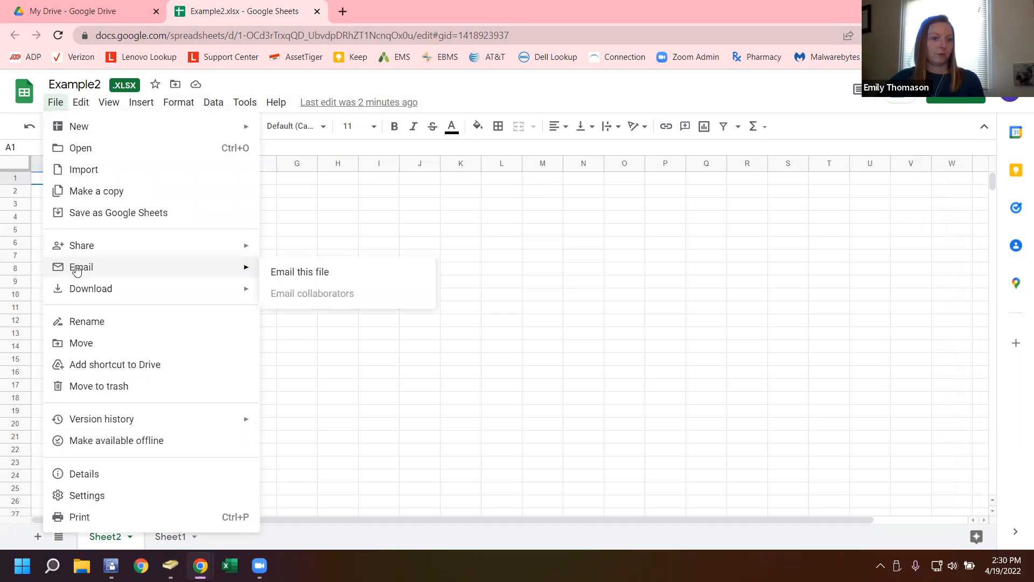
{"action": "mouse_move", "coordinate": [79, 297]}
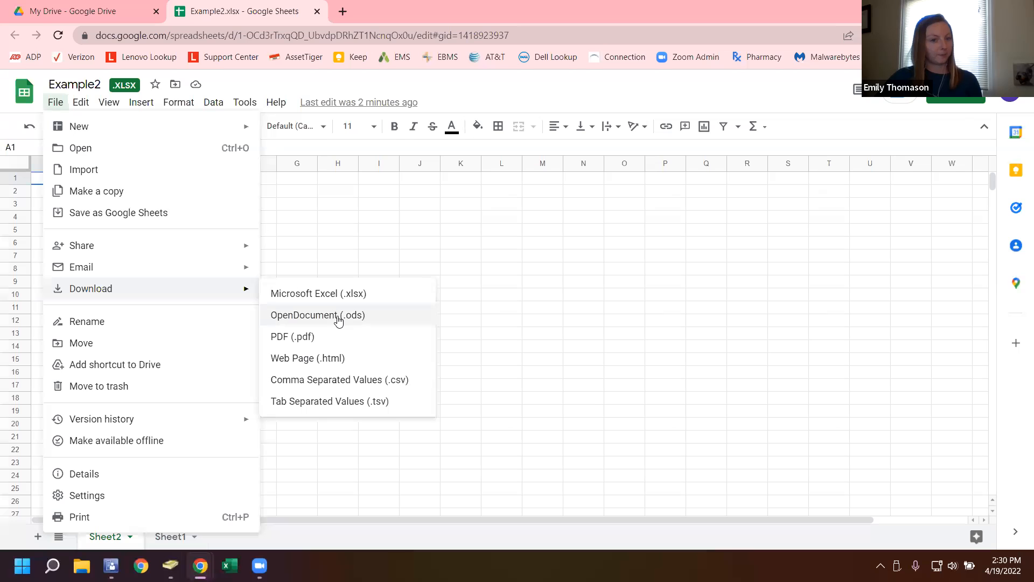
{"action": "left_click", "coordinate": [291, 259]}
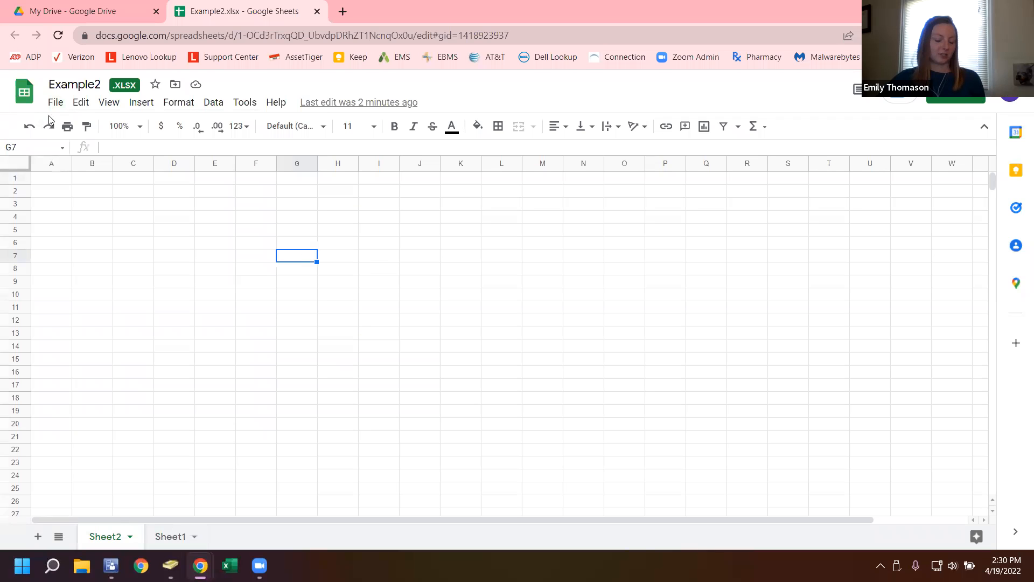
Step: On Sheet2, enter the heading Month in A2 and the entries june, july and august in A3 to A5
{"action": "left_click", "coordinate": [68, 218]}
{"action": "left_click", "coordinate": [45, 184]}
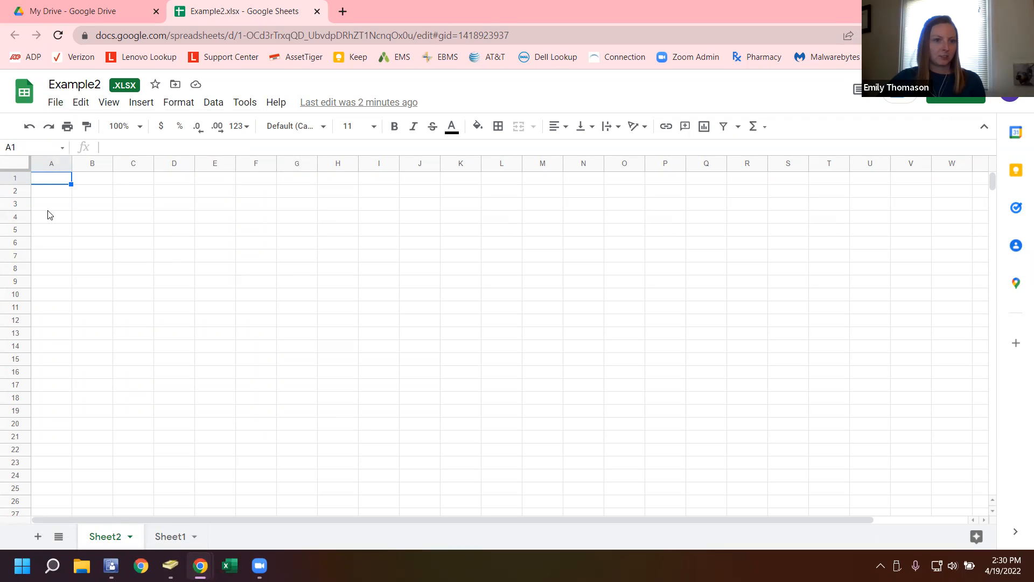
{"action": "left_click", "coordinate": [54, 197]}
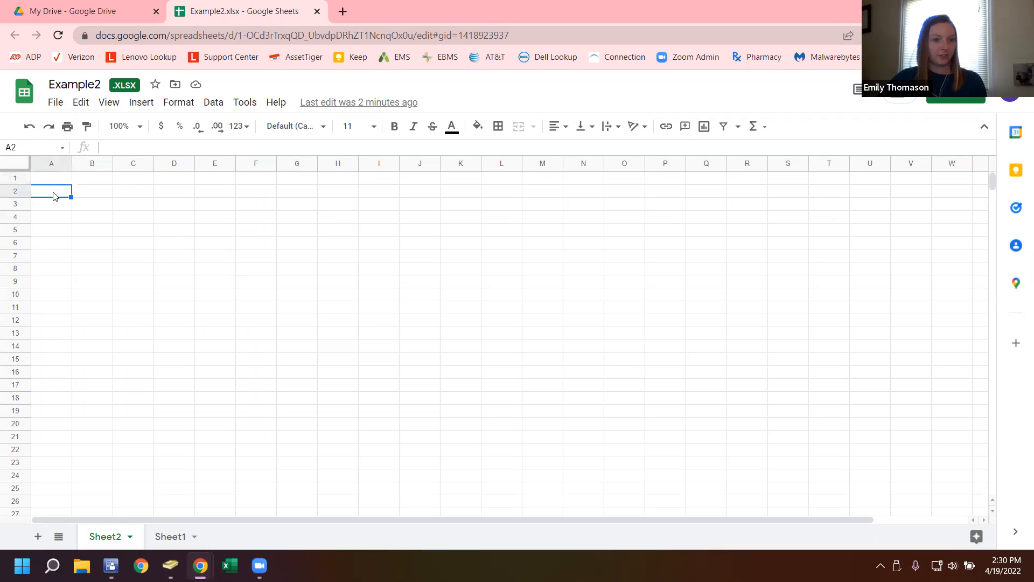
{"action": "type", "text": "t"}
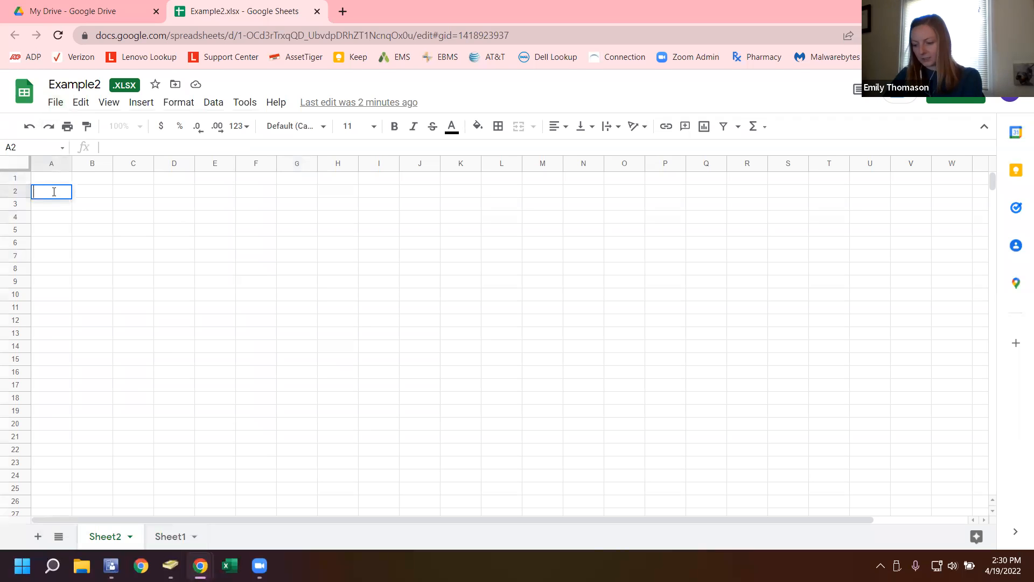
{"action": "type", "text": "Month"}
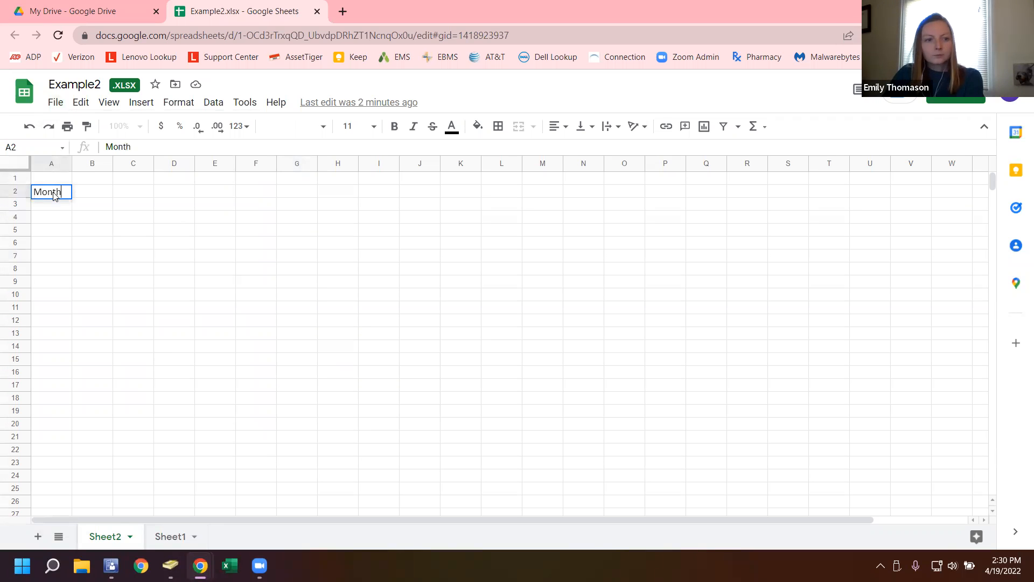
{"action": "key", "text": "Return"}
{"action": "type", "text": "j"}
{"action": "key", "text": "Return"}
{"action": "type", "text": "july"}
{"action": "key", "text": "Return"}
{"action": "type", "text": "augu"}
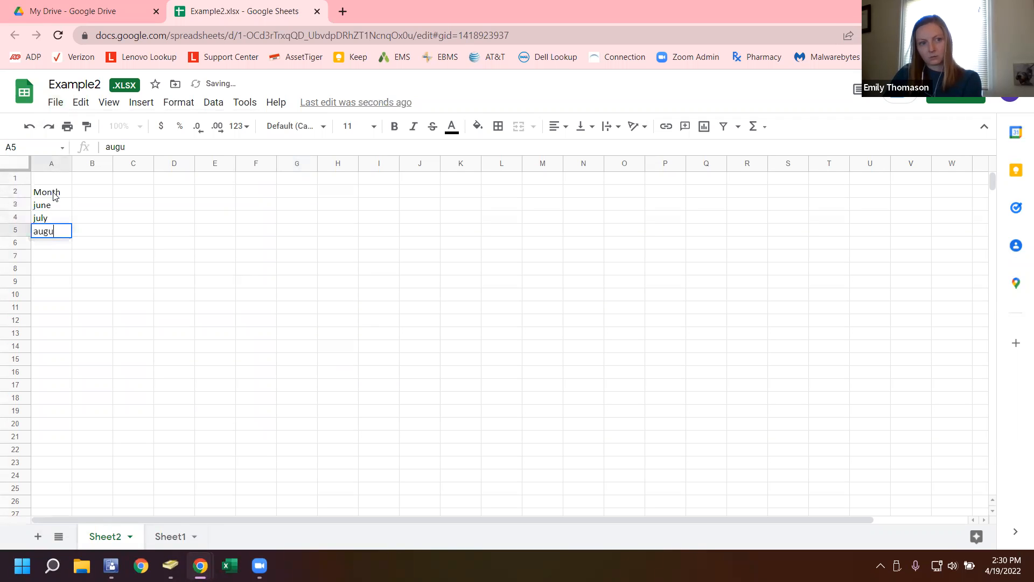
{"action": "key", "text": "Return"}
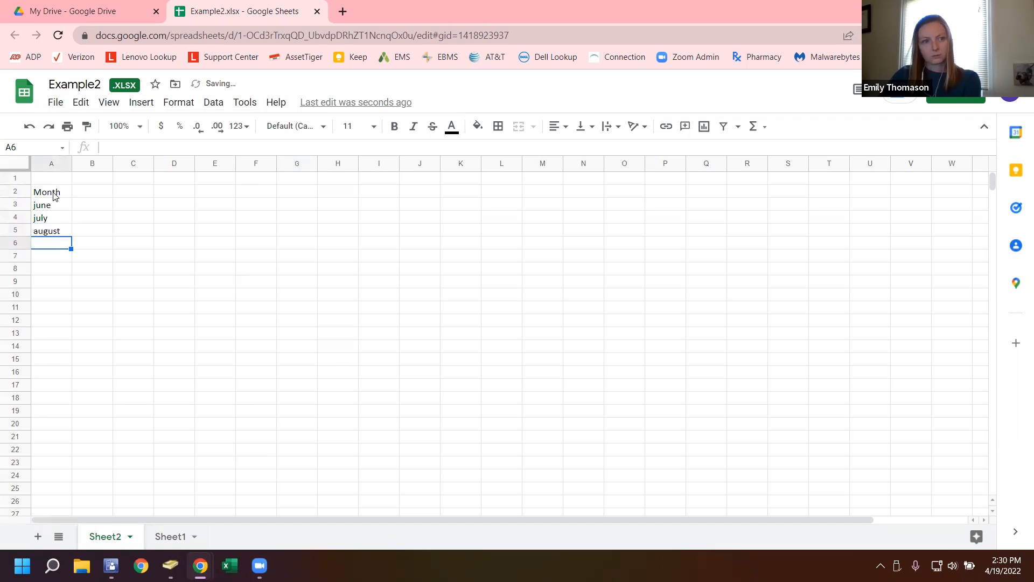
Step: Enter the heading date in B2 and the dates 4/22, 5/21 and 11/22 in B3 to B5
{"action": "left_click", "coordinate": [96, 195]}
{"action": "type", "text": "date"}
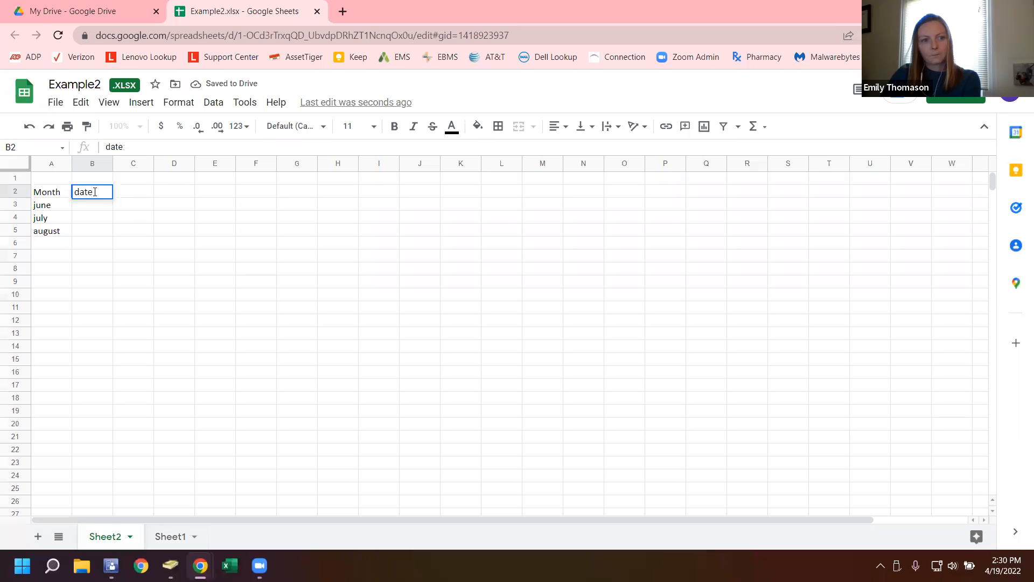
{"action": "left_click", "coordinate": [89, 210]}
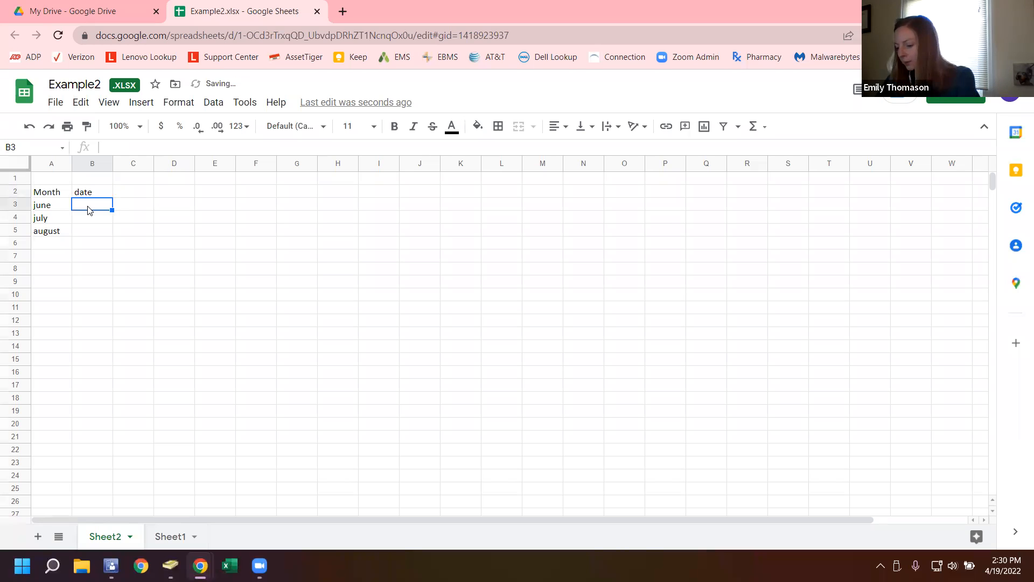
{"action": "type", "text": "4/22"}
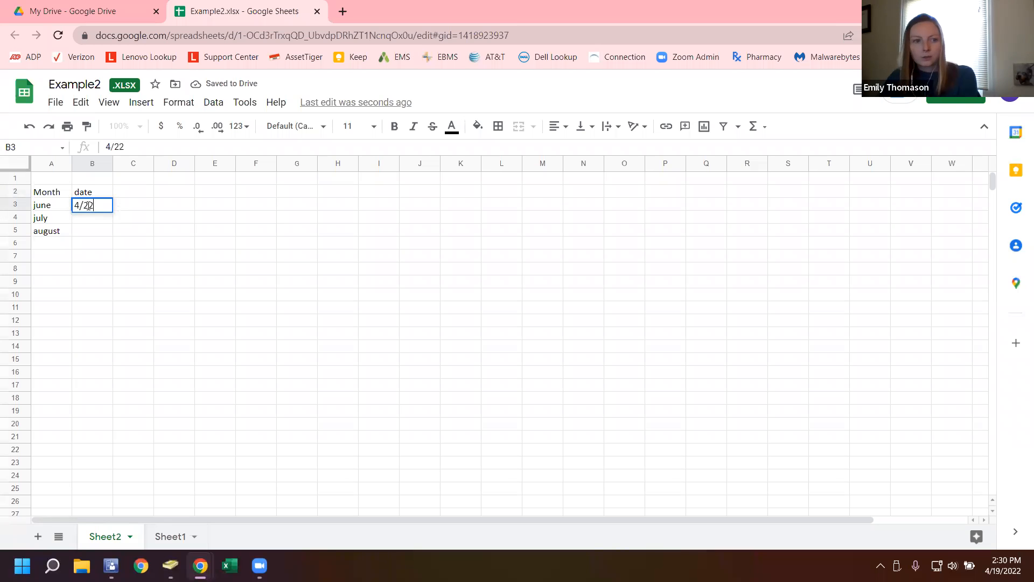
{"action": "left_click", "coordinate": [83, 219]}
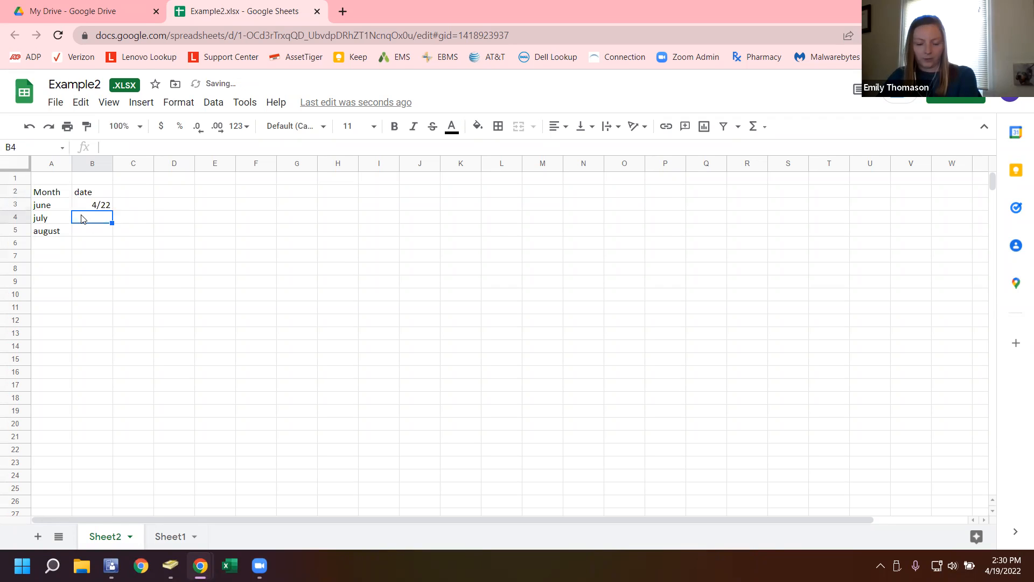
{"action": "type", "text": "5/"}
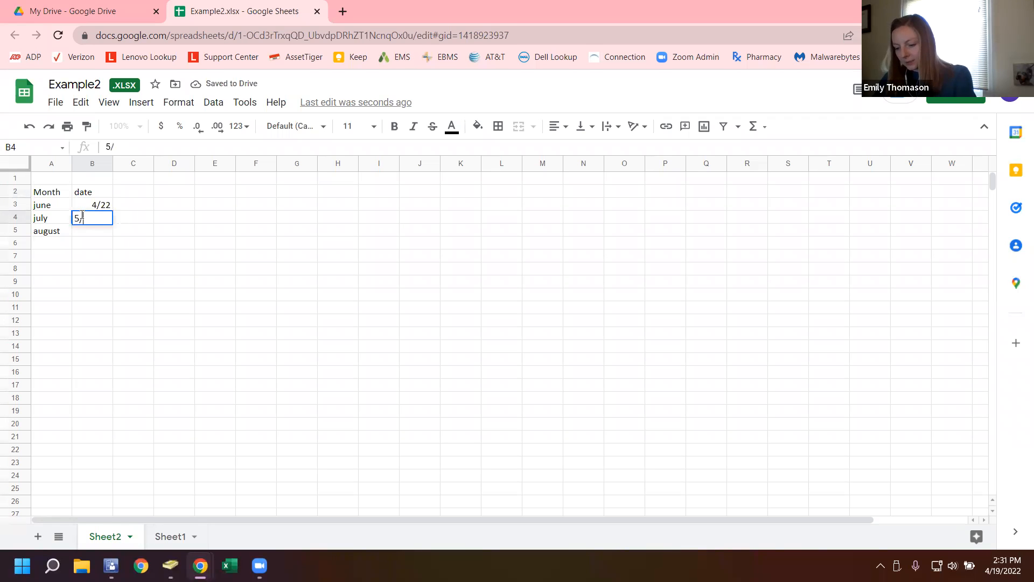
{"action": "type", "text": "21"}
{"action": "left_click", "coordinate": [86, 233]}
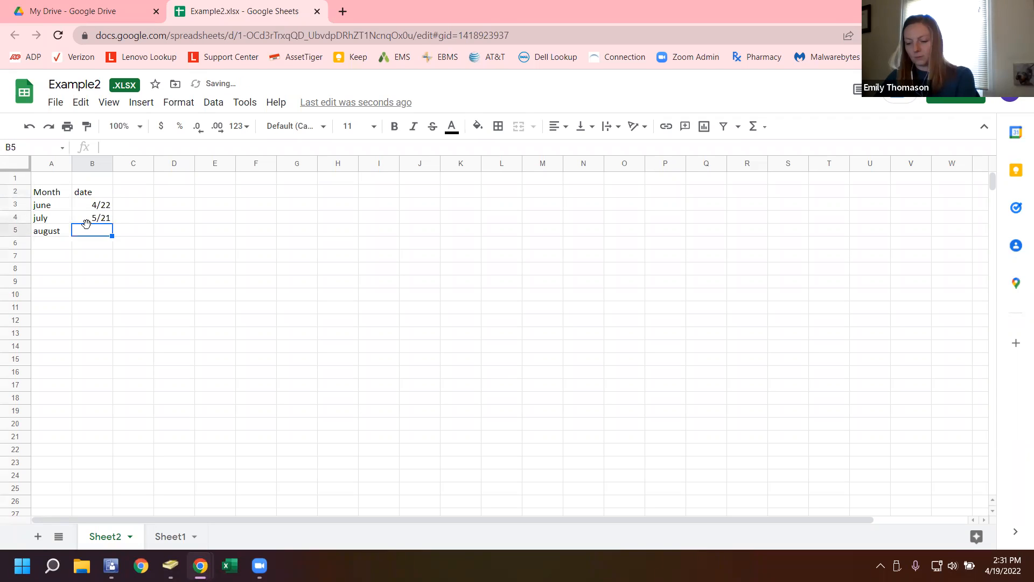
{"action": "type", "text": "11/22"}
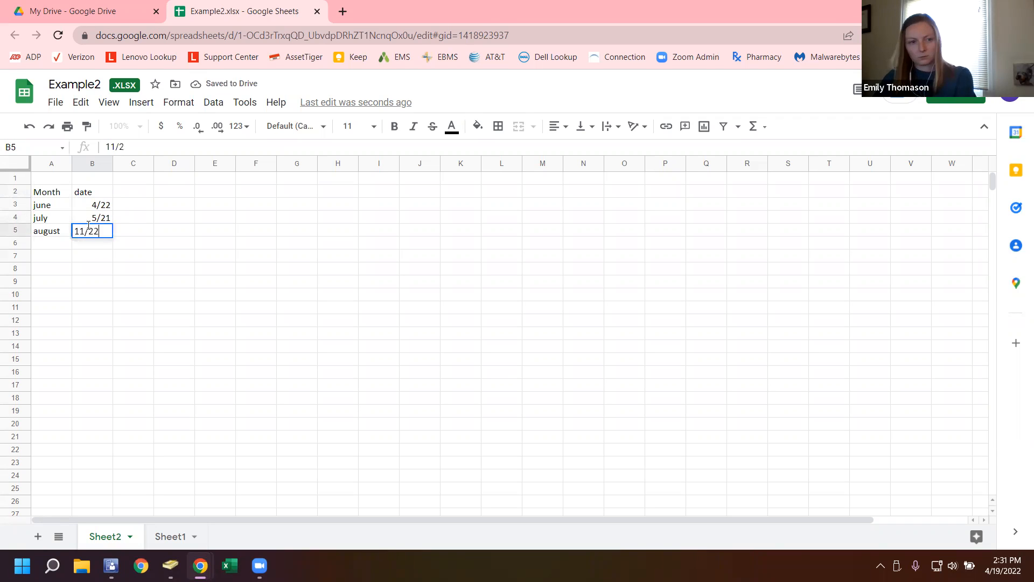
{"action": "left_click", "coordinate": [91, 263]}
{"action": "left_click", "coordinate": [95, 232]}
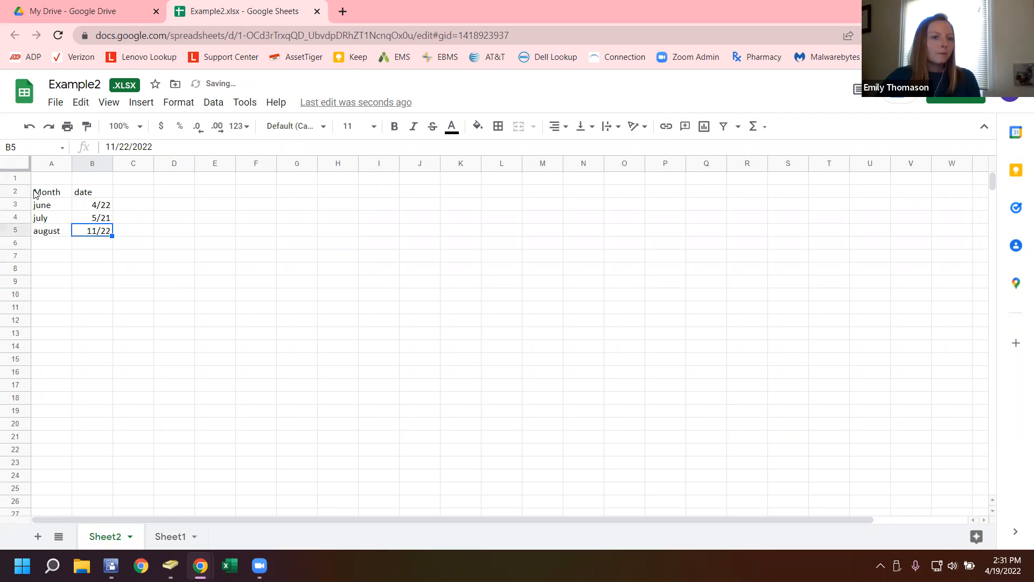
Step: Autofill the month series from august in A5 down to A8
{"action": "left_click", "coordinate": [42, 208]}
{"action": "left_click", "coordinate": [62, 234]}
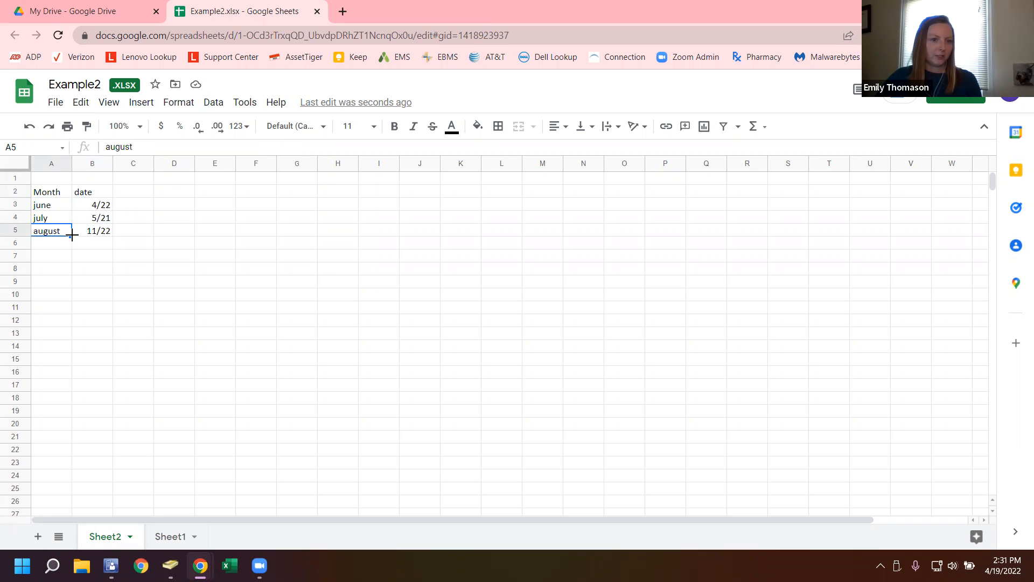
{"action": "left_click_drag", "start_coordinate": [69, 237], "coordinate": [68, 269]}
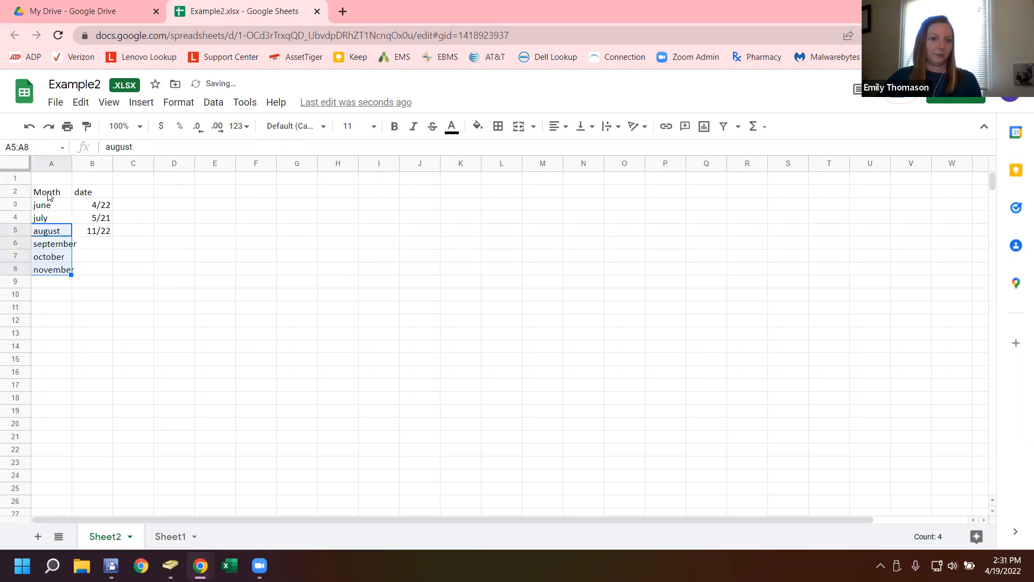
{"action": "left_click", "coordinate": [61, 295]}
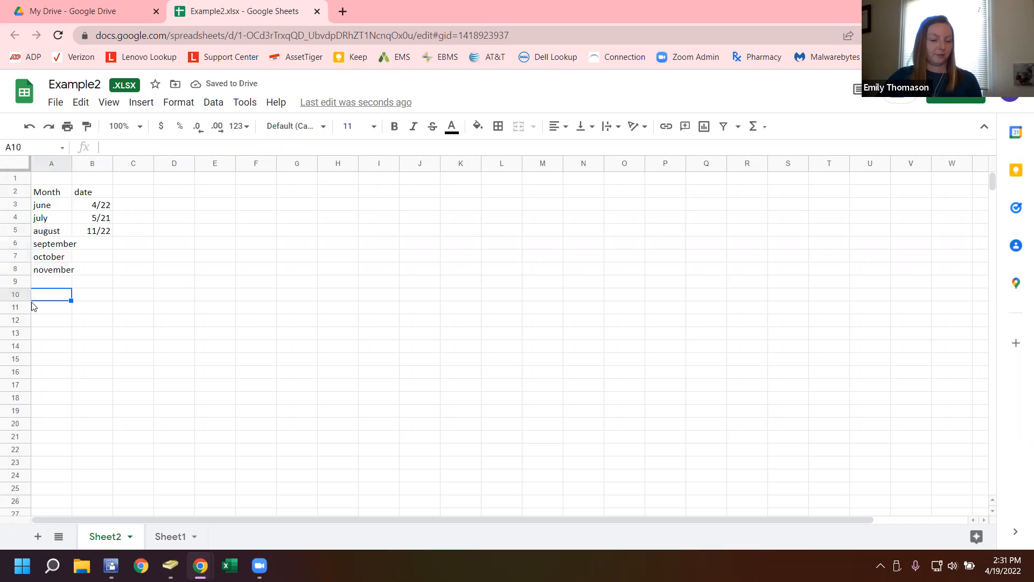
{"action": "left_click", "coordinate": [101, 233]}
{"action": "left_click", "coordinate": [109, 210]}
{"action": "left_click", "coordinate": [110, 231]}
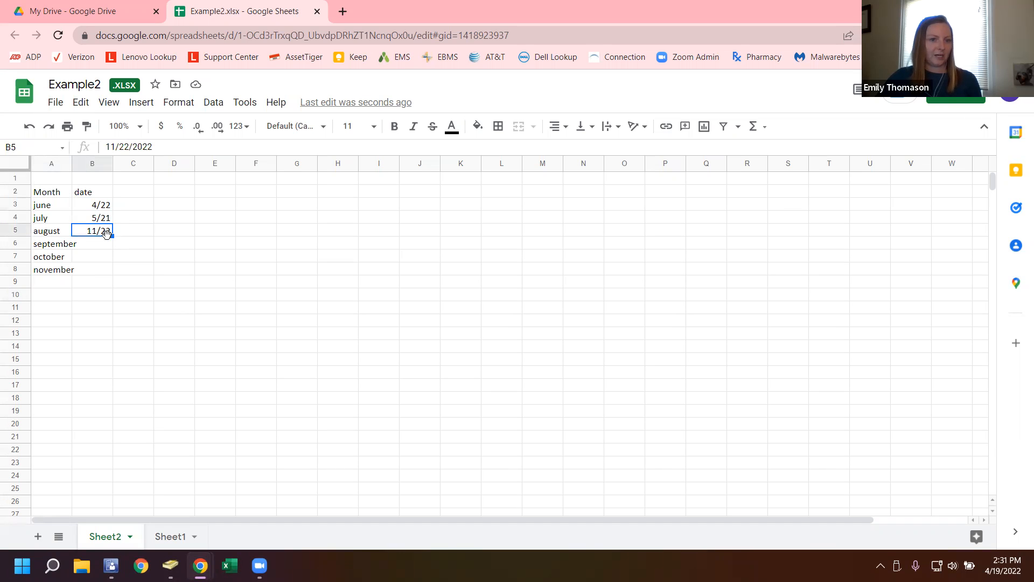
{"action": "left_click", "coordinate": [80, 247]}
{"action": "left_click", "coordinate": [37, 207]}
{"action": "left_click", "coordinate": [41, 233]}
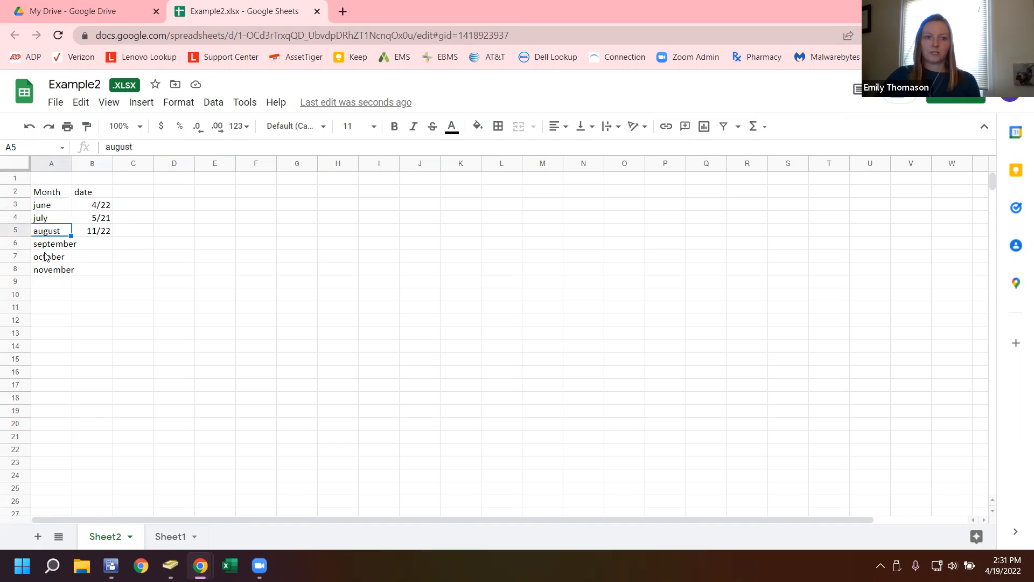
Step: Autofill the date series on Sheet2 from 11/22 in B5 down to B8
{"action": "left_click", "coordinate": [44, 194]}
{"action": "left_click", "coordinate": [86, 246]}
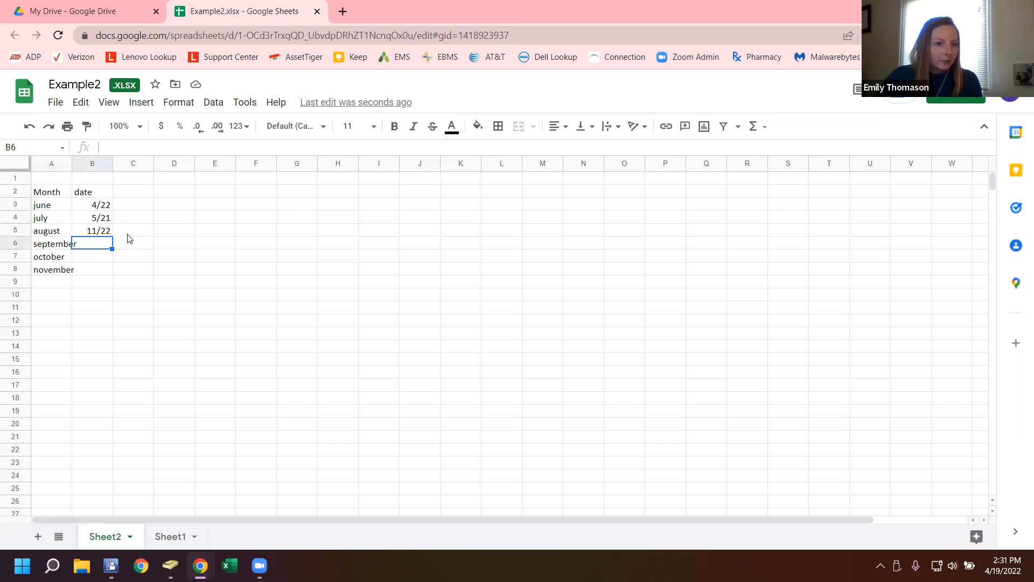
{"action": "left_click", "coordinate": [109, 231]}
{"action": "left_click_drag", "start_coordinate": [111, 236], "coordinate": [107, 271]}
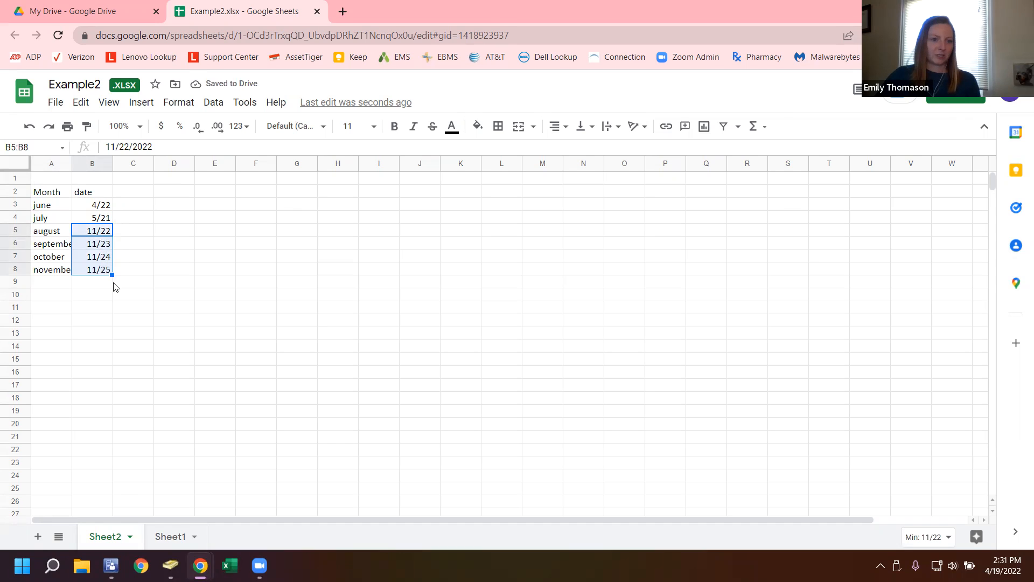
{"action": "left_click", "coordinate": [89, 310]}
Step: Fit all column widths on Sheet2 to their contents so the long month names have enough room
{"action": "left_click", "coordinate": [56, 214]}
{"action": "left_click", "coordinate": [52, 195]}
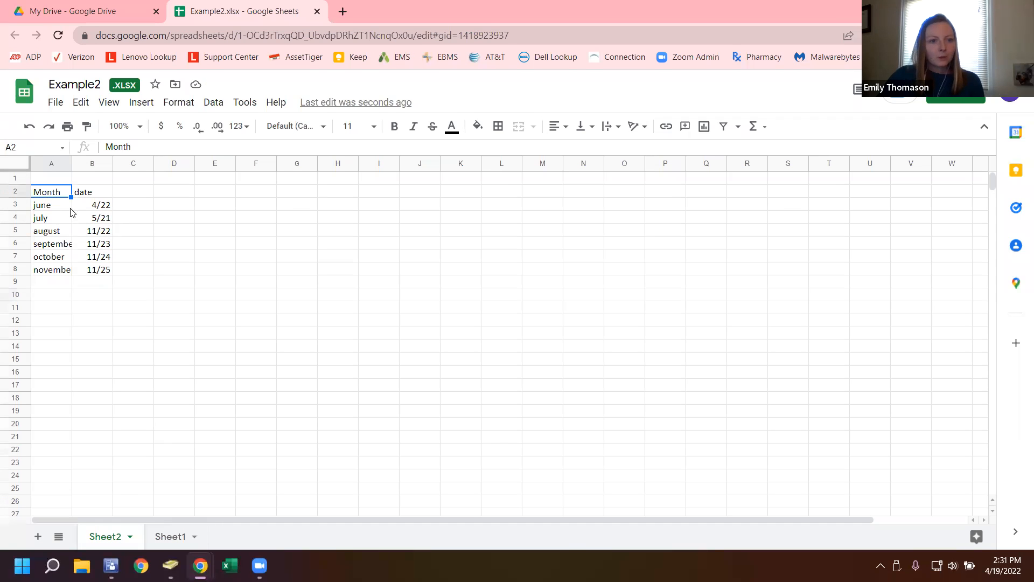
{"action": "left_click", "coordinate": [80, 271]}
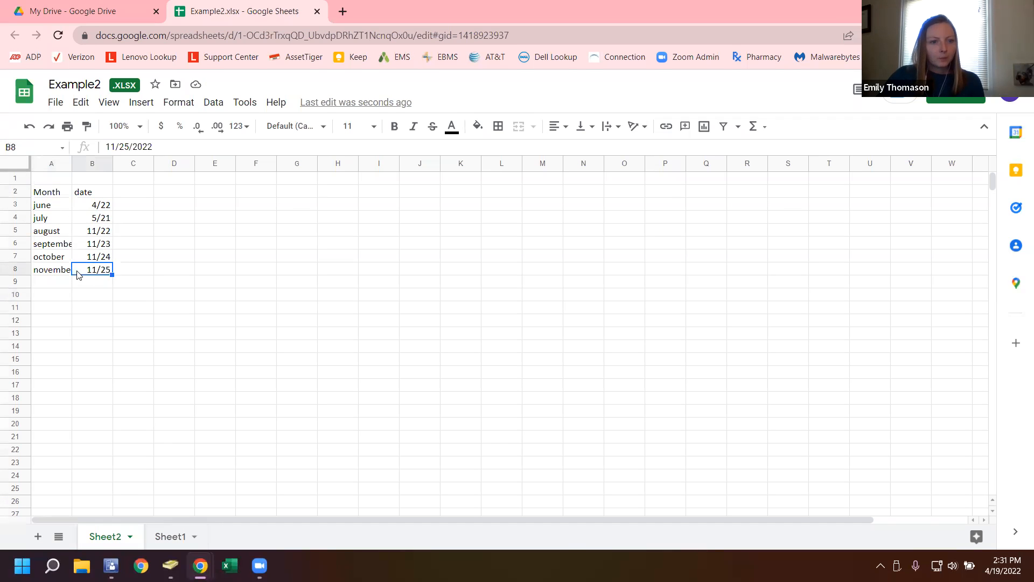
{"action": "left_click", "coordinate": [24, 165]}
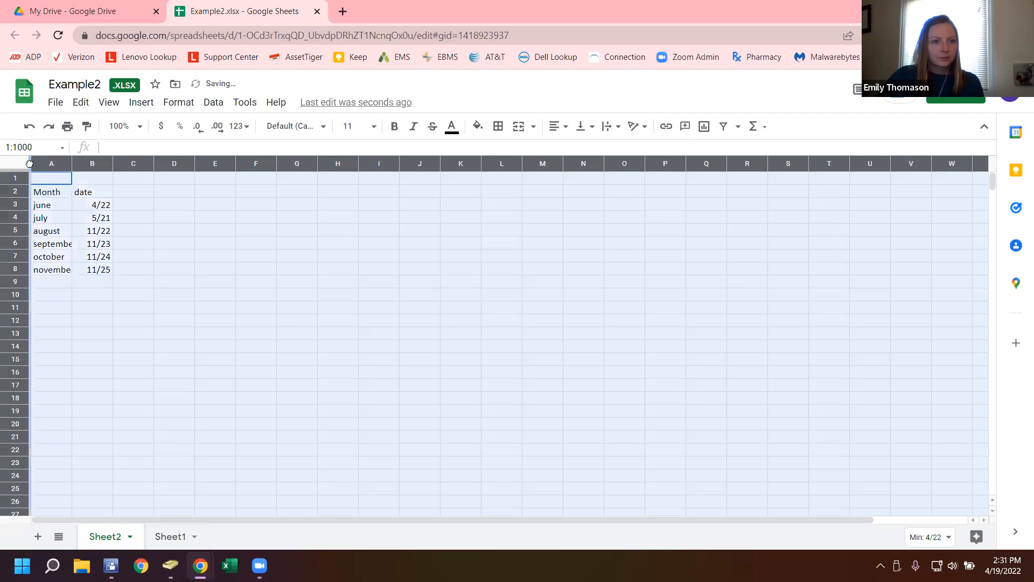
{"action": "double_click", "coordinate": [70, 160]}
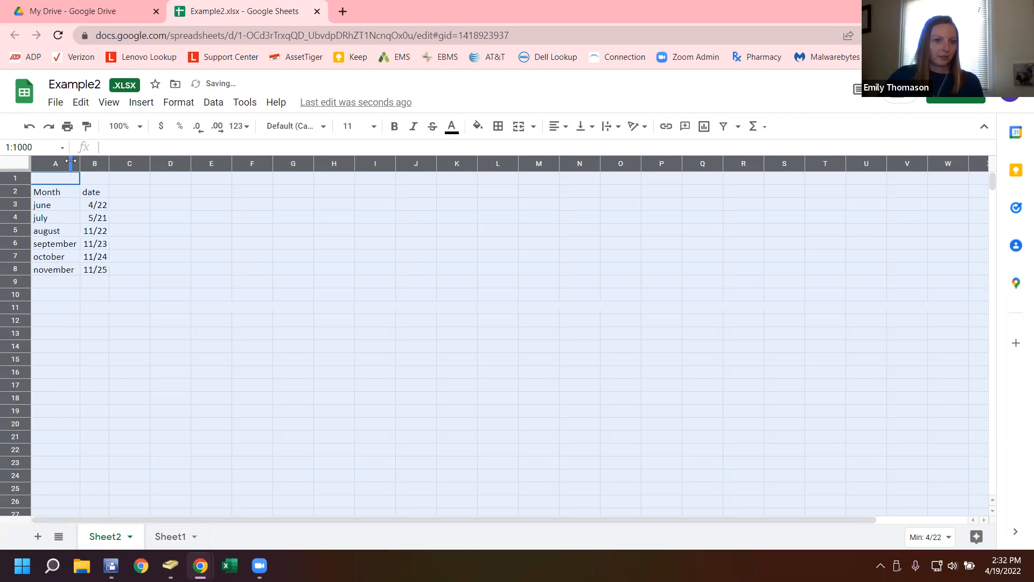
{"action": "left_click", "coordinate": [63, 263]}
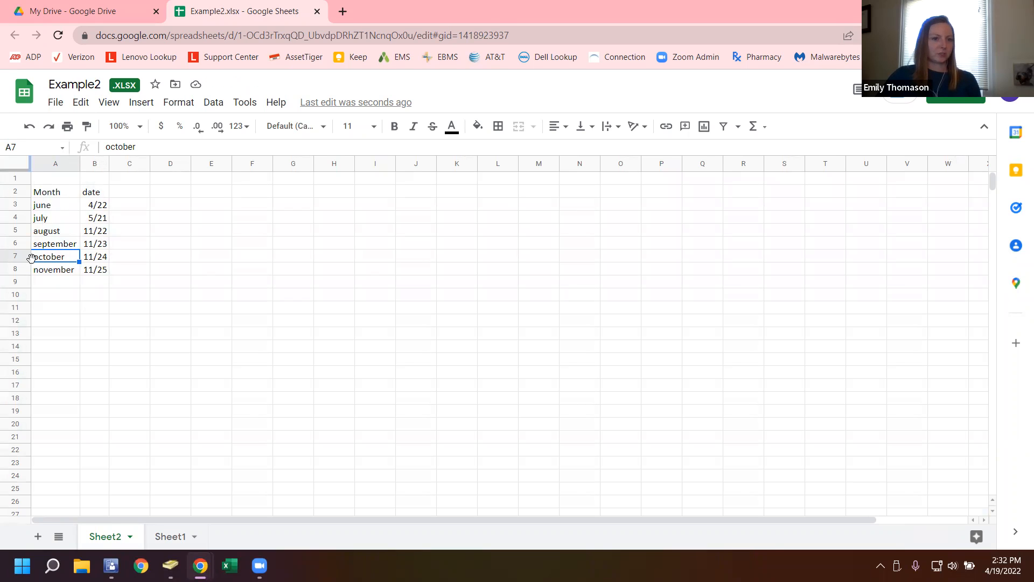
{"action": "left_click", "coordinate": [57, 275]}
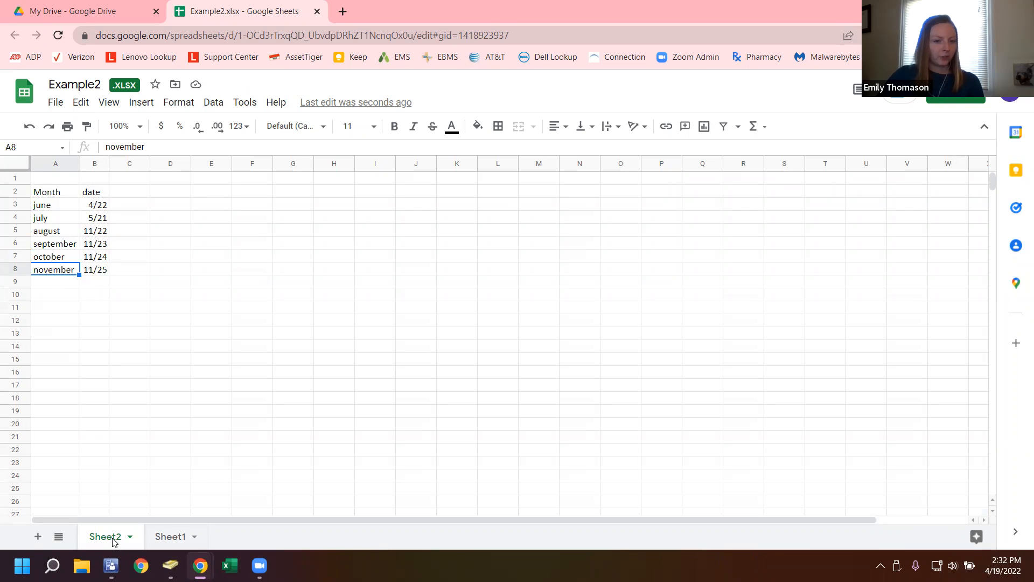
Step: Examine the formulas behind the Oct and Nov totals in C10 and D10 on Sheet1
{"action": "left_click", "coordinate": [173, 537]}
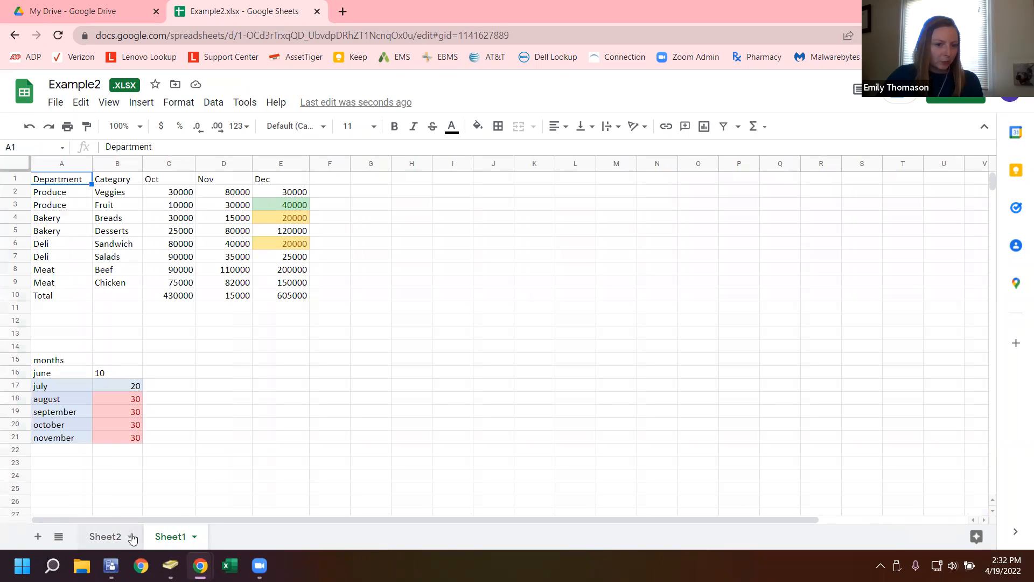
{"action": "left_click", "coordinate": [121, 536]}
{"action": "left_click", "coordinate": [157, 538]}
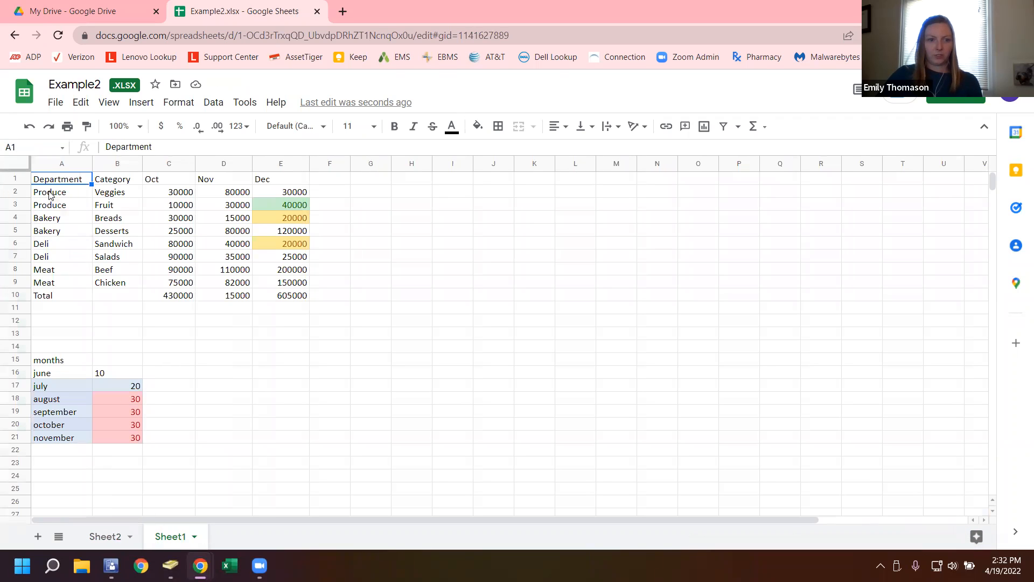
{"action": "left_click", "coordinate": [178, 297]}
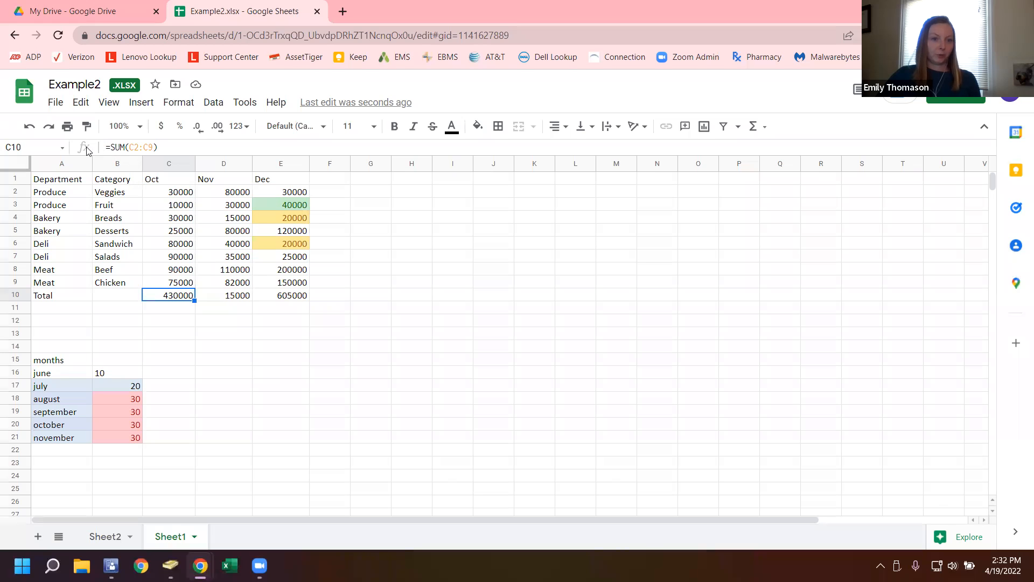
{"action": "left_click", "coordinate": [118, 146]}
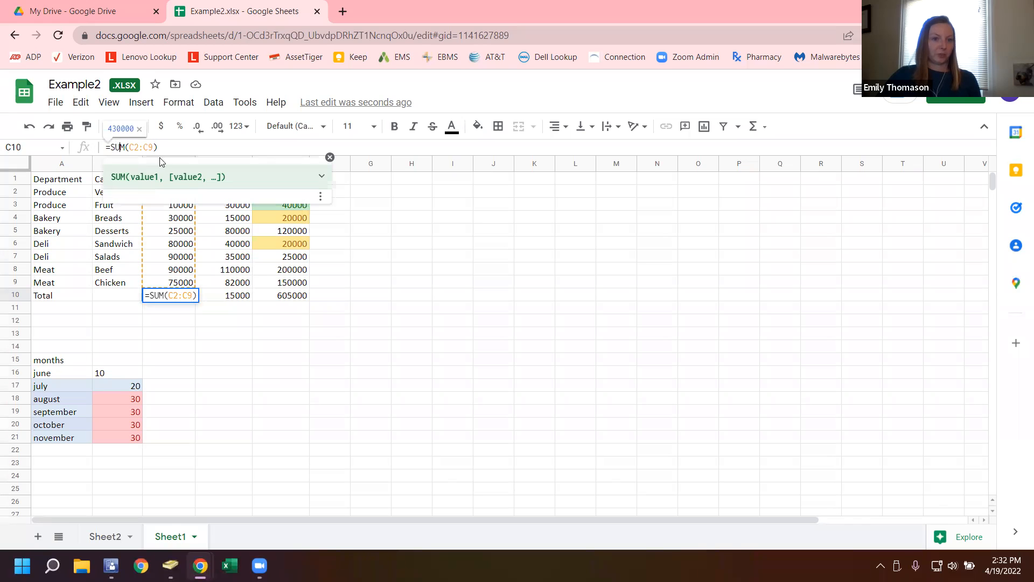
{"action": "left_click", "coordinate": [263, 371]}
{"action": "left_click", "coordinate": [230, 308]}
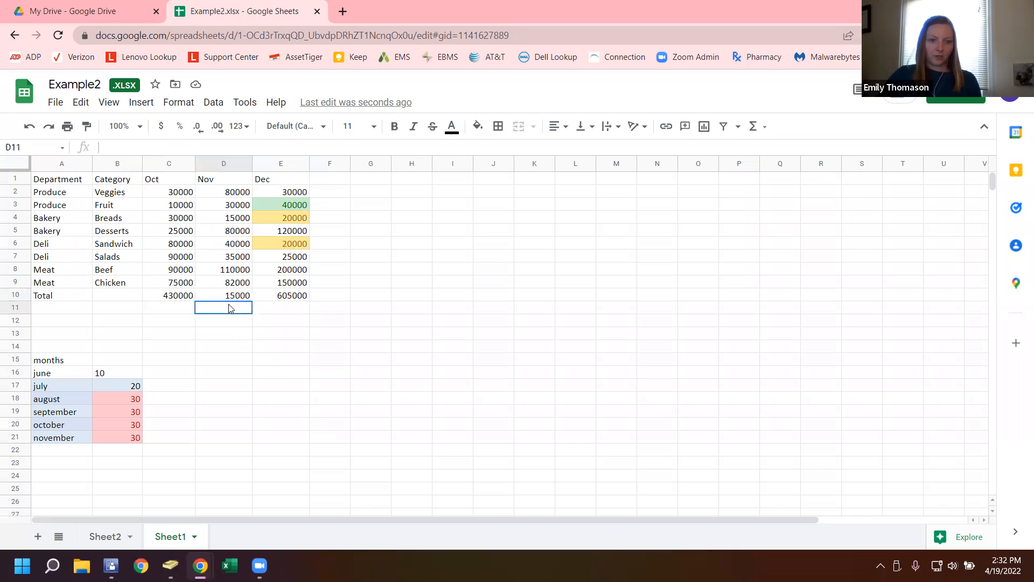
{"action": "left_click", "coordinate": [221, 298]}
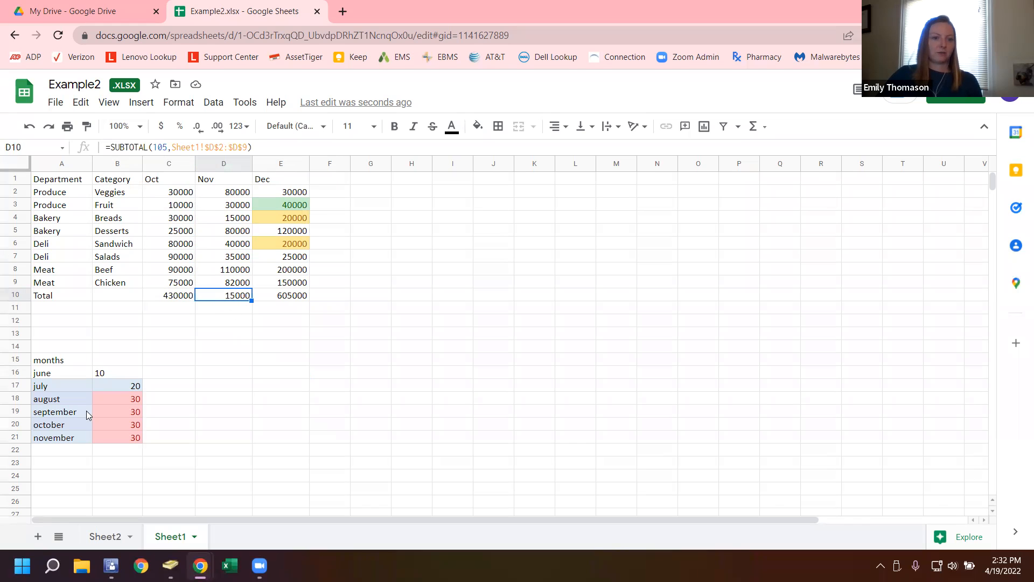
{"action": "left_click", "coordinate": [226, 438]}
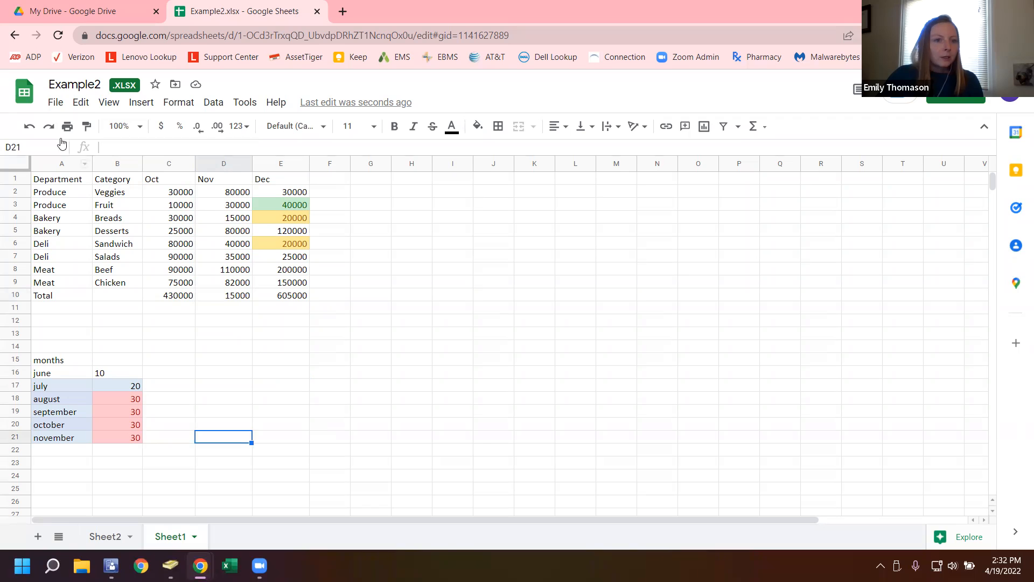
Step: Open the sharing settings for Example2 and add a colleague as a recipient
{"action": "left_click", "coordinate": [55, 101]}
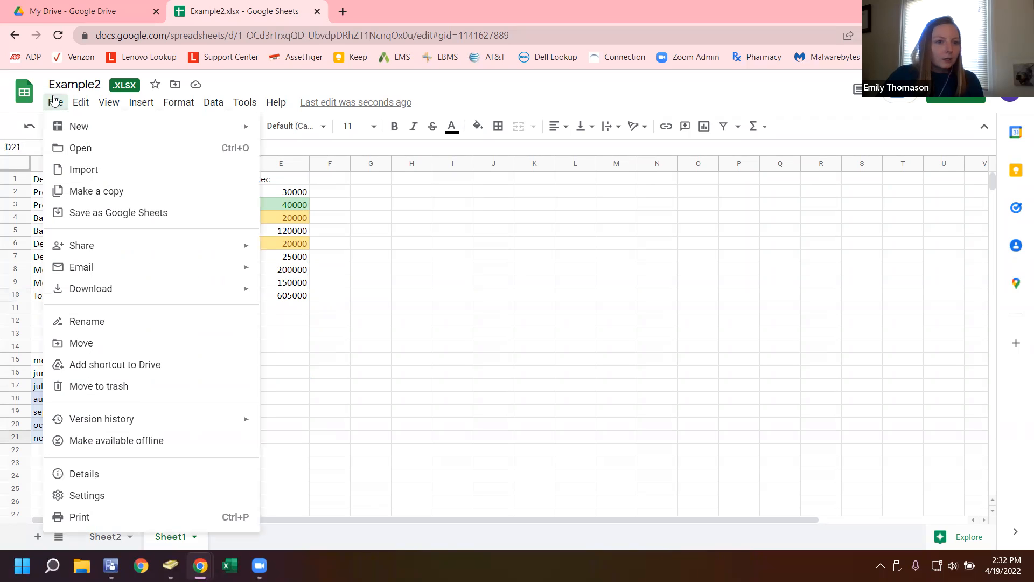
{"action": "left_click", "coordinate": [281, 90]}
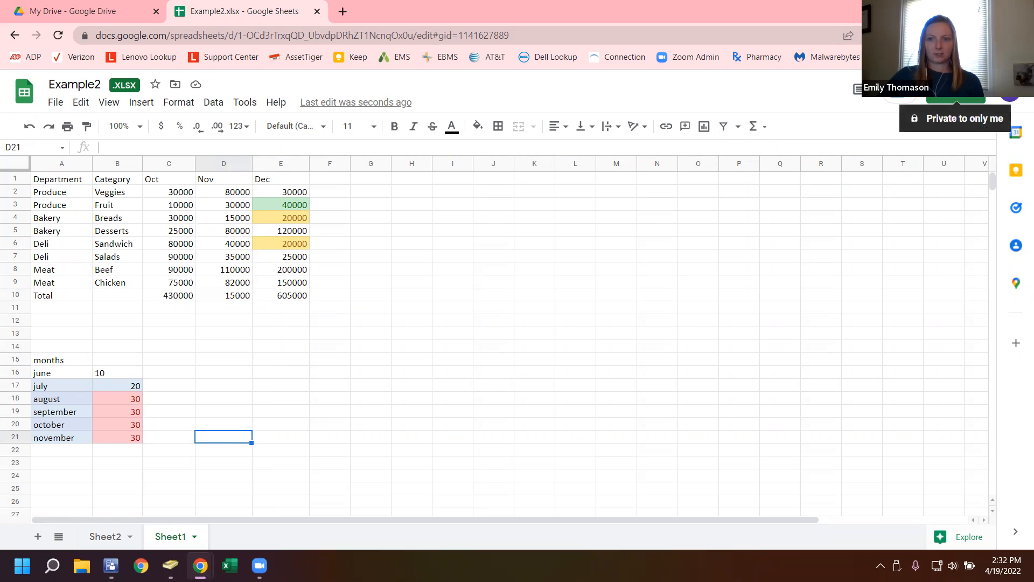
{"action": "left_click", "coordinate": [957, 95]}
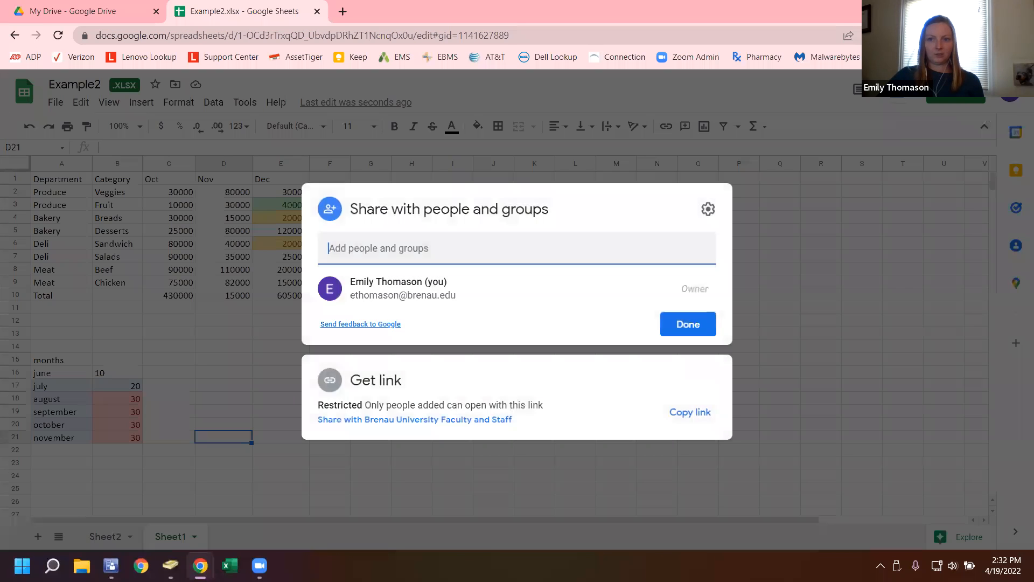
{"action": "left_click", "coordinate": [426, 248]}
{"action": "left_click", "coordinate": [426, 248]}
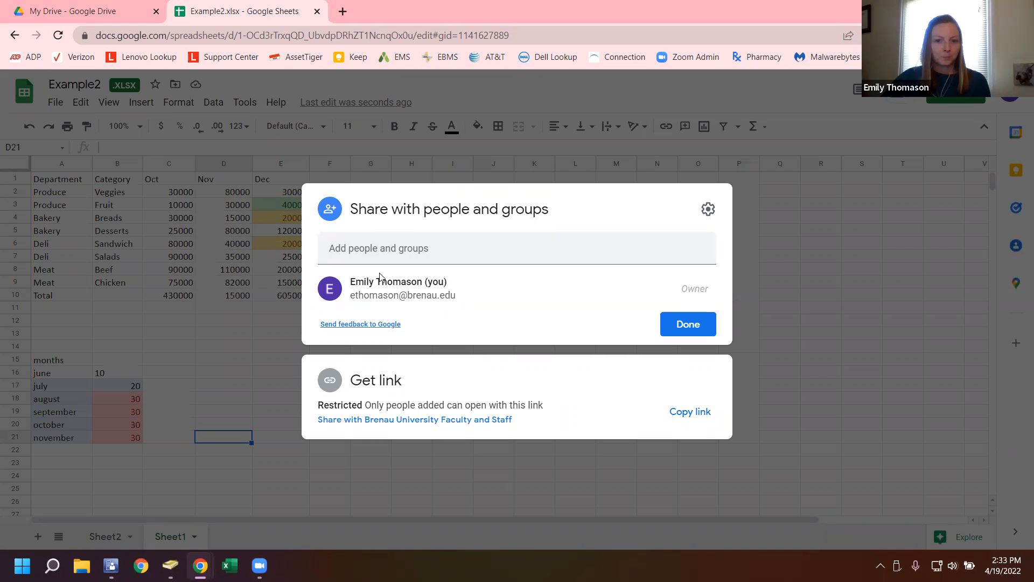
{"action": "left_click", "coordinate": [376, 257]}
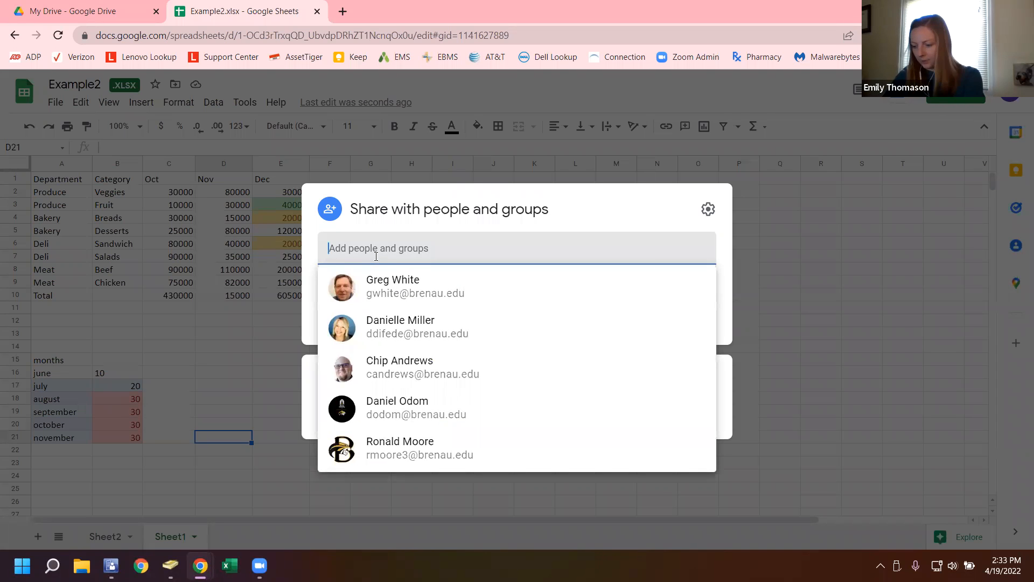
{"action": "type", "text": "eli"}
{"action": "left_click", "coordinate": [417, 294]}
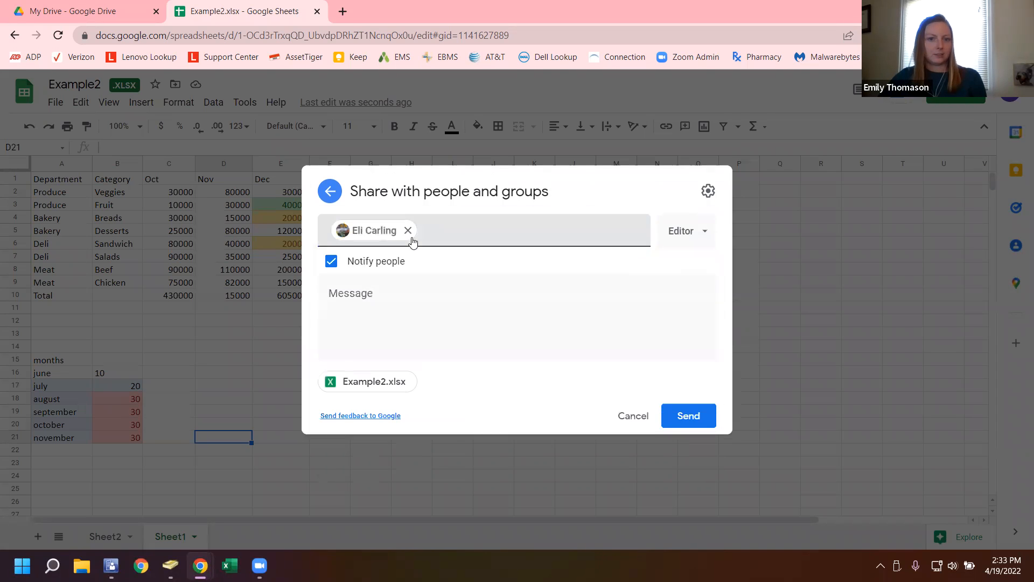
Step: Turn the recipient notification off and back on, and start the optional invitation message
{"action": "left_click", "coordinate": [330, 275]}
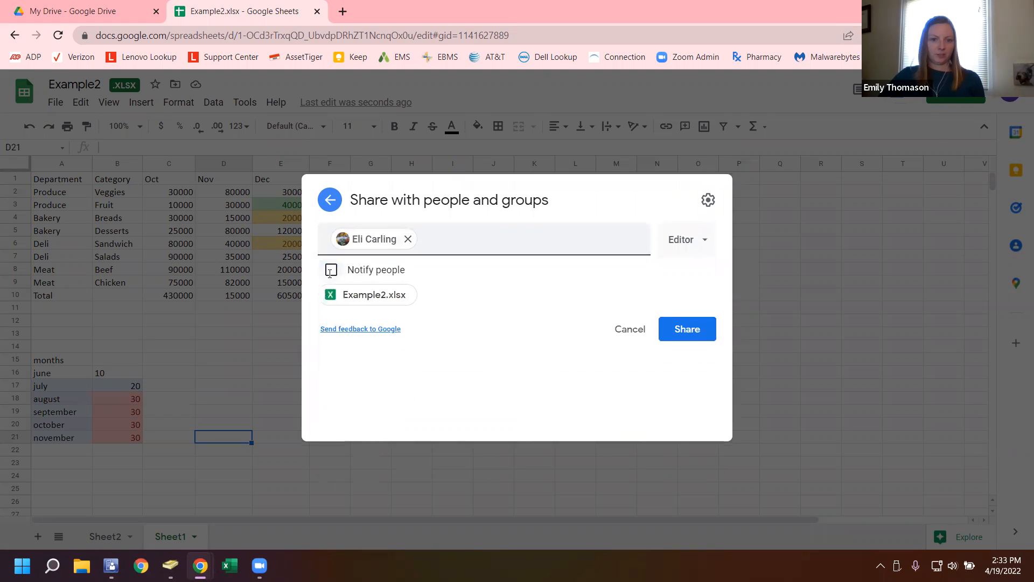
{"action": "left_click", "coordinate": [331, 315]}
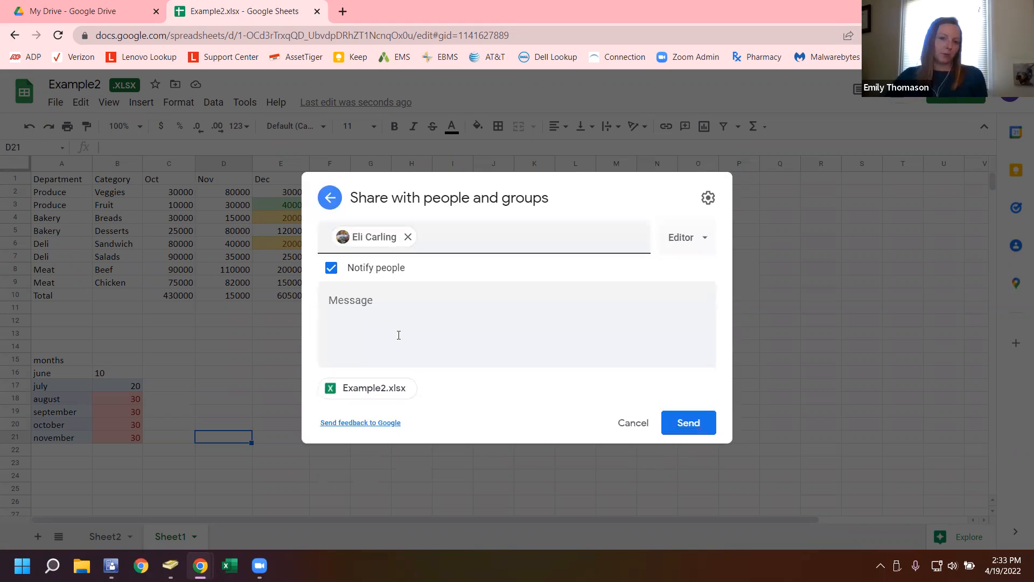
{"action": "left_click", "coordinate": [394, 338]}
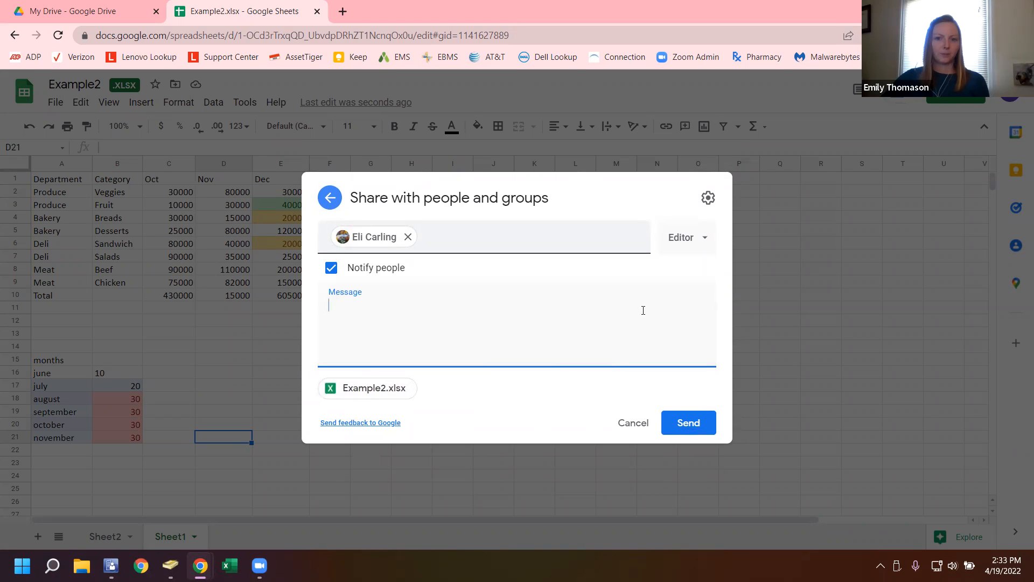
Step: Switch the recipient's access role to Viewer, to Commenter, and back to Editor
{"action": "left_click", "coordinate": [684, 247]}
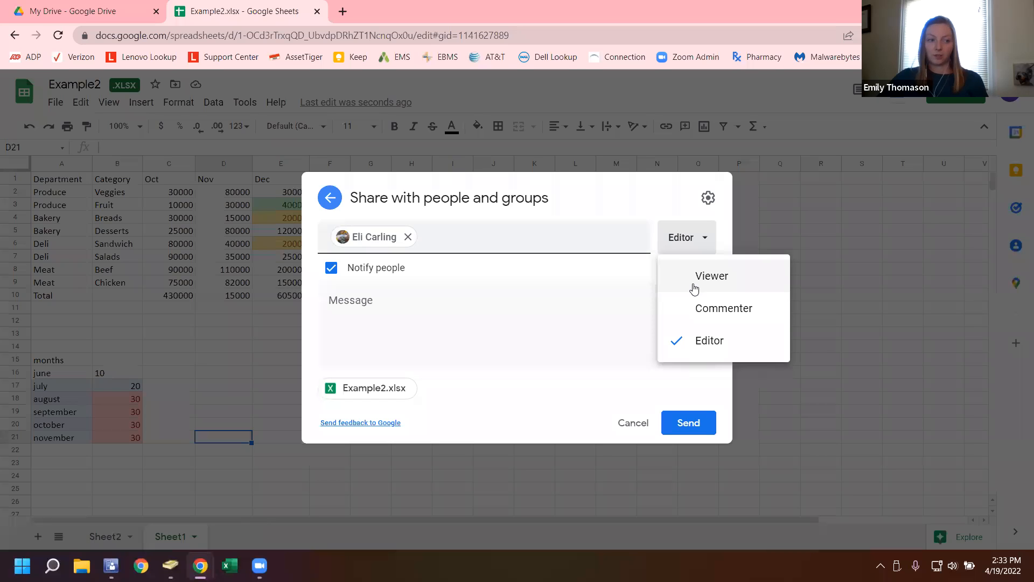
{"action": "left_click", "coordinate": [695, 289]}
{"action": "left_click", "coordinate": [679, 239]}
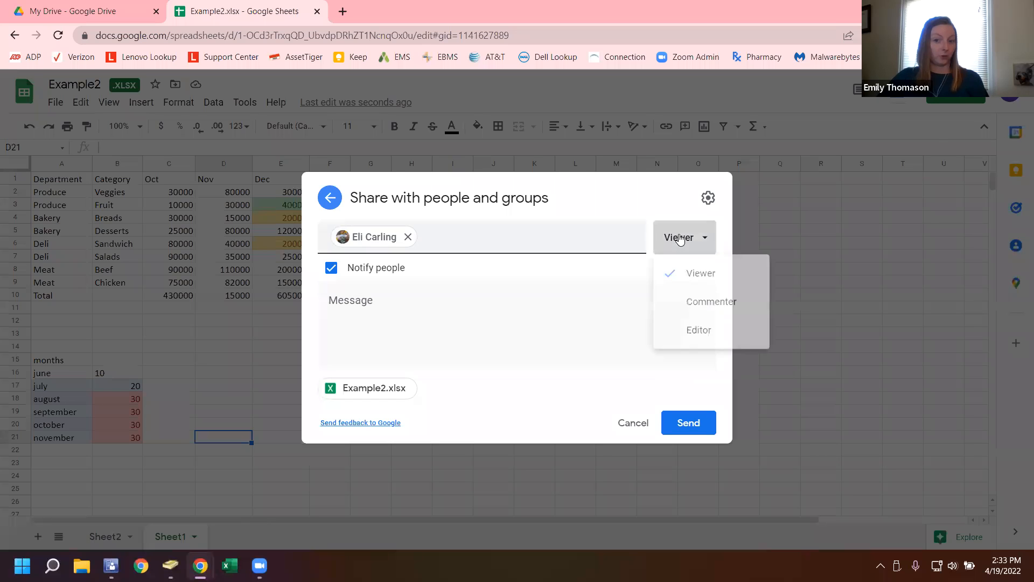
{"action": "left_click", "coordinate": [687, 311]}
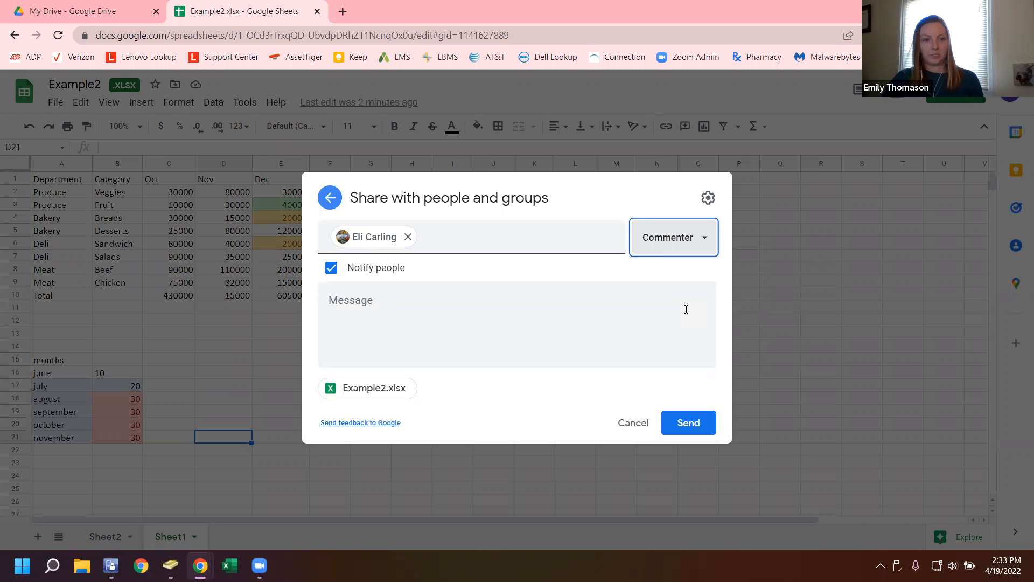
{"action": "left_click", "coordinate": [681, 240]}
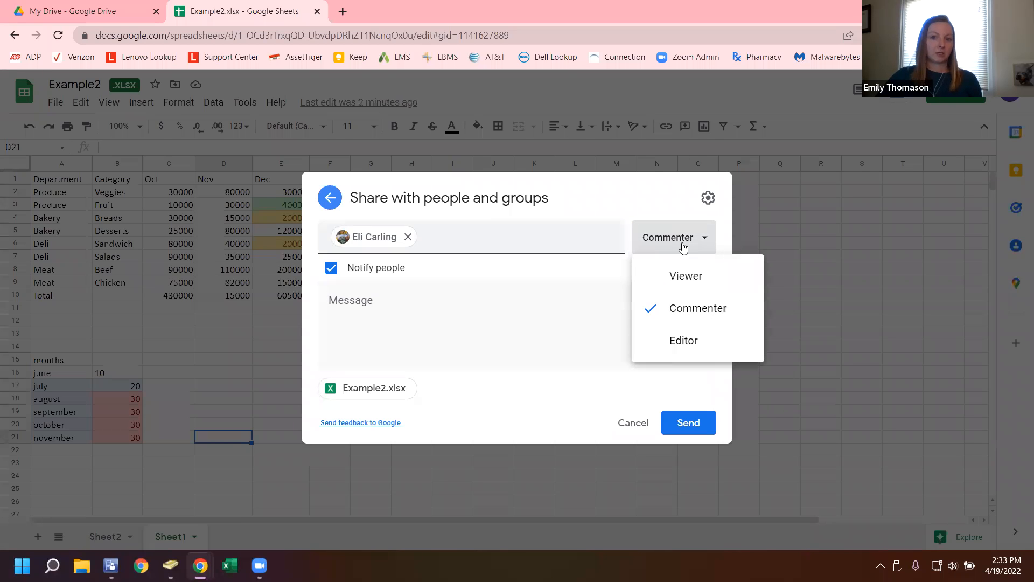
{"action": "left_click", "coordinate": [682, 340]}
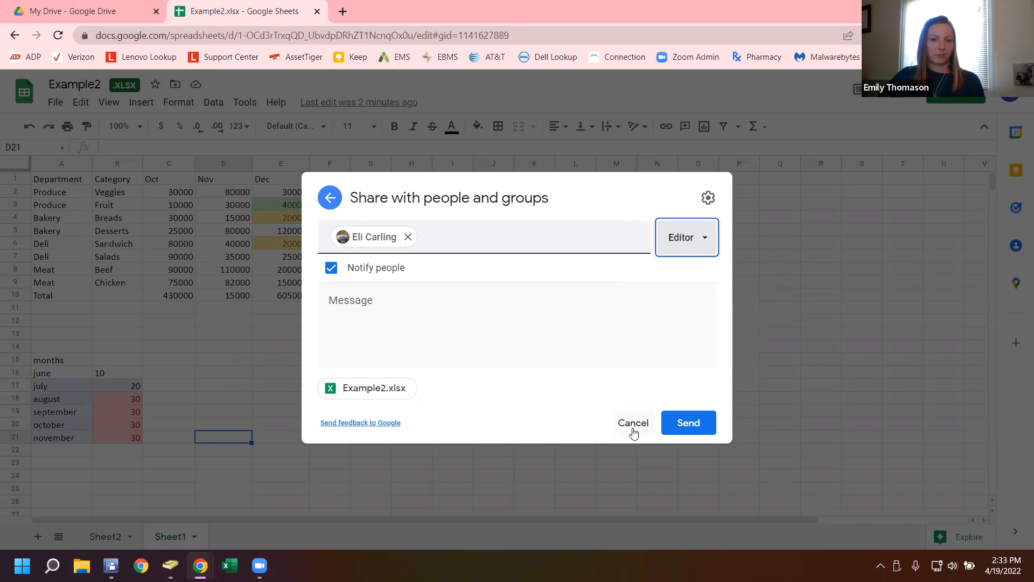
Step: Discard the unsent sharing invitation and return to Sheet1
{"action": "left_click", "coordinate": [208, 372]}
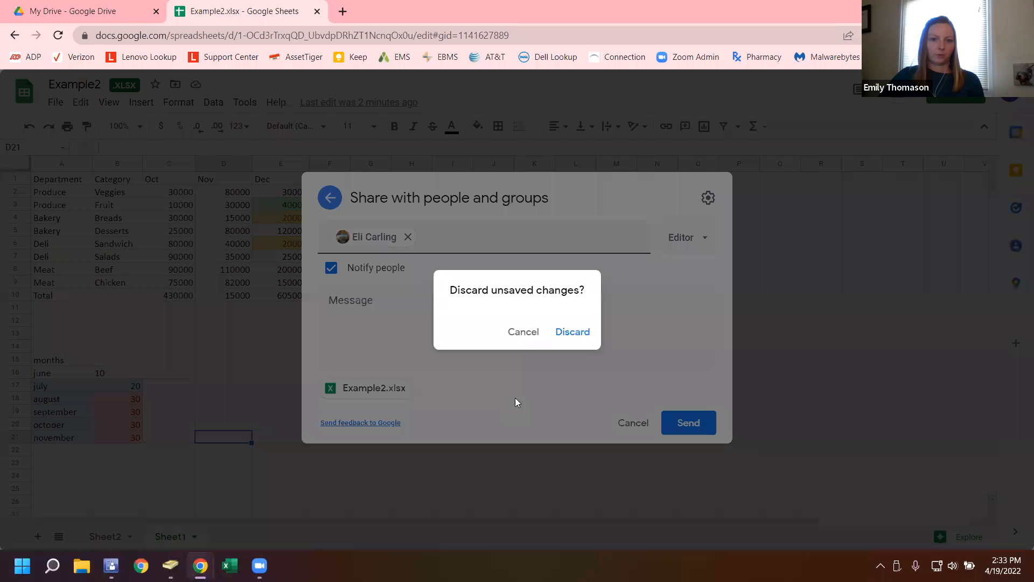
{"action": "left_click", "coordinate": [572, 332]}
{"action": "left_click", "coordinate": [242, 333]}
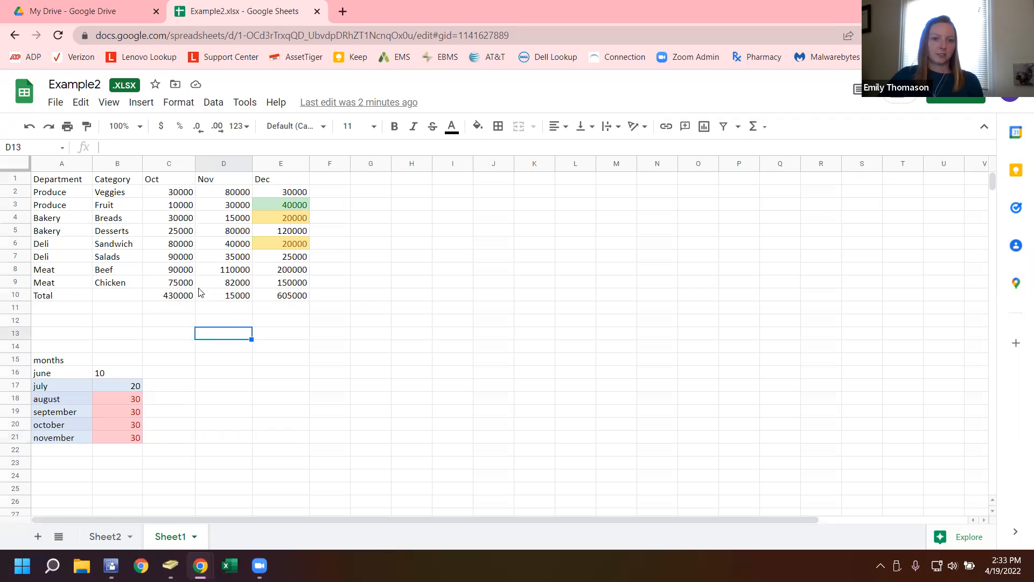
Step: Check the Drive save status and offline availability of Example2
{"action": "left_click", "coordinate": [184, 295]}
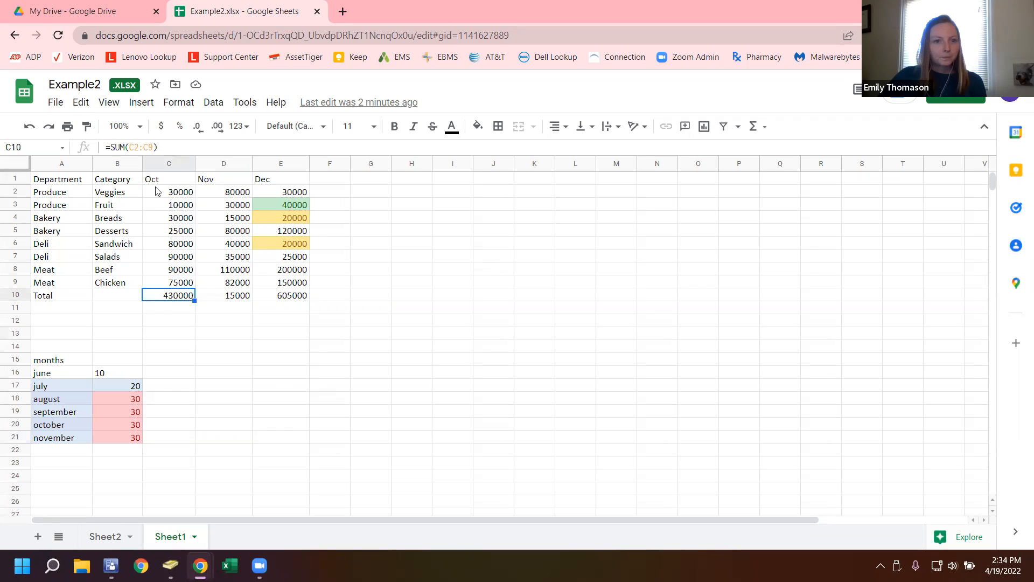
{"action": "left_click", "coordinate": [195, 85]}
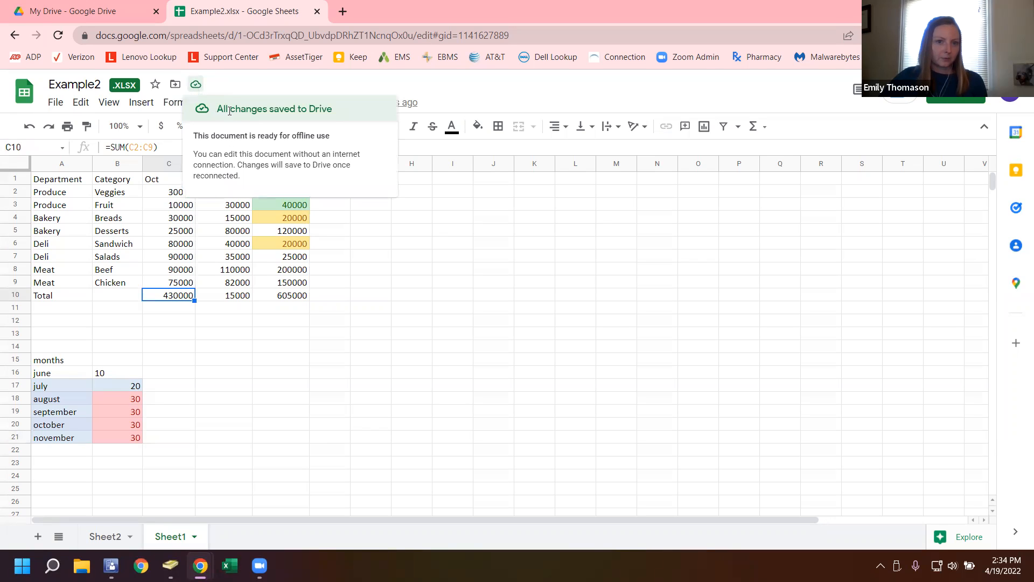
{"action": "left_click", "coordinate": [334, 296]}
Step: Enter "test" in cell D16 of Sheet1 and reselect that cell
{"action": "left_click", "coordinate": [240, 375]}
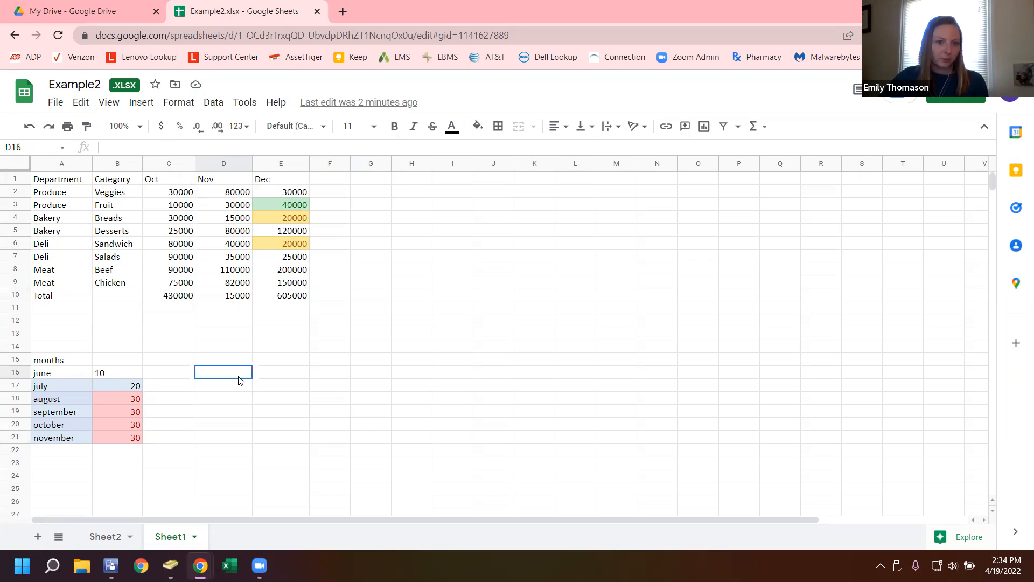
{"action": "type", "text": "test"}
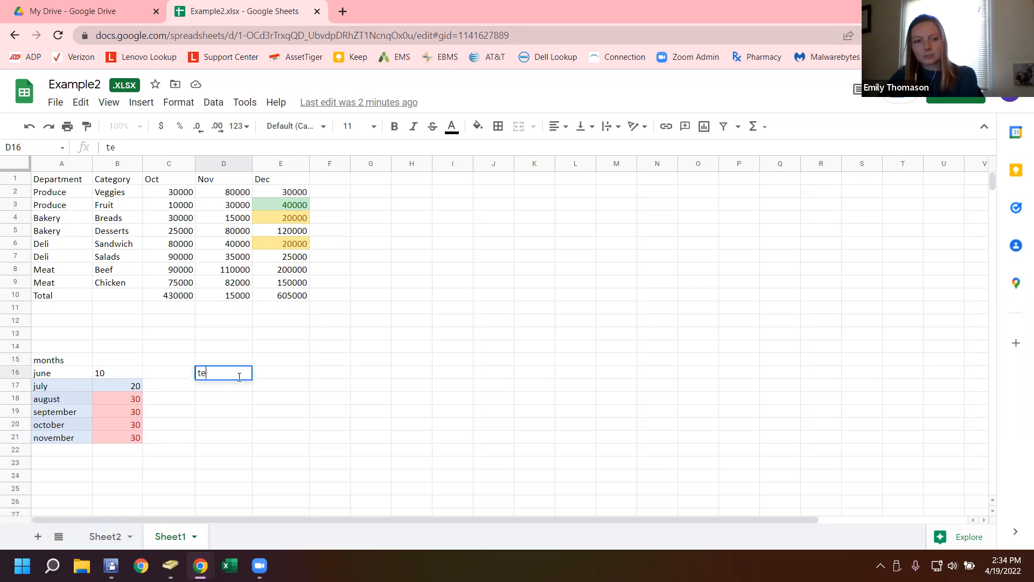
{"action": "left_click", "coordinate": [364, 269]}
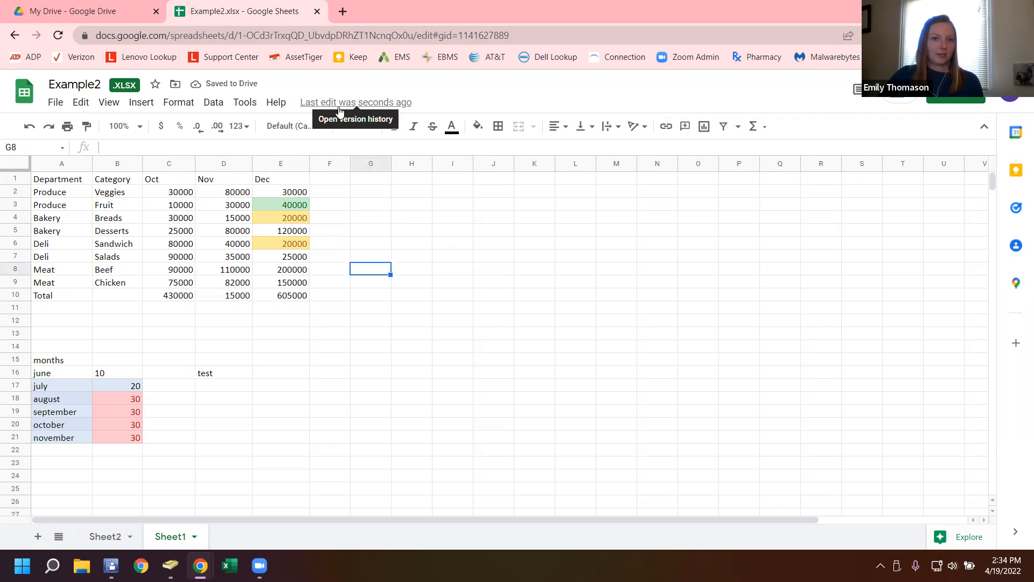
{"action": "left_click", "coordinate": [218, 378]}
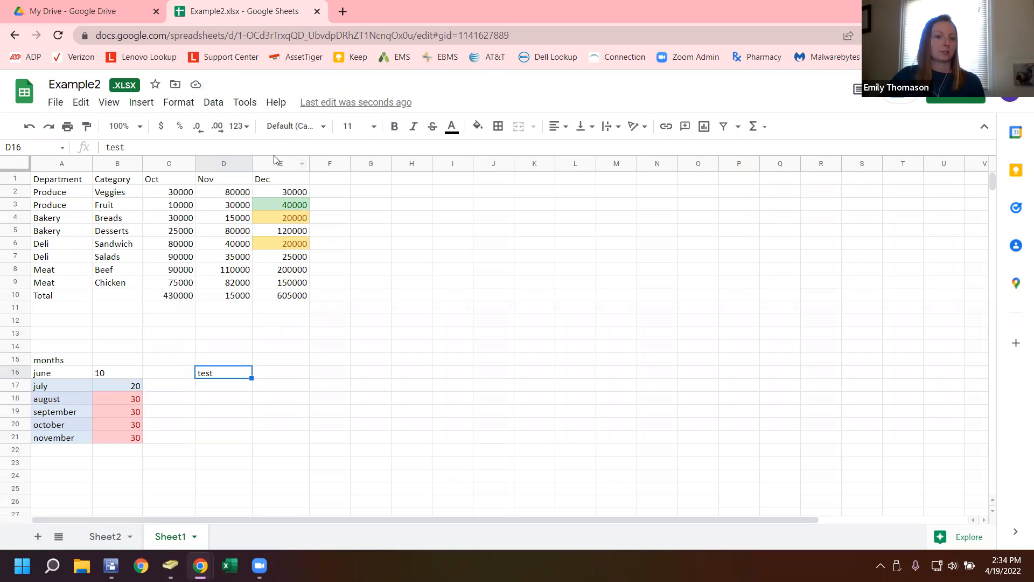
Step: Try to view the version history of Example2, and reopen the file from the Sheets home page
{"action": "left_click", "coordinate": [345, 104]}
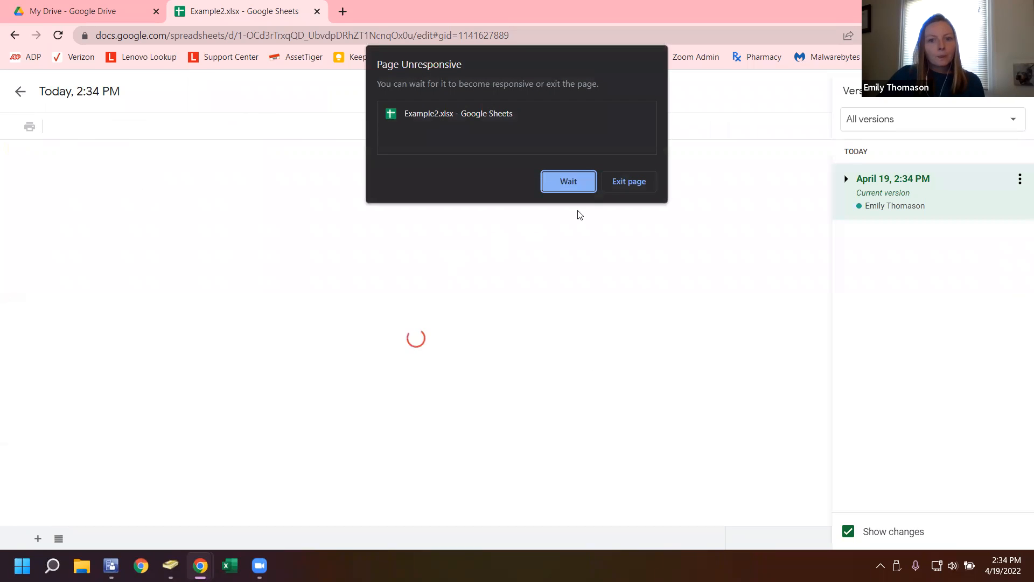
{"action": "left_click", "coordinate": [591, 189]}
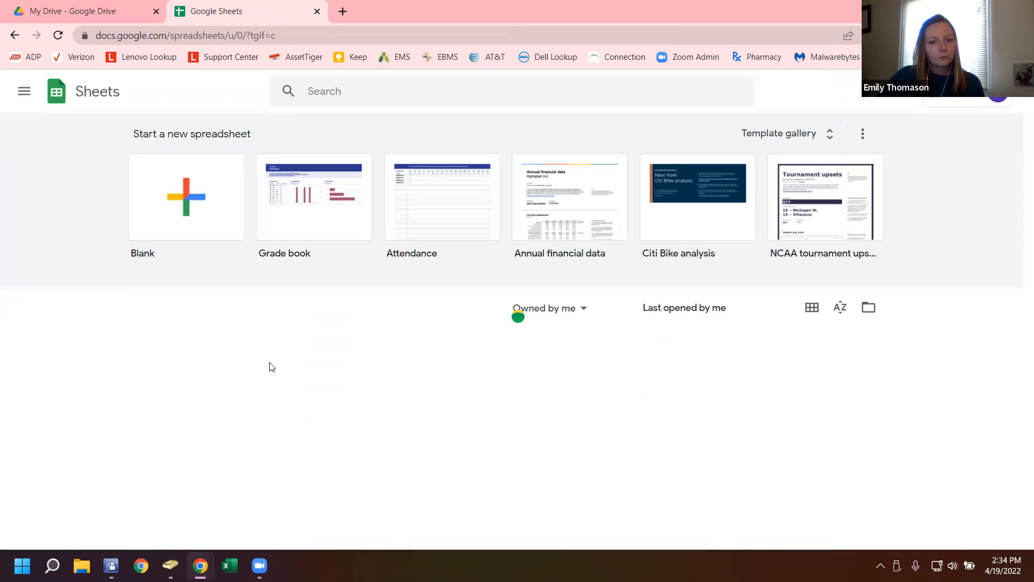
{"action": "left_click", "coordinate": [227, 358]}
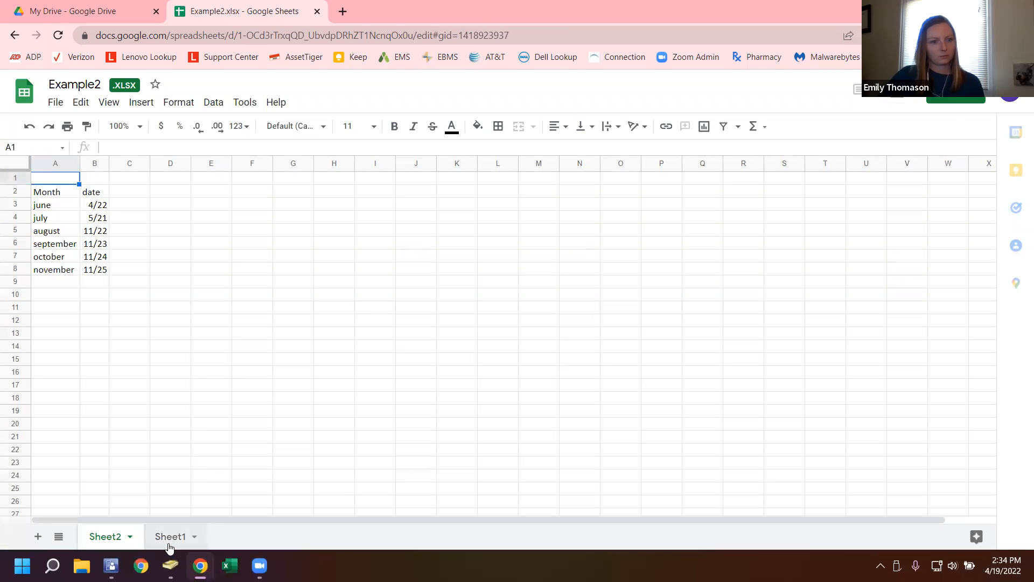
Step: Make the Example2 document available offline
{"action": "left_click", "coordinate": [57, 192]}
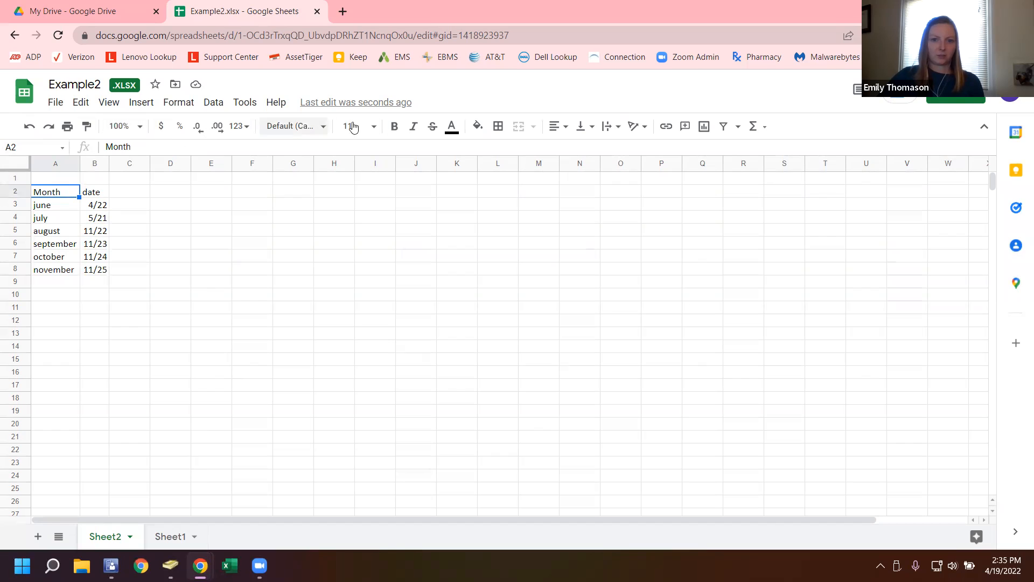
{"action": "left_click", "coordinate": [232, 104]}
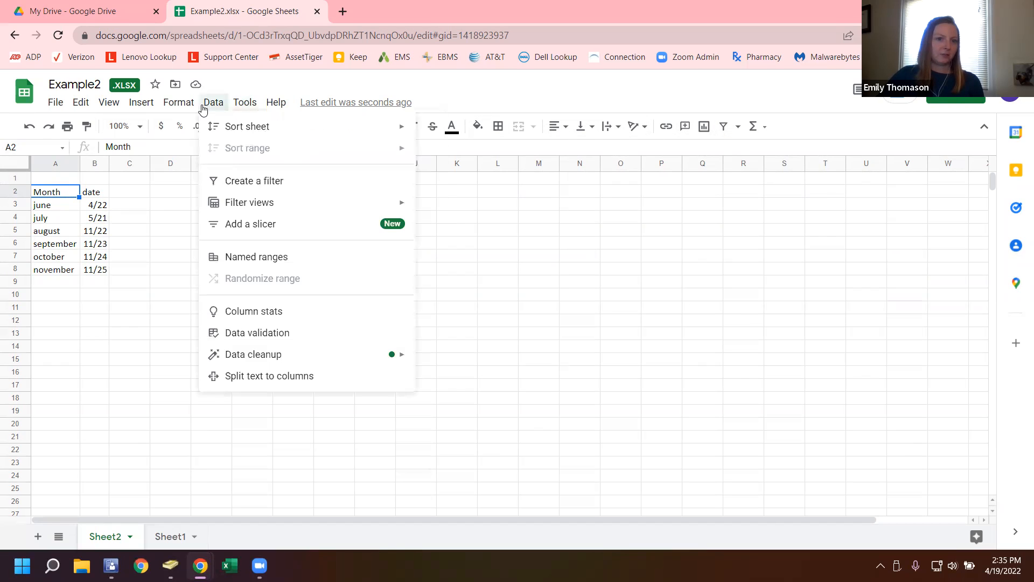
{"action": "mouse_move", "coordinate": [169, 108]}
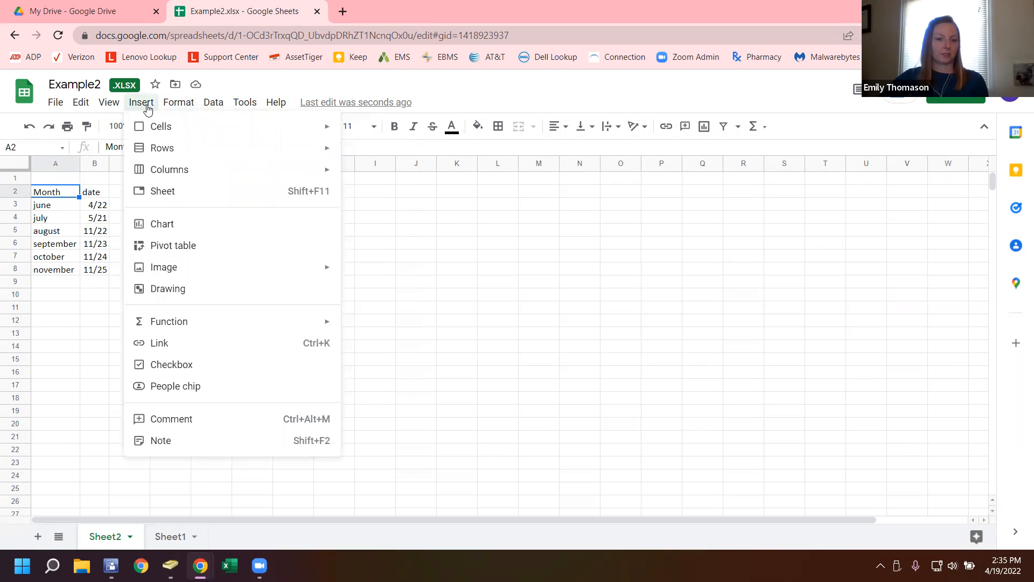
{"action": "mouse_move", "coordinate": [108, 106]}
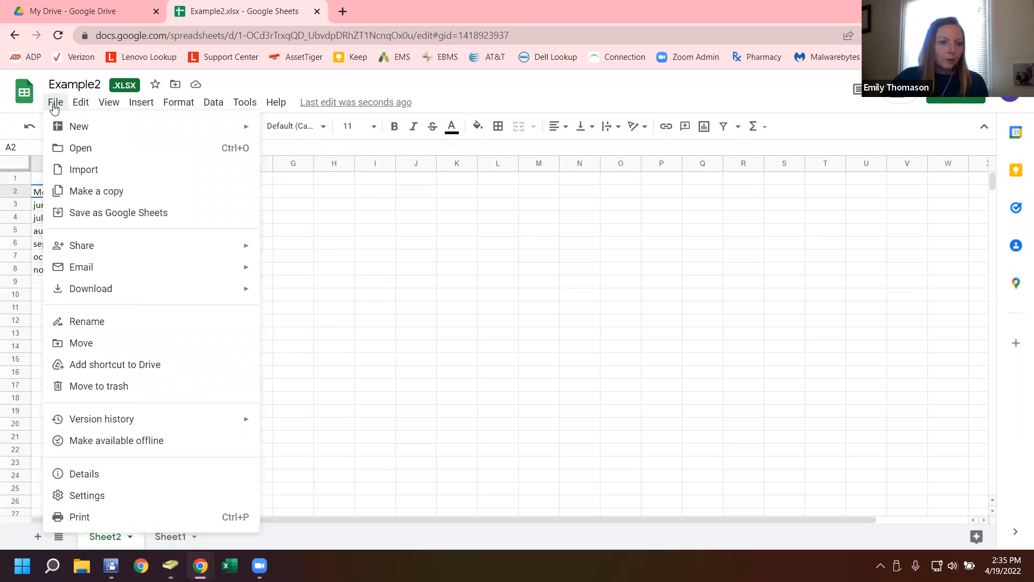
{"action": "left_click", "coordinate": [112, 447]}
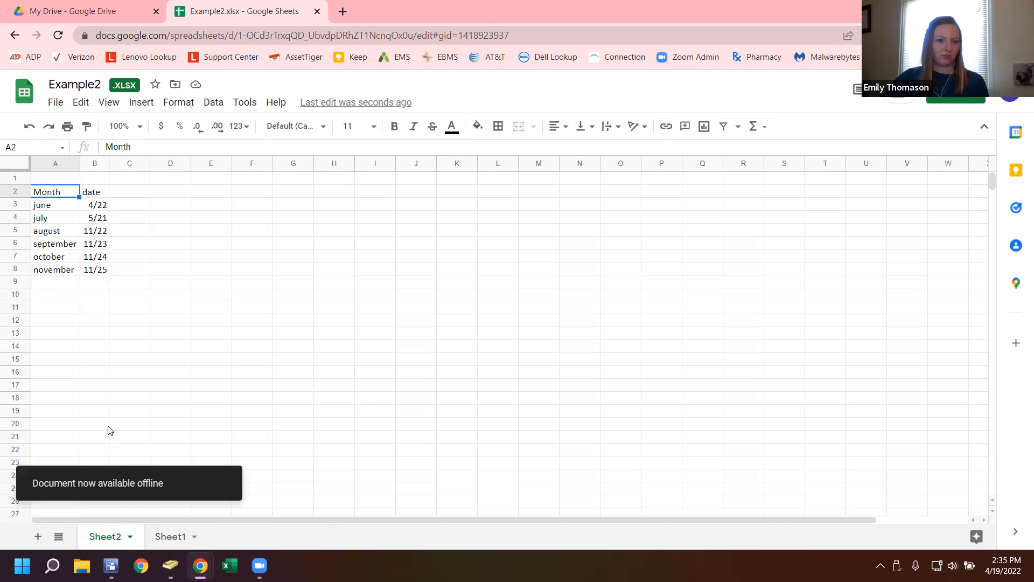
{"action": "left_click", "coordinate": [88, 312]}
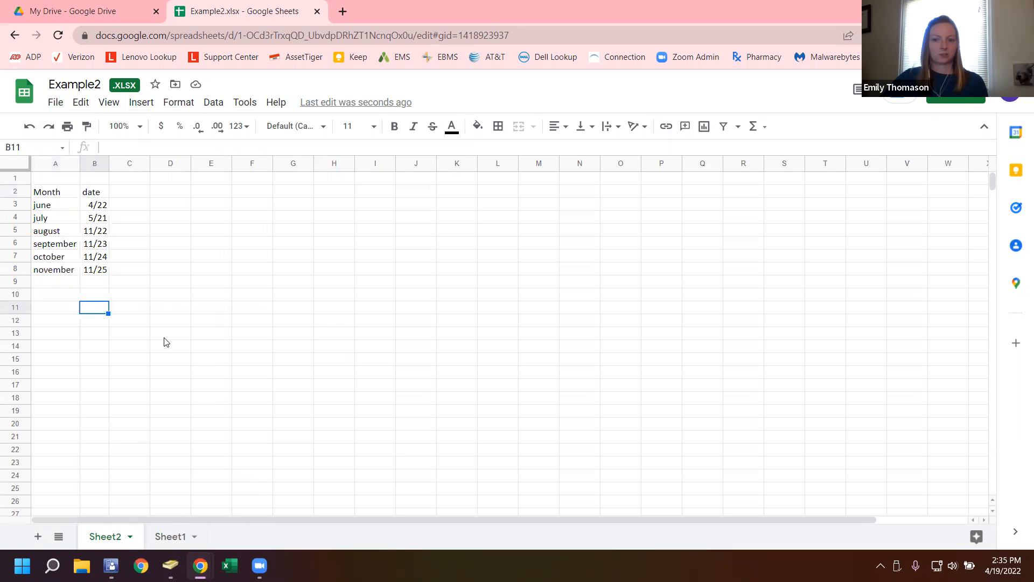
{"action": "left_click", "coordinate": [97, 322]}
{"action": "left_click", "coordinate": [76, 269]}
{"action": "left_click", "coordinate": [83, 271]}
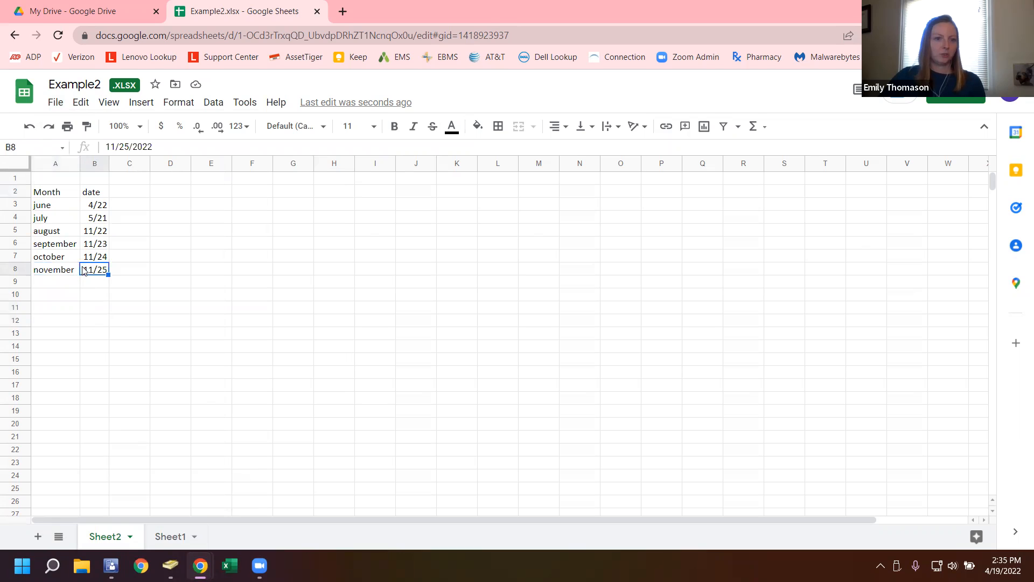
{"action": "left_click", "coordinate": [44, 271]}
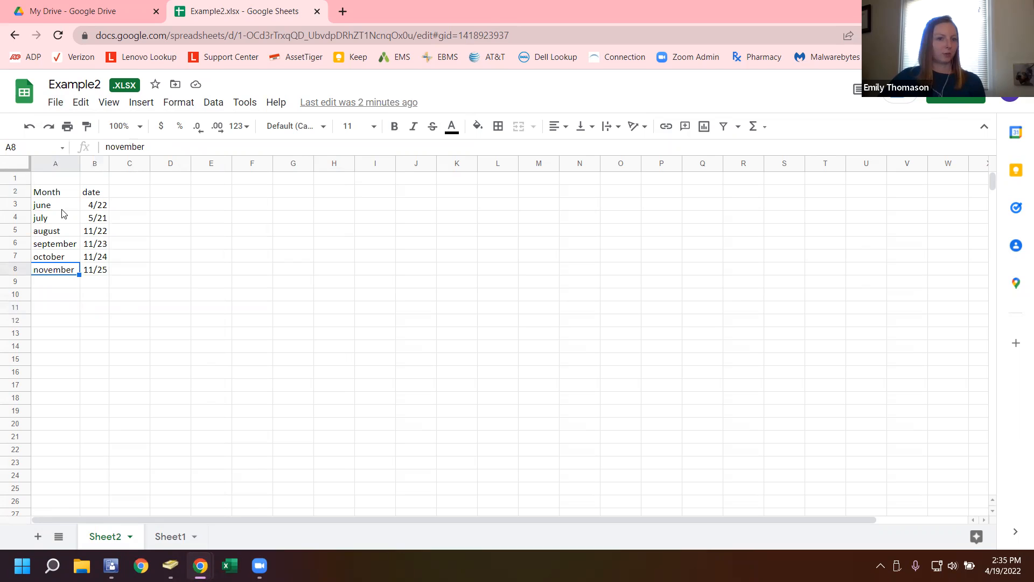
{"action": "left_click", "coordinate": [86, 274]}
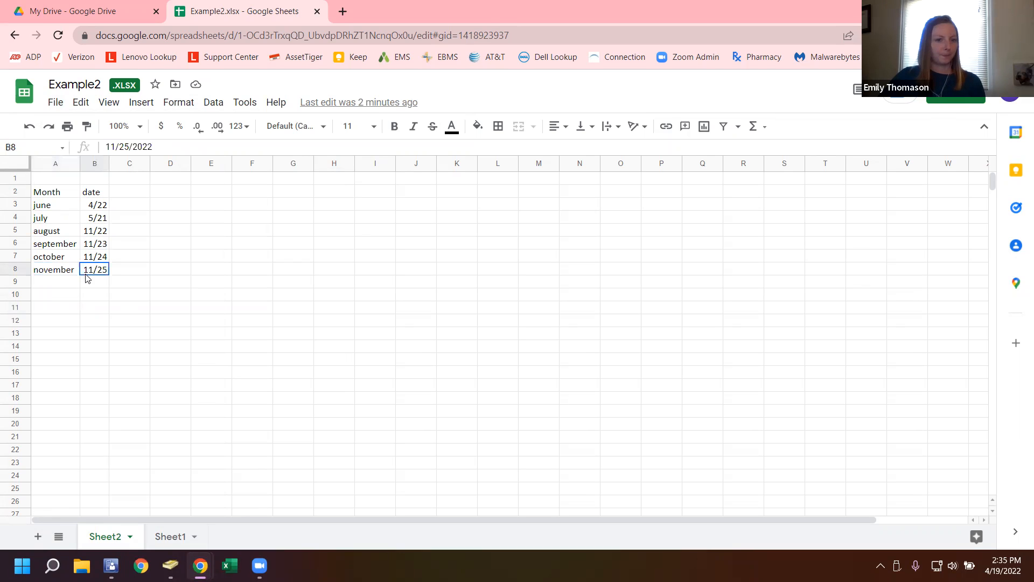
{"action": "left_click", "coordinate": [56, 277]}
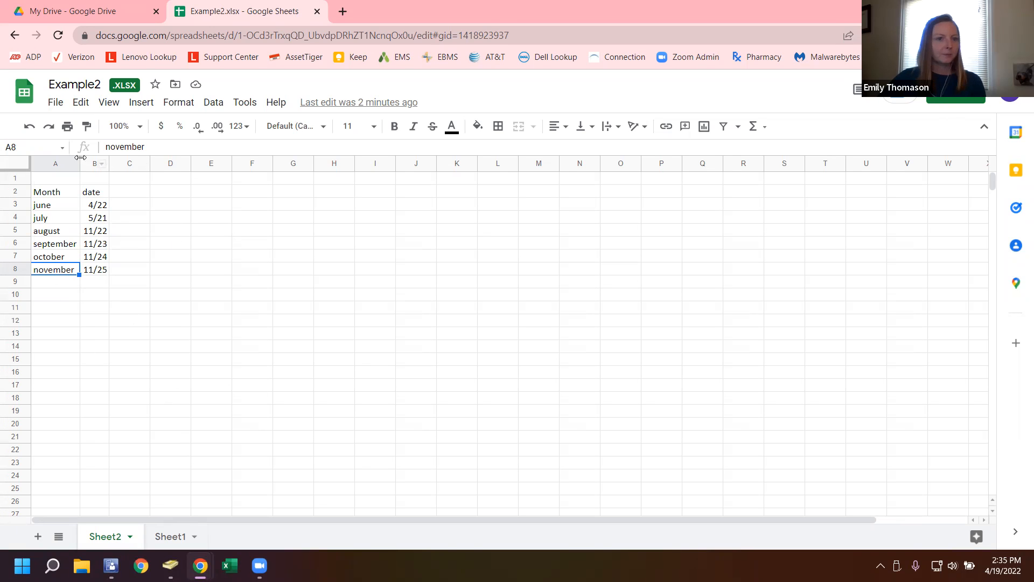
{"action": "left_click", "coordinate": [88, 208]}
{"action": "left_click", "coordinate": [59, 208]}
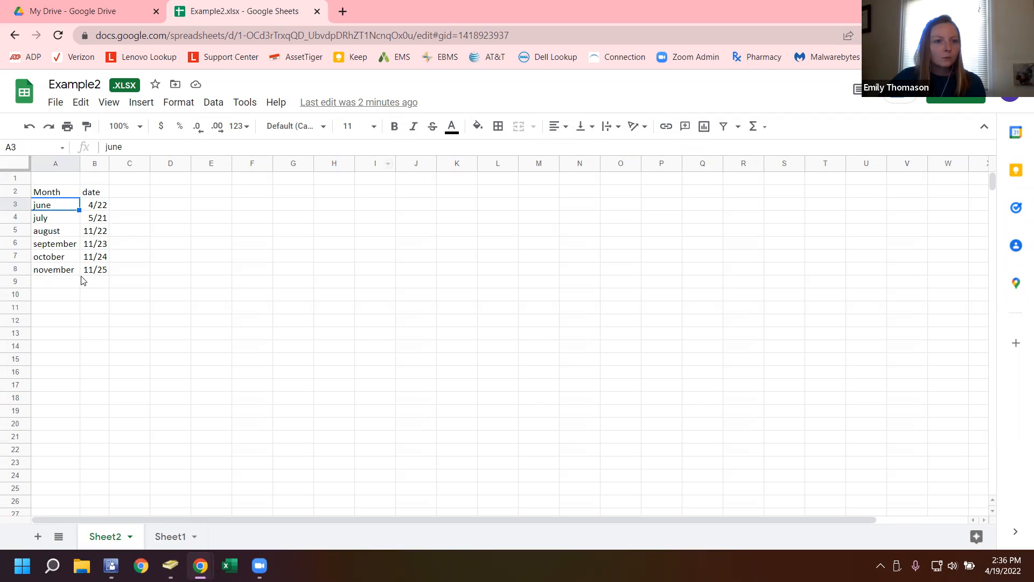
{"action": "left_click", "coordinate": [168, 205]}
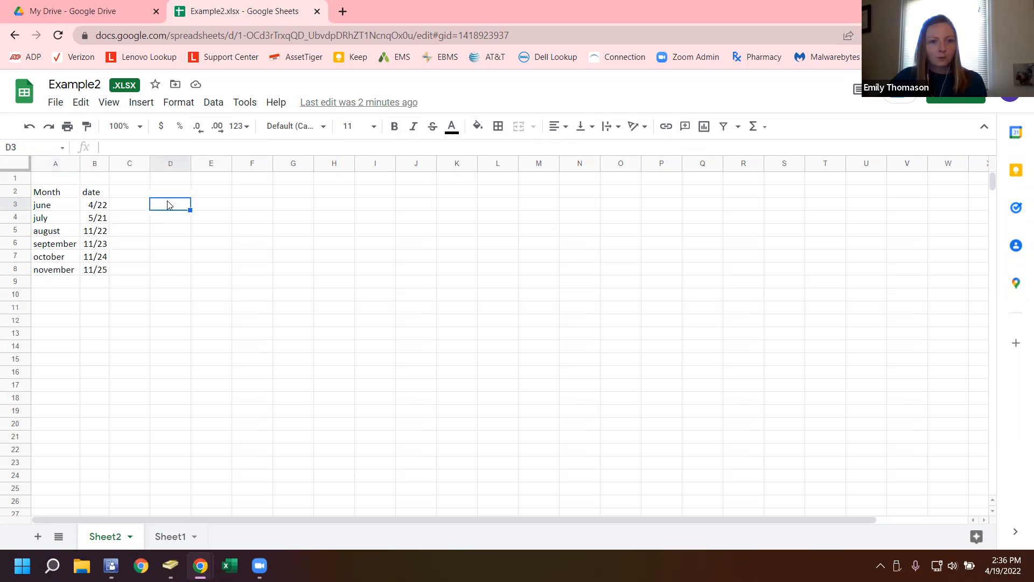
{"action": "left_click", "coordinate": [129, 211]}
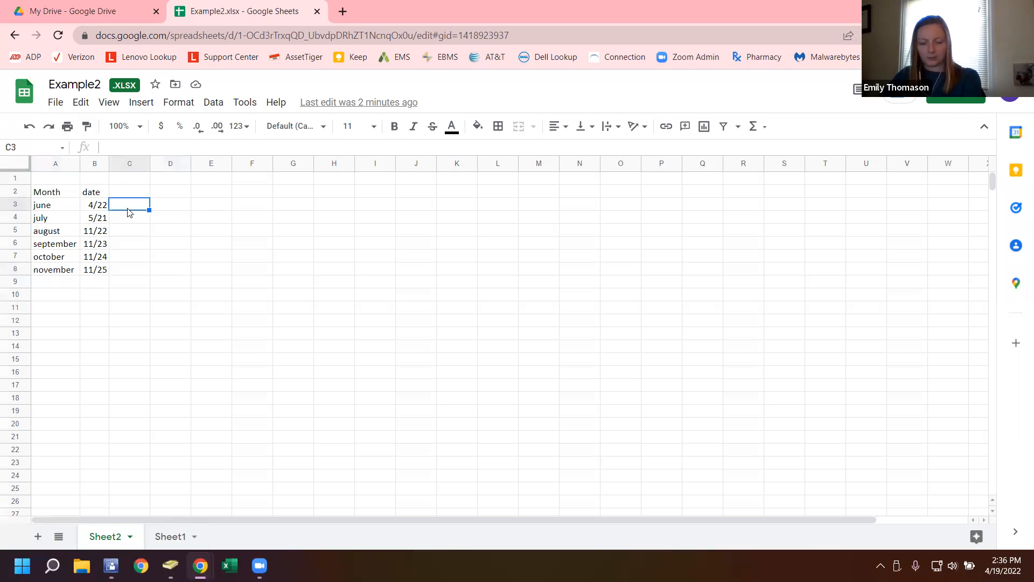
{"action": "left_click", "coordinate": [136, 227]}
{"action": "left_click", "coordinate": [132, 203]}
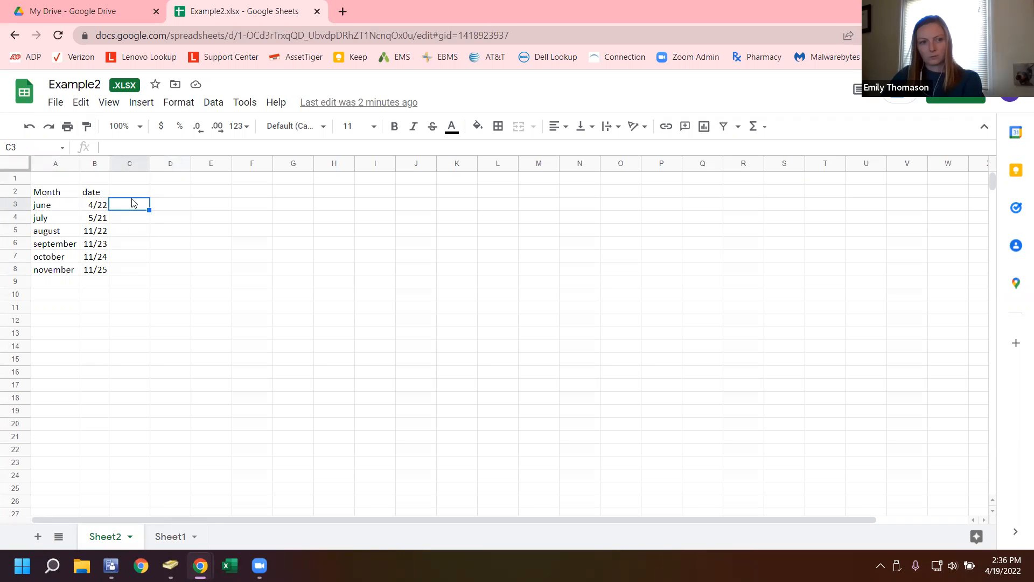
{"action": "left_click", "coordinate": [168, 257]}
{"action": "left_click", "coordinate": [134, 206]}
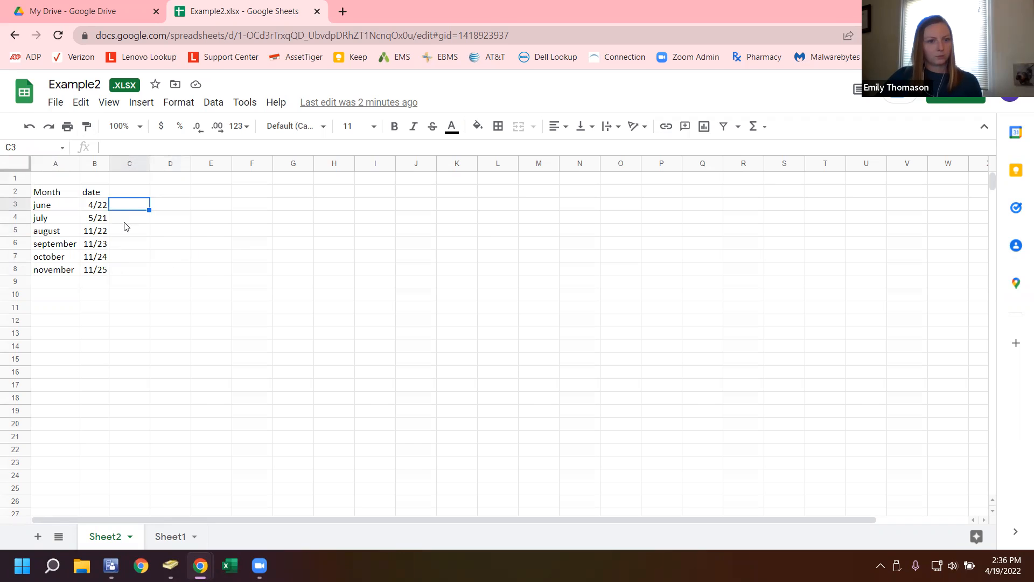
{"action": "left_click", "coordinate": [126, 221]}
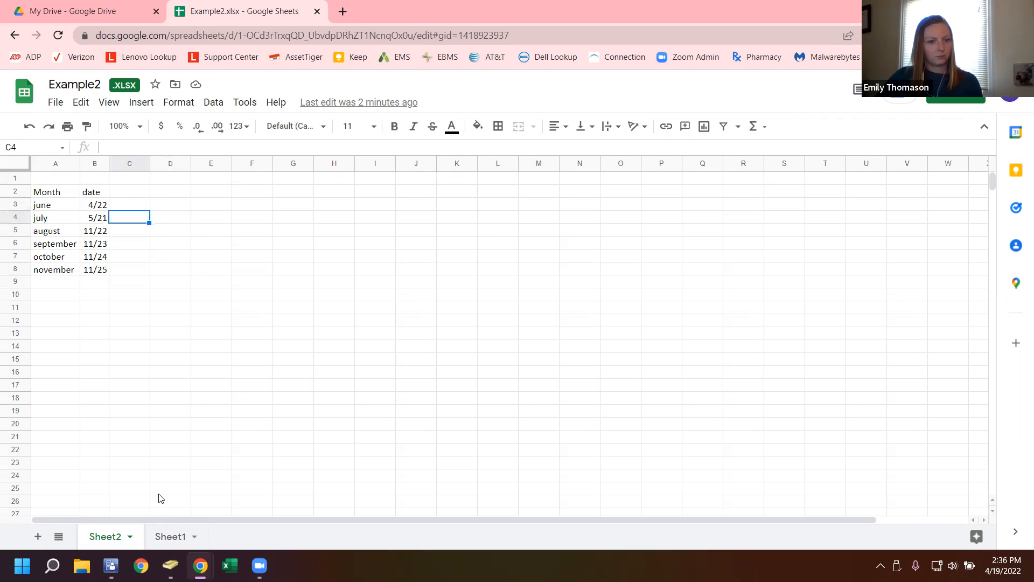
Step: On Sheet1, total the month values in B17:B21 with a SUM function in B22
{"action": "left_click", "coordinate": [174, 535]}
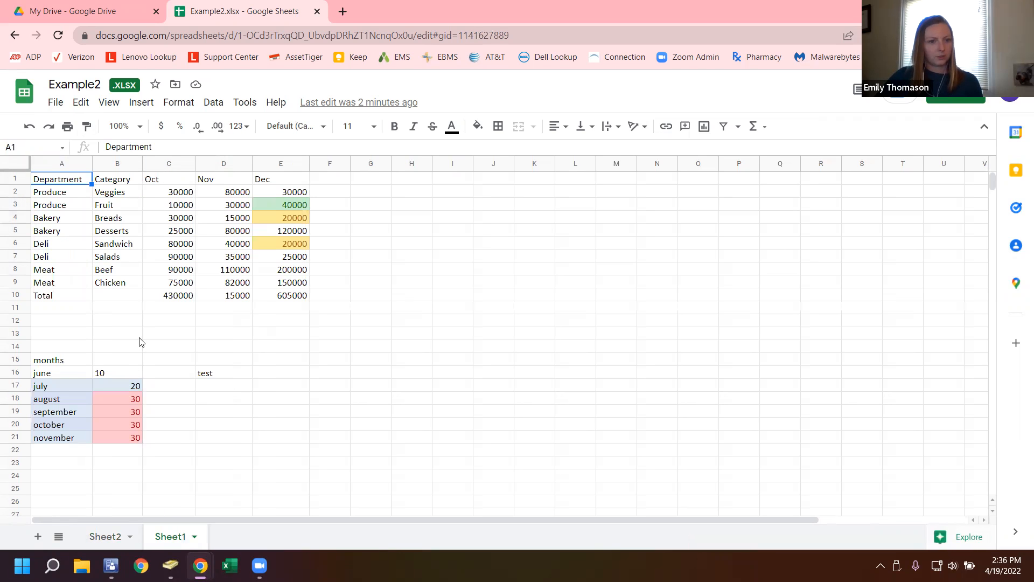
{"action": "left_click", "coordinate": [148, 425]}
{"action": "left_click", "coordinate": [113, 375]}
{"action": "left_click", "coordinate": [113, 389]}
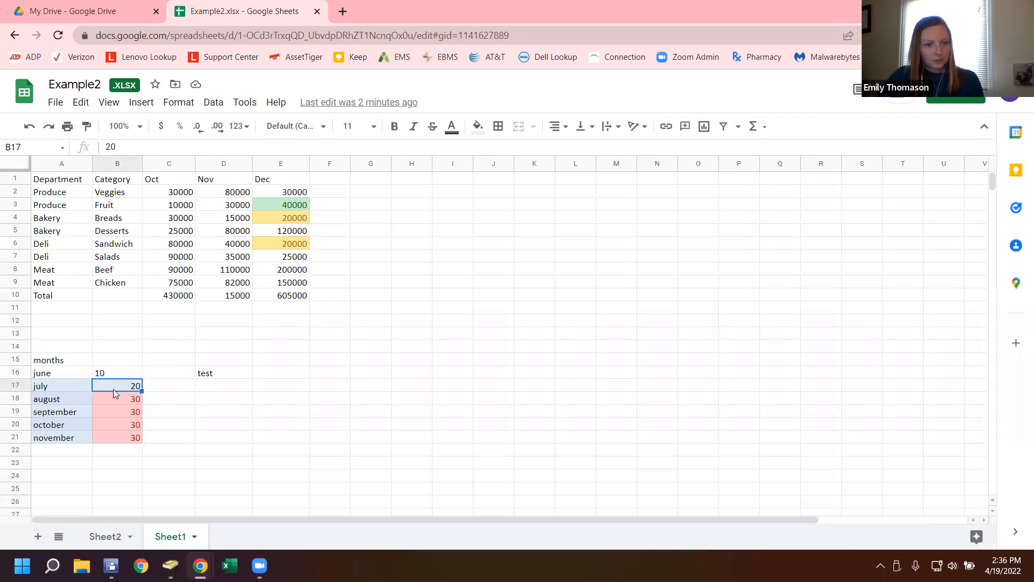
{"action": "left_click", "coordinate": [113, 437], "text": "shift"}
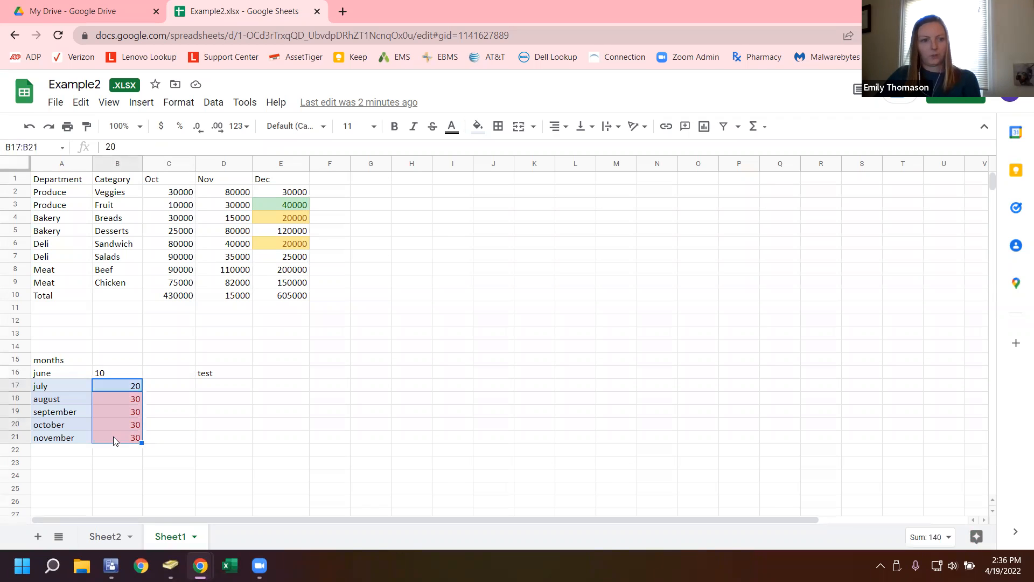
{"action": "left_click", "coordinate": [756, 128]}
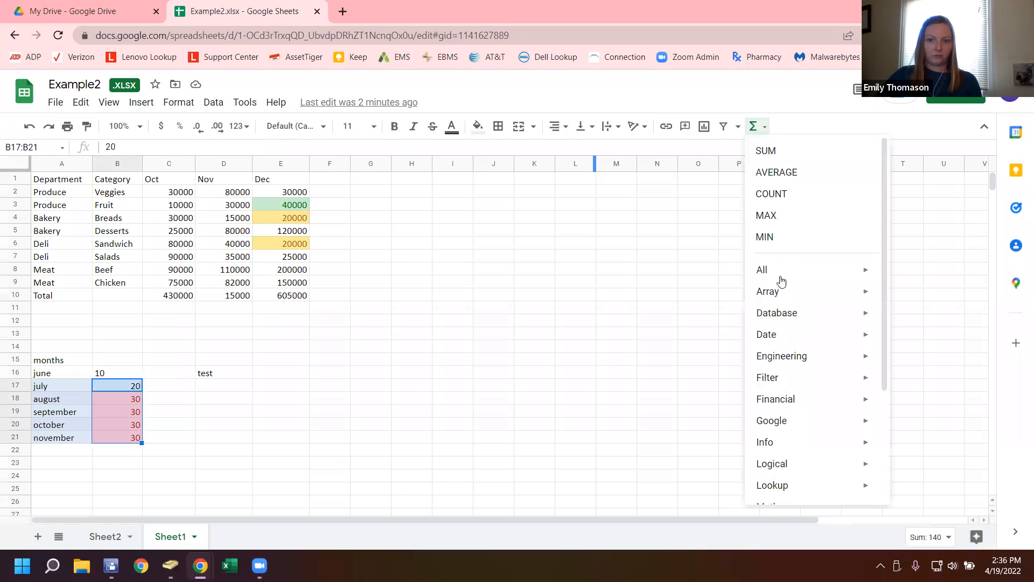
{"action": "mouse_move", "coordinate": [776, 323]}
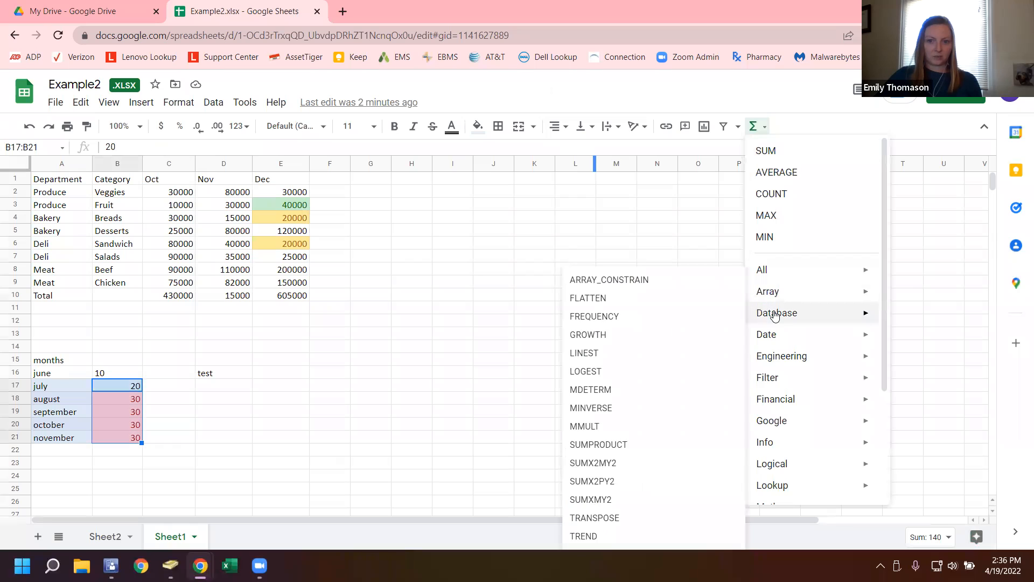
{"action": "mouse_move", "coordinate": [777, 426]}
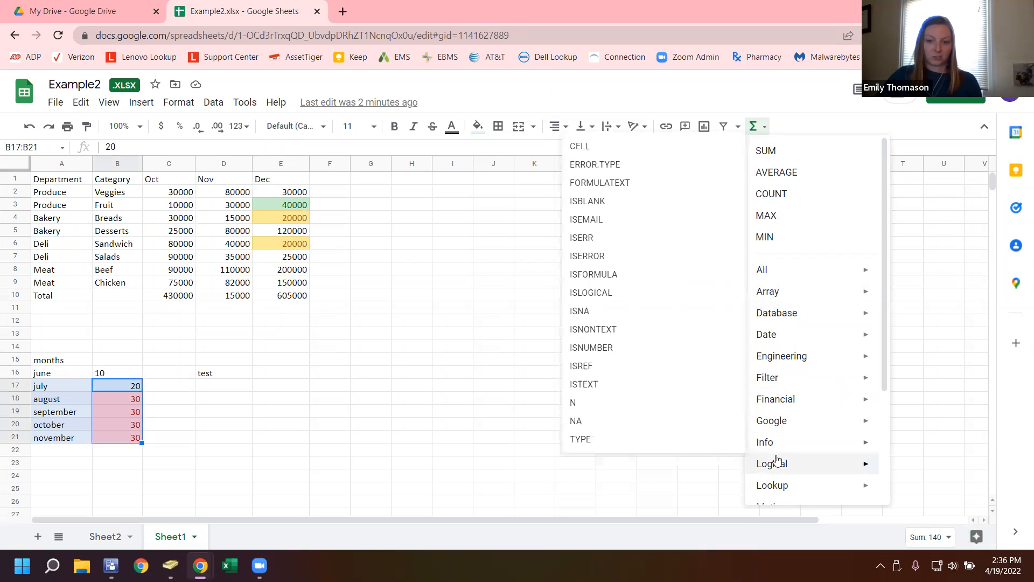
{"action": "mouse_move", "coordinate": [784, 487]}
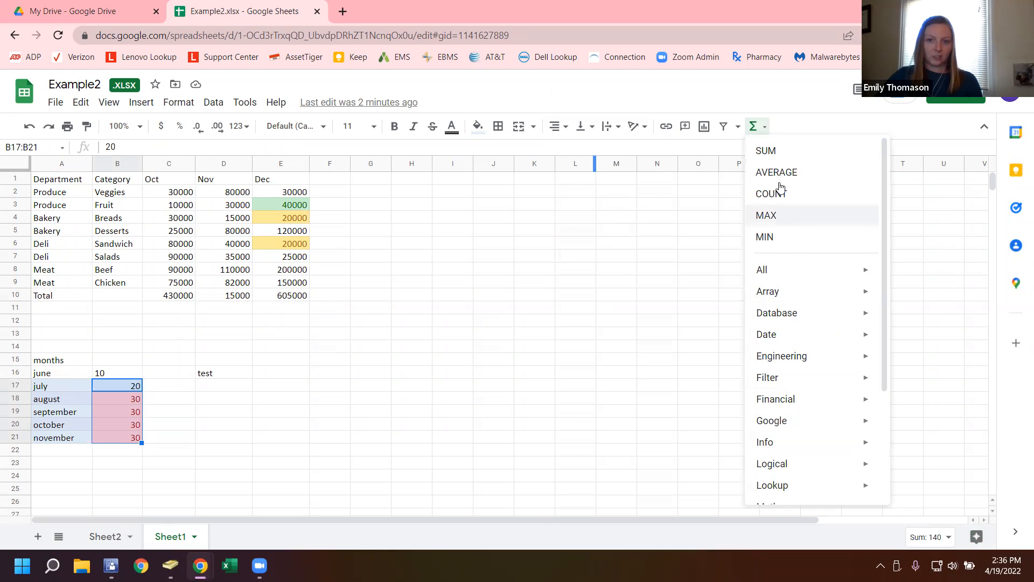
{"action": "left_click", "coordinate": [768, 152]}
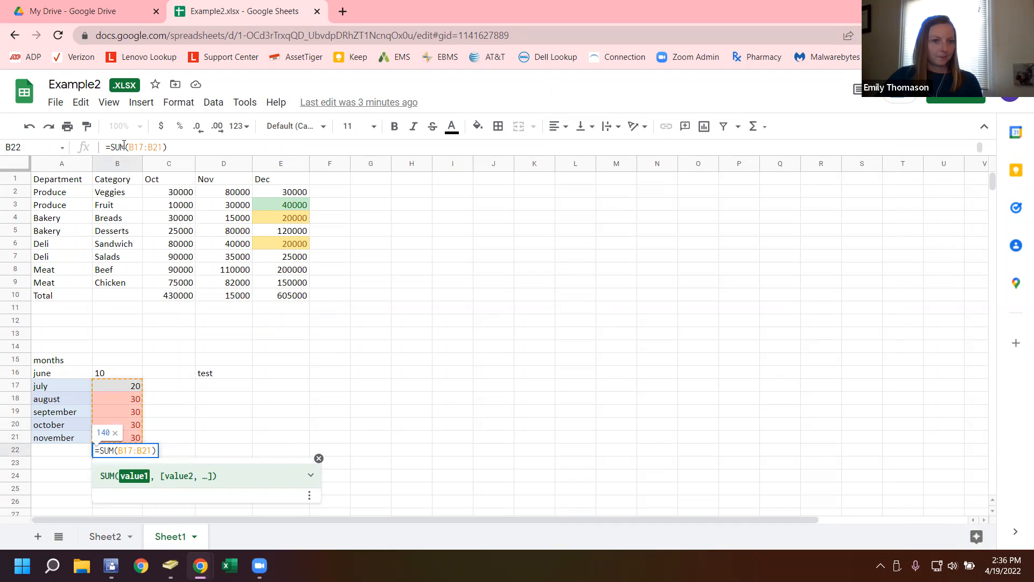
{"action": "left_click", "coordinate": [107, 399]}
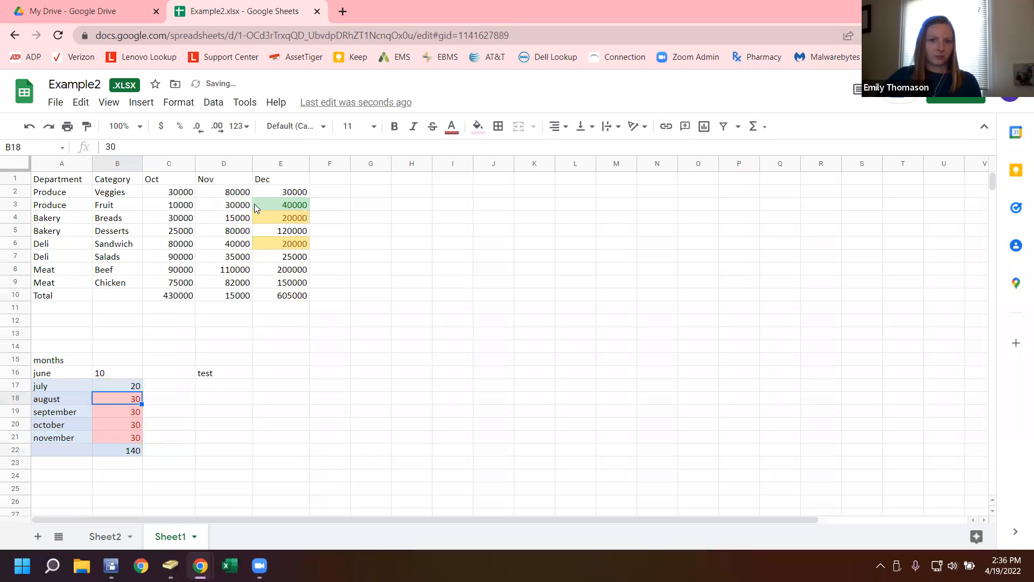
Step: Examine the conditional format rules for B17:B21, the conditions offered for a new rule, and the functions available to insert
{"action": "left_click", "coordinate": [104, 105]}
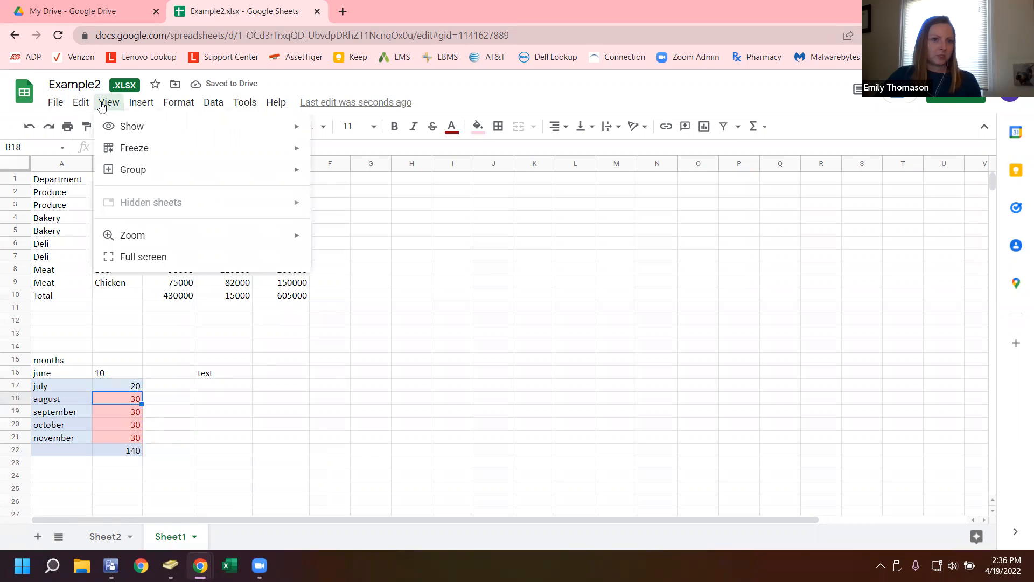
{"action": "mouse_move", "coordinate": [116, 121]}
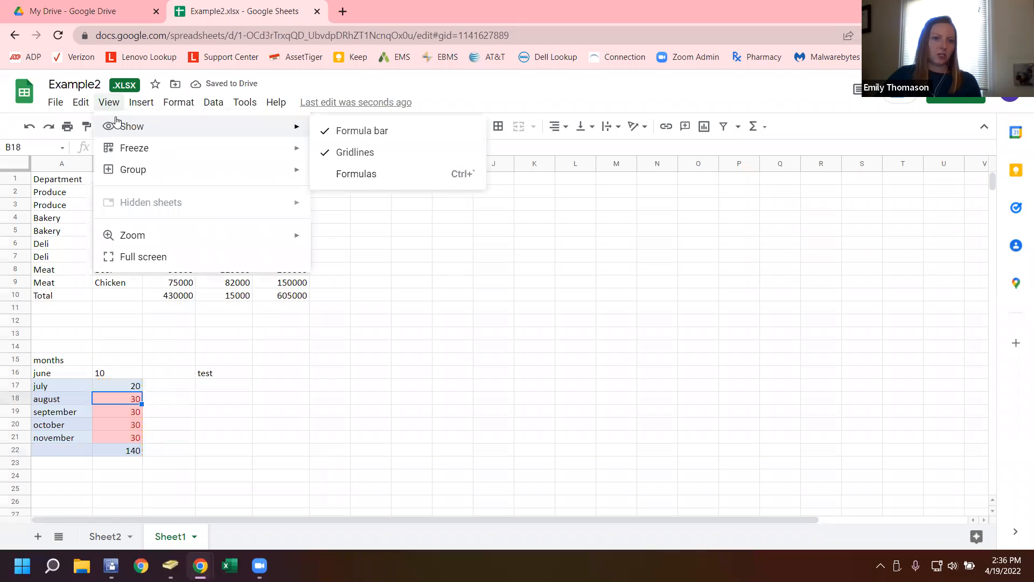
{"action": "mouse_move", "coordinate": [175, 107]}
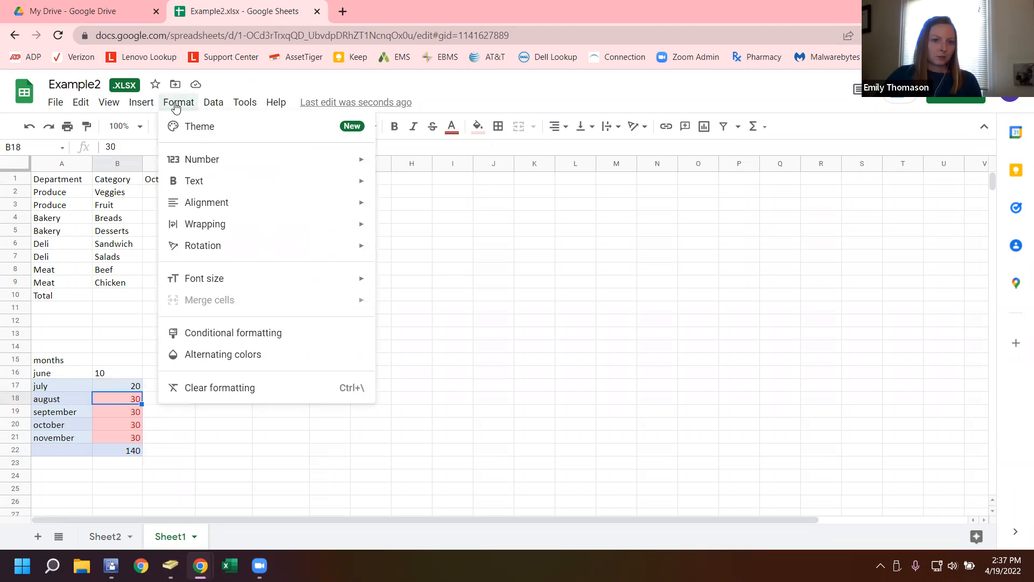
{"action": "left_click", "coordinate": [185, 342]}
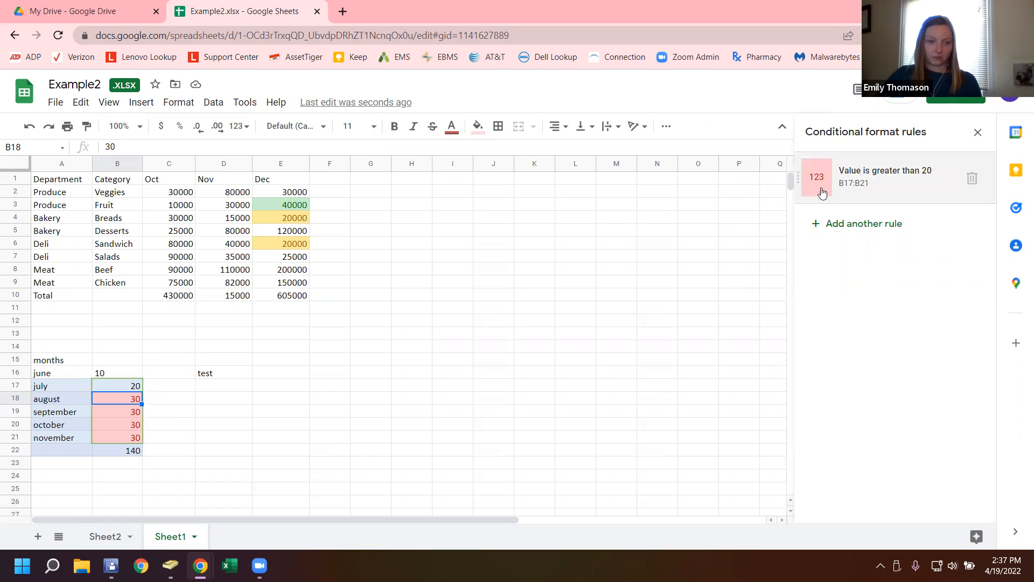
{"action": "left_click", "coordinate": [829, 226]}
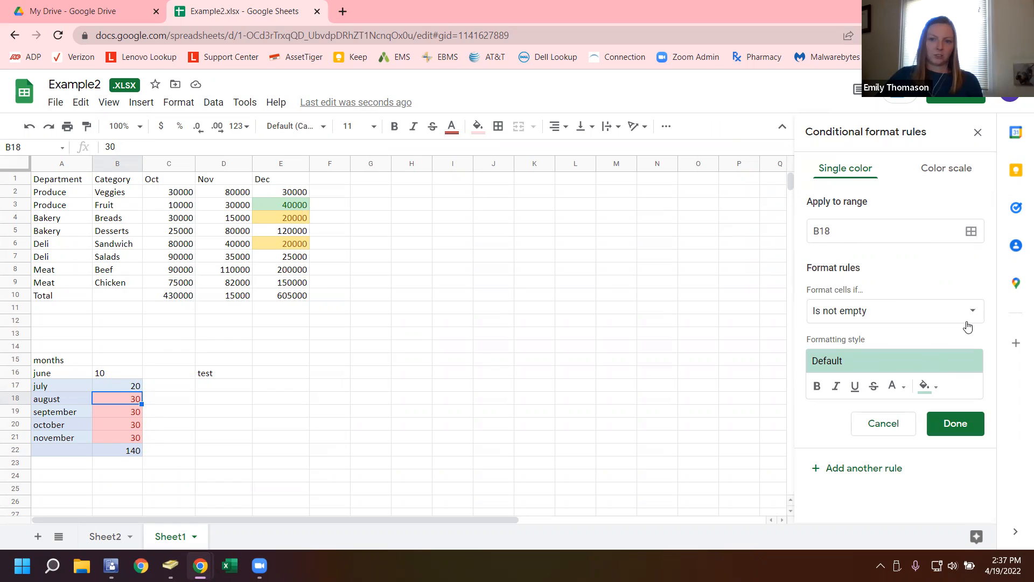
{"action": "left_click", "coordinate": [930, 313]}
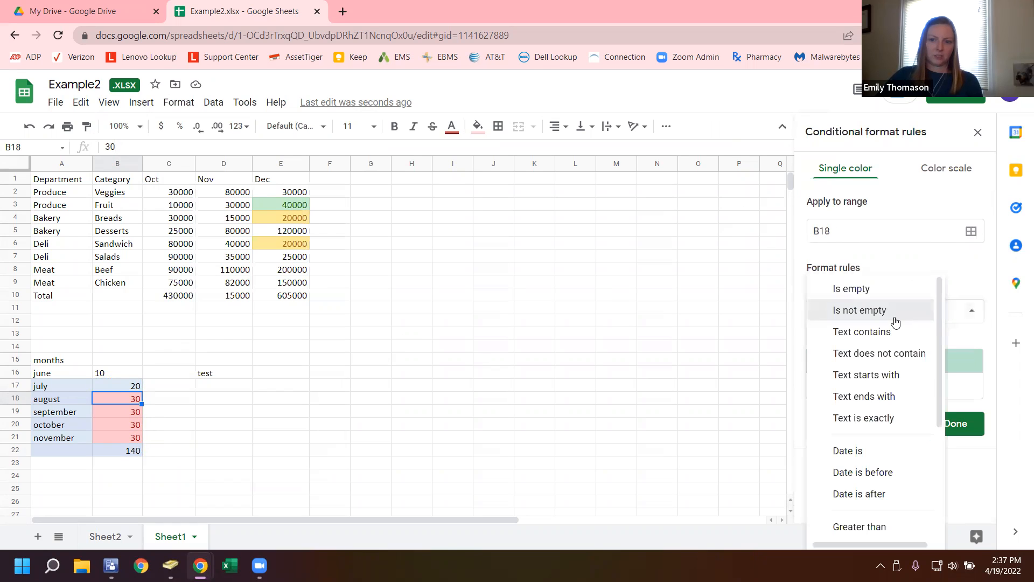
{"action": "left_click", "coordinate": [929, 314]}
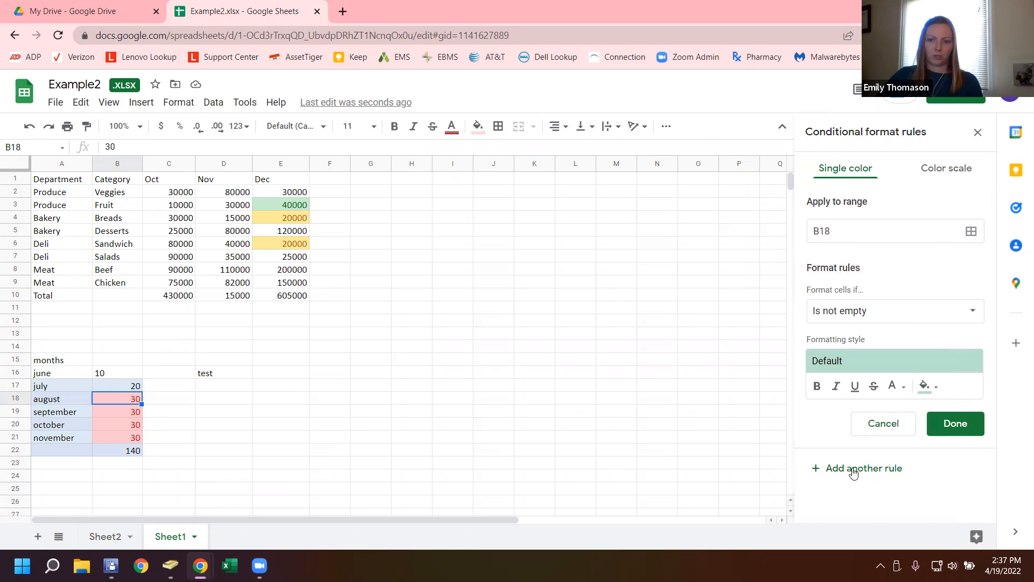
{"action": "left_click", "coordinate": [986, 133]}
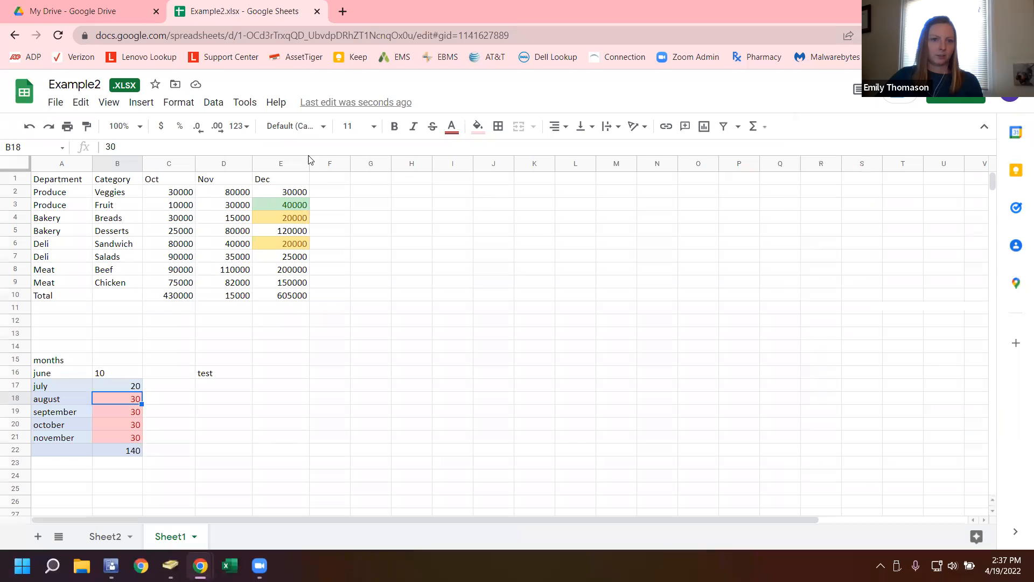
{"action": "left_click", "coordinate": [144, 107]}
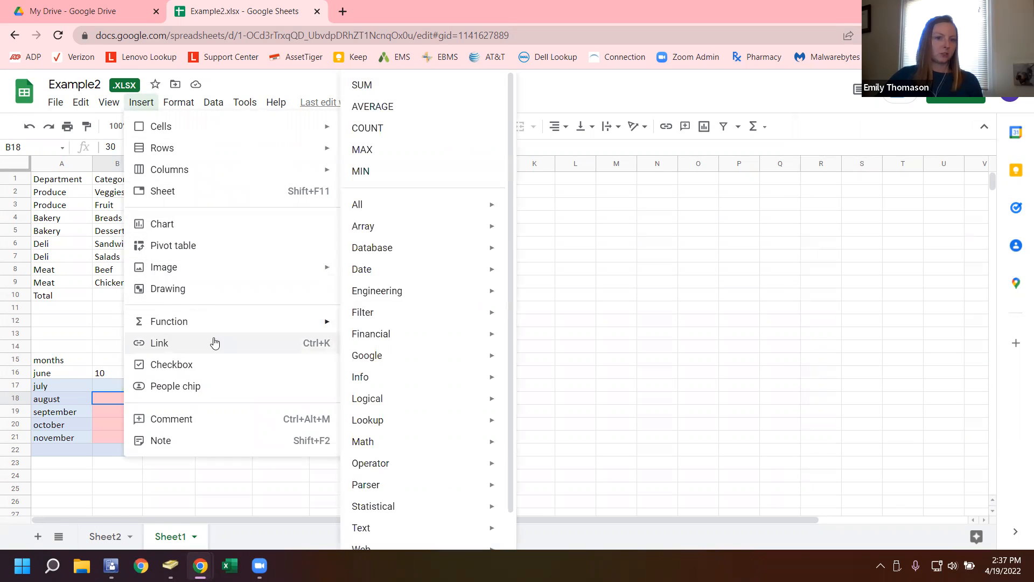
{"action": "left_click", "coordinate": [78, 340]}
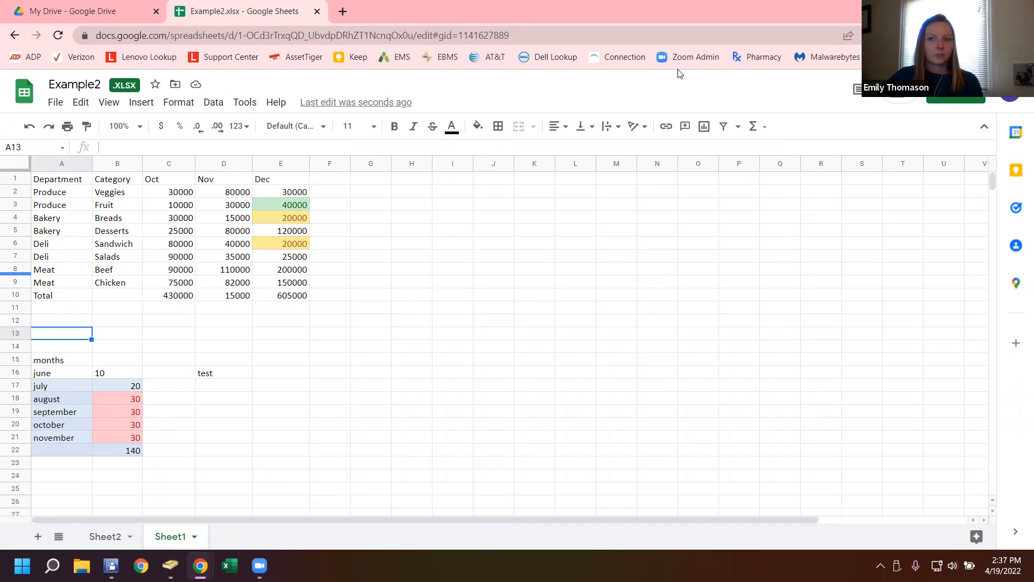
Step: Create a new blank spreadsheet from the Google Sheets home page, reached from the My Drive page
{"action": "left_click", "coordinate": [105, 4]}
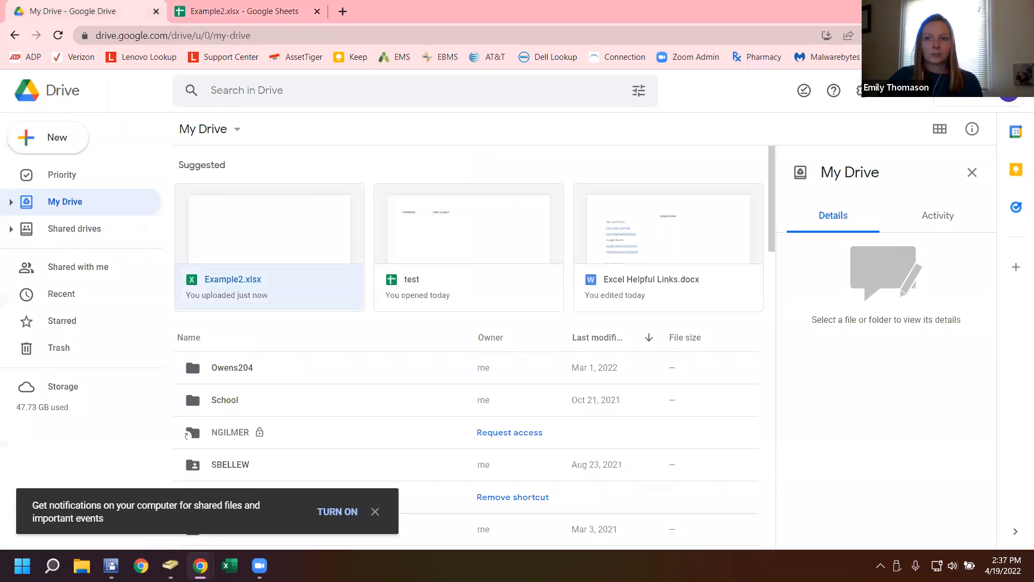
{"action": "left_click", "coordinate": [913, 90]}
{"action": "left_click", "coordinate": [910, 200]}
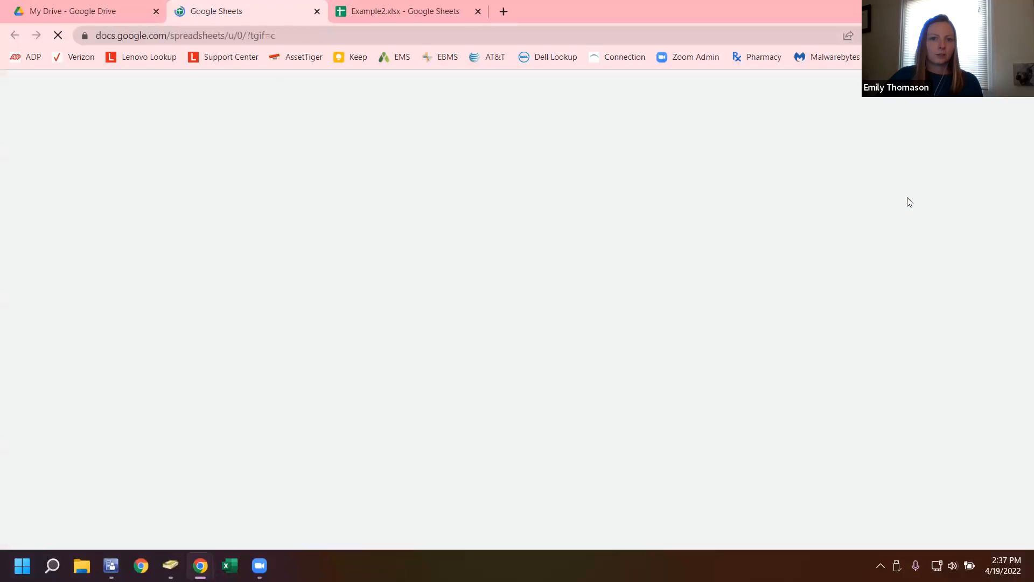
{"action": "left_click", "coordinate": [188, 188]}
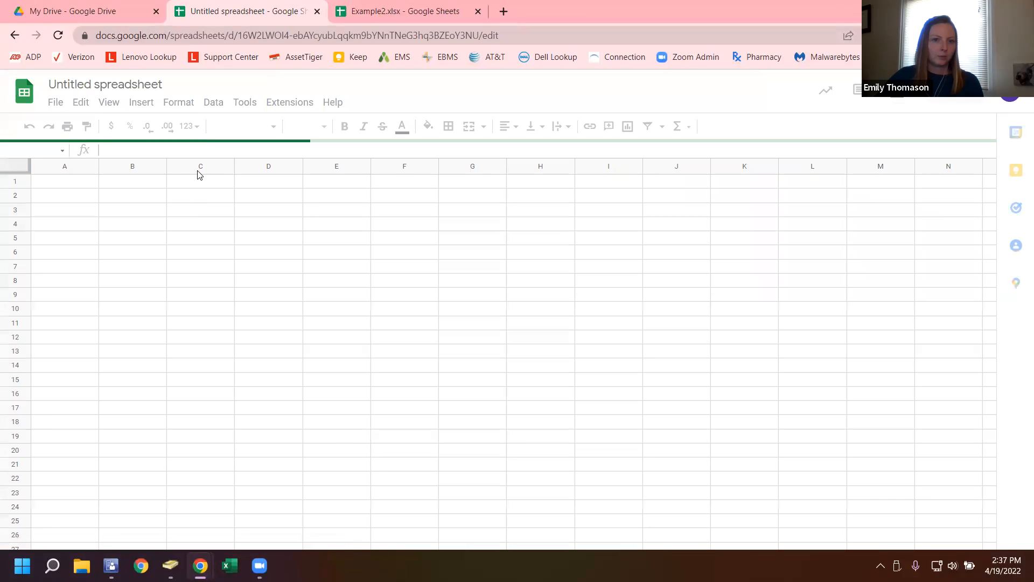
Step: Create a new form from the blank spreadsheet, titled "example" with the description "example form"
{"action": "left_click", "coordinate": [245, 104]}
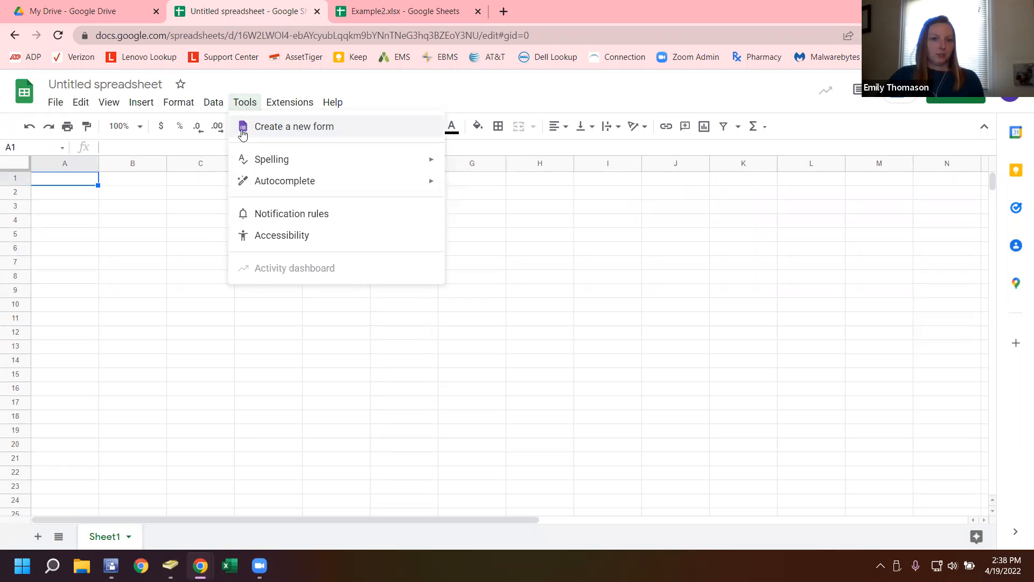
{"action": "left_click", "coordinate": [242, 134]}
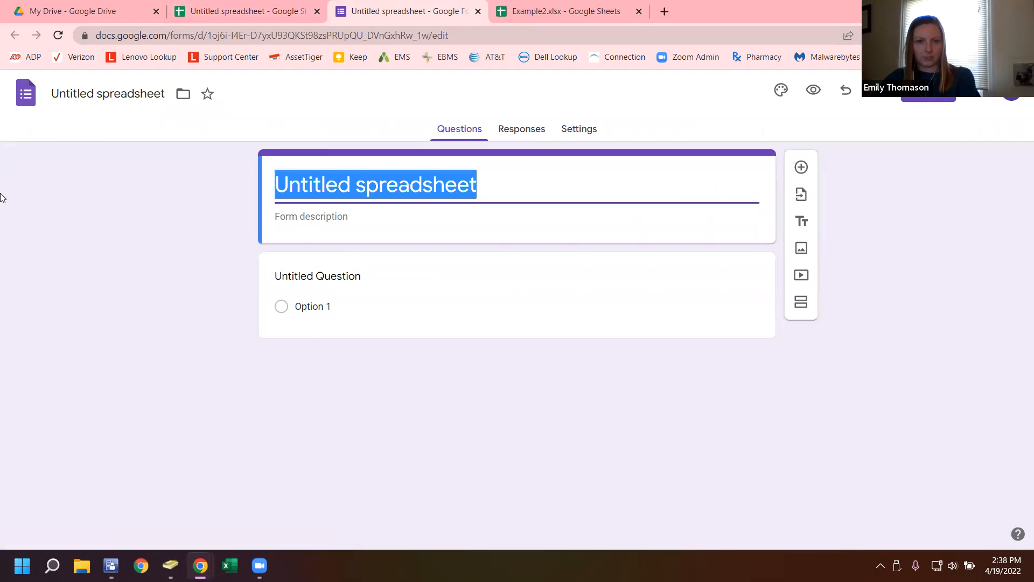
{"action": "type", "text": "example"}
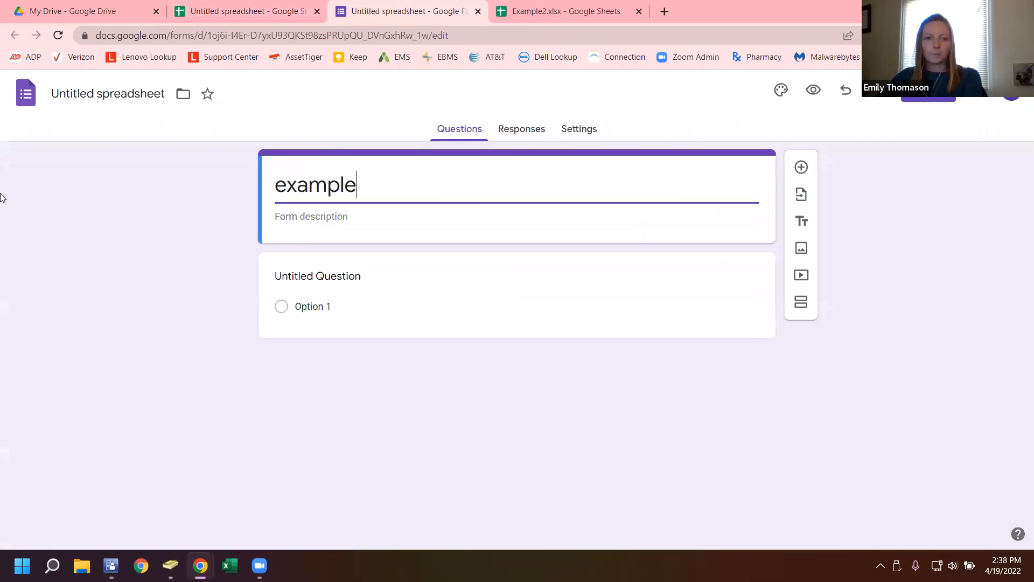
{"action": "left_click", "coordinate": [289, 218]}
{"action": "type", "text": "example form"}
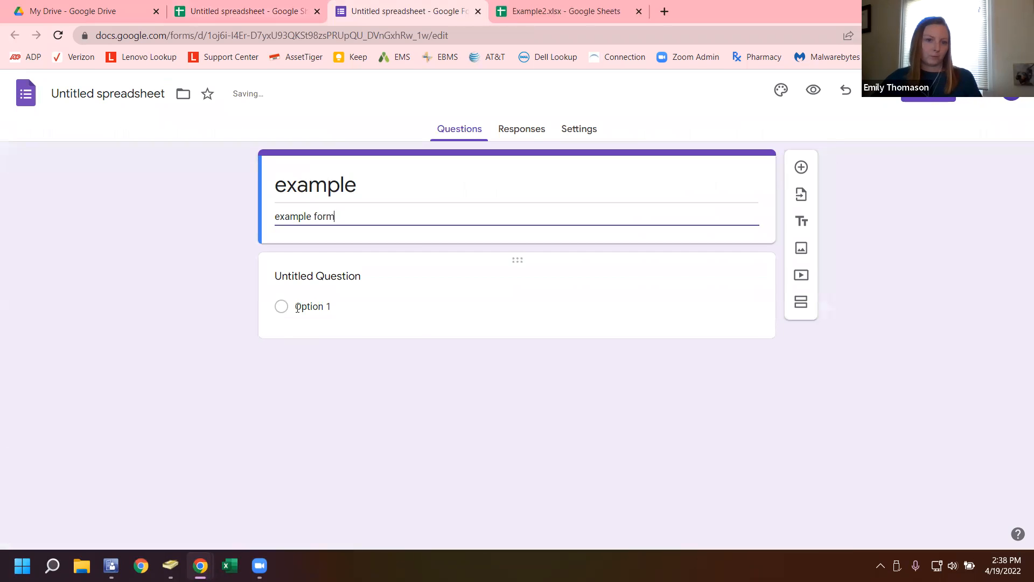
Step: Name the form's first question "test 1" and use the Multiple choice question type
{"action": "left_click", "coordinate": [314, 271]}
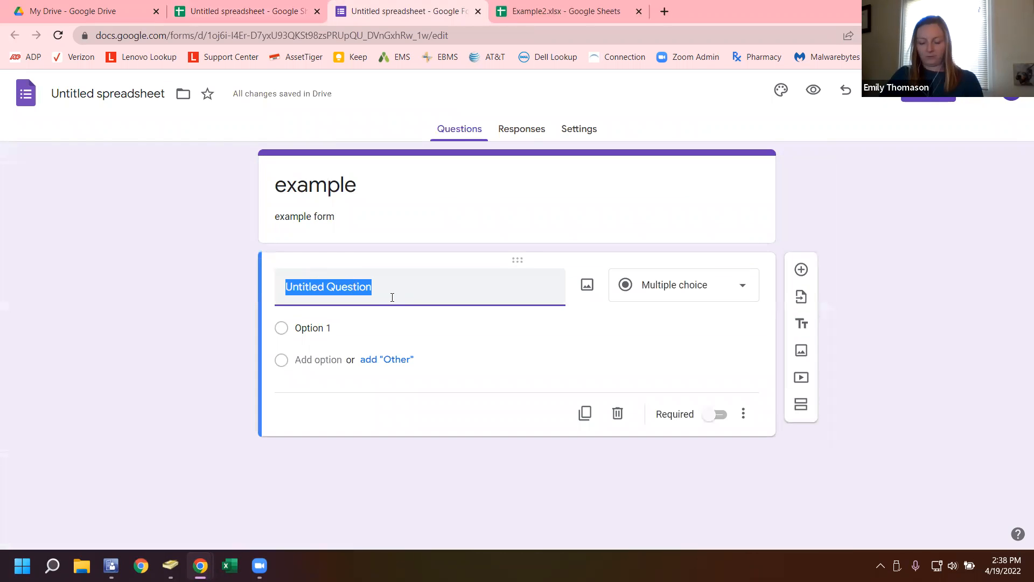
{"action": "type", "text": "test 1"}
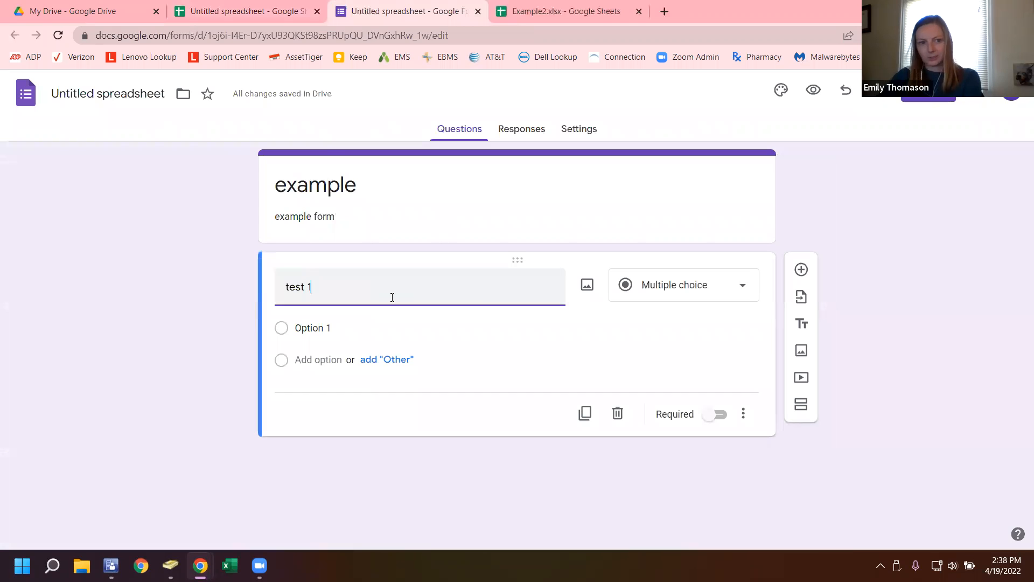
{"action": "left_click", "coordinate": [704, 289]}
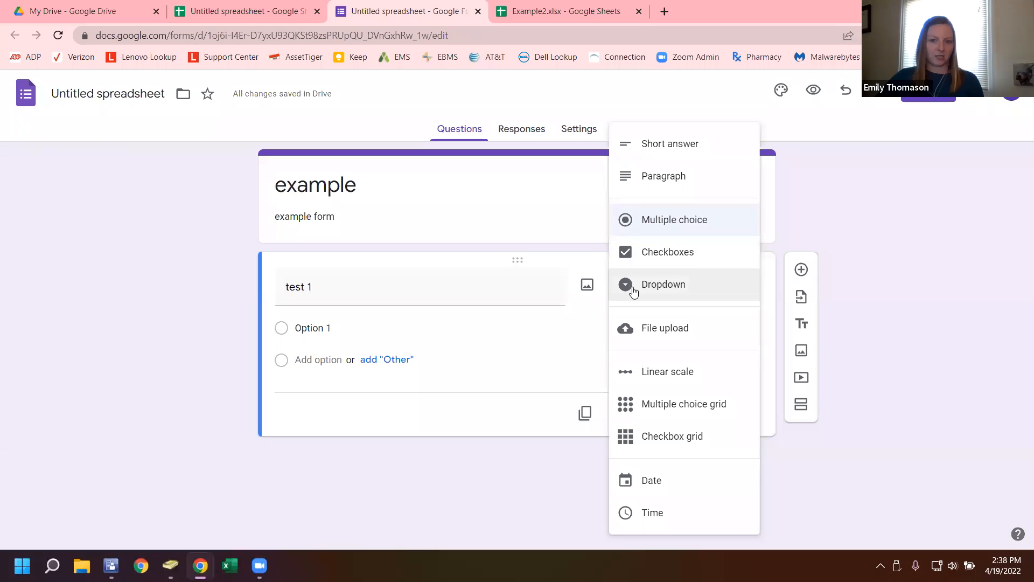
{"action": "left_click", "coordinate": [636, 225]}
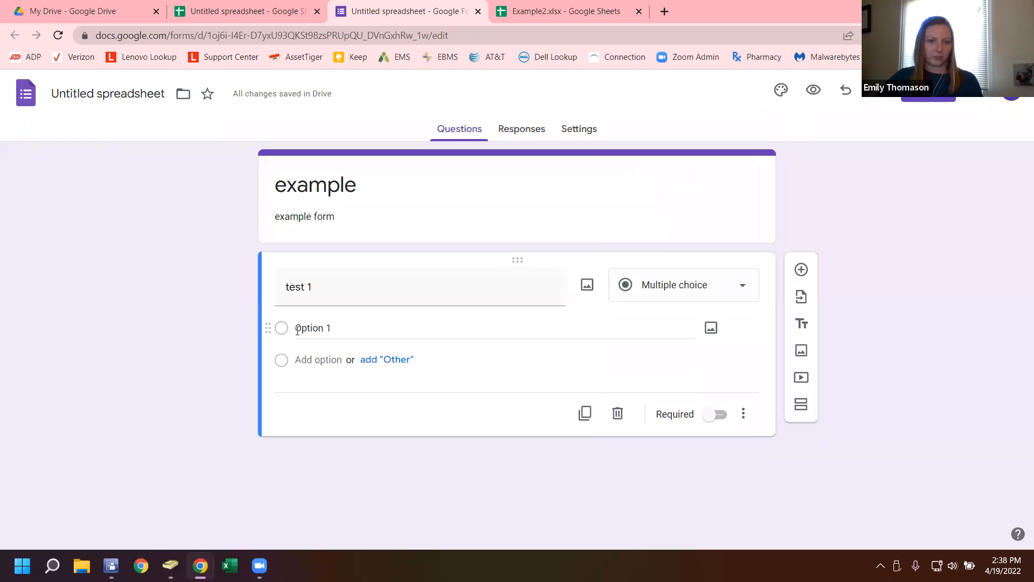
Step: Give the "test 1" question three answer options: "test 1", "test 2" and "test 3"
{"action": "left_click", "coordinate": [321, 339]}
{"action": "type", "text": "test 1"}
{"action": "left_click", "coordinate": [329, 362]}
{"action": "type", "text": "test 2"}
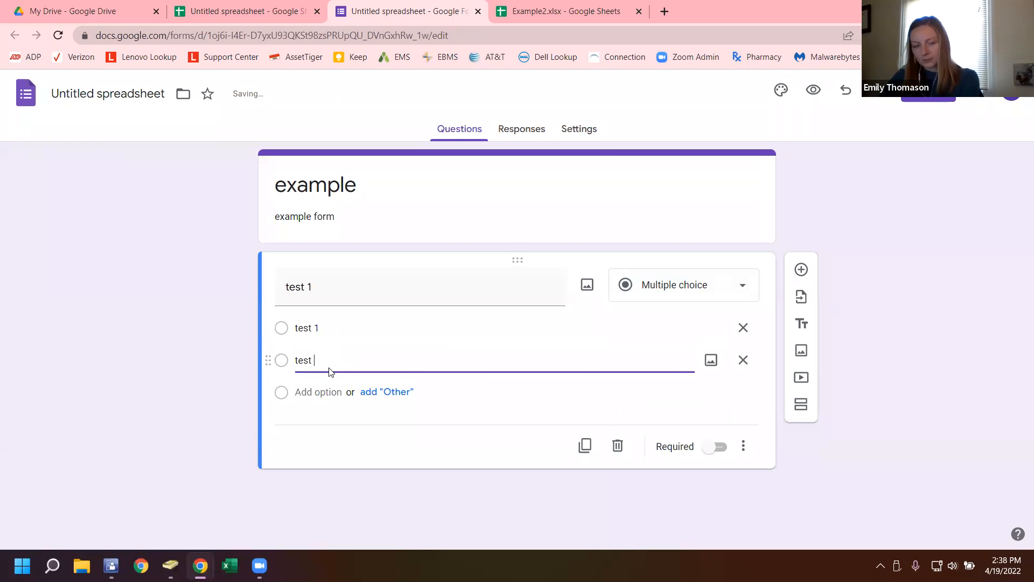
{"action": "left_click", "coordinate": [329, 392]}
{"action": "type", "text": "test 3"}
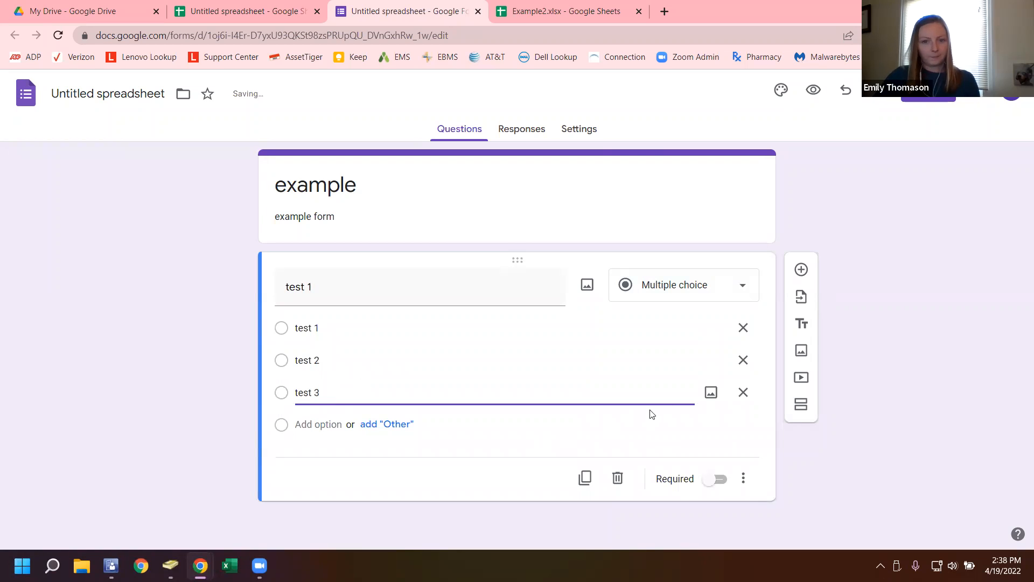
{"action": "left_click", "coordinate": [621, 450]}
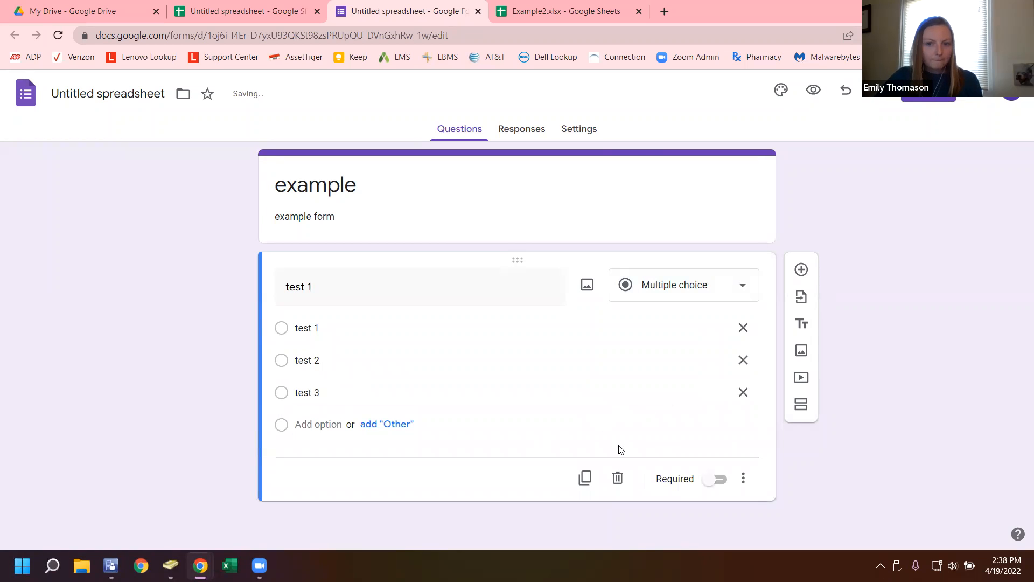
Step: Add a second, blank multiple choice question below the "test 1" question
{"action": "left_click", "coordinate": [802, 270]}
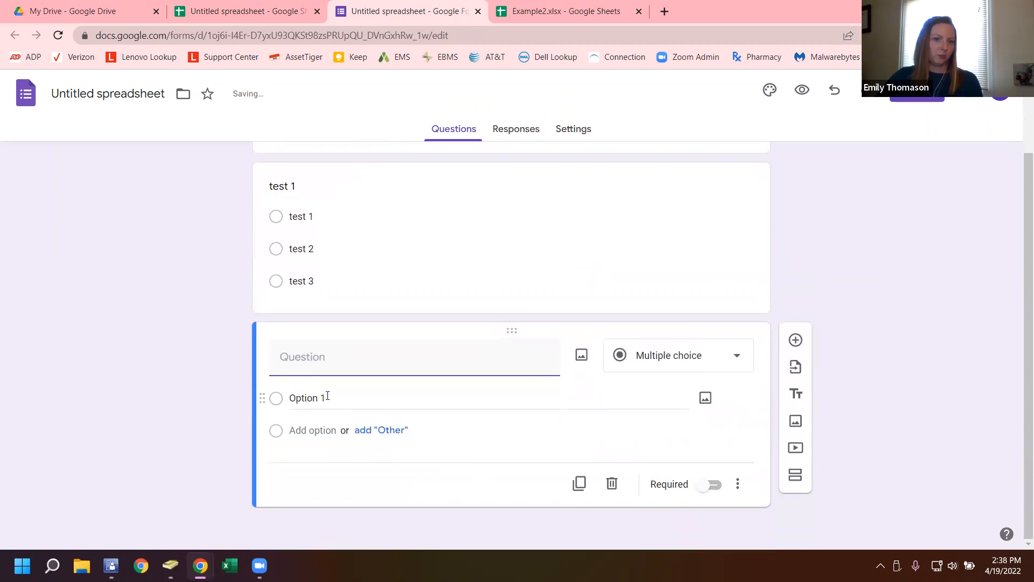
{"action": "scroll", "coordinate": [327, 397], "scroll_direction": "up", "scroll_amount": 2}
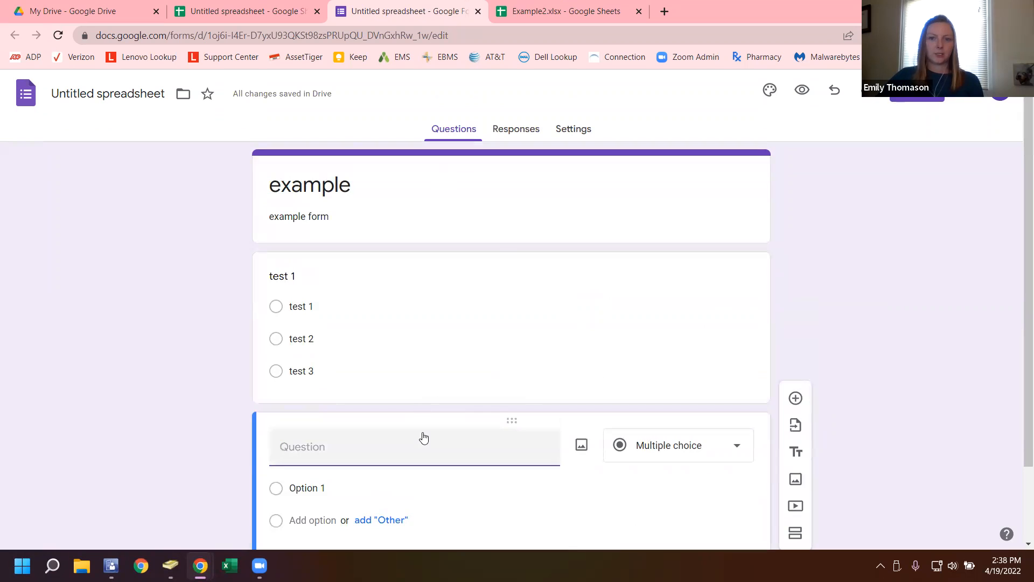
{"action": "scroll", "coordinate": [563, 306], "scroll_direction": "down", "scroll_amount": 2}
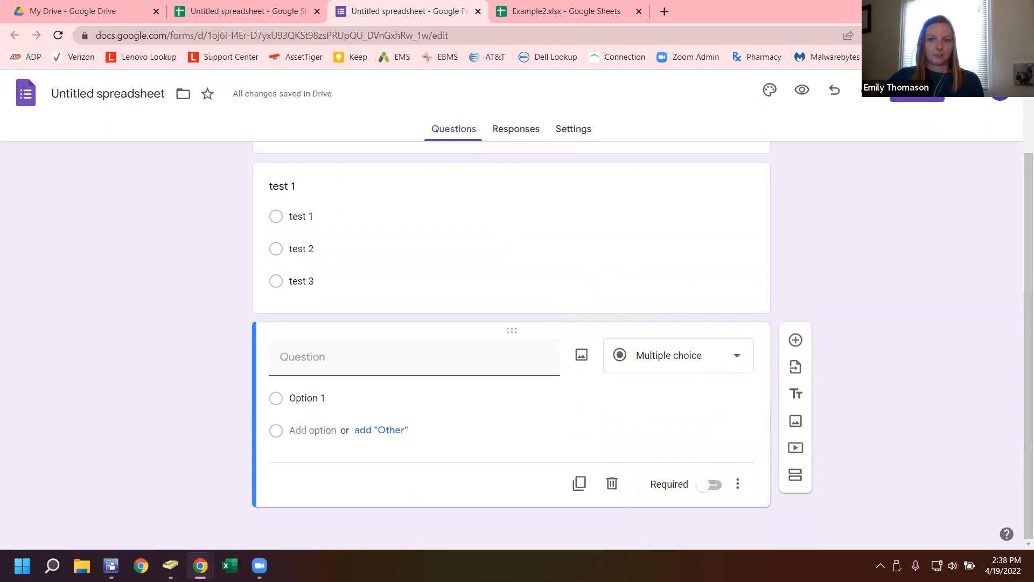
Step: Examine the email and link options for sending the form, without sending it
{"action": "left_click", "coordinate": [916, 93]}
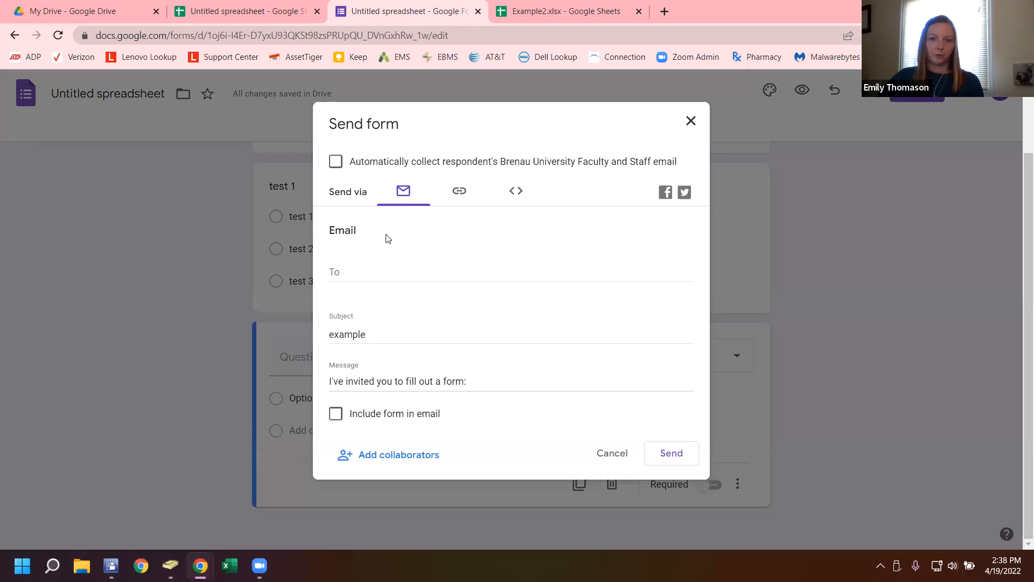
{"action": "left_click", "coordinate": [465, 193]}
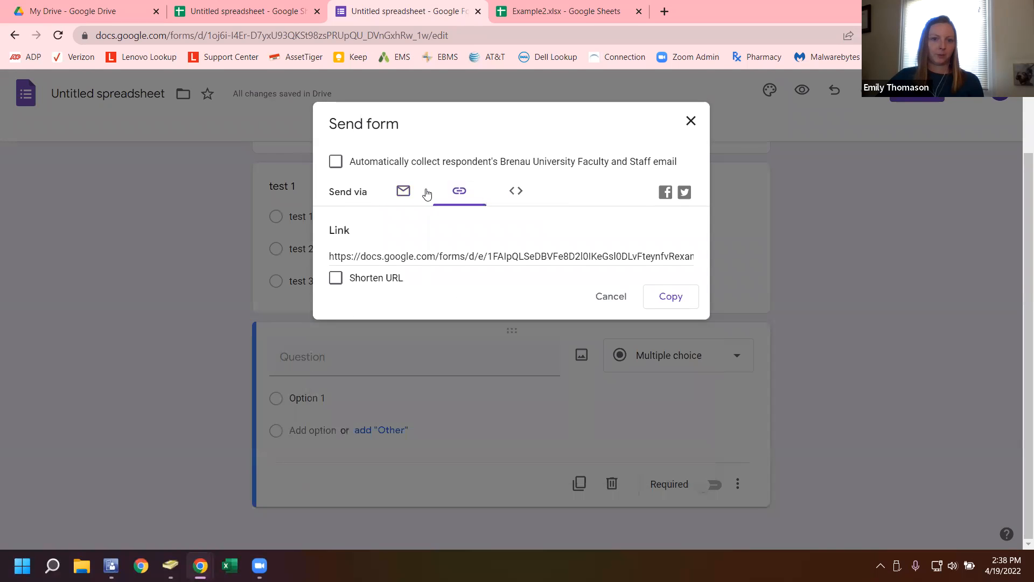
{"action": "left_click", "coordinate": [404, 192]}
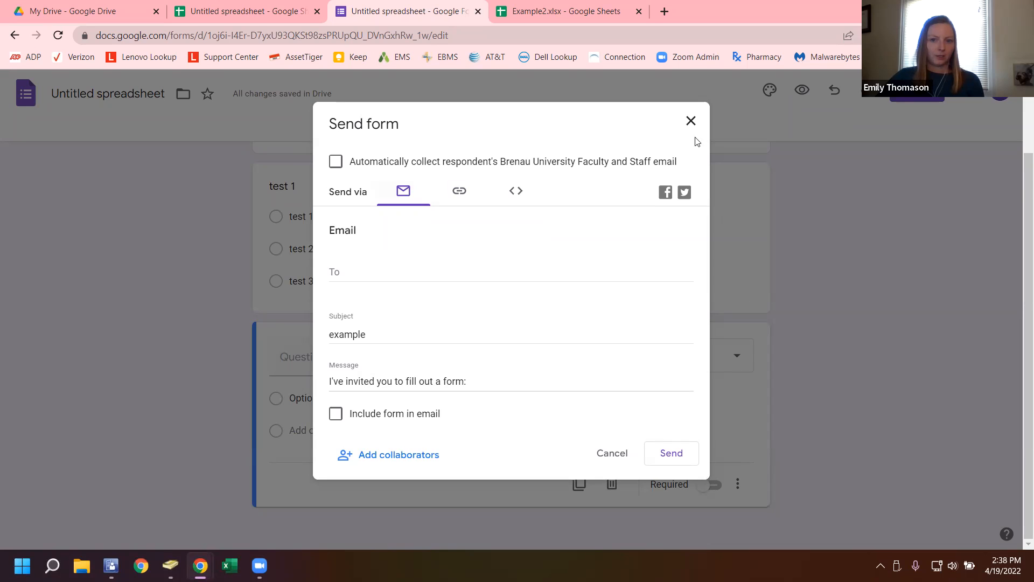
{"action": "left_click", "coordinate": [691, 121]}
Step: Open the form's responses in the spreadsheet and select cell A2 under the Timestamp heading
{"action": "left_click", "coordinate": [519, 131]}
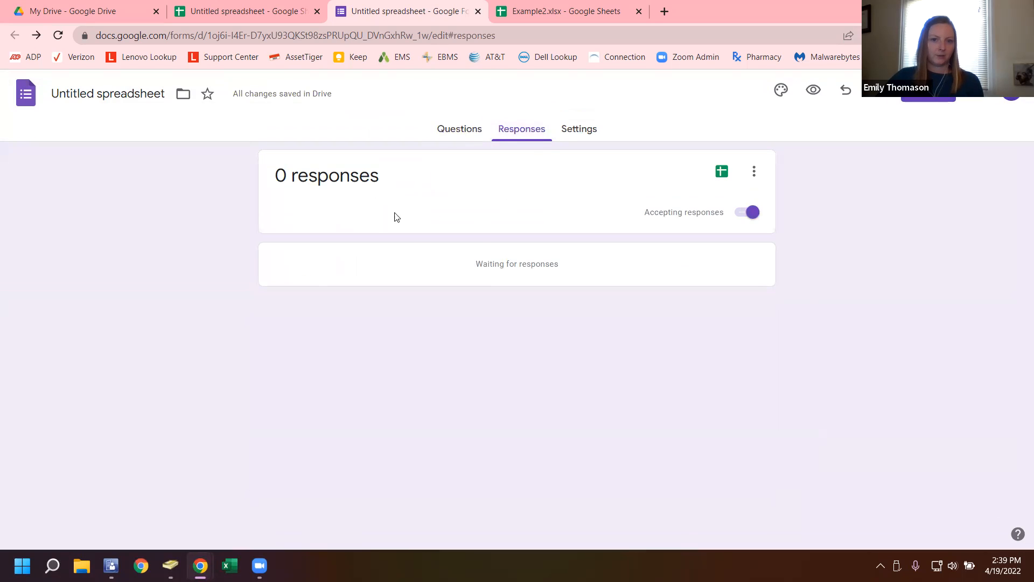
{"action": "left_click", "coordinate": [722, 172]}
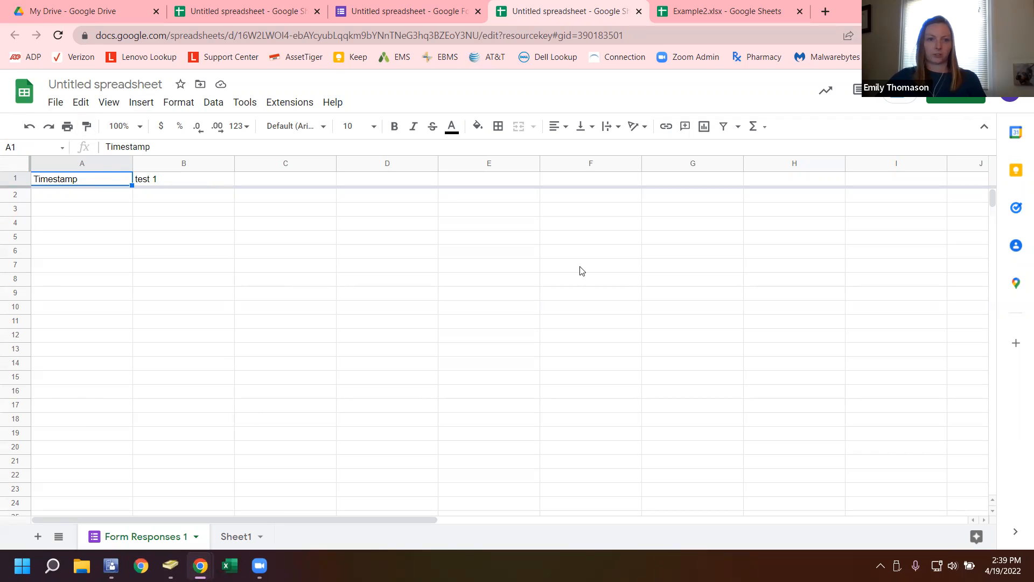
{"action": "left_click", "coordinate": [171, 293]}
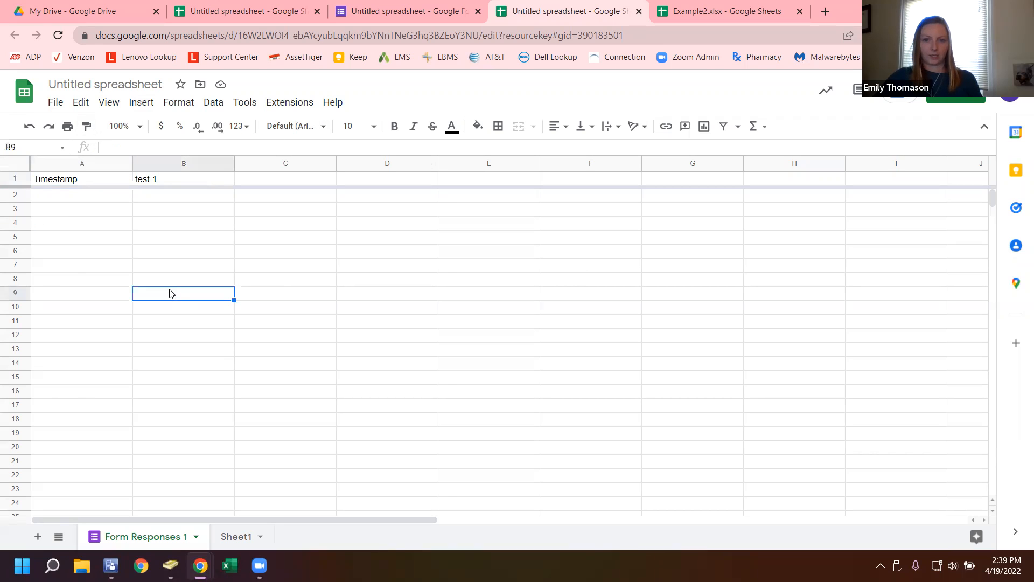
{"action": "left_click", "coordinate": [72, 265]}
{"action": "left_click", "coordinate": [55, 196]}
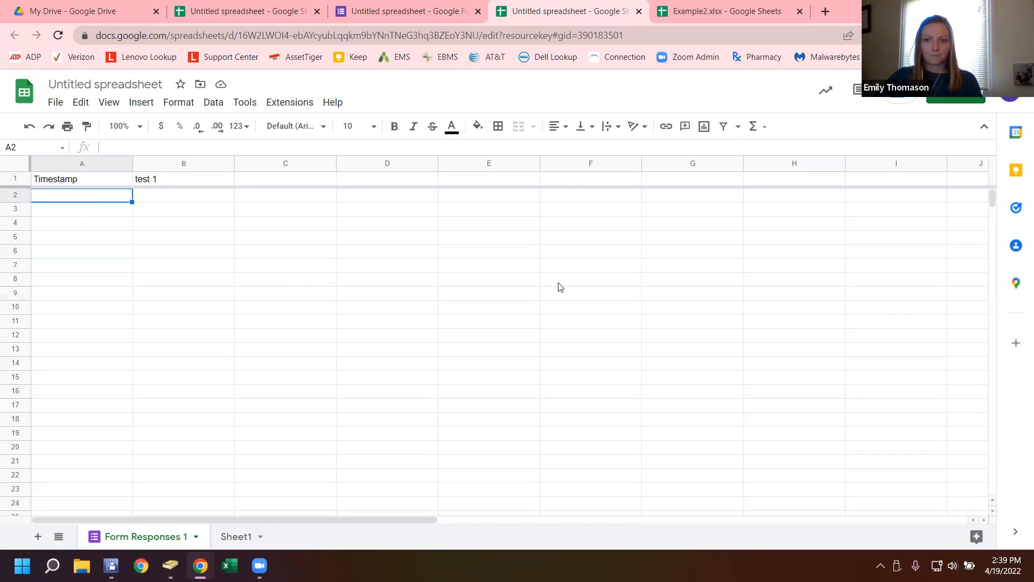